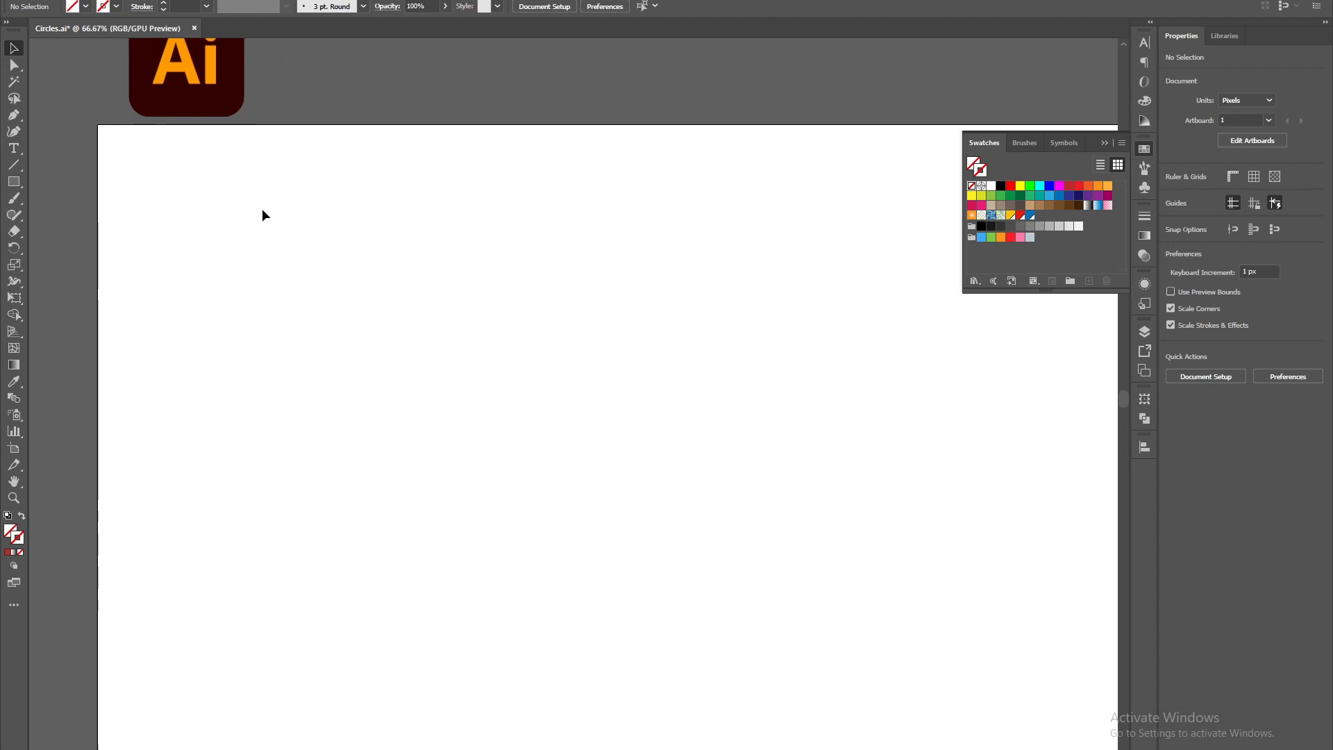
- Draw an unfilled circle about 391 px in diameter in the artboard's upper area and give it a black stroke
left_click_drag(118, 319, 181, 300)
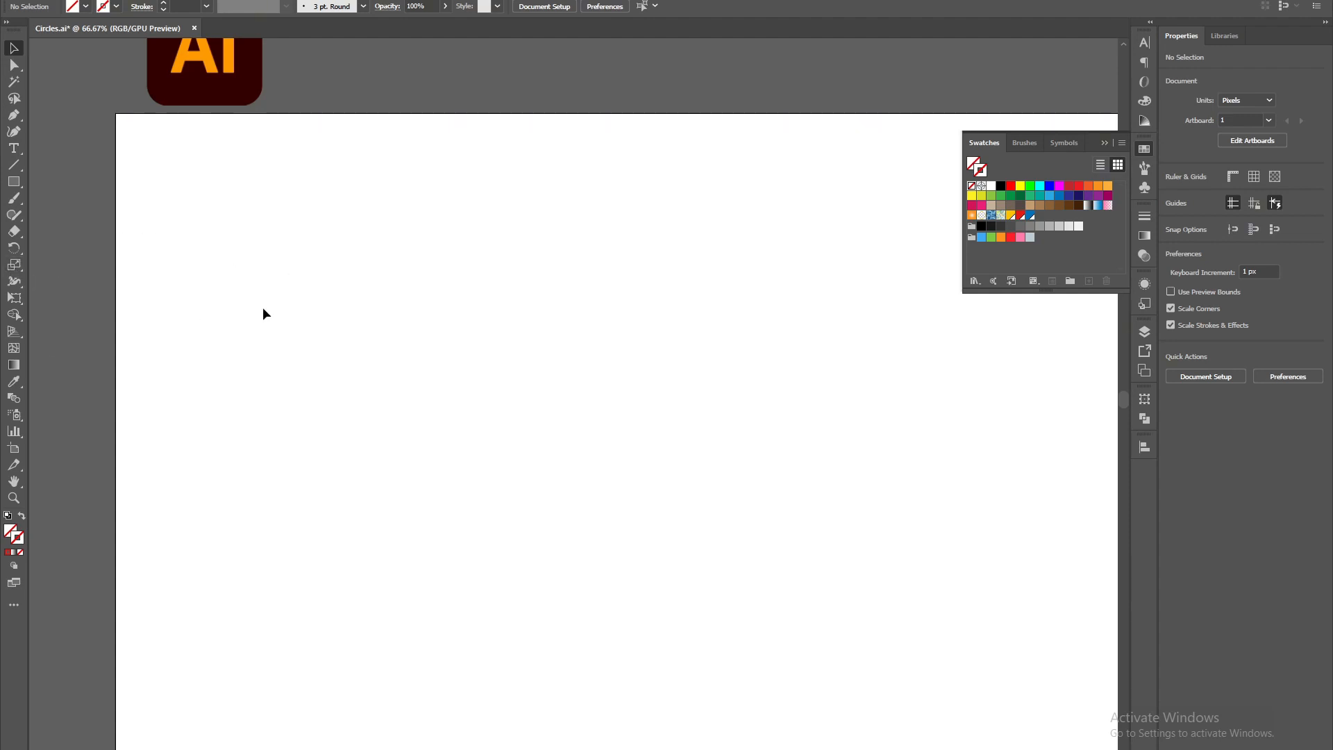
key("l")
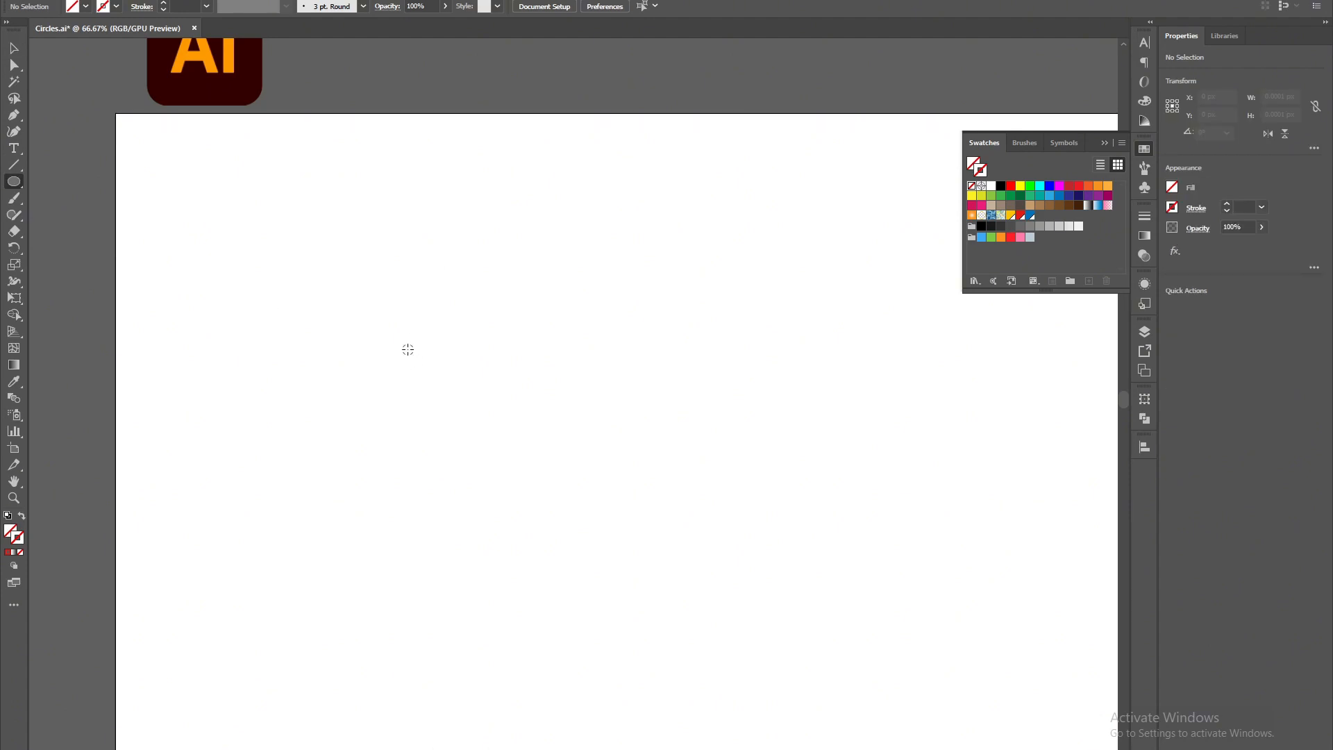
left_click_drag(408, 350, 525, 467)
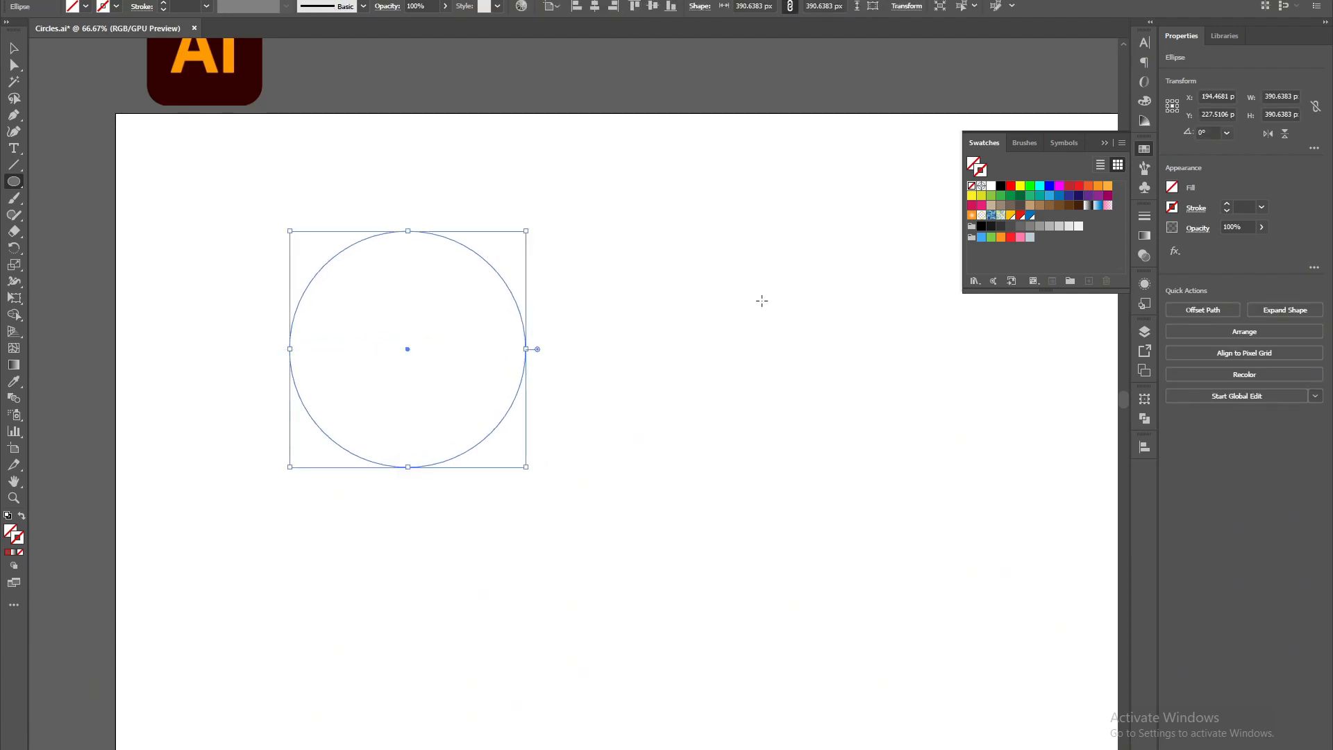
left_click(1173, 209)
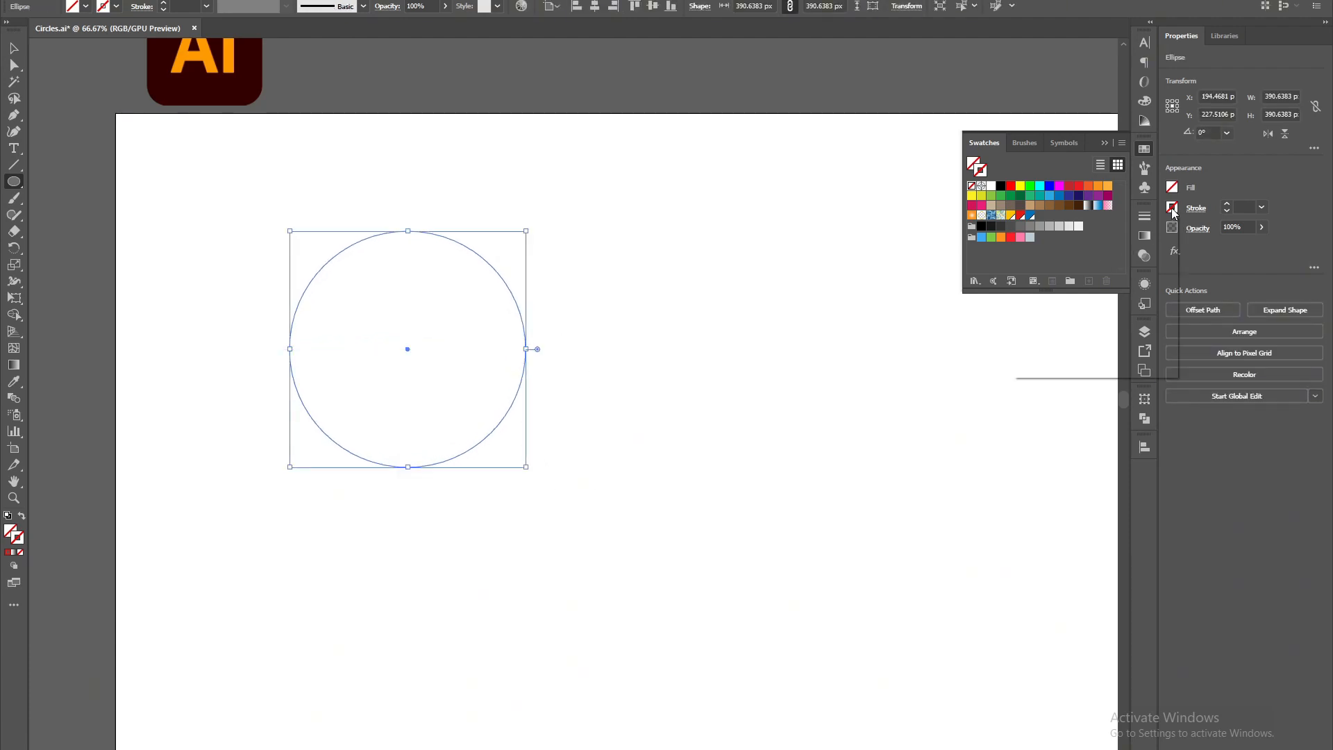
left_click(1051, 257)
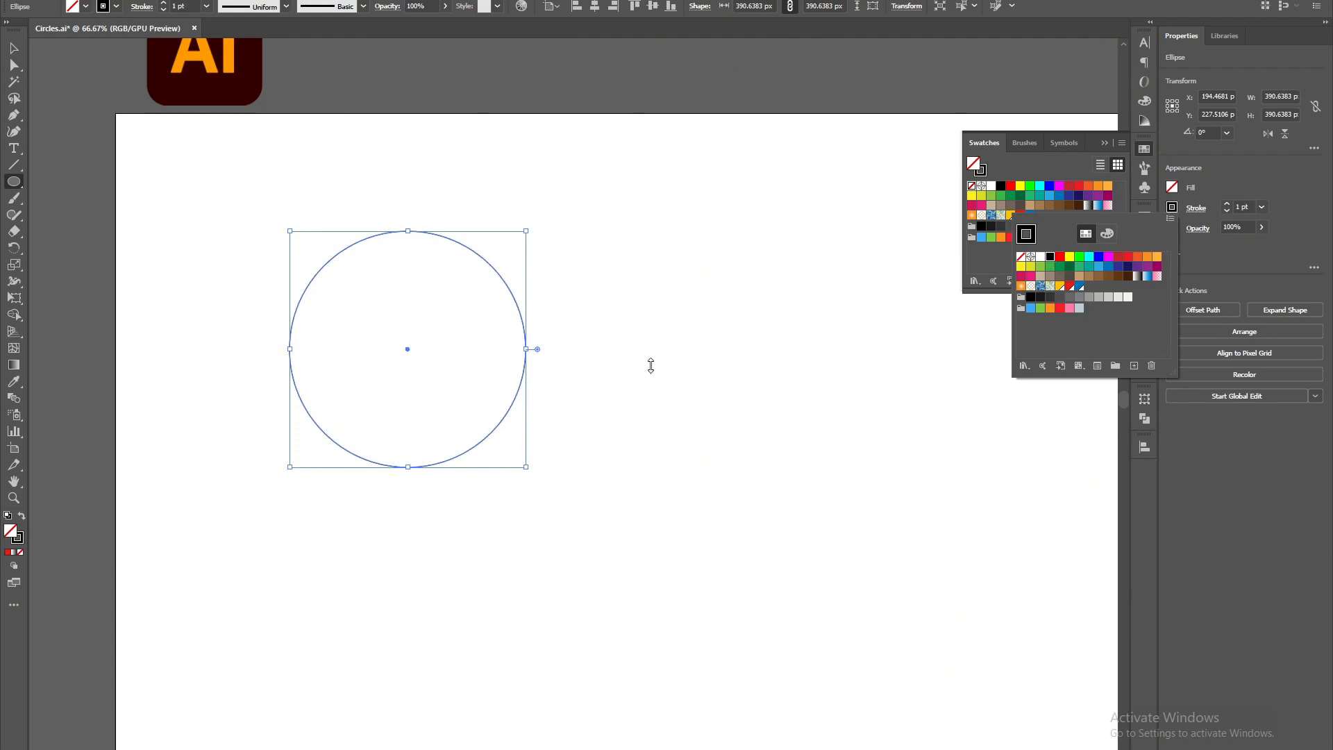
key("v")
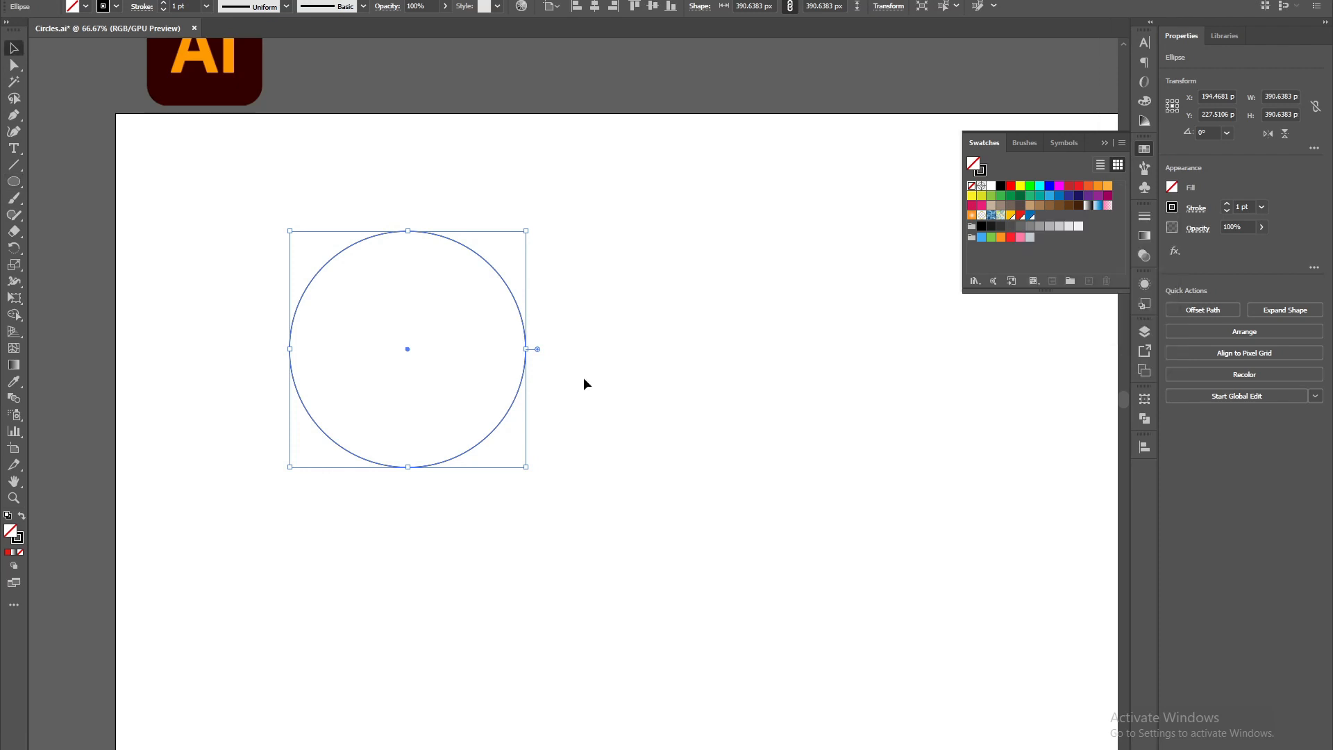
scroll(351, 302, "up", 1)
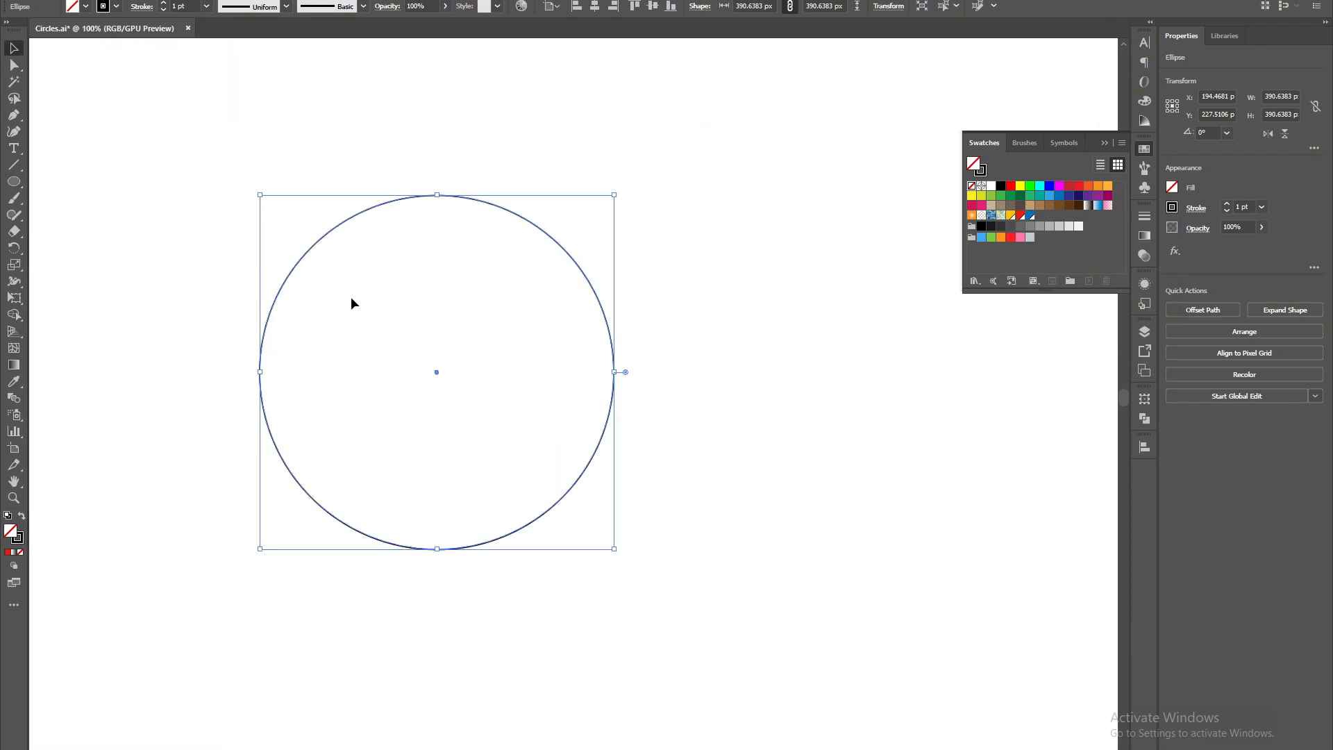
left_click(693, 228)
left_click_drag(648, 182, 404, 390)
left_click(233, 278)
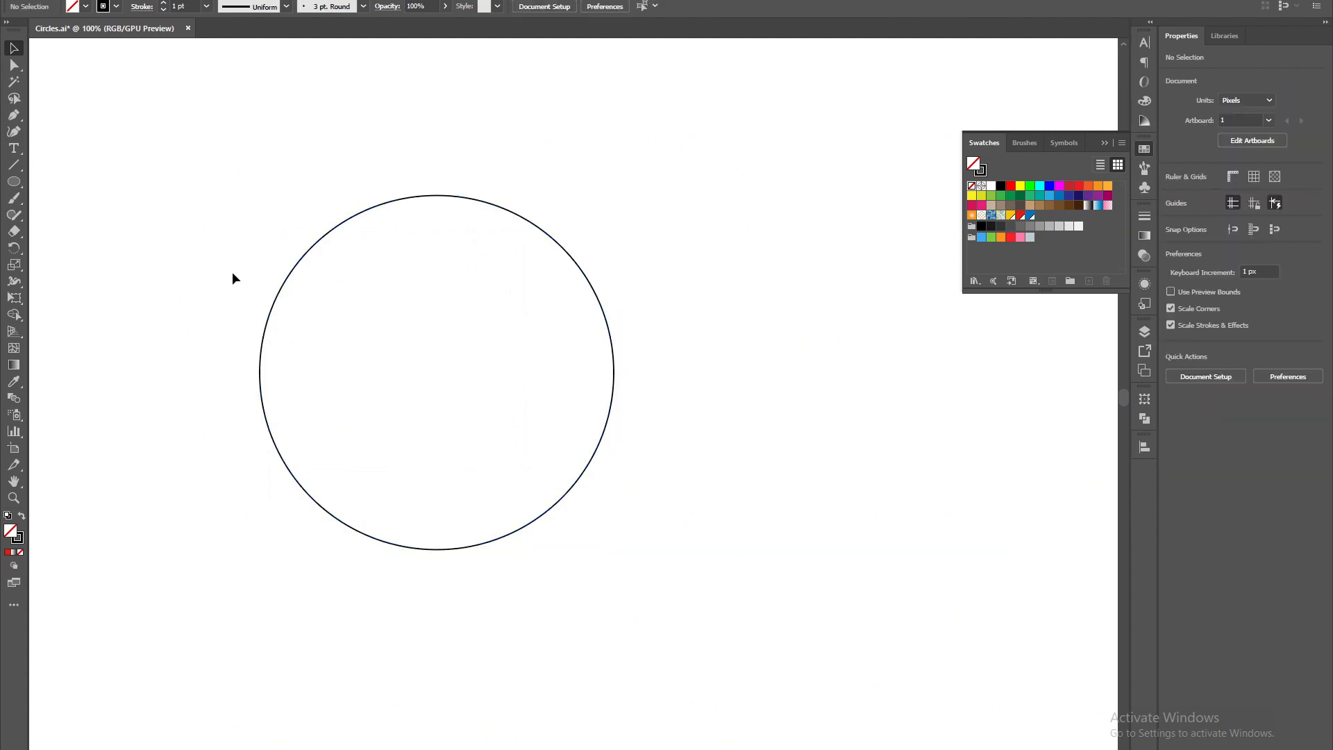
left_click_drag(256, 166, 673, 344)
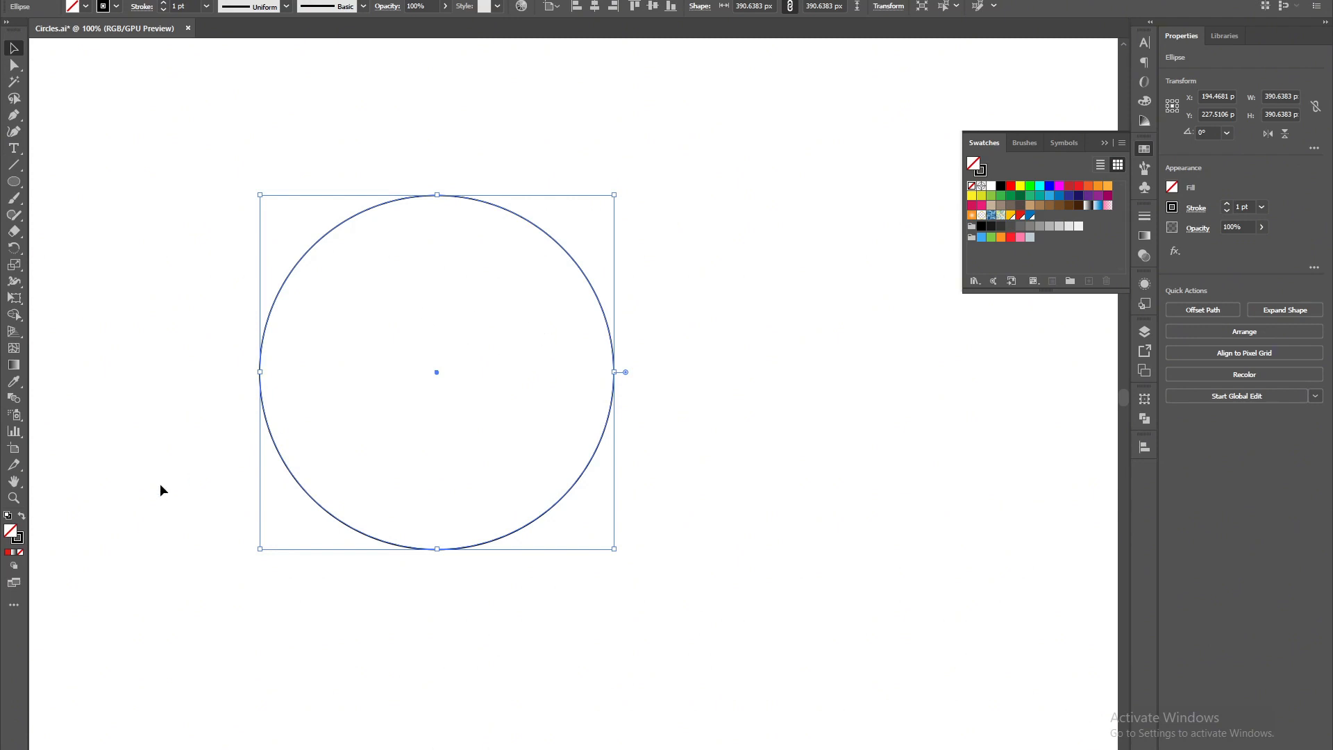
left_click(190, 391)
- Draw a straight horizontal line about 493 px long with the Pen tool through the circle's centre, extending past both sides
key("p")
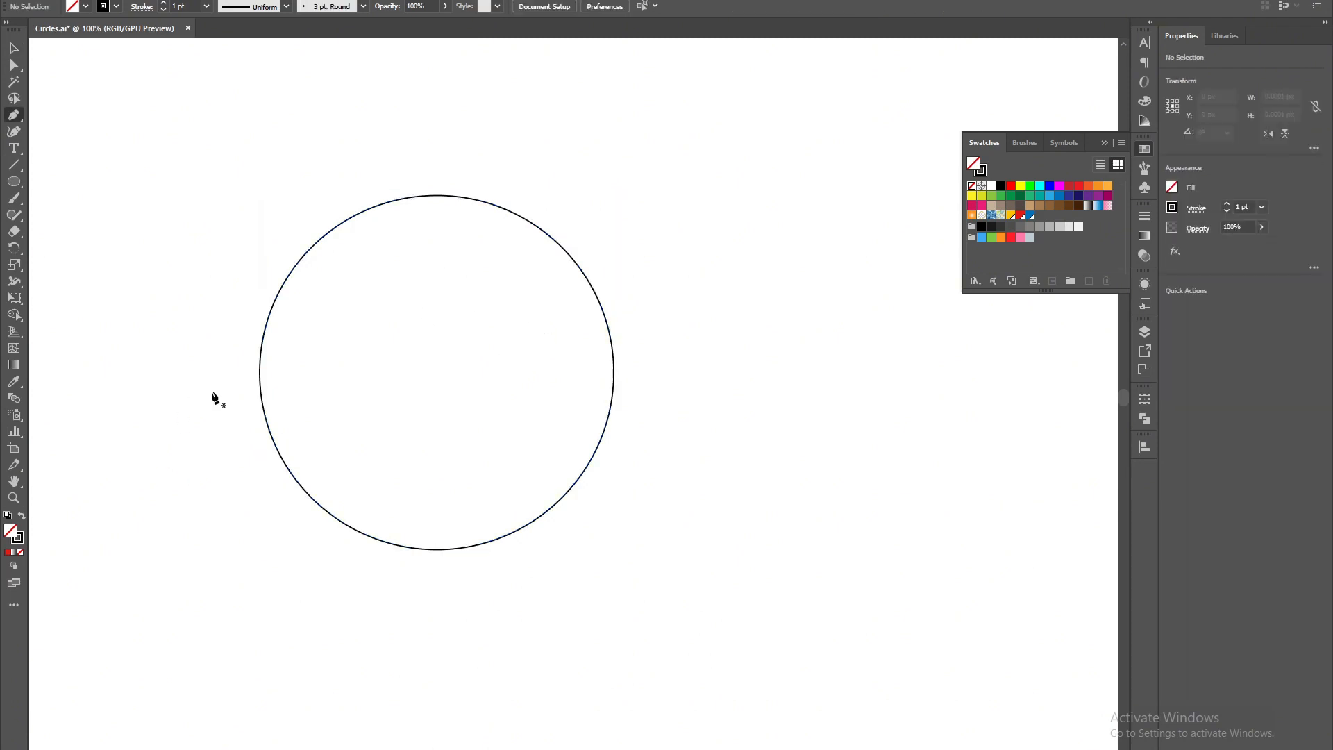
left_click(226, 373)
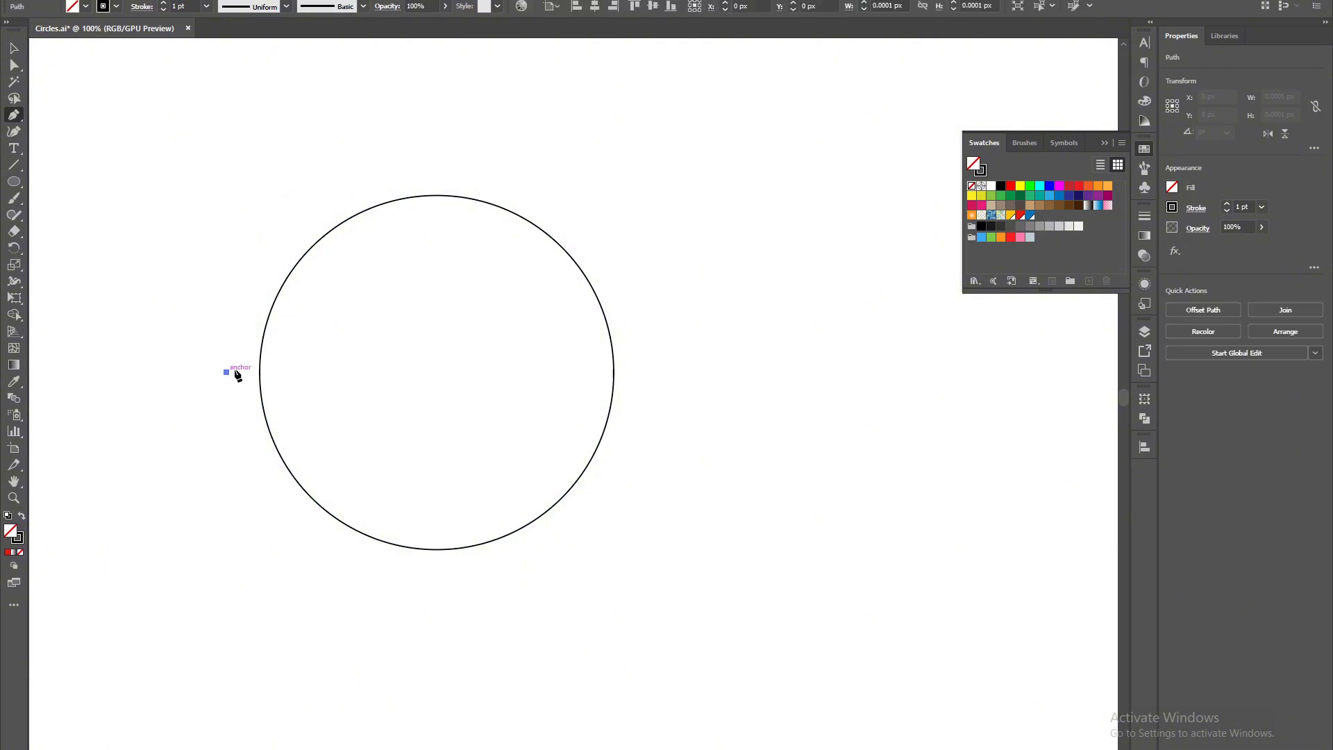
left_click(673, 373)
key("Escape")
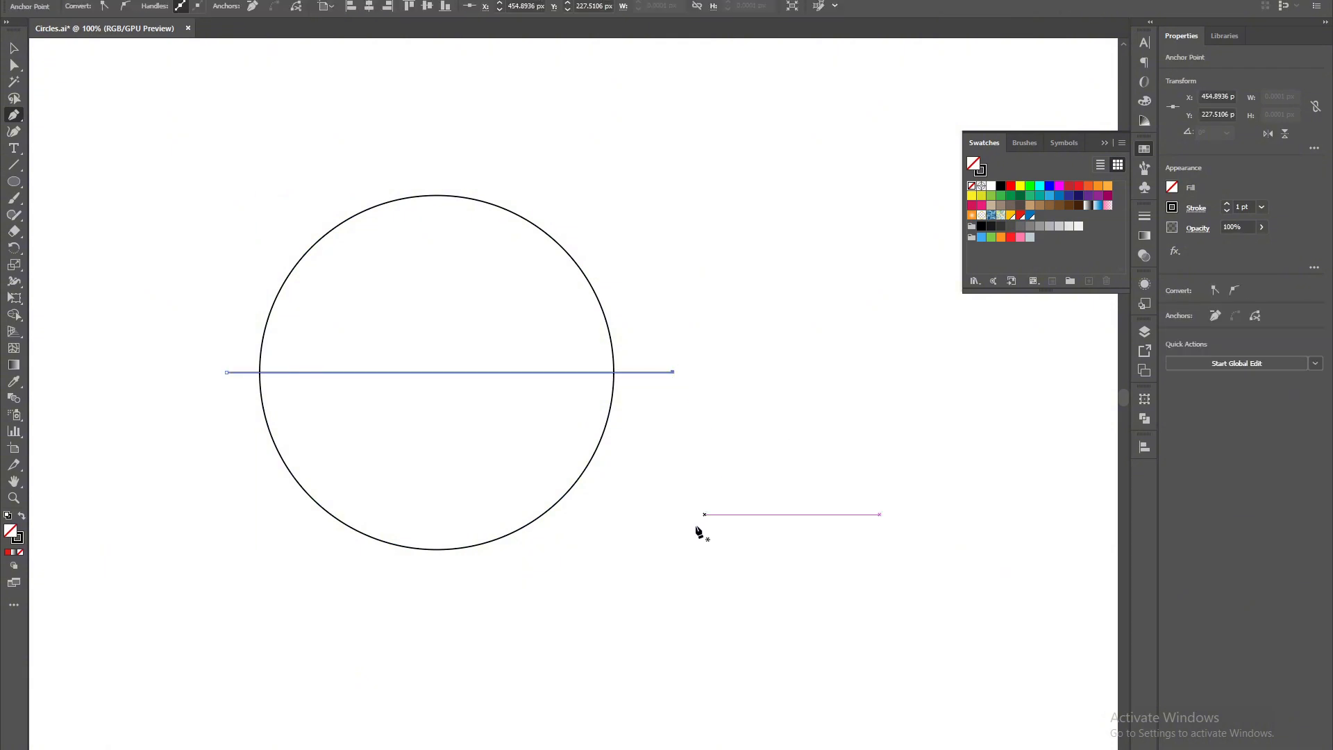
key("v")
left_click(694, 526)
- Remove the circle's lower half and both protruding line ends with the Shape Builder tool
left_click_drag(741, 560, 415, 306)
key("shift+m")
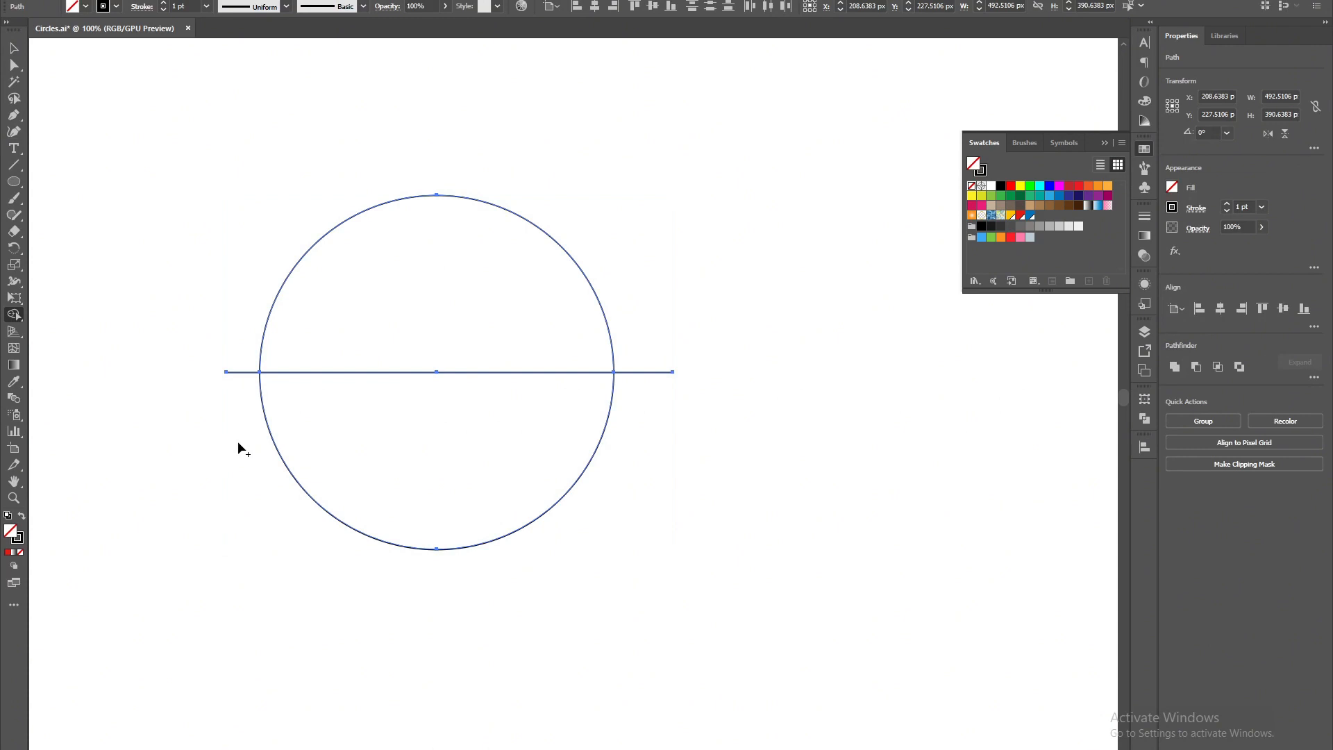
left_click_drag(209, 540, 452, 436)
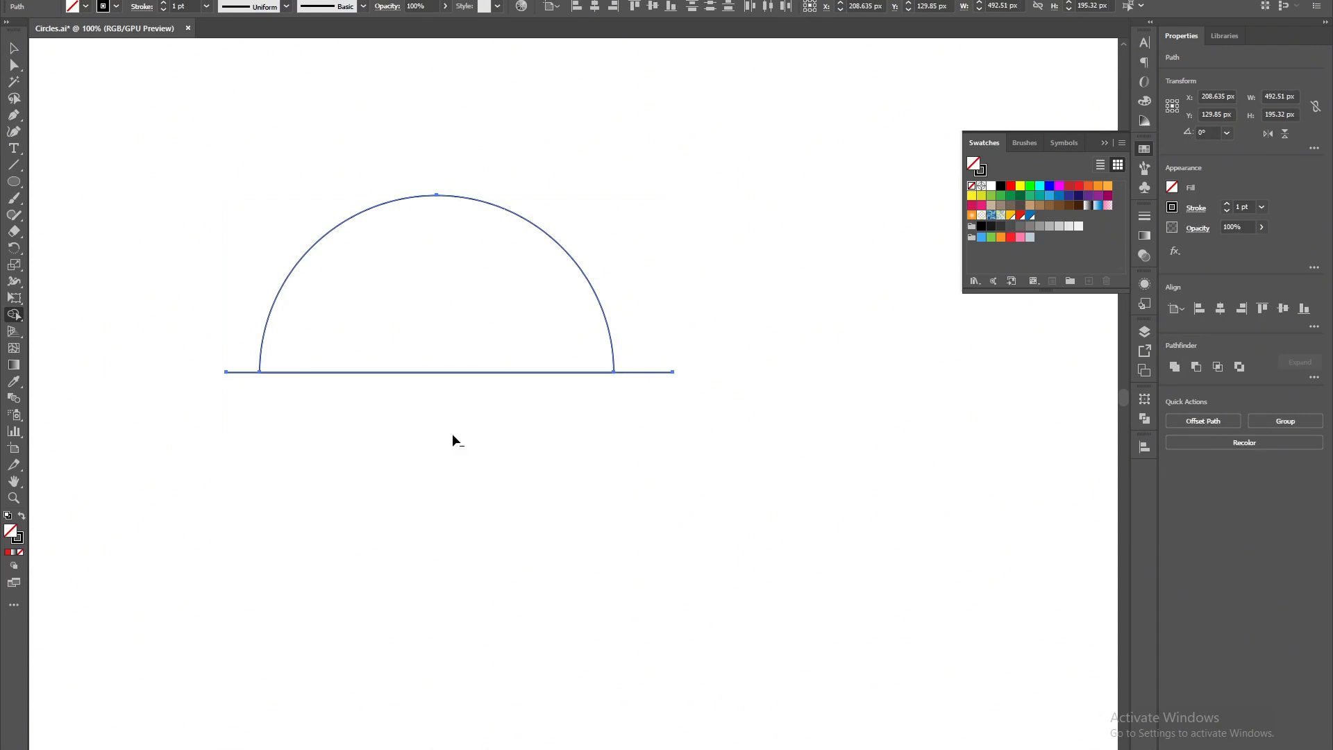
left_click_drag(244, 383, 244, 384)
left_click_drag(713, 337, 653, 405)
key("v")
left_click(457, 432)
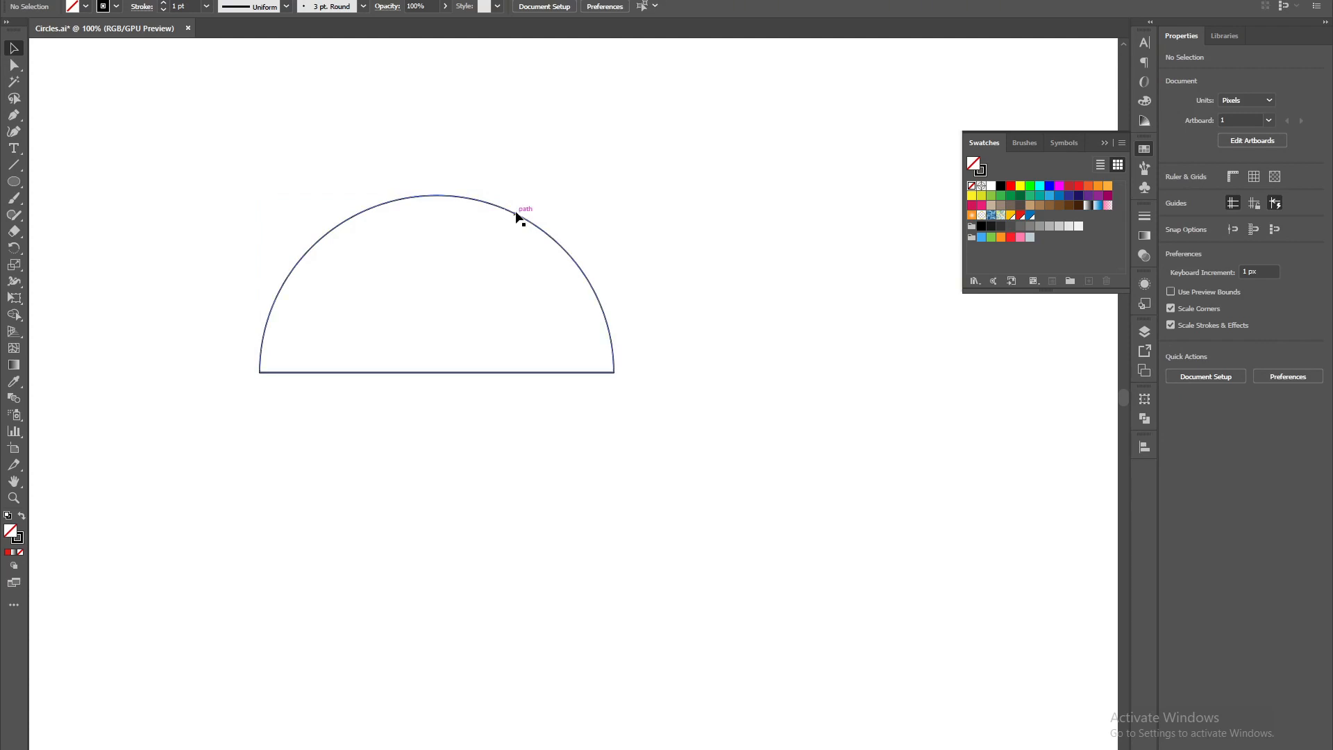
- Cut the semicircle's path at the anchor points of its two lower corners
mouse_move(516, 214)
left_mouse_down()
mouse_move(540, 284)
mouse_move(515, 211)
left_mouse_up()
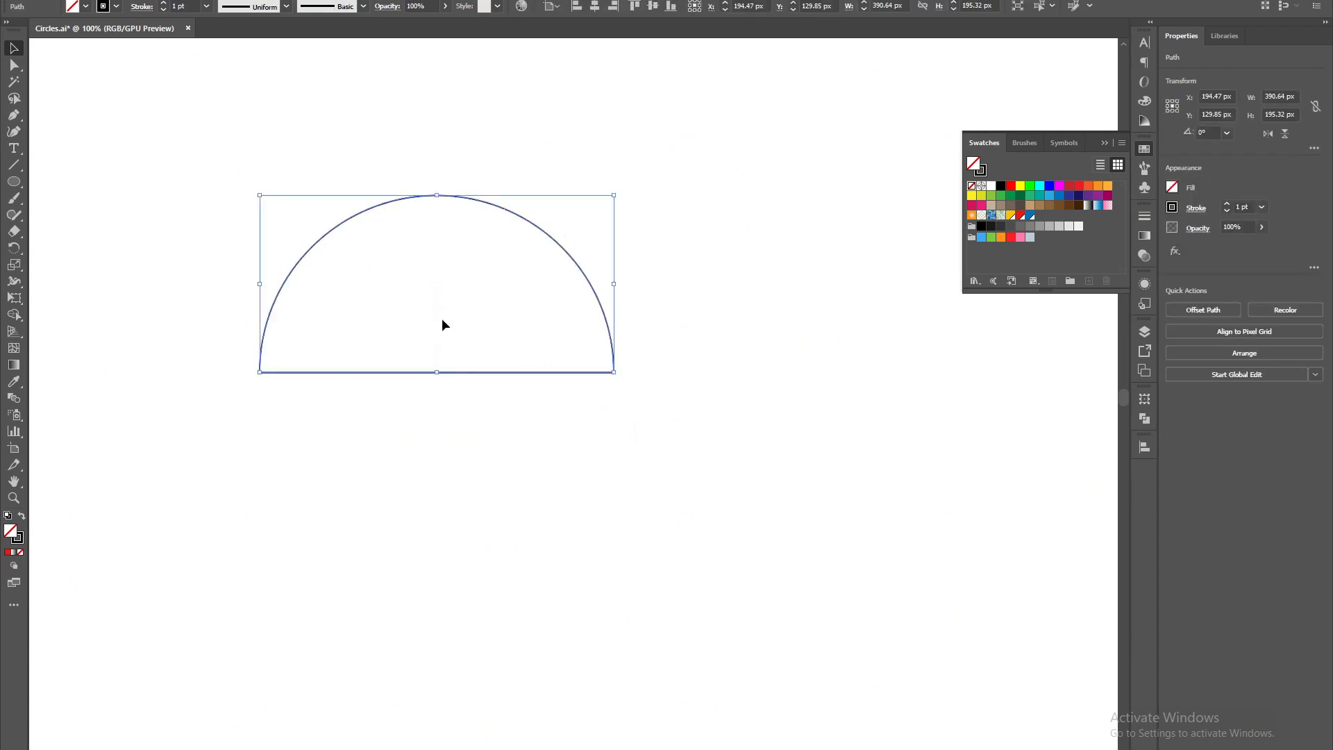
scroll(442, 319, "up", 1)
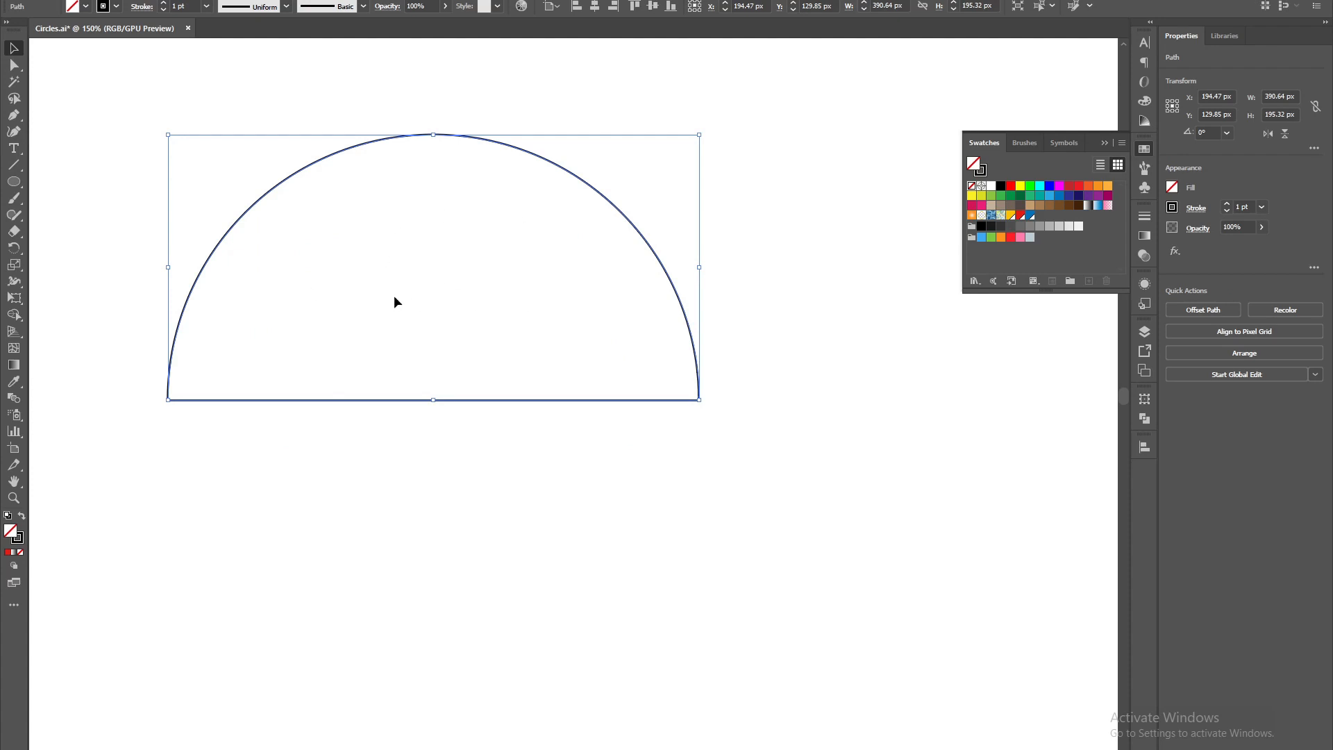
left_click(411, 279)
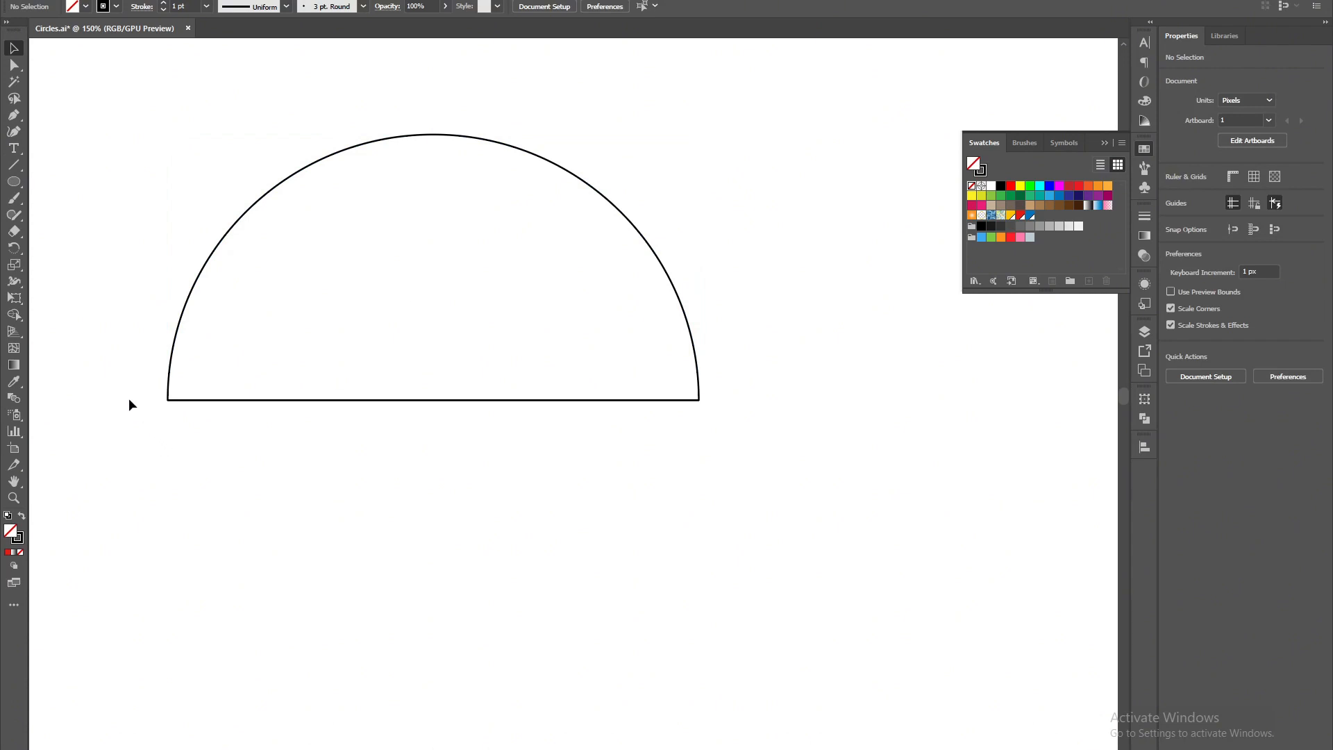
key("a")
left_click_drag(150, 386, 186, 423)
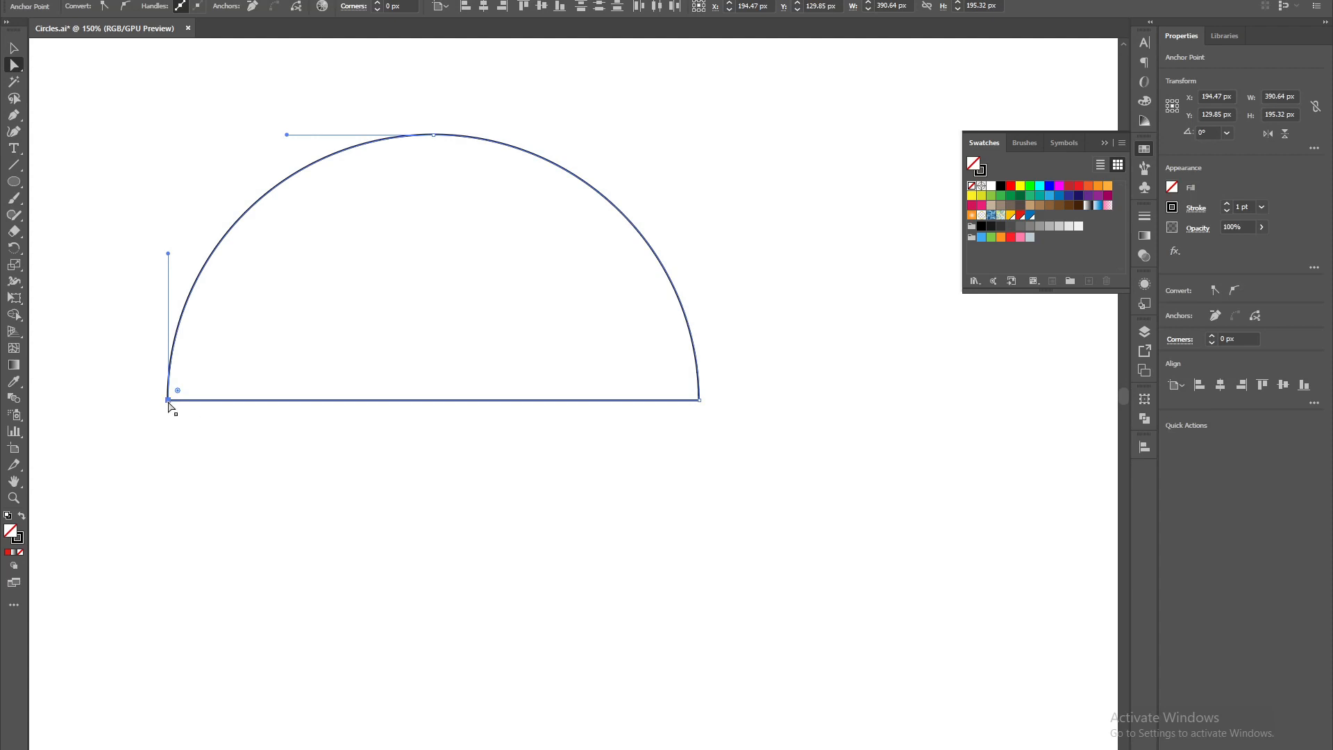
left_click(296, 9)
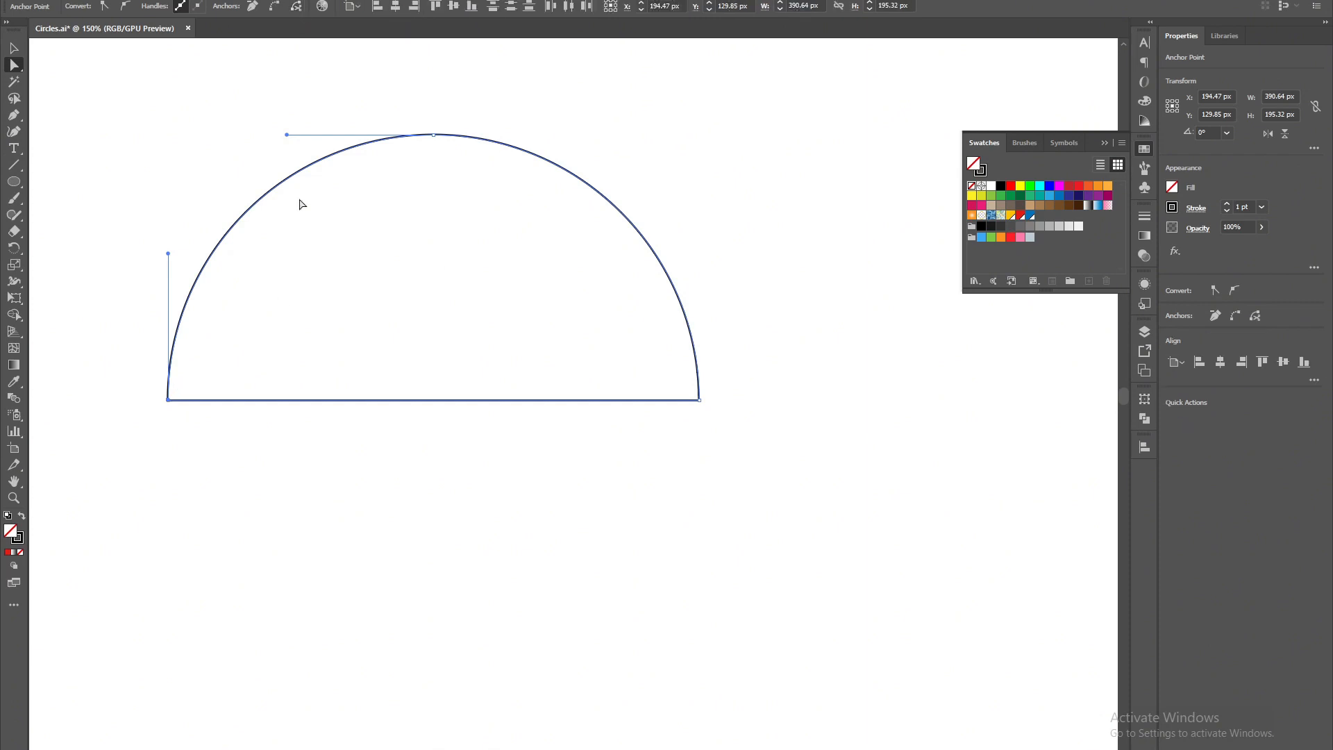
left_click(699, 400)
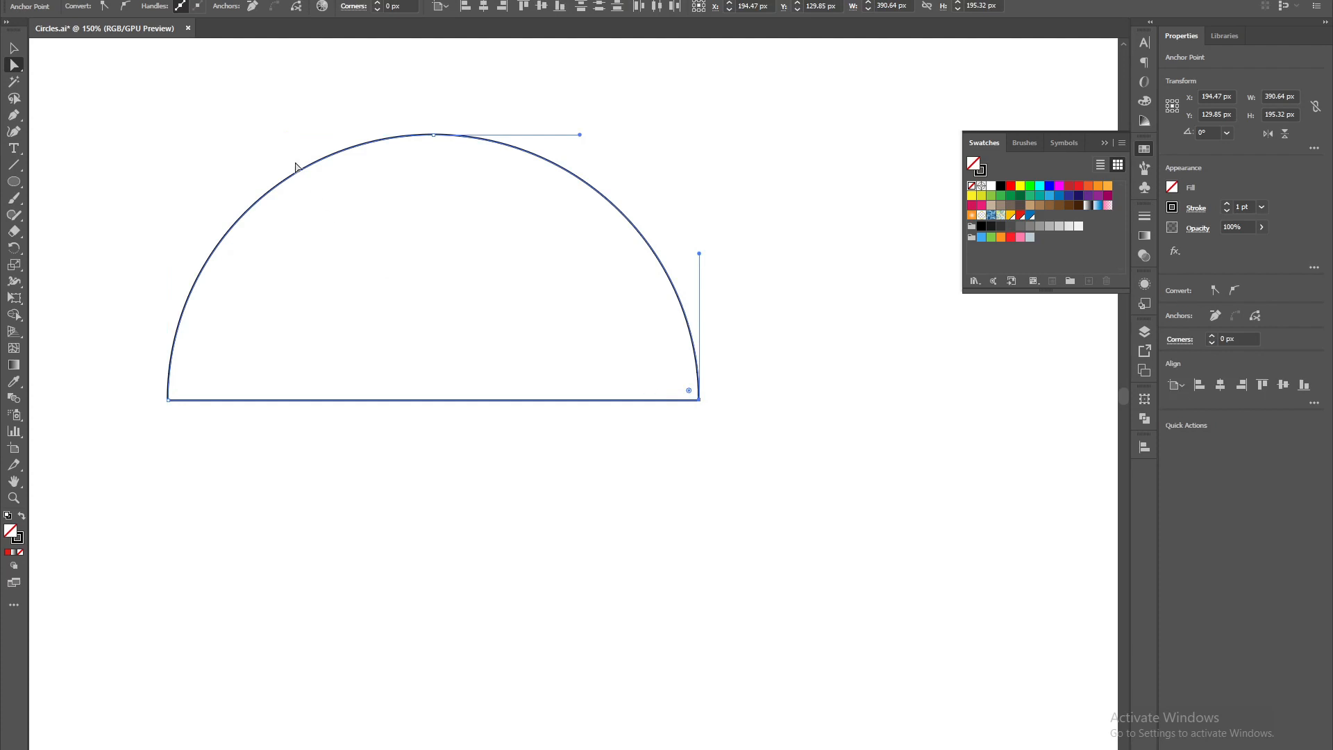
left_click(297, 8)
key("v")
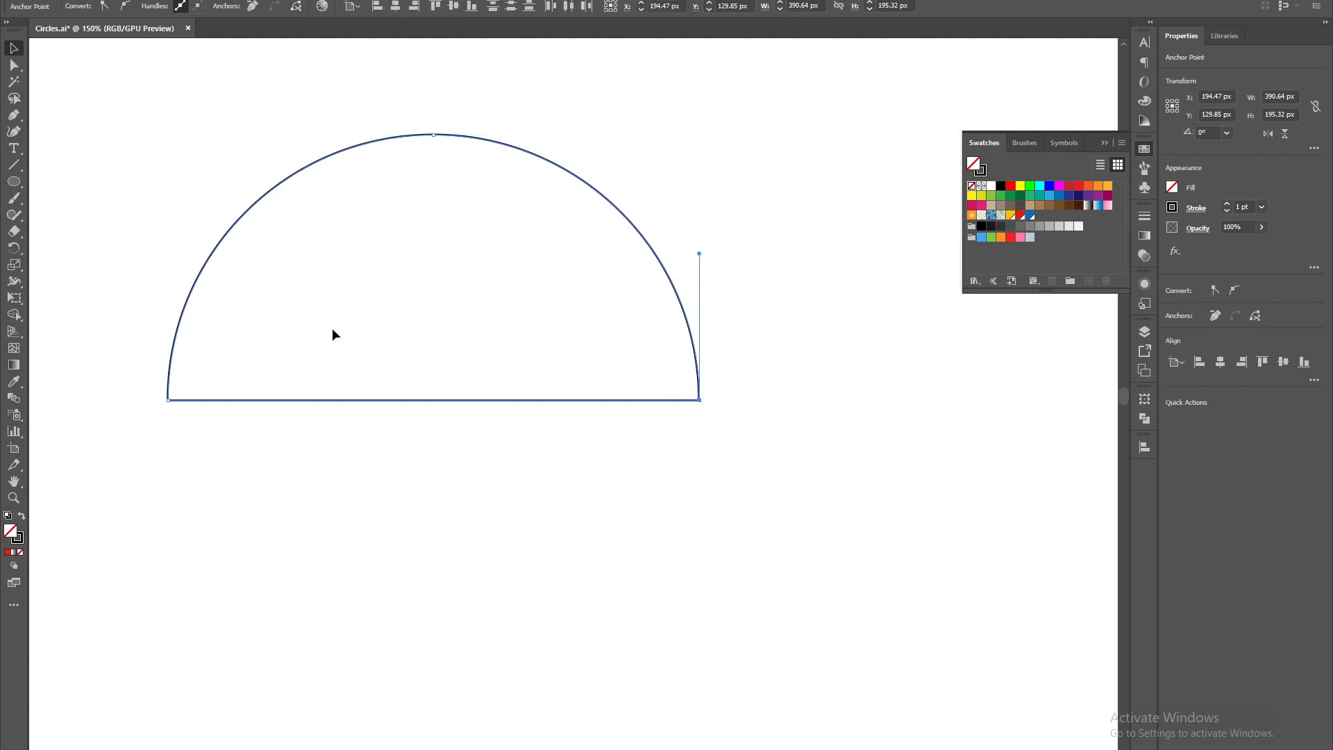
- Try to move the straight base line away below the arc and delete it
left_click(429, 497)
left_click_drag(396, 403, 398, 553)
key("Delete")
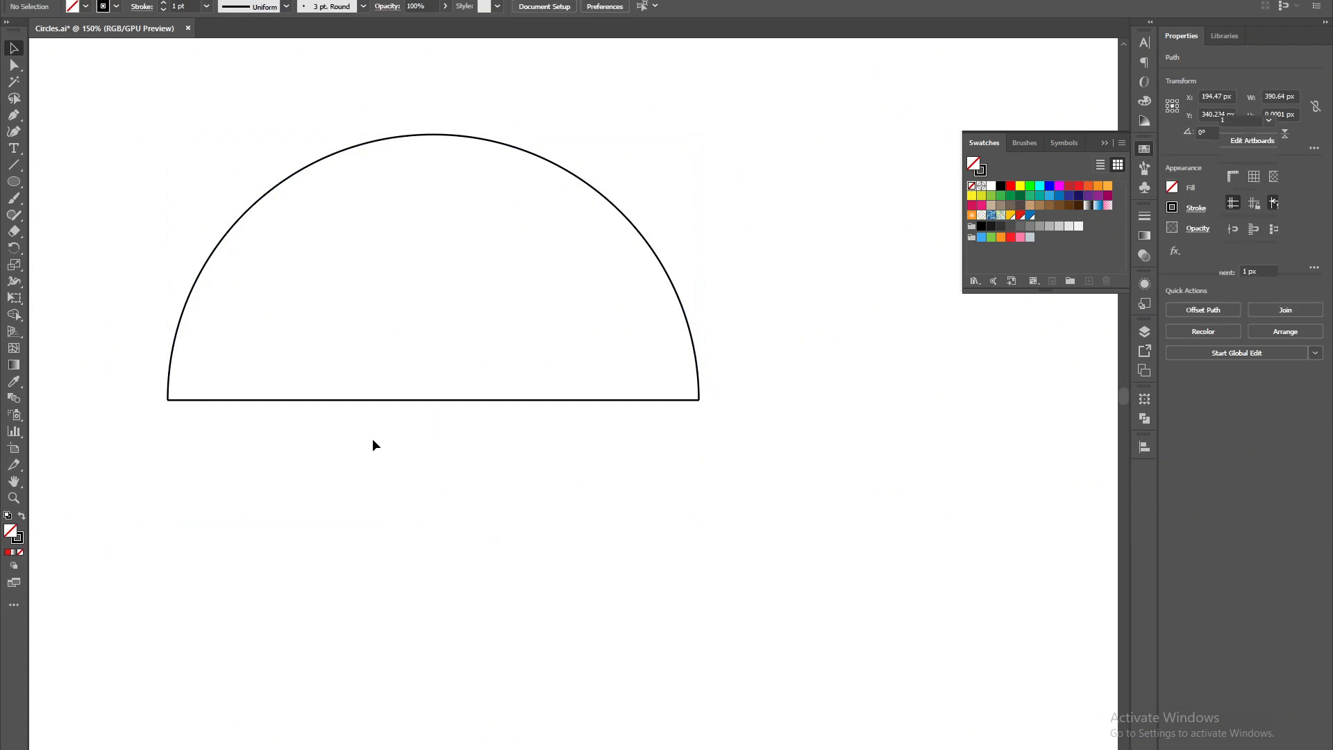
- Check the cut anchor points at both lower corners of the semicircle
left_click_drag(139, 385, 209, 444)
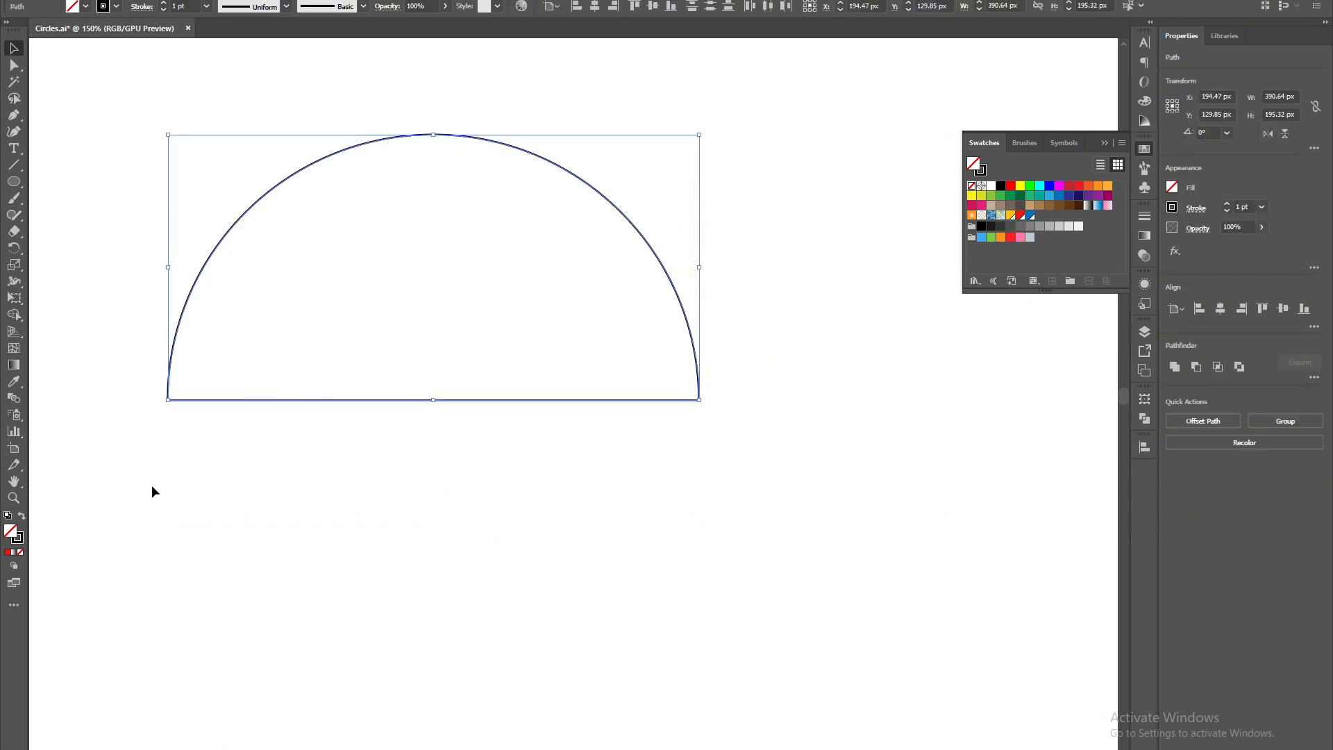
left_click(284, 606)
key("a")
left_click_drag(148, 387, 205, 461)
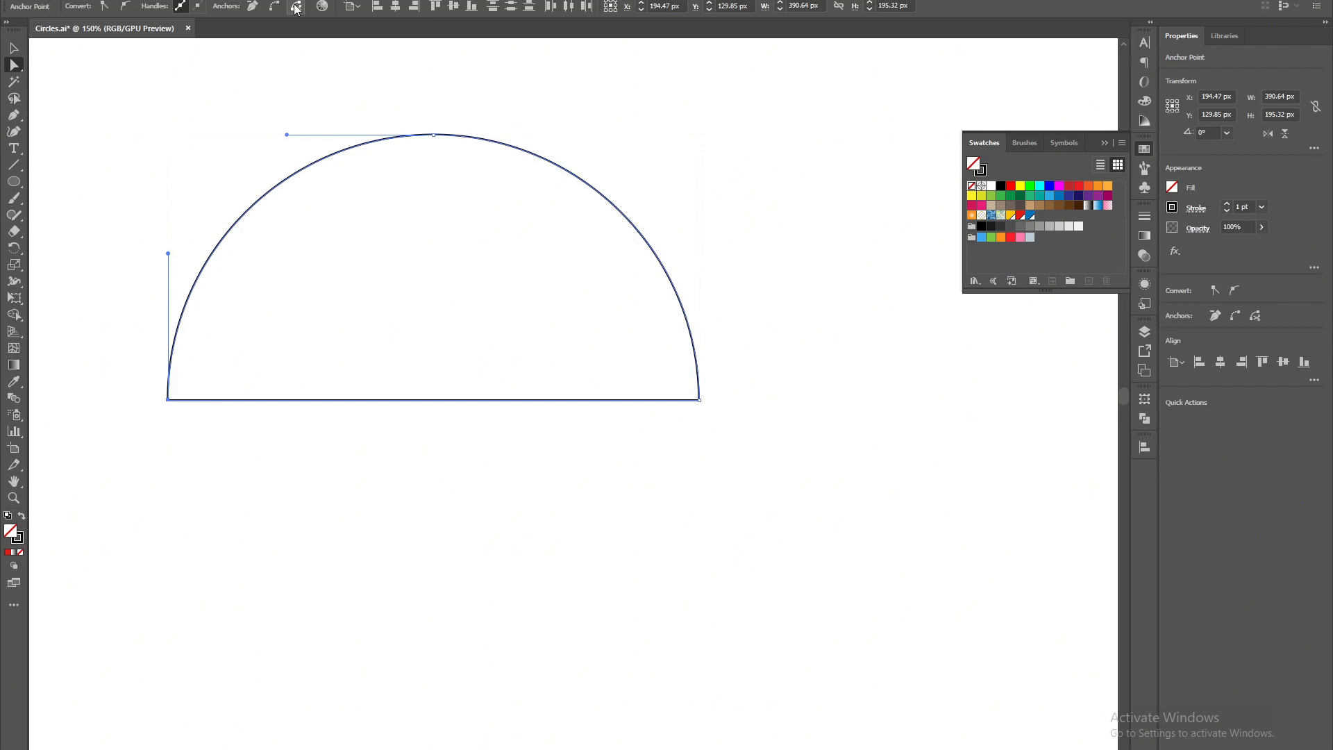
left_click_drag(708, 413, 671, 377)
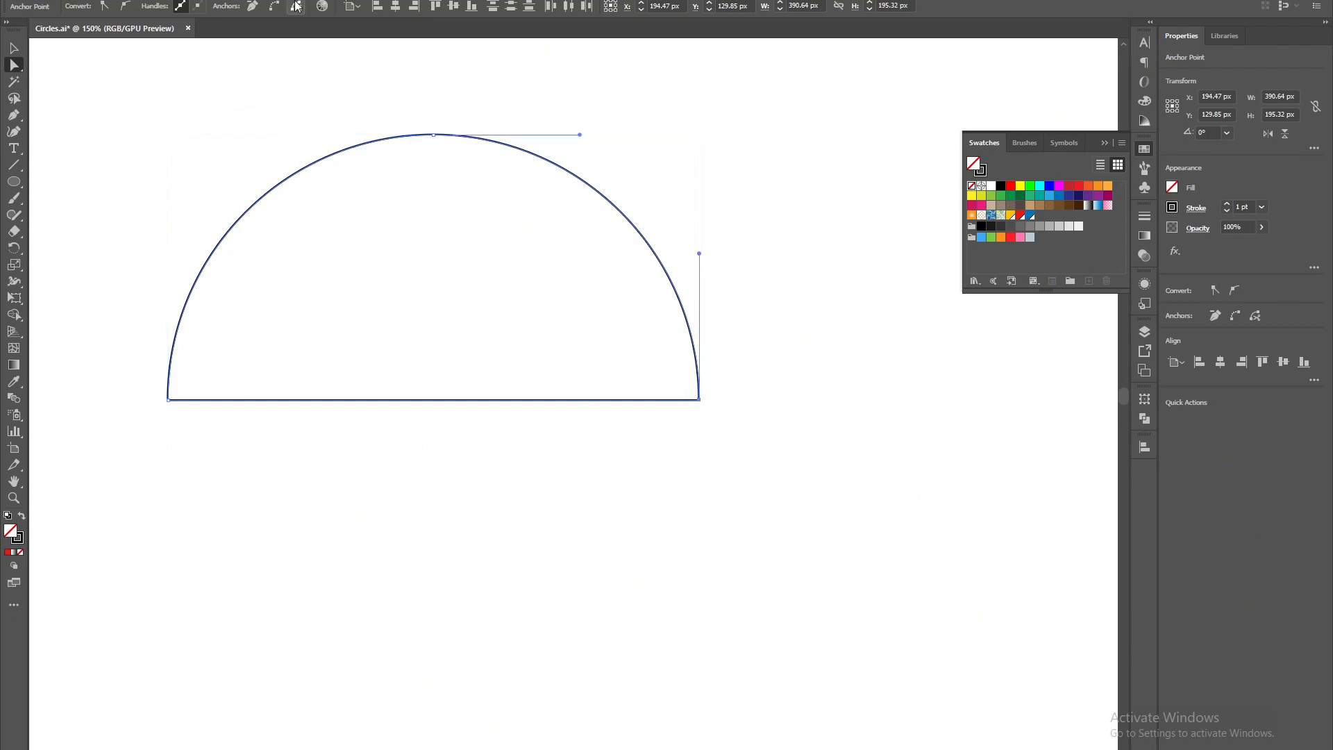
- Separate the straight base line from the arc and delete it, leaving only the open half-circle arc
key("v")
left_click(466, 470)
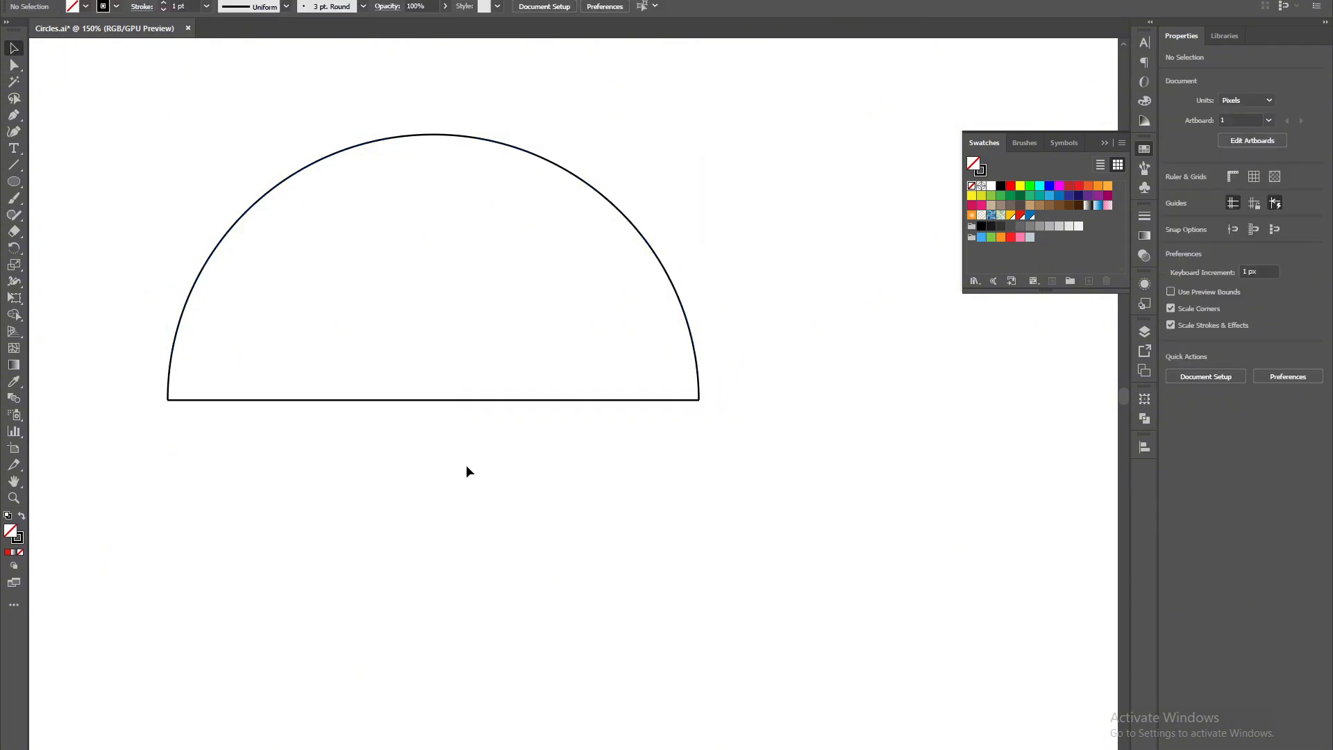
left_click_drag(489, 400, 447, 596)
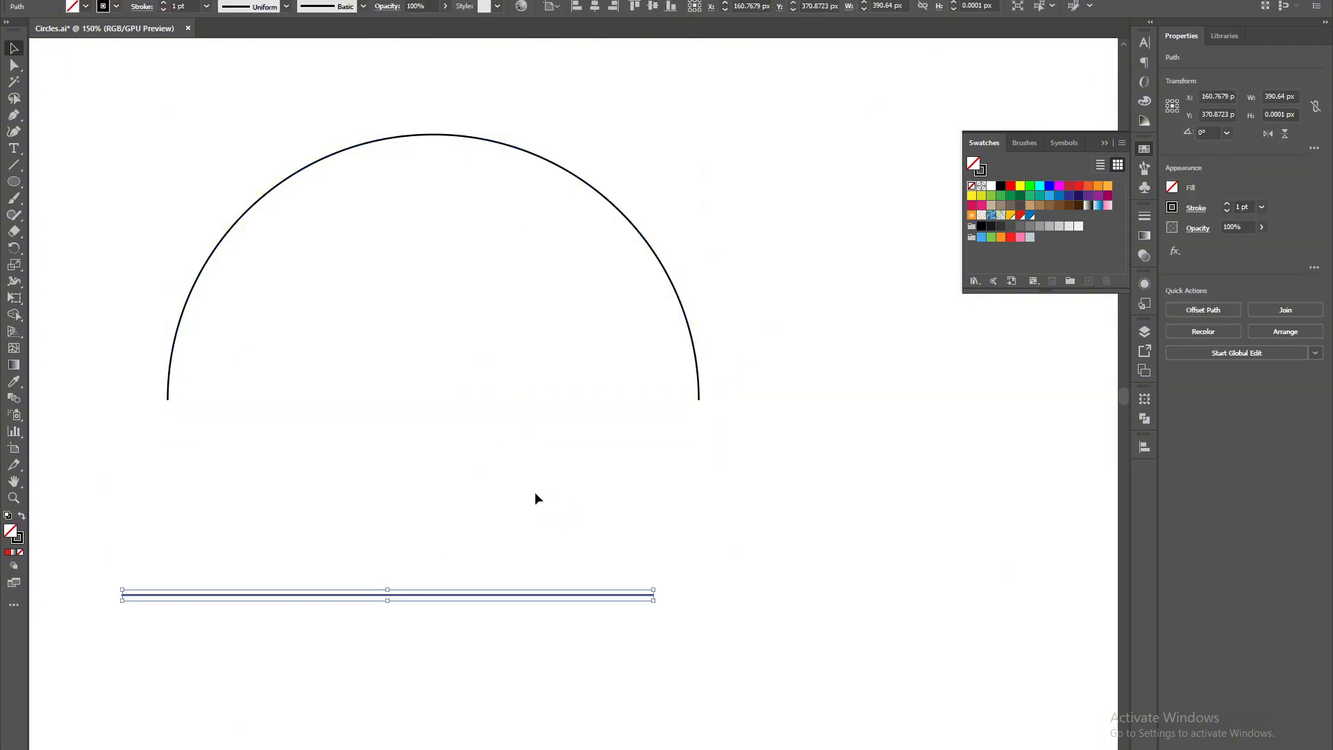
key("Delete")
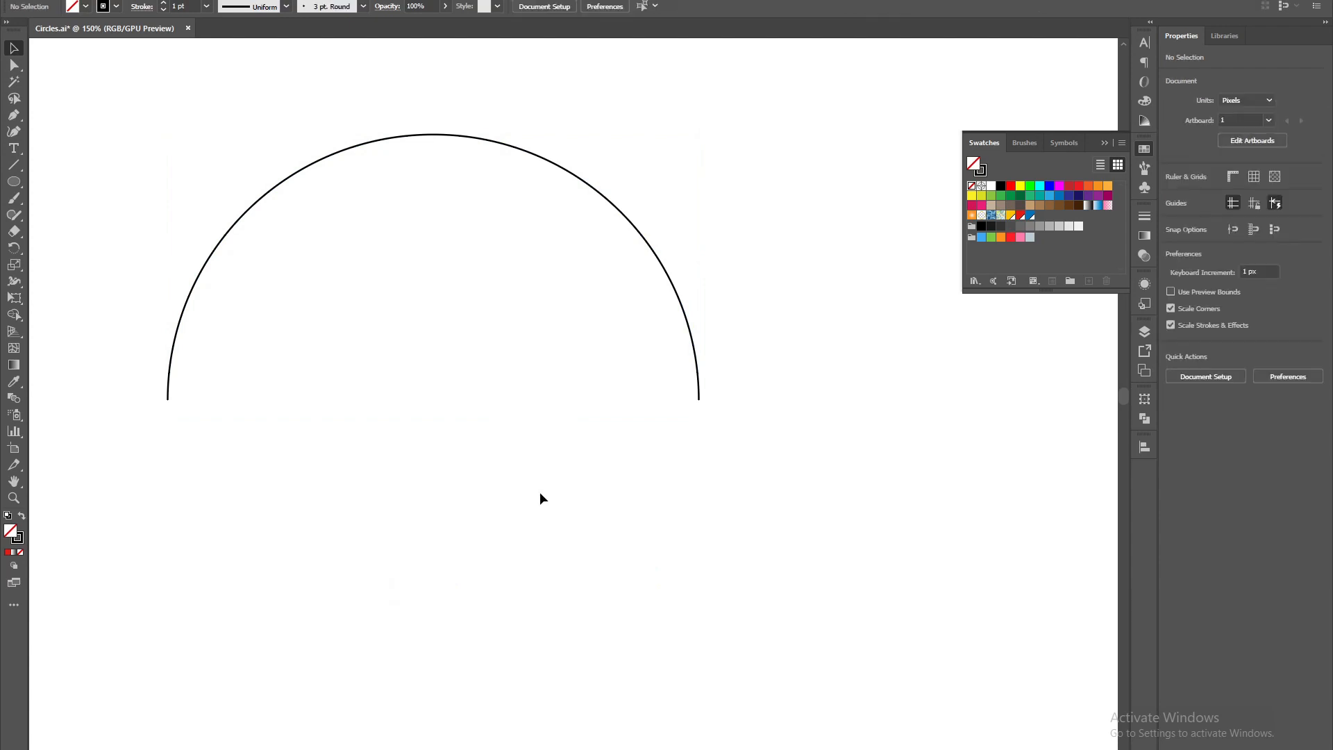
- Try scaling the arc down about its centre to about 325 px wide, and undo the scaling
left_click_drag(146, 206, 286, 425)
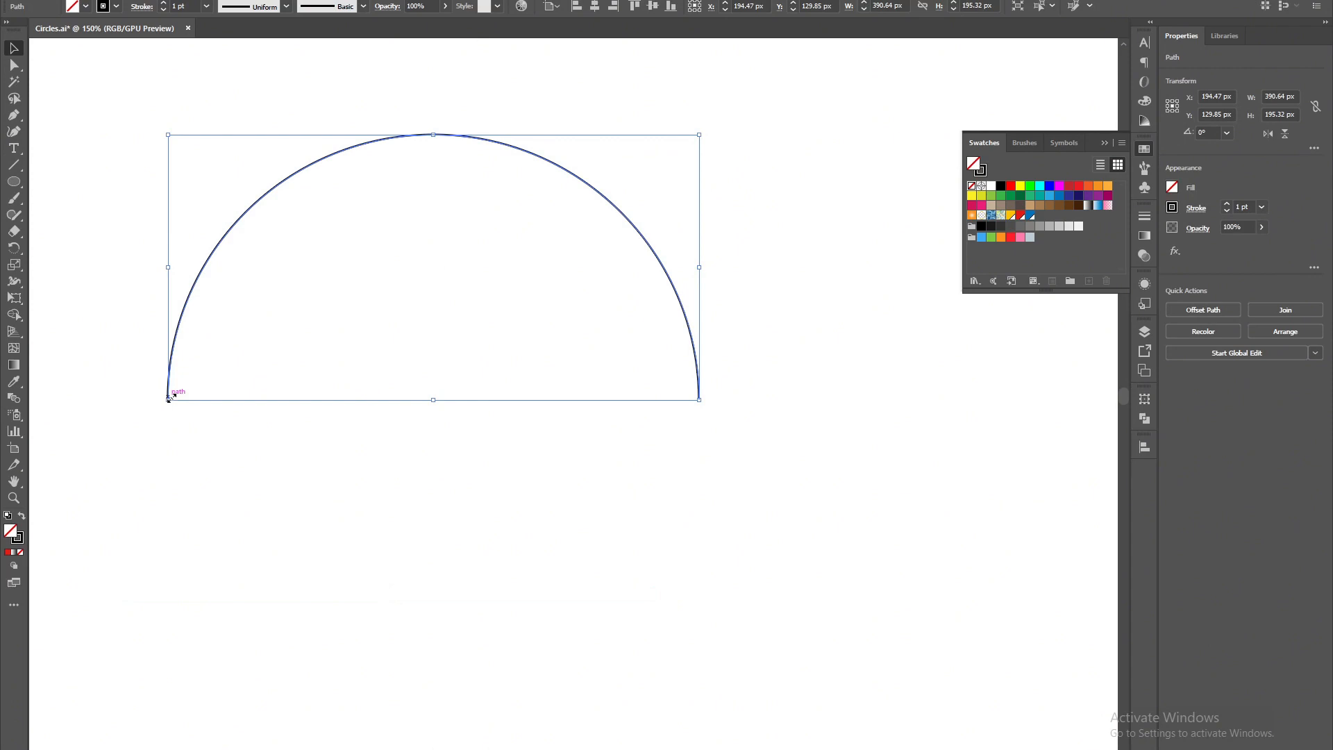
left_click_drag(168, 398, 211, 380)
left_click(280, 426)
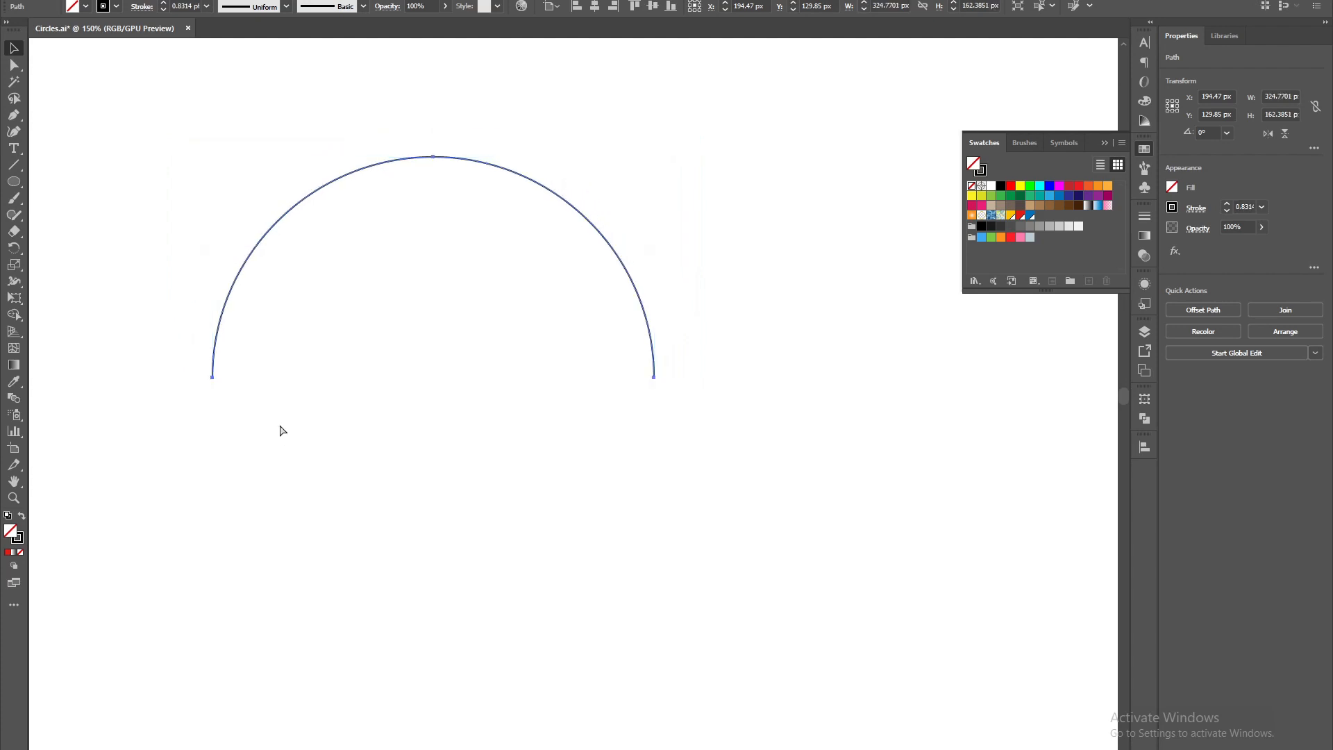
key("ctrl+z")
left_click(513, 373)
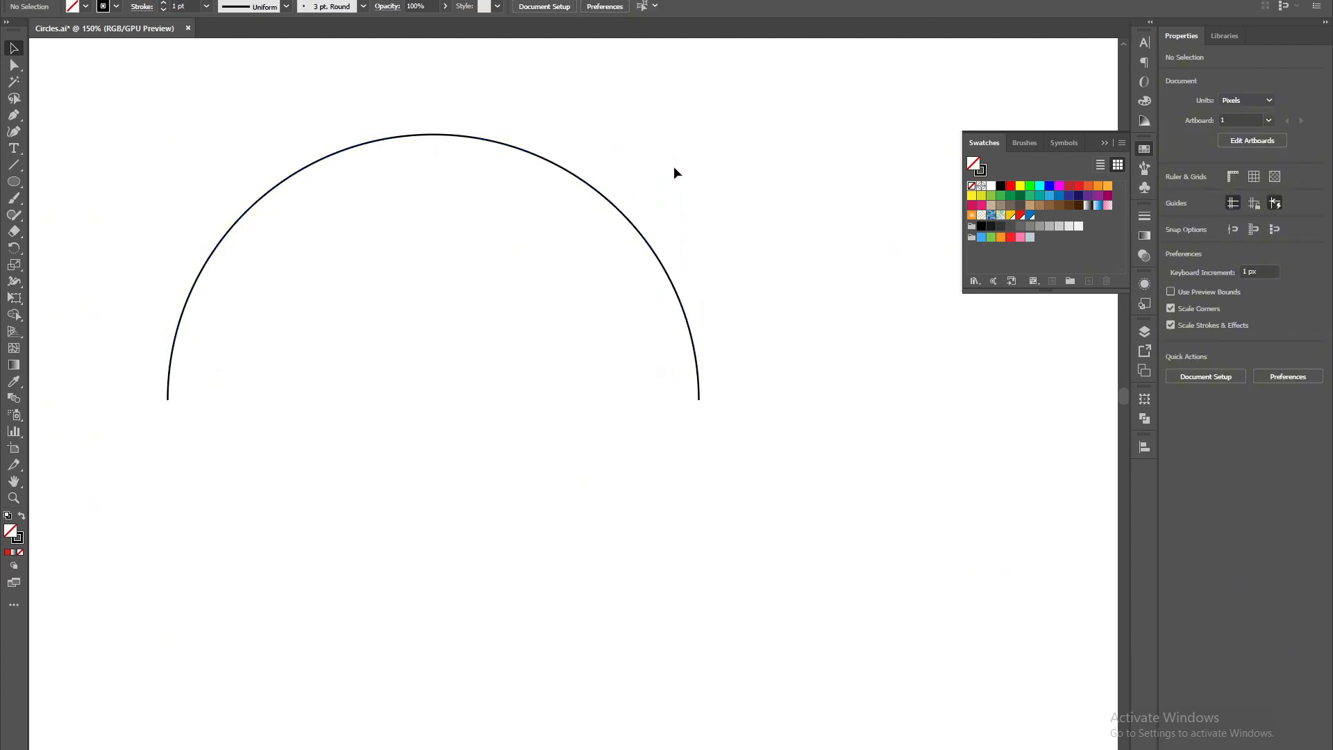
- Draw a circle about 316 px in diameter centred on the midpoint between the arc's two ends
key("p")
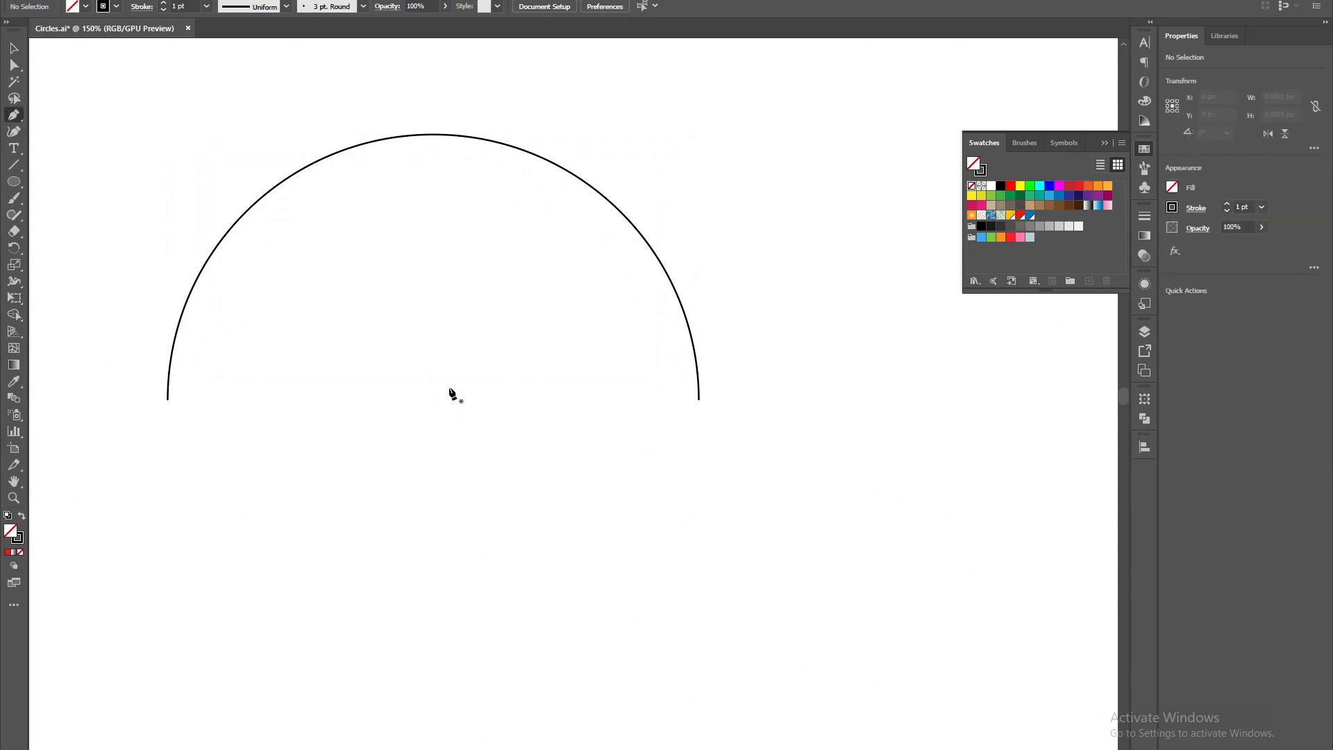
key("l")
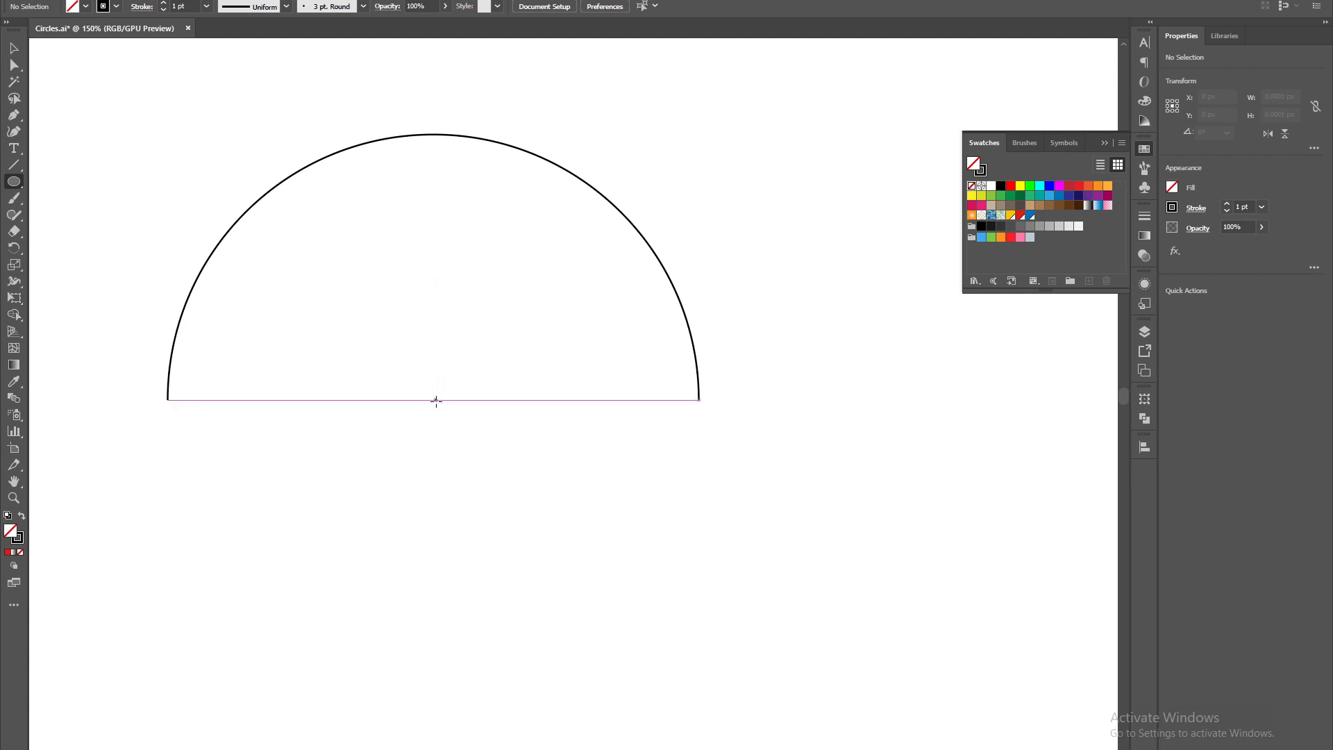
left_click_drag(436, 400, 651, 556)
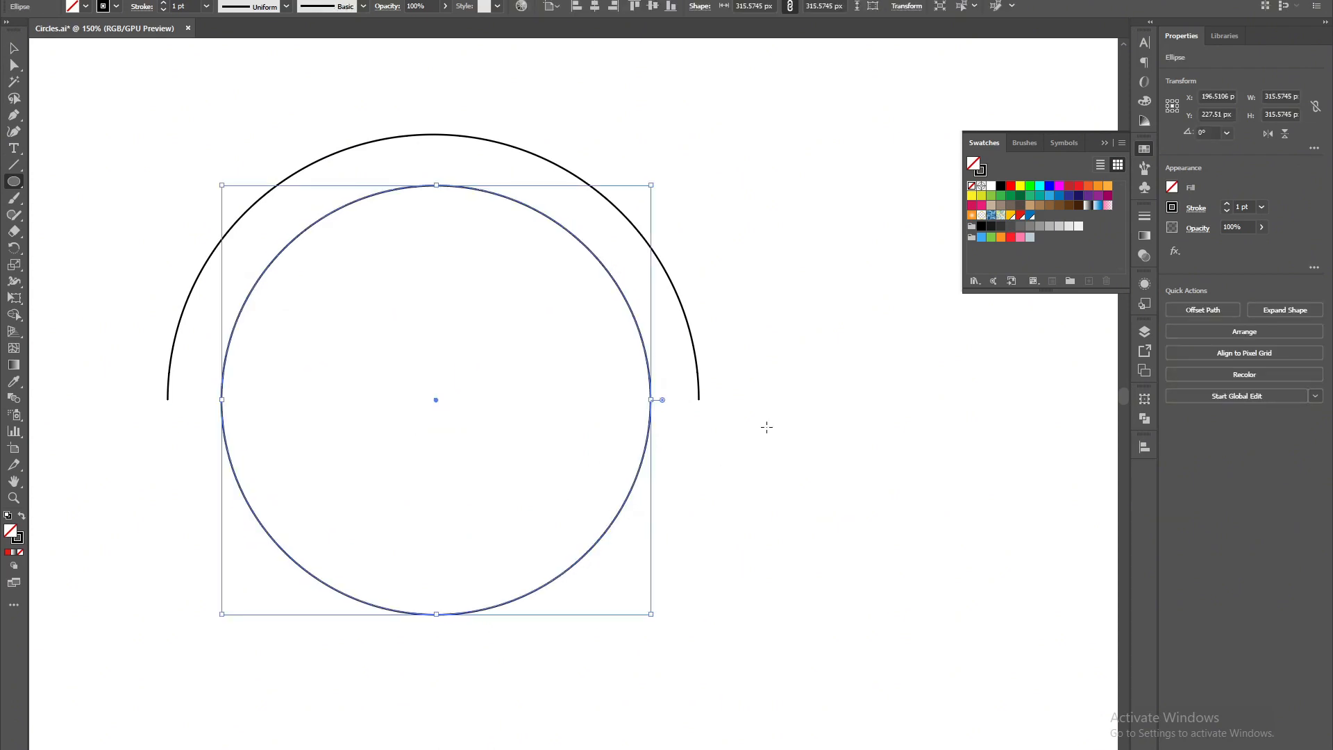
- Draw a circle about 36 px in diameter in the gap between the large circle and the arc's right end, level with that end
key("v")
left_click(764, 480)
scroll(681, 393, "up", 3)
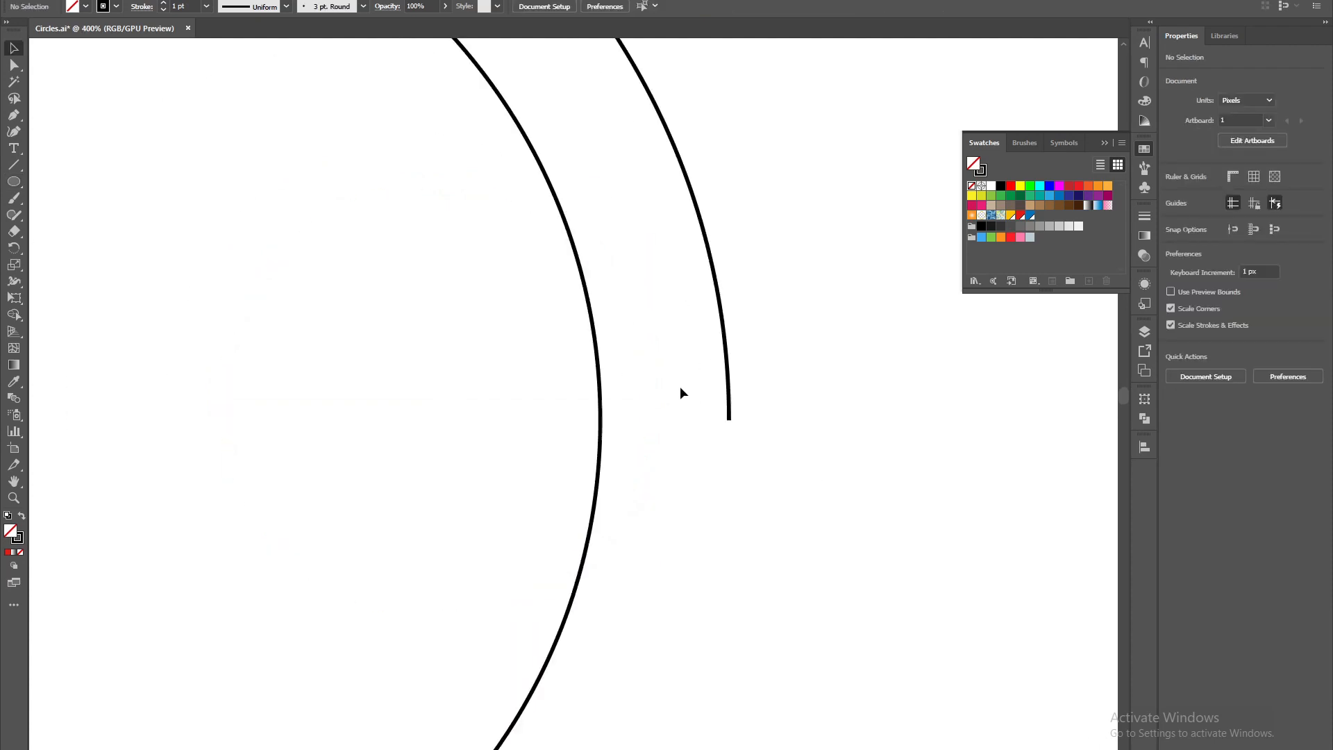
left_click_drag(723, 470, 610, 477)
scroll(573, 409, "up", 1)
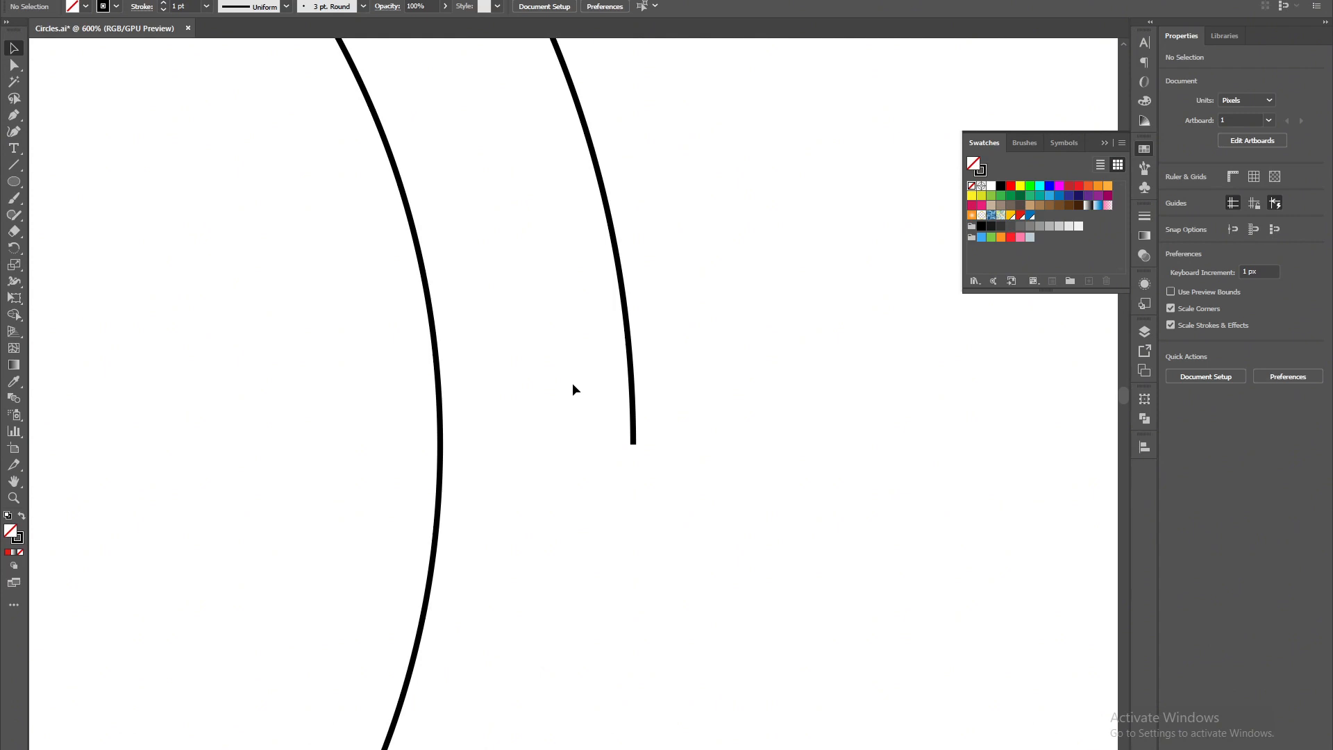
key("l")
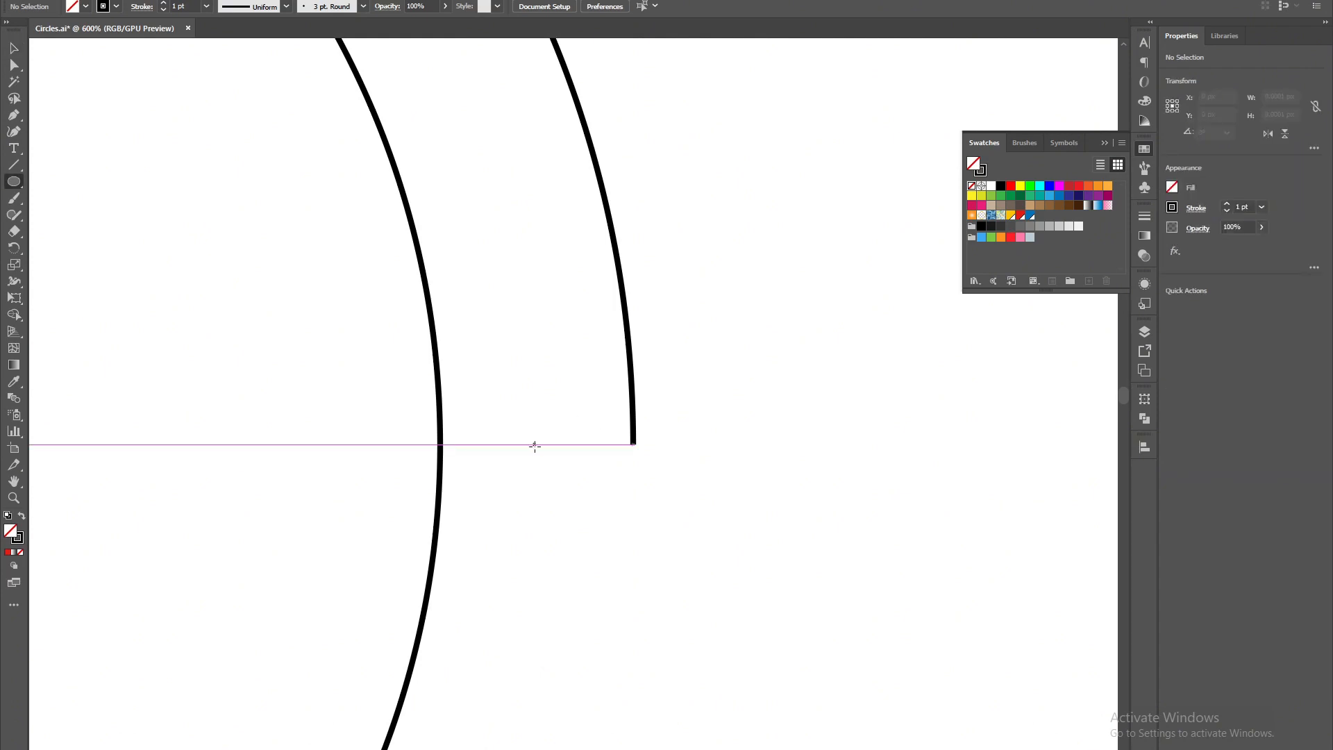
left_click_drag(535, 446, 634, 519)
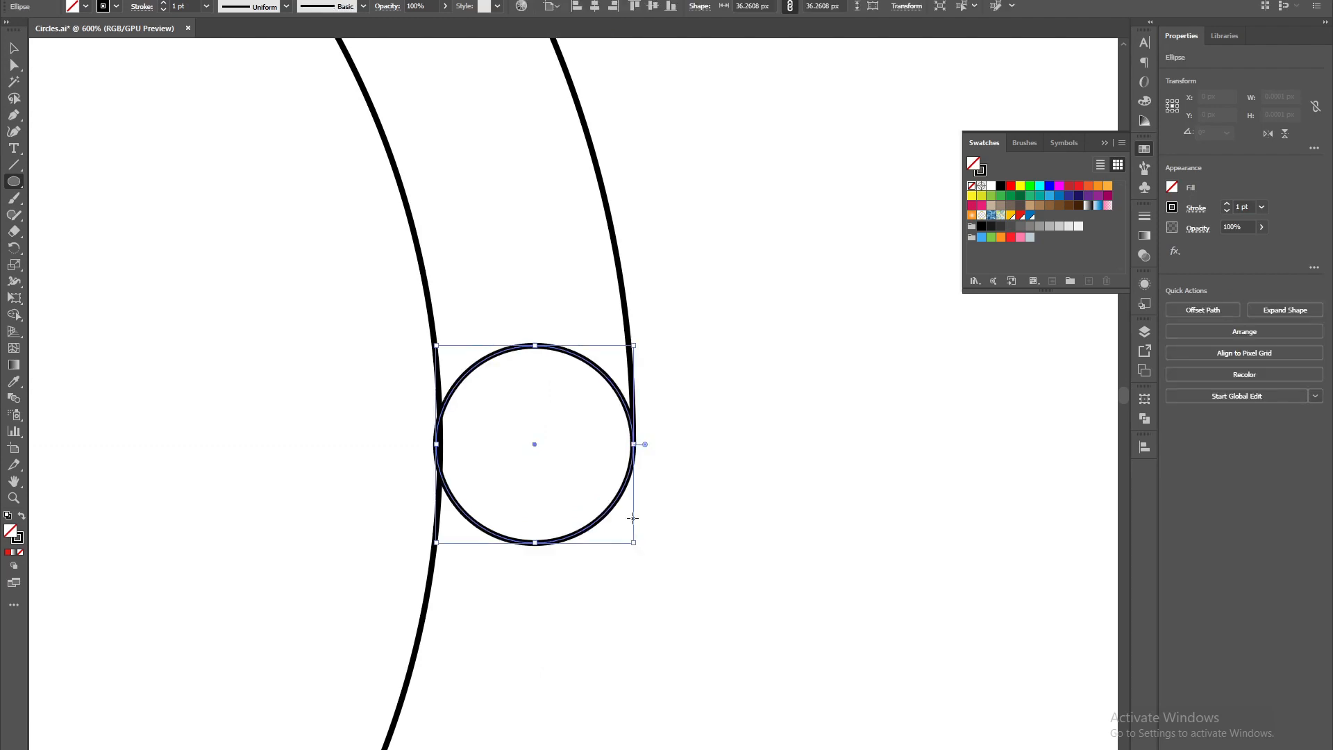
- Scale the small circle proportionally down to about 35.5 px, keeping its outer edge on the arc's right end
scroll(446, 462, "up", 2)
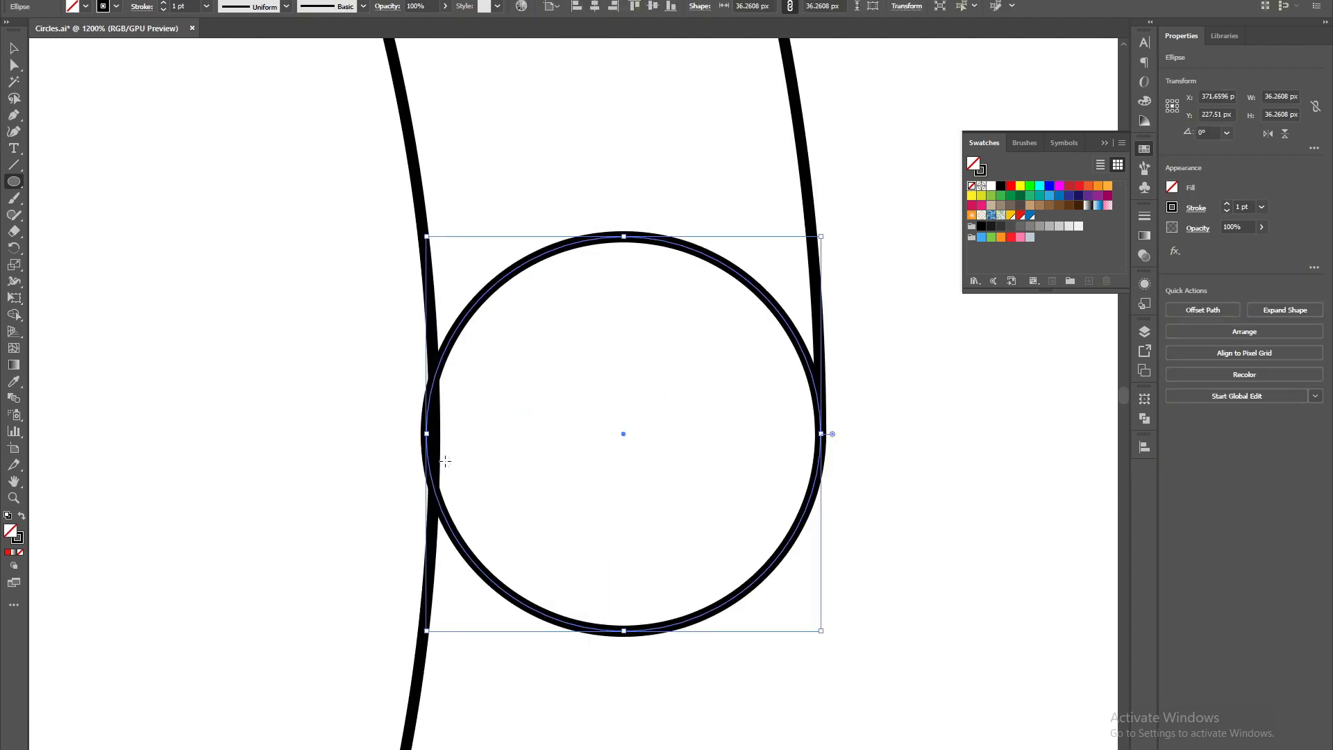
key("v")
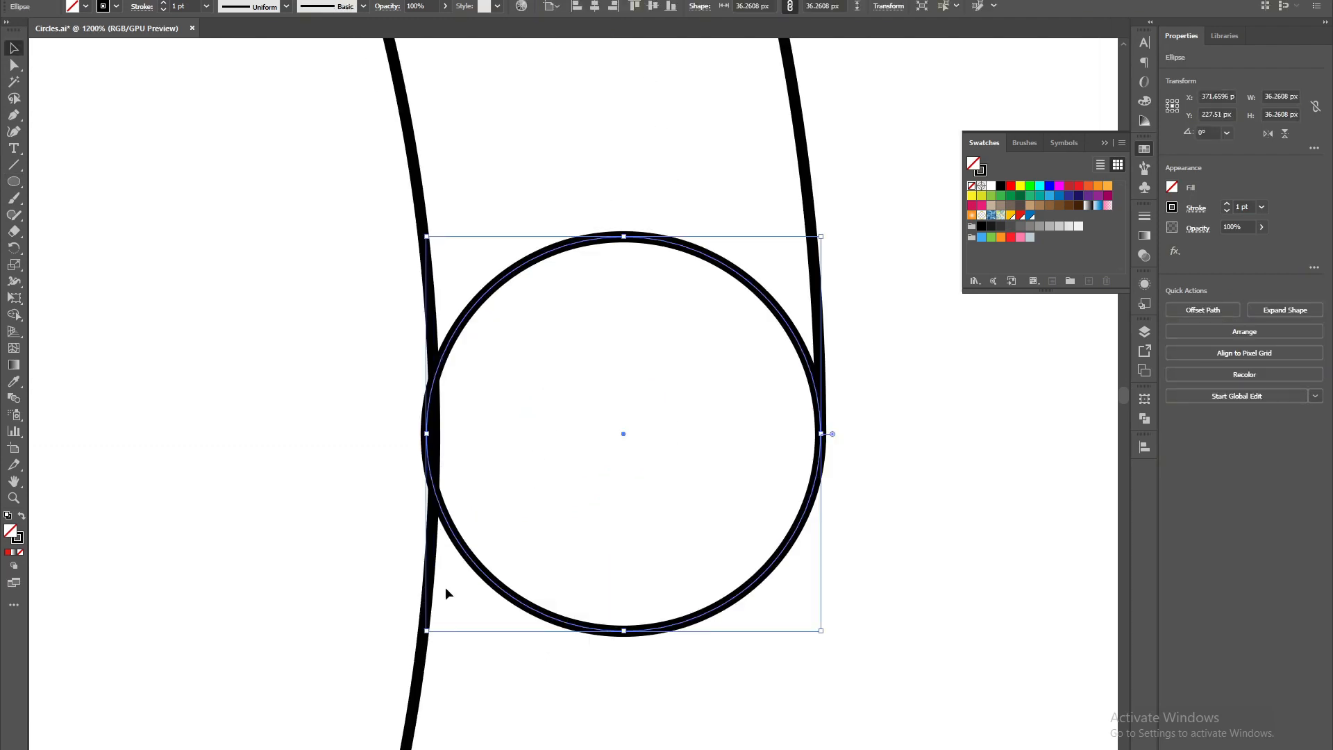
scroll(432, 470, "up", 1, "alt")
left_click_drag(579, 507, 435, 466)
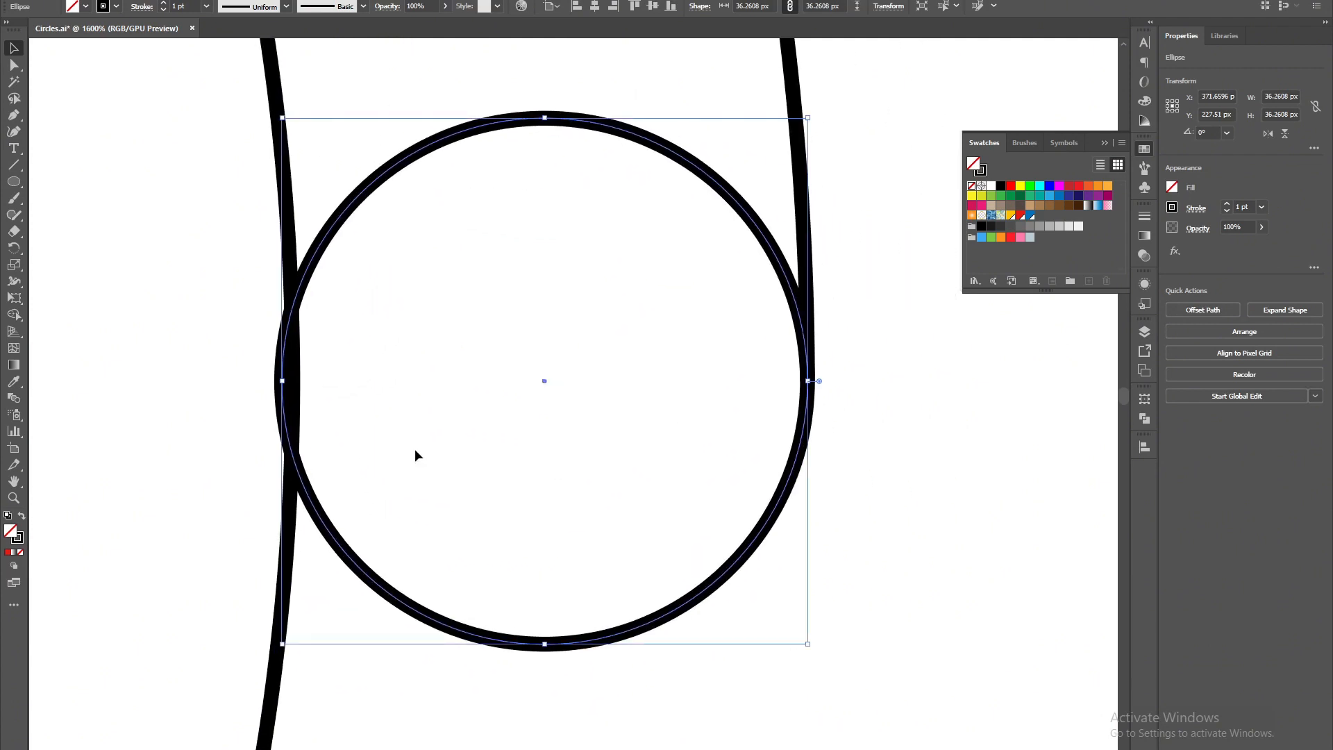
left_click_drag(281, 646, 294, 633)
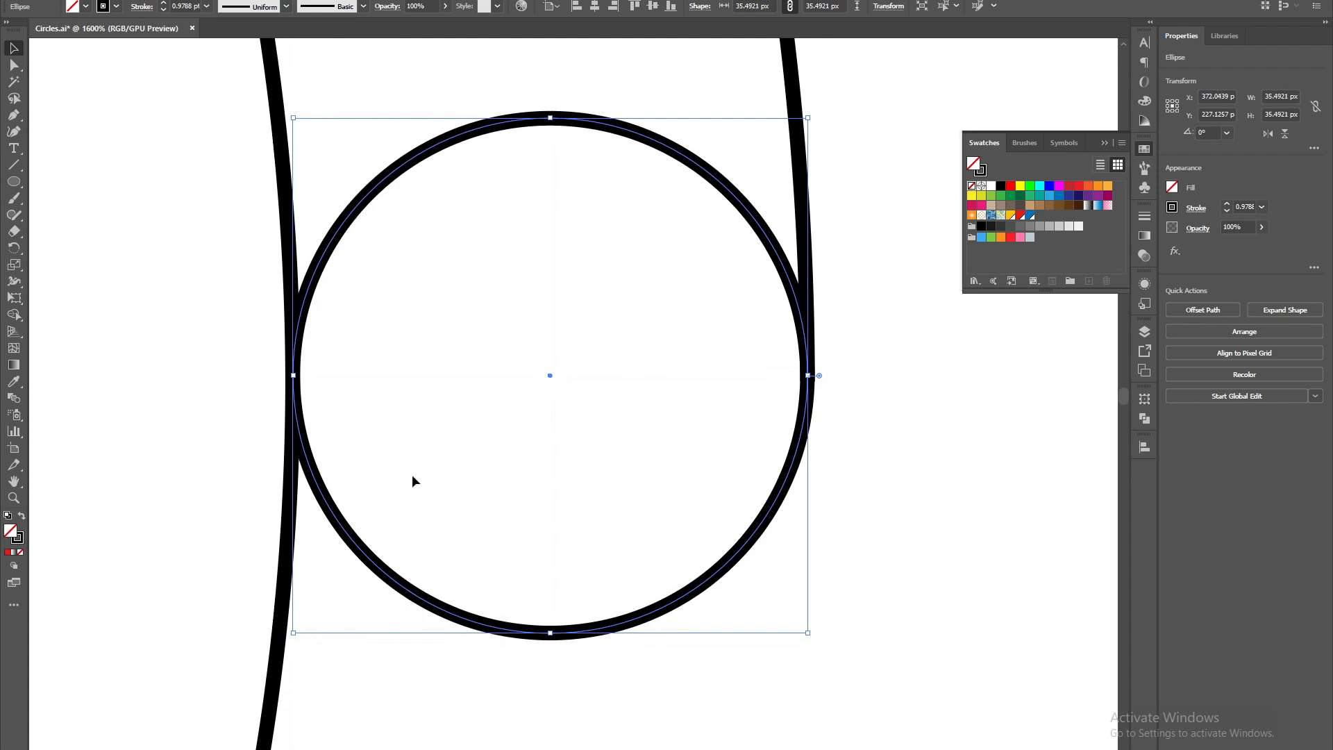
- Copy the small circle horizontally, placing one copy inside the large circle and another at the arc's left end
scroll(514, 469, "down", 6)
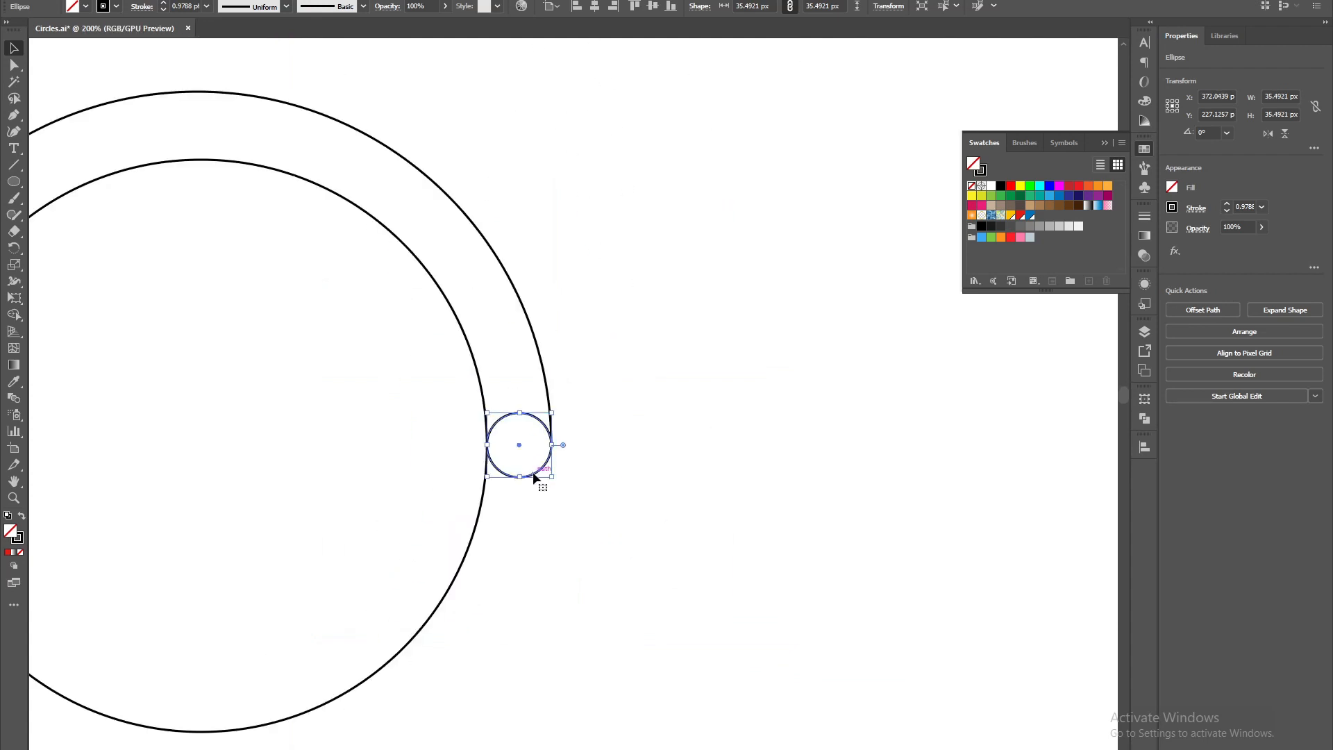
left_click_drag(534, 477, 388, 484)
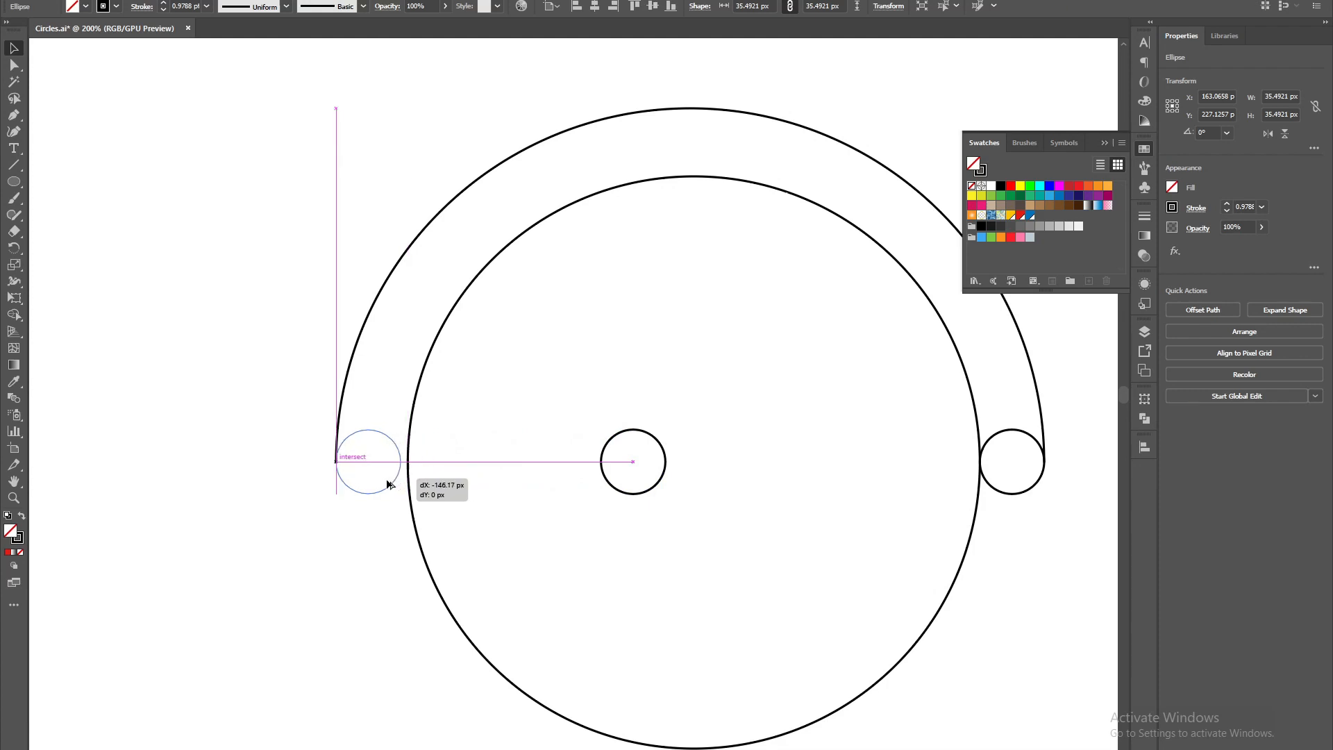
left_click_drag(388, 484, 389, 483)
scroll(408, 470, "down", 2)
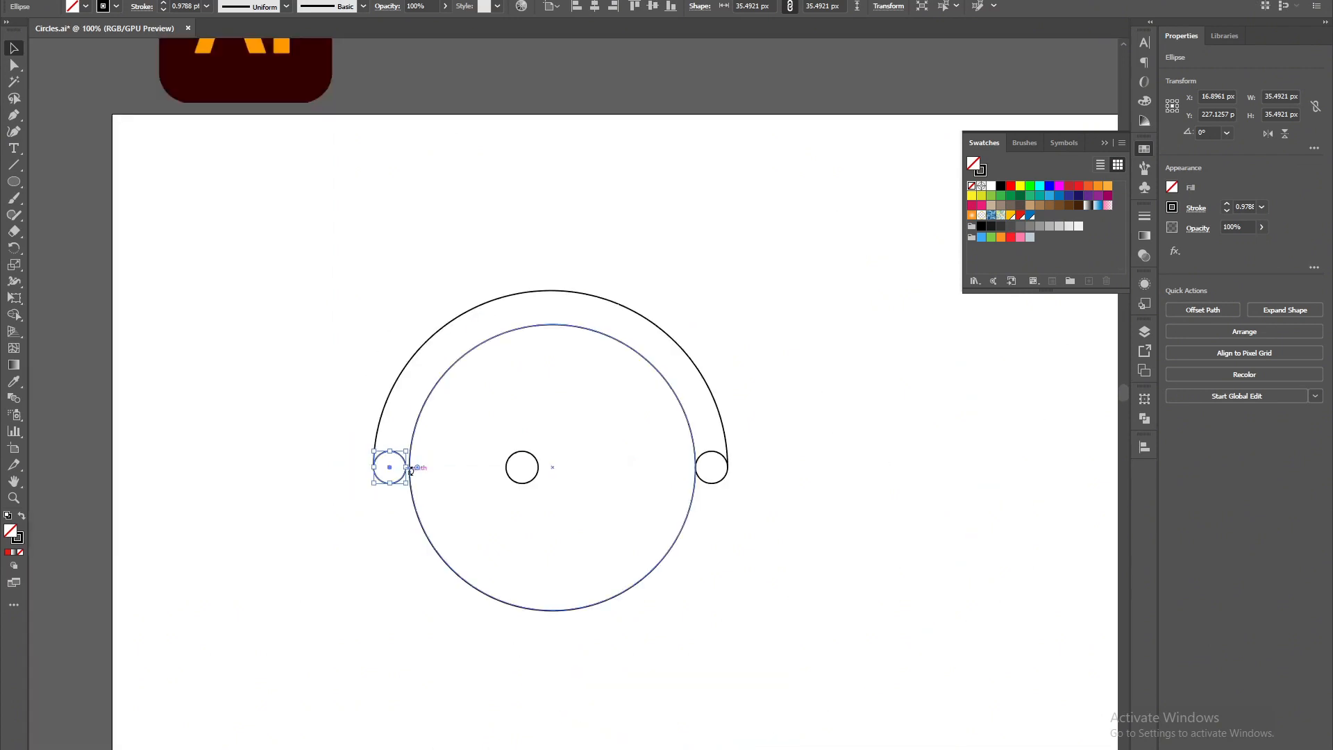
- Align the large circle horizontally to the centre of the arc, using the arc as the key object
left_click_drag(479, 236, 568, 347)
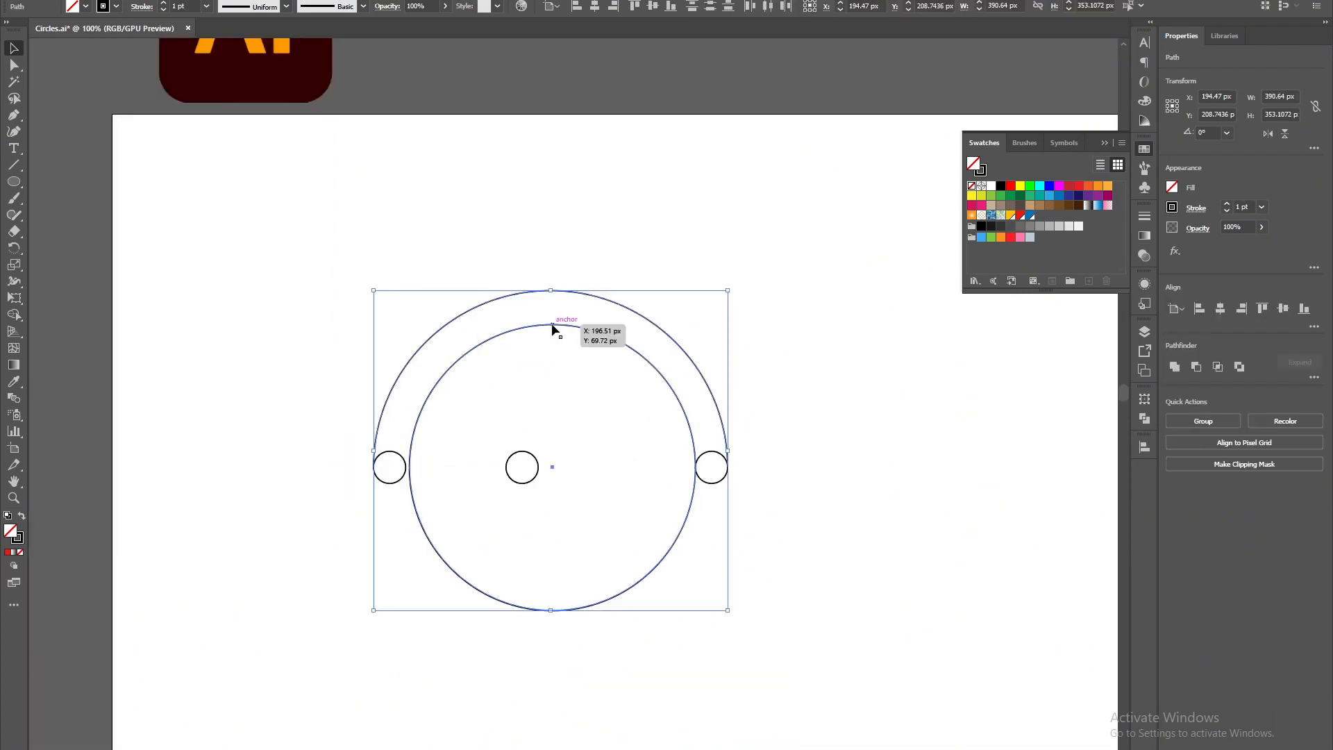
left_click(520, 294)
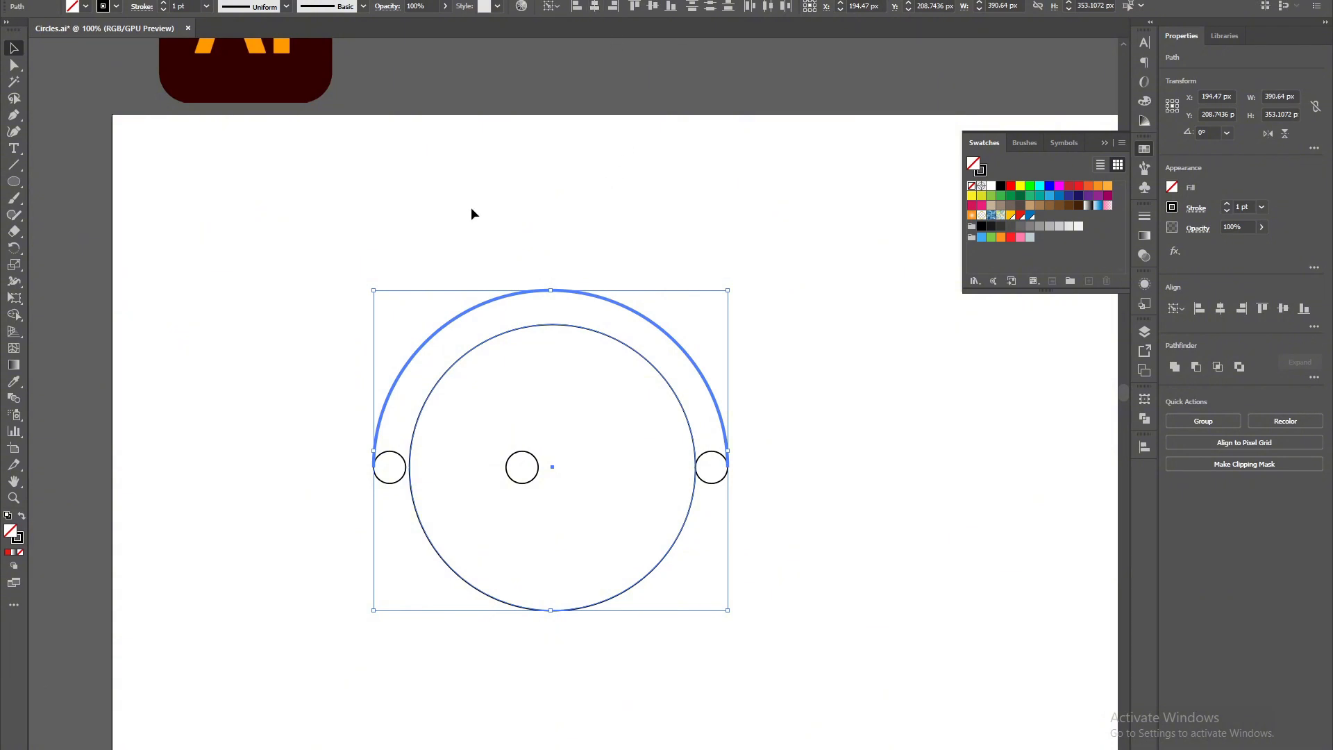
left_click_drag(403, 246, 516, 380)
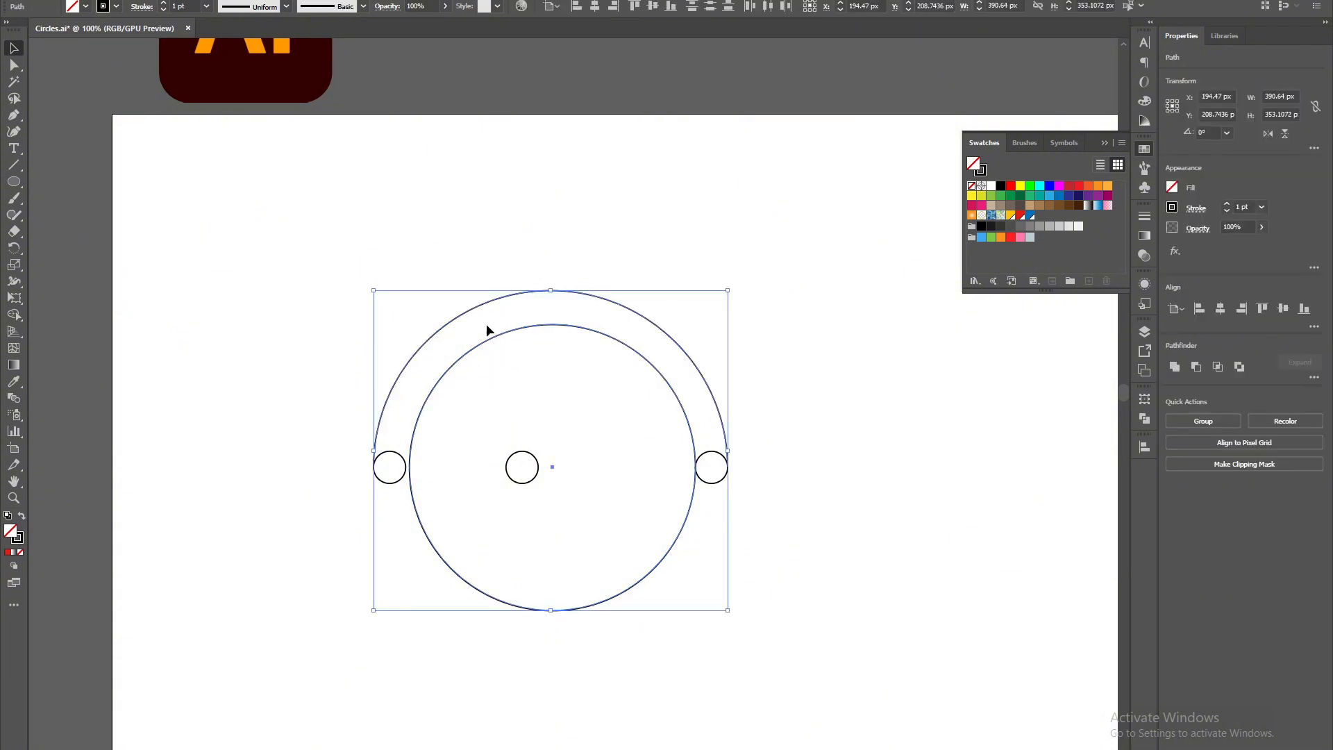
left_click(576, 298)
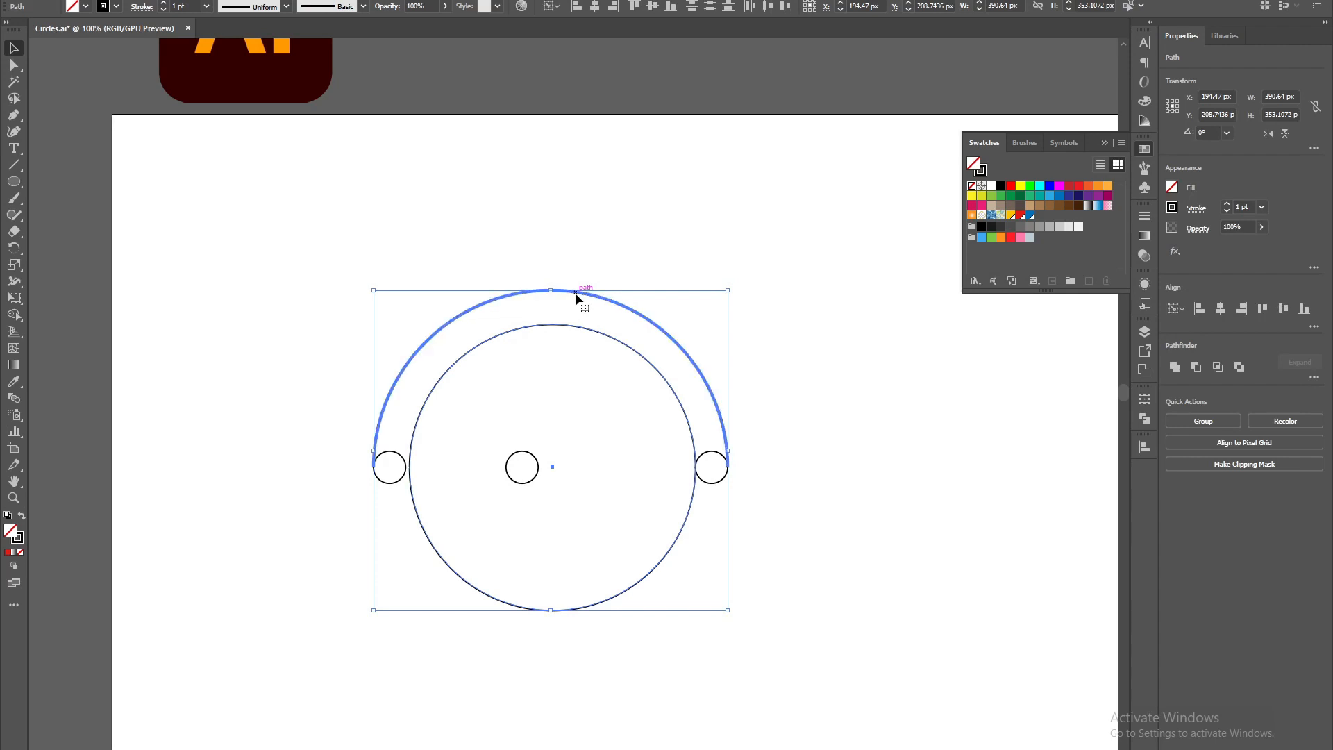
left_click(598, 8)
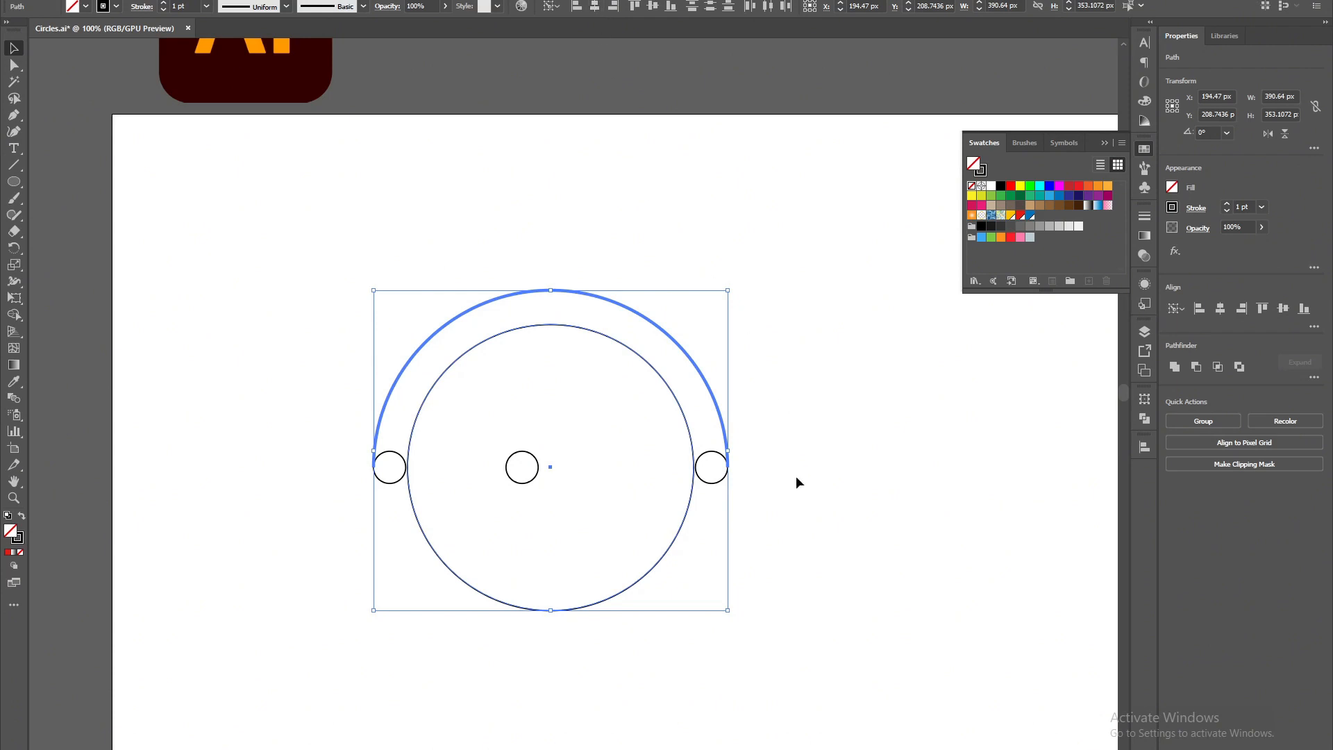
left_click(759, 516)
- Enlarge the right small circle proportionally to about 37.5 px to touch the large circle, switching to outline view for precision
scroll(697, 488, "up", 6)
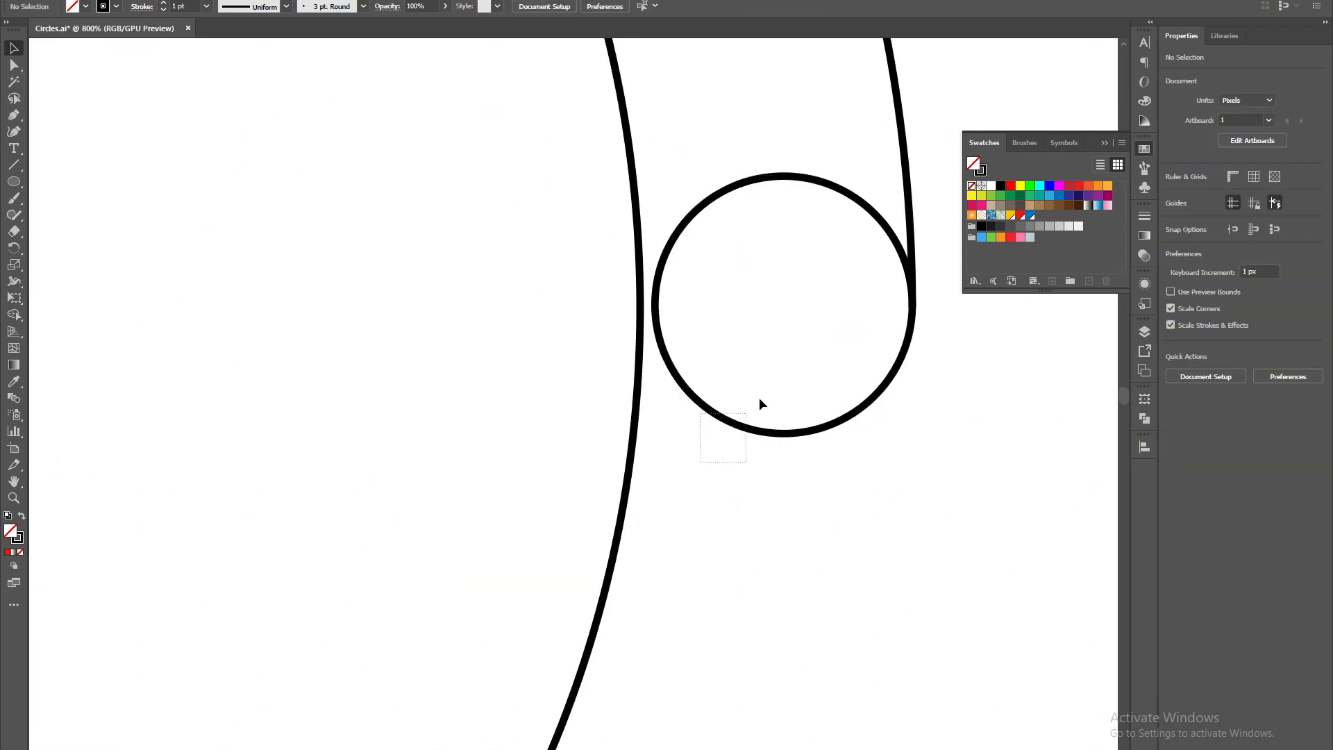
left_click_drag(760, 398, 769, 378)
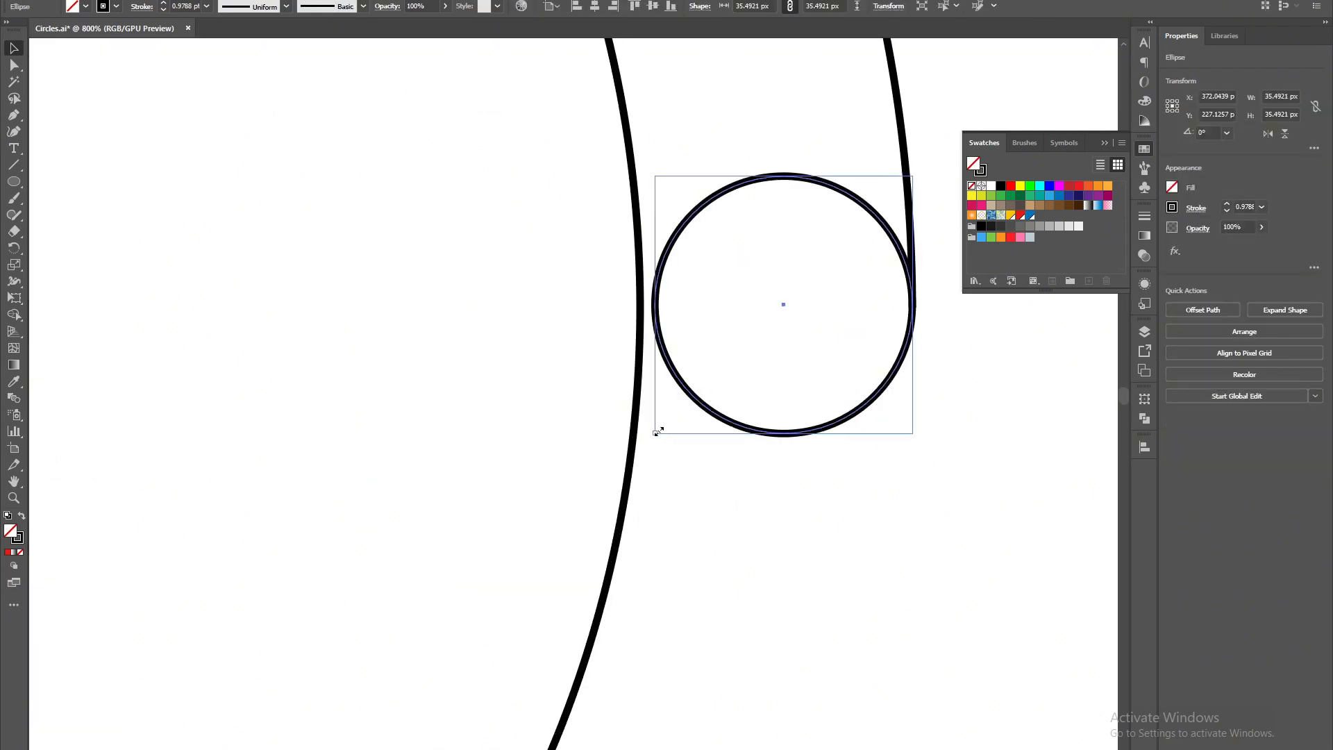
mouse_move(655, 433)
left_mouse_down()
mouse_move(640, 450)
mouse_move(643, 411)
mouse_move(641, 440)
left_mouse_up()
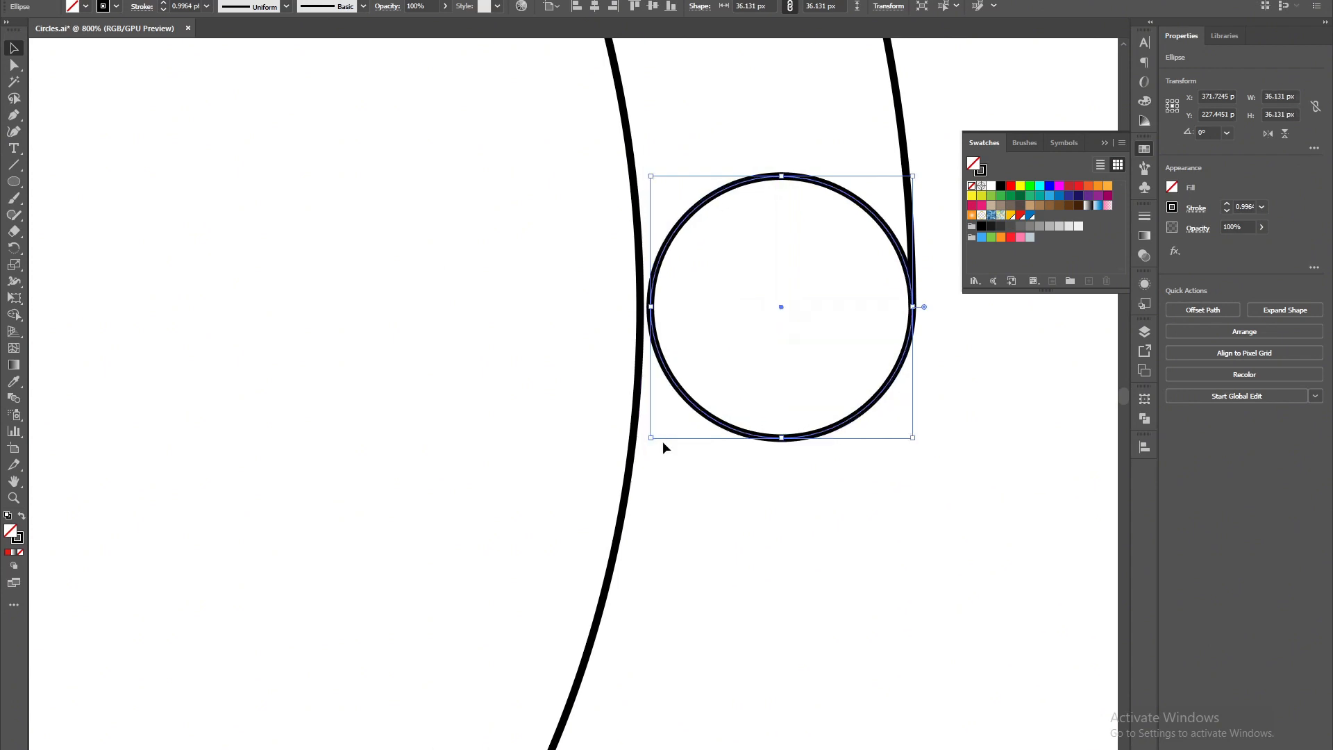
key("ctrl+y")
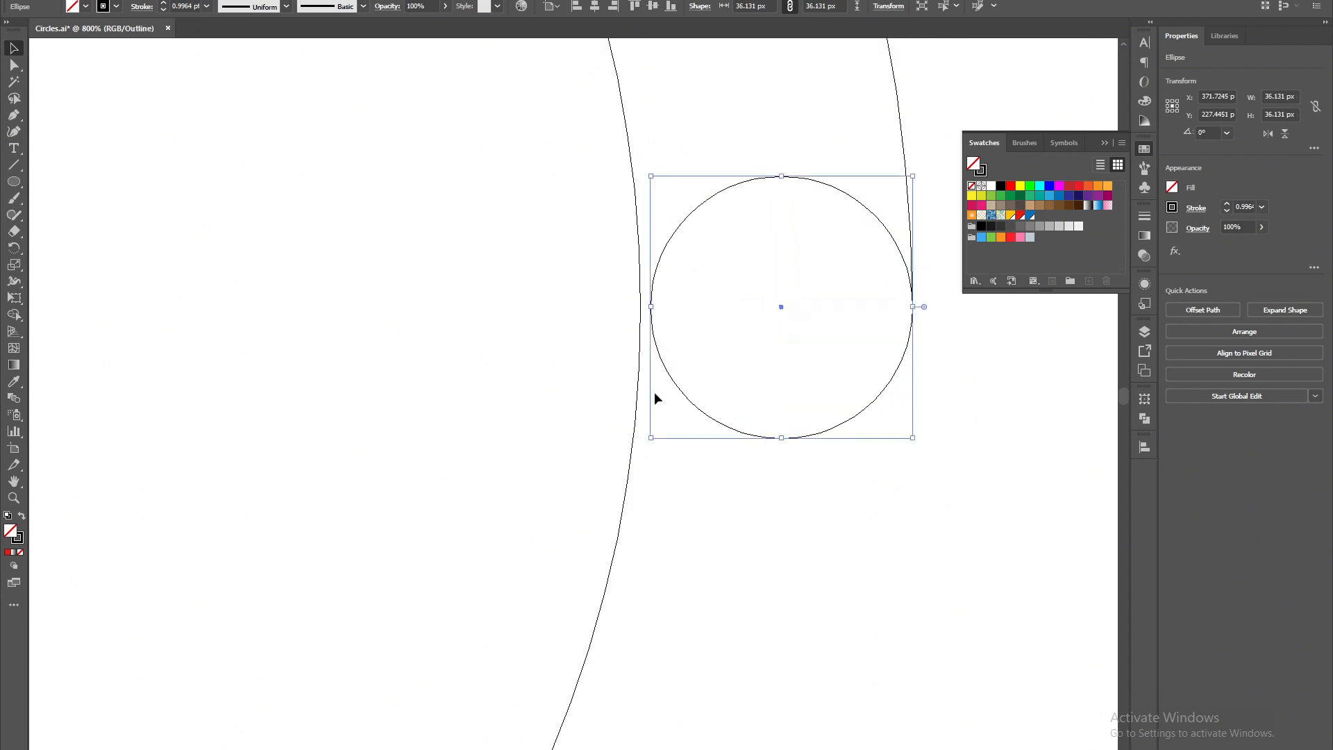
scroll(657, 373, "up", 4)
scroll(628, 375, "down", 1)
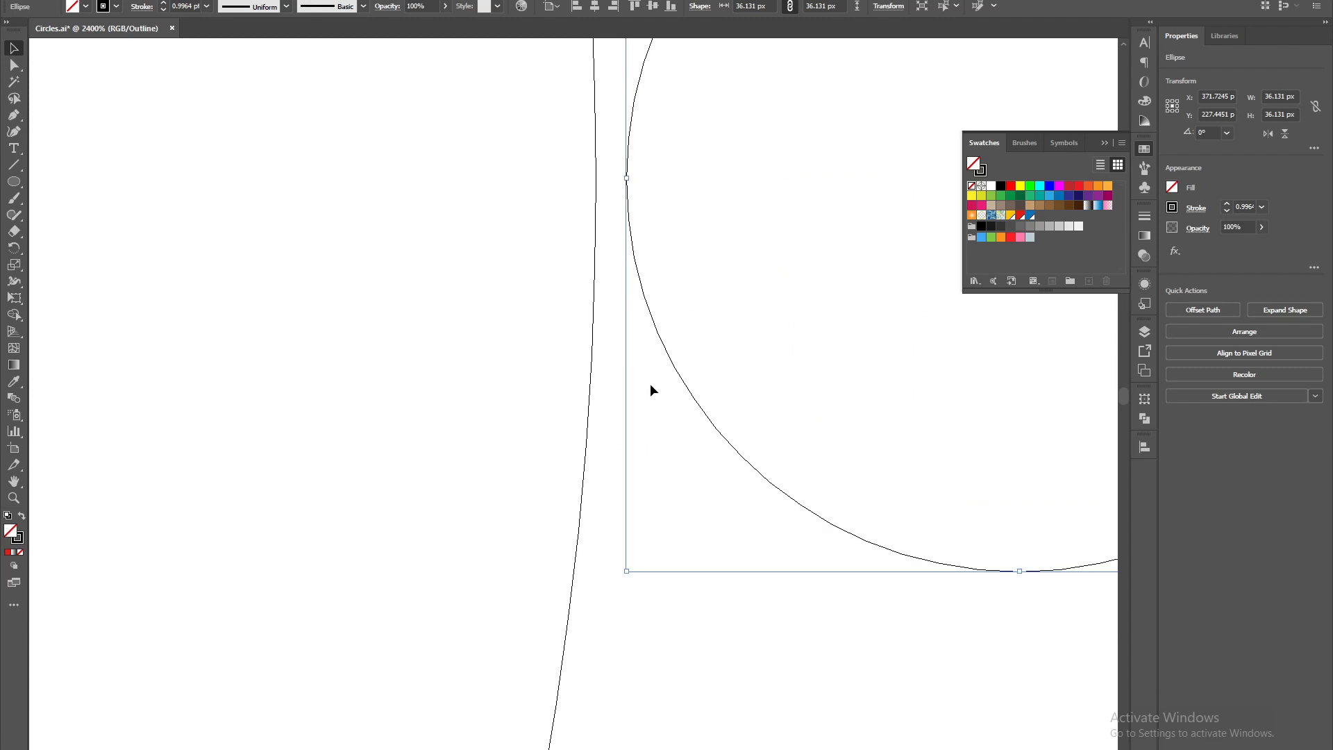
left_click_drag(626, 572, 596, 602)
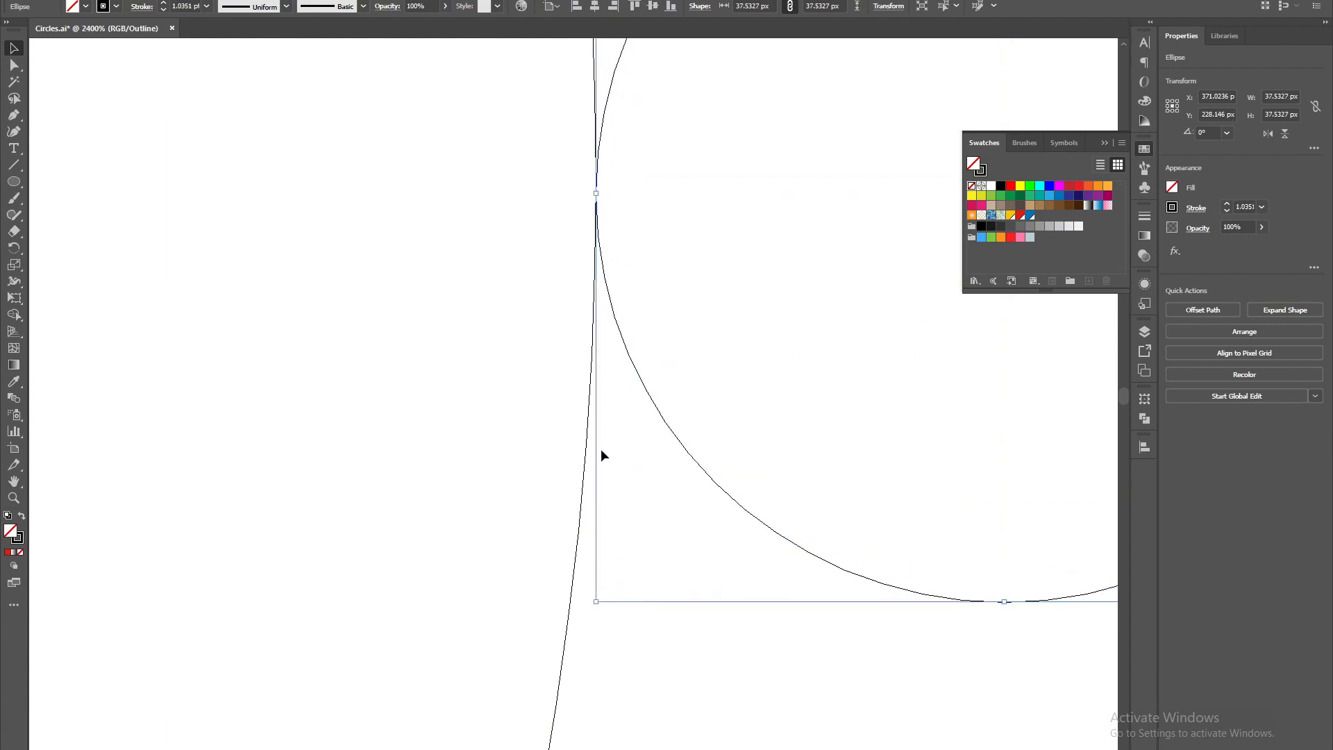
- Delete the small circle at the arc's left end and replace it with a copy of the enlarged right circle
scroll(601, 449, "down", 5)
left_click_drag(667, 544, 796, 435)
scroll(796, 429, "down", 2)
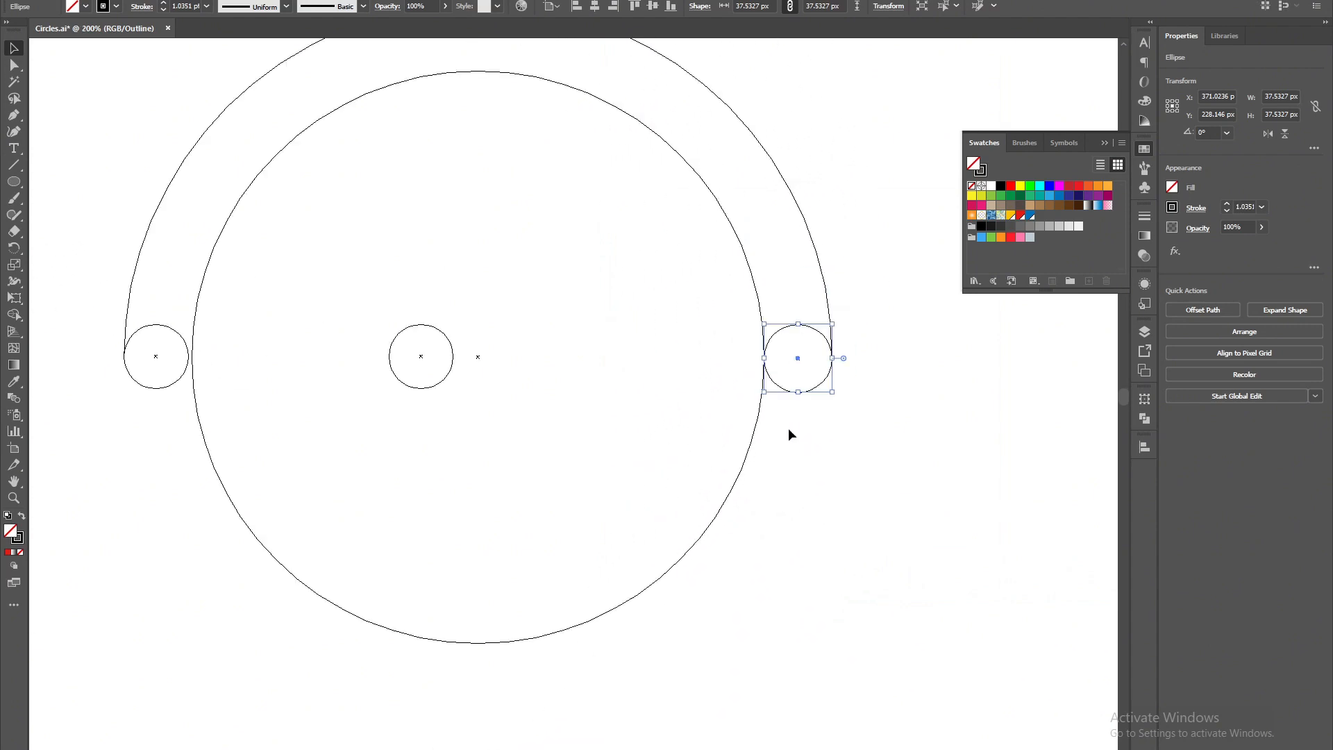
left_click(157, 387)
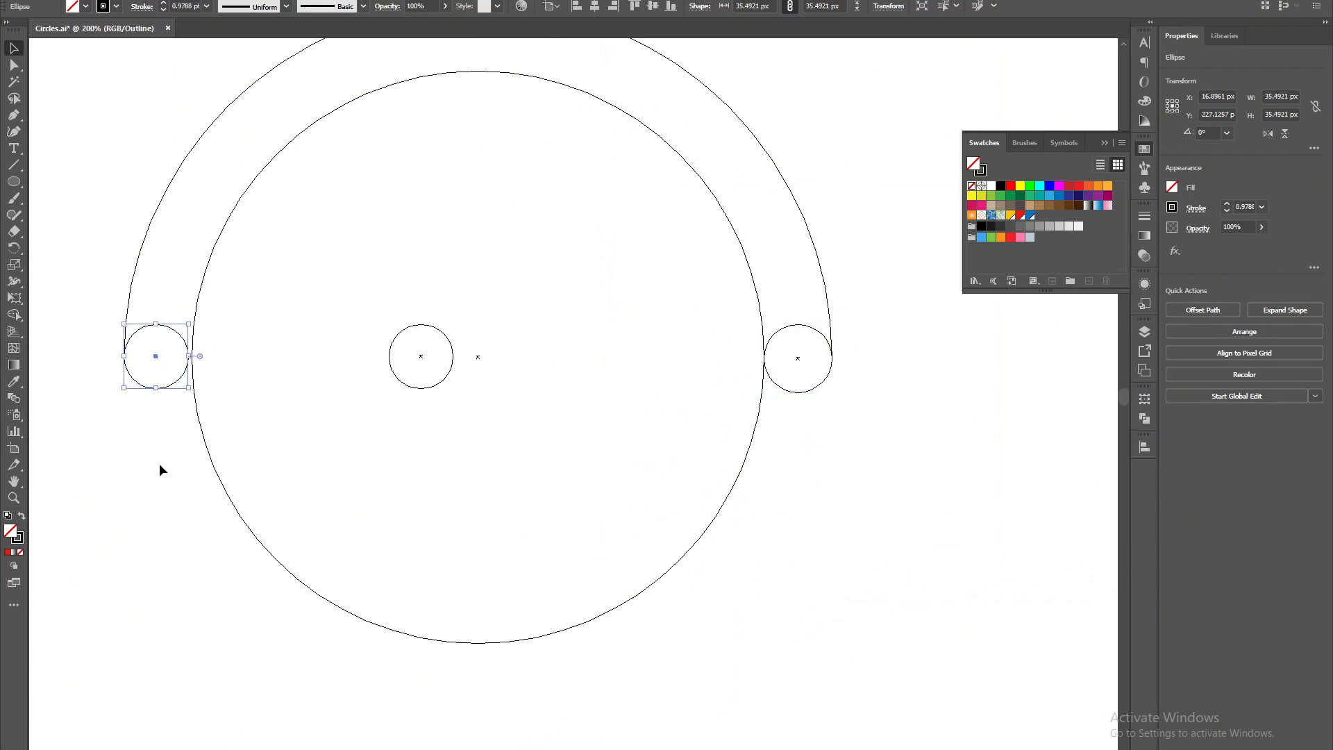
key("Delete")
left_click_drag(783, 390, 169, 453)
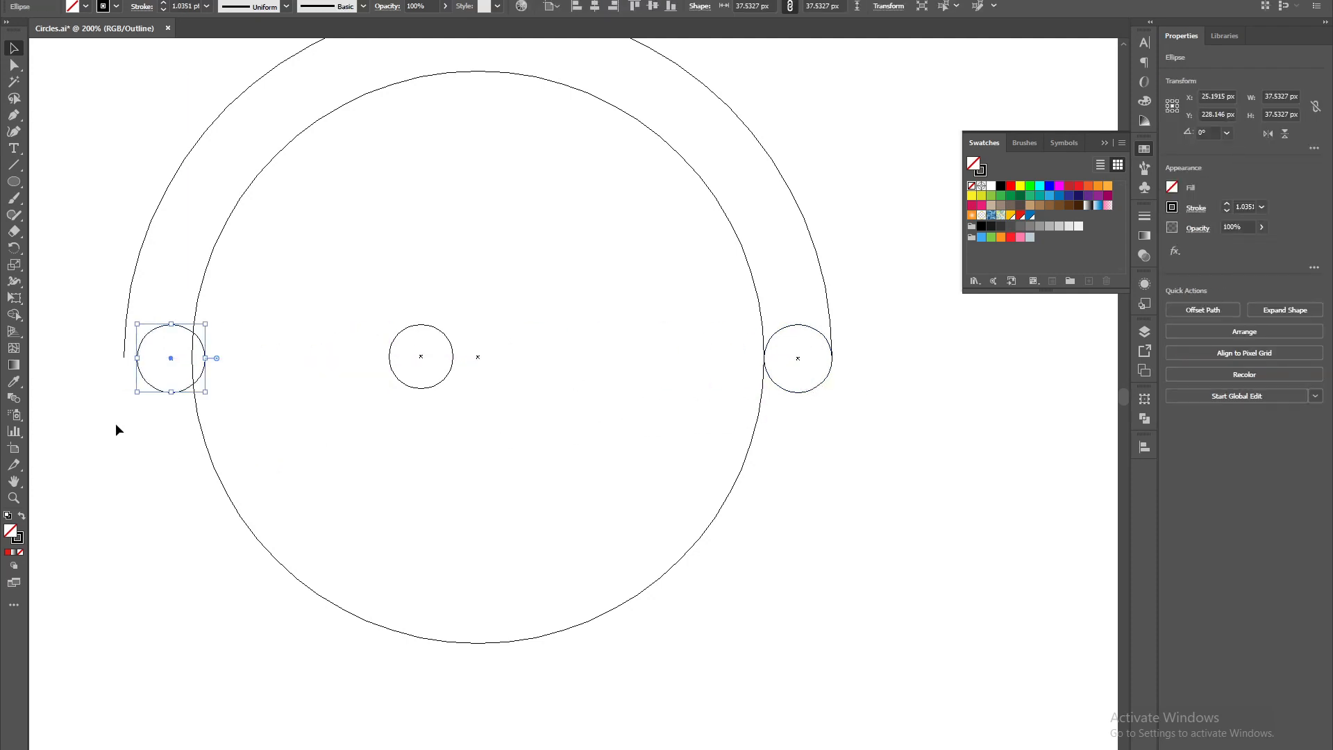
- Align the copied circle's left edge to the arc's left end, using the arc as the key object
scroll(93, 351, "up", 1)
scroll(94, 354, "up", 4)
left_click_drag(146, 302, 306, 415)
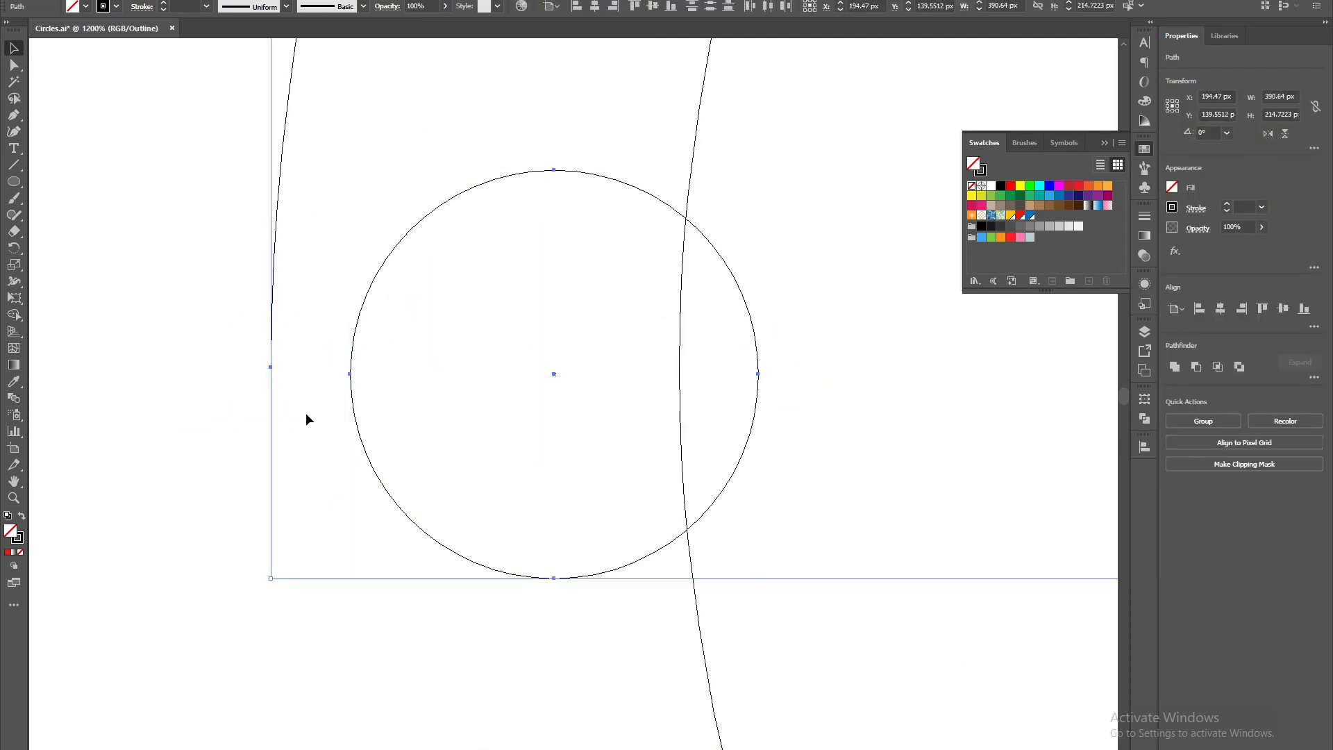
left_click(271, 318)
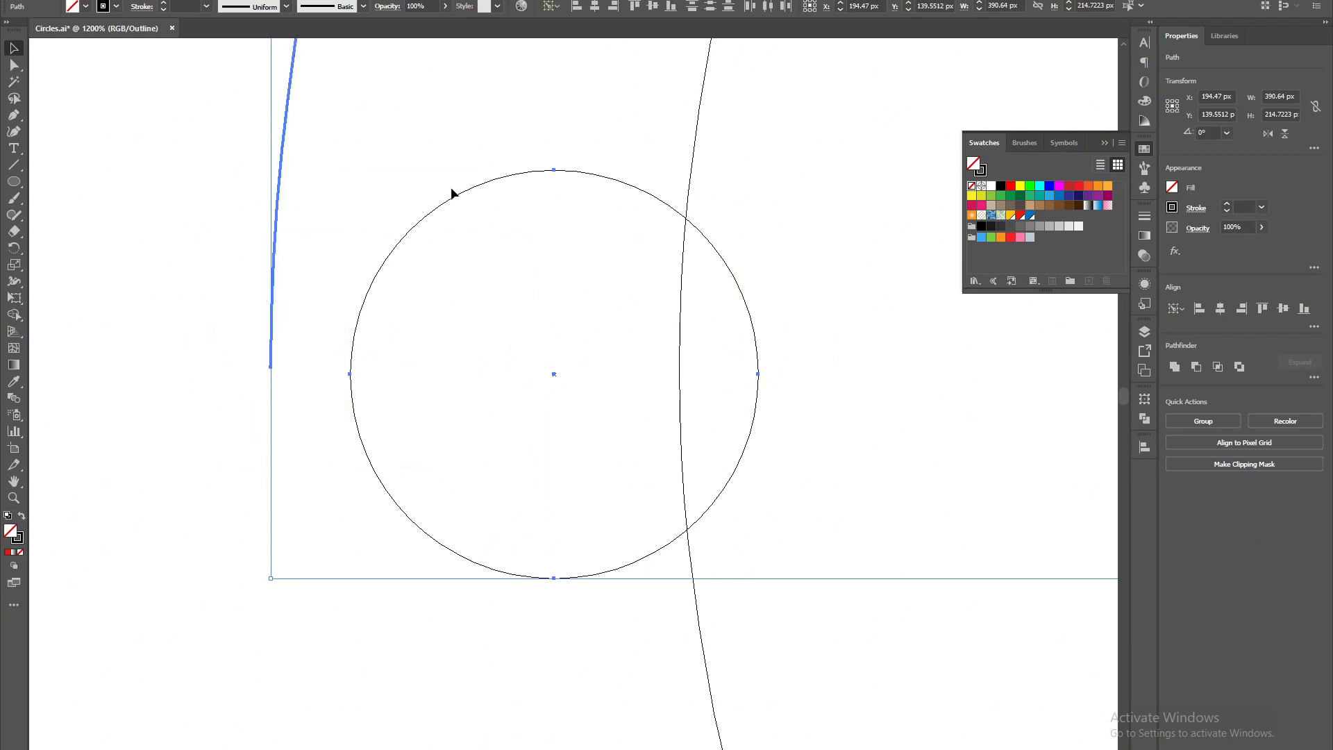
left_click(578, 8)
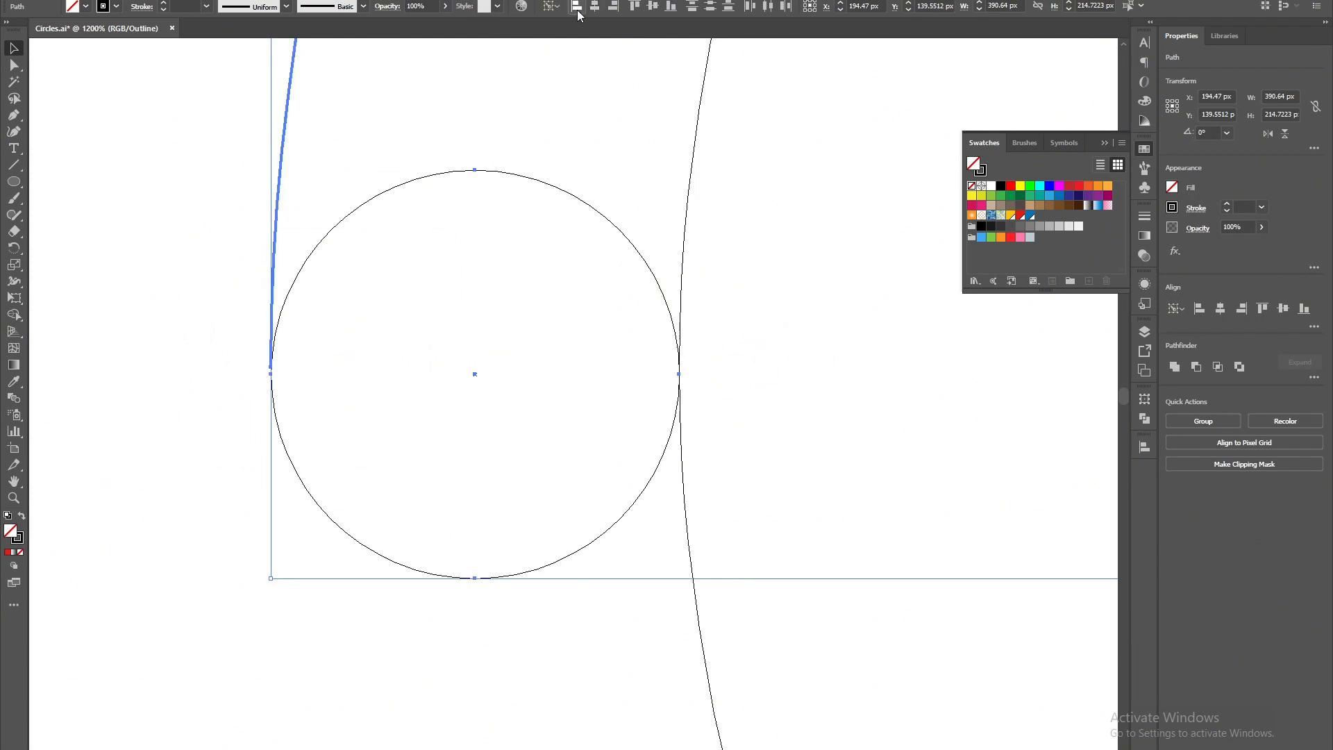
left_click(200, 414)
scroll(216, 356, "down", 6)
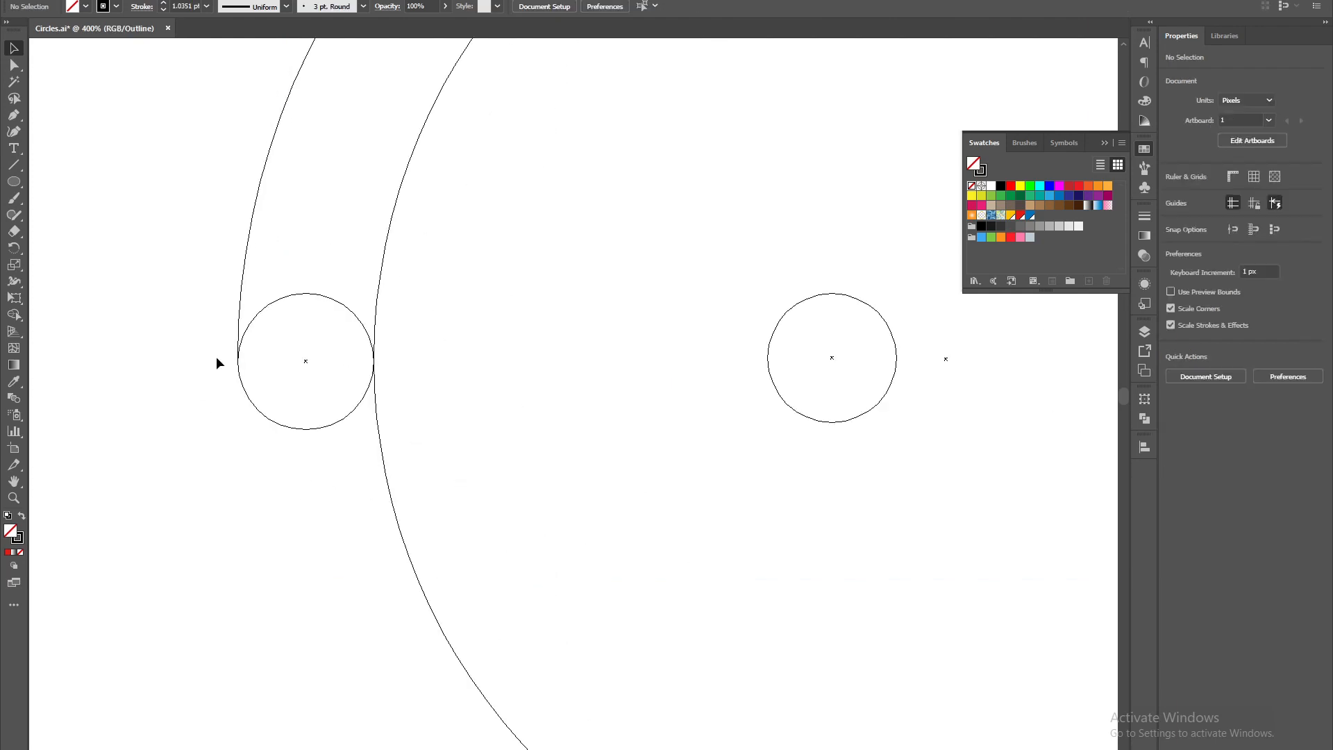
- Move the spare small circle from inside the large circle to the empty area right of the arc
left_click_drag(233, 488, 303, 534)
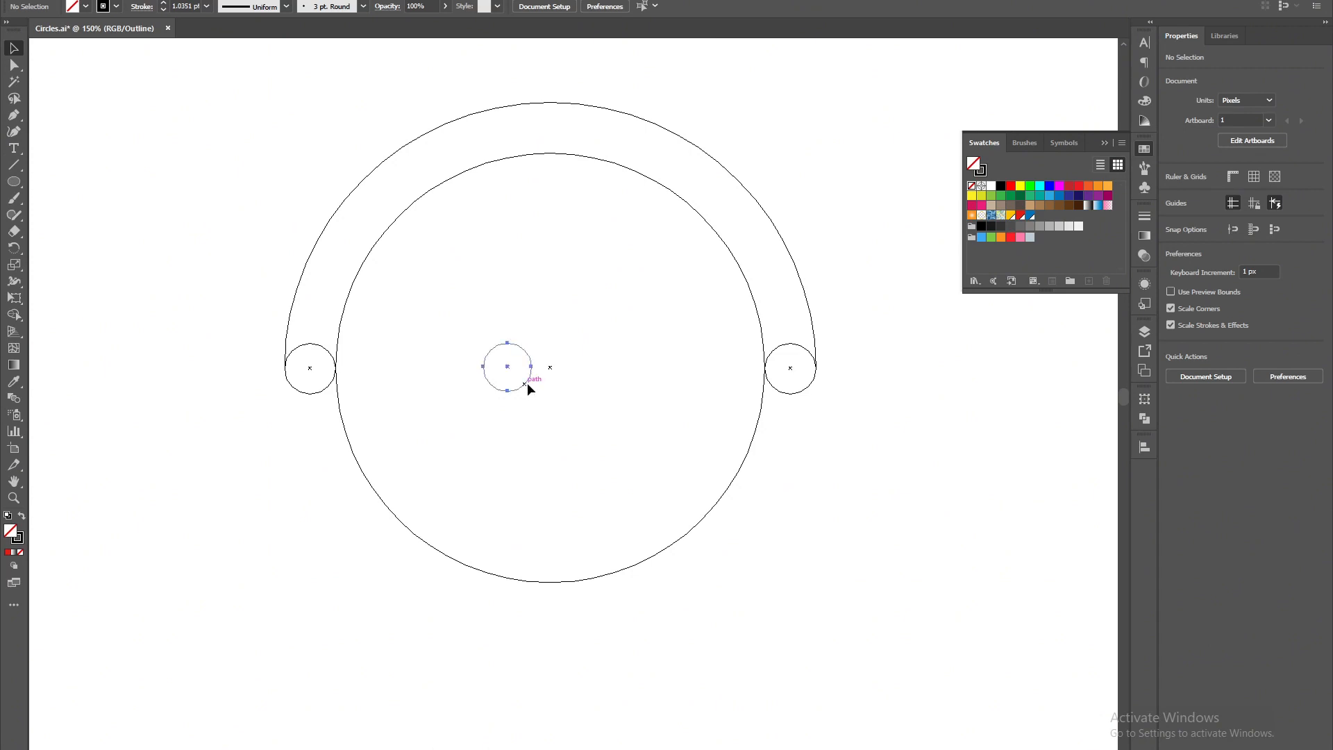
left_click_drag(528, 382, 981, 460)
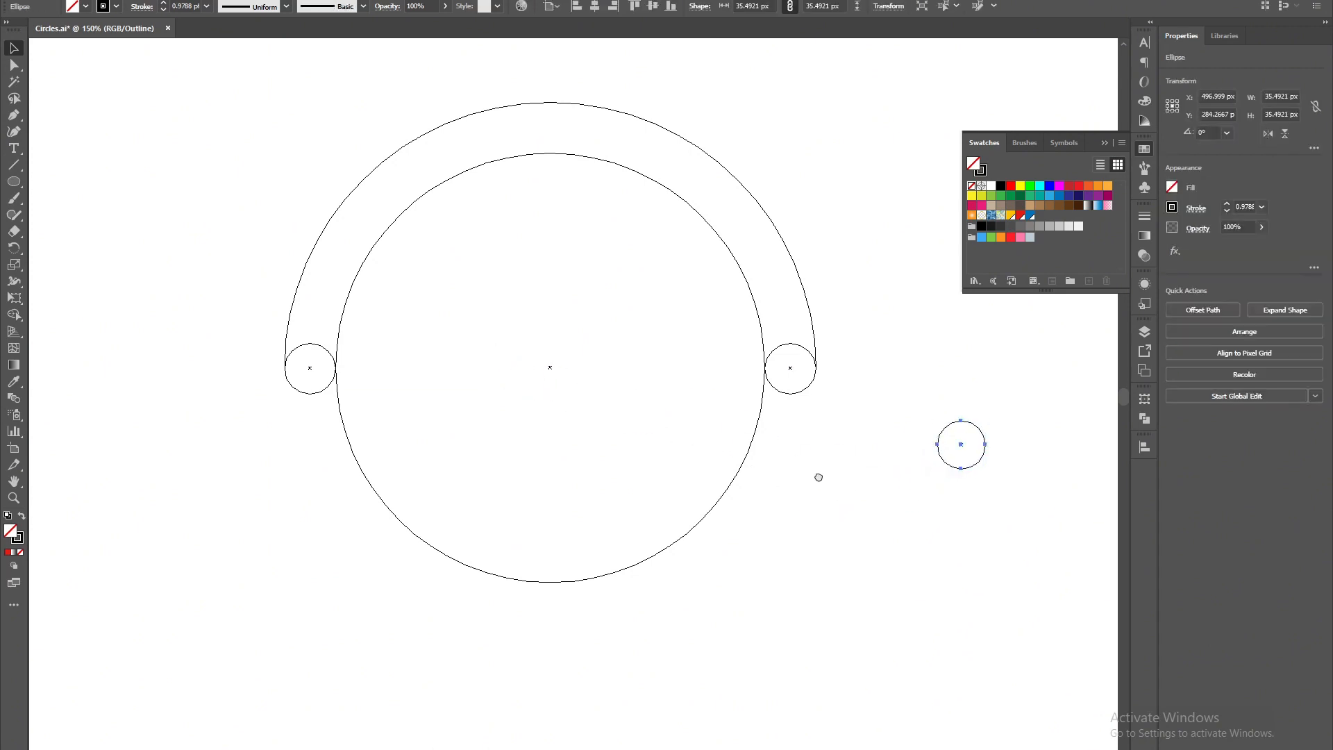
- Apply Shape Builder to the arc, large circle and both end circles where the large circle touches the right small one
left_click_drag(819, 478, 775, 519)
left_click_drag(194, 152, 816, 505)
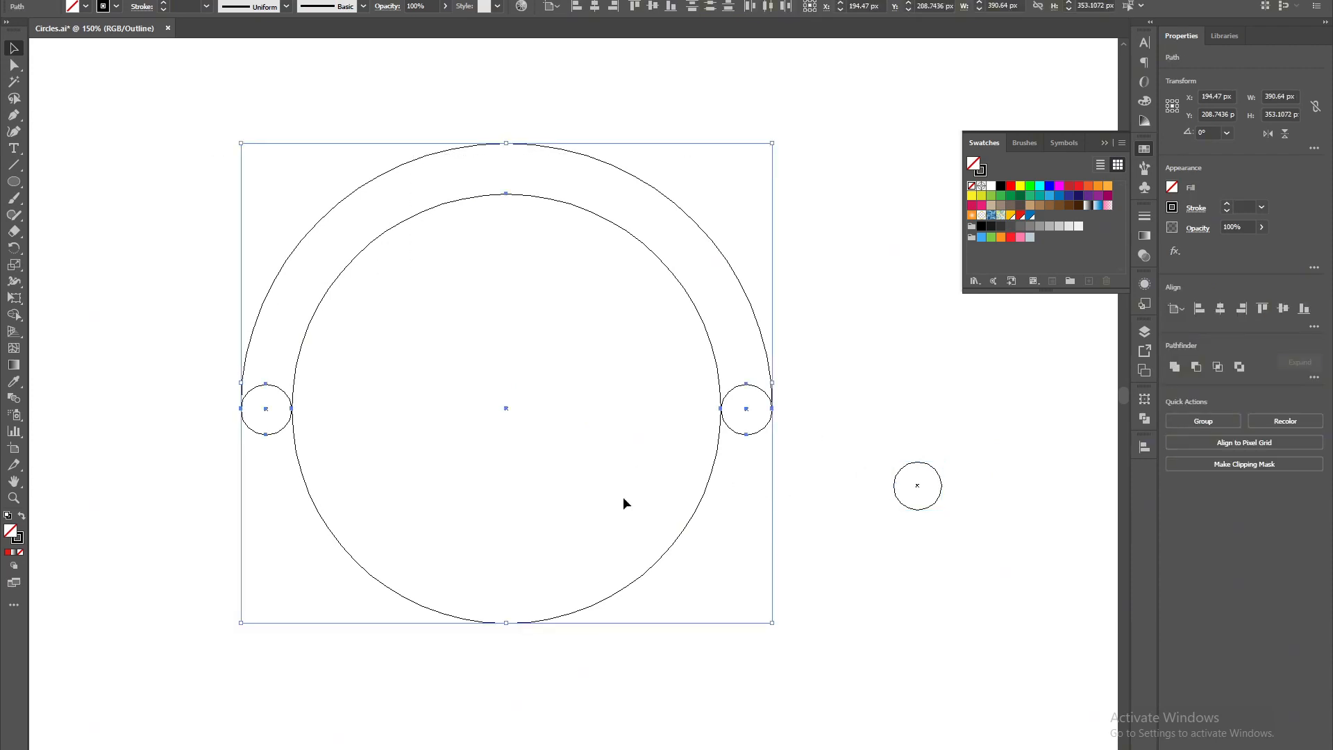
key("shift+m")
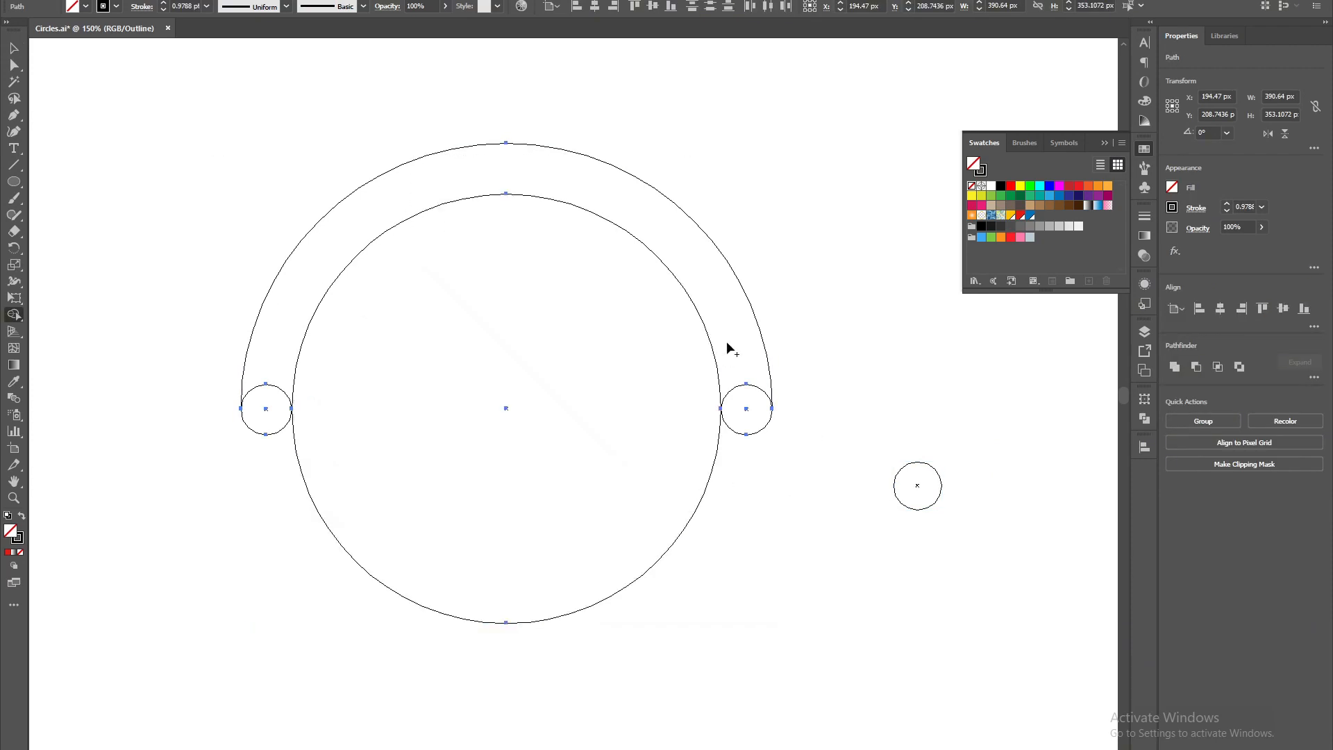
left_click(723, 411)
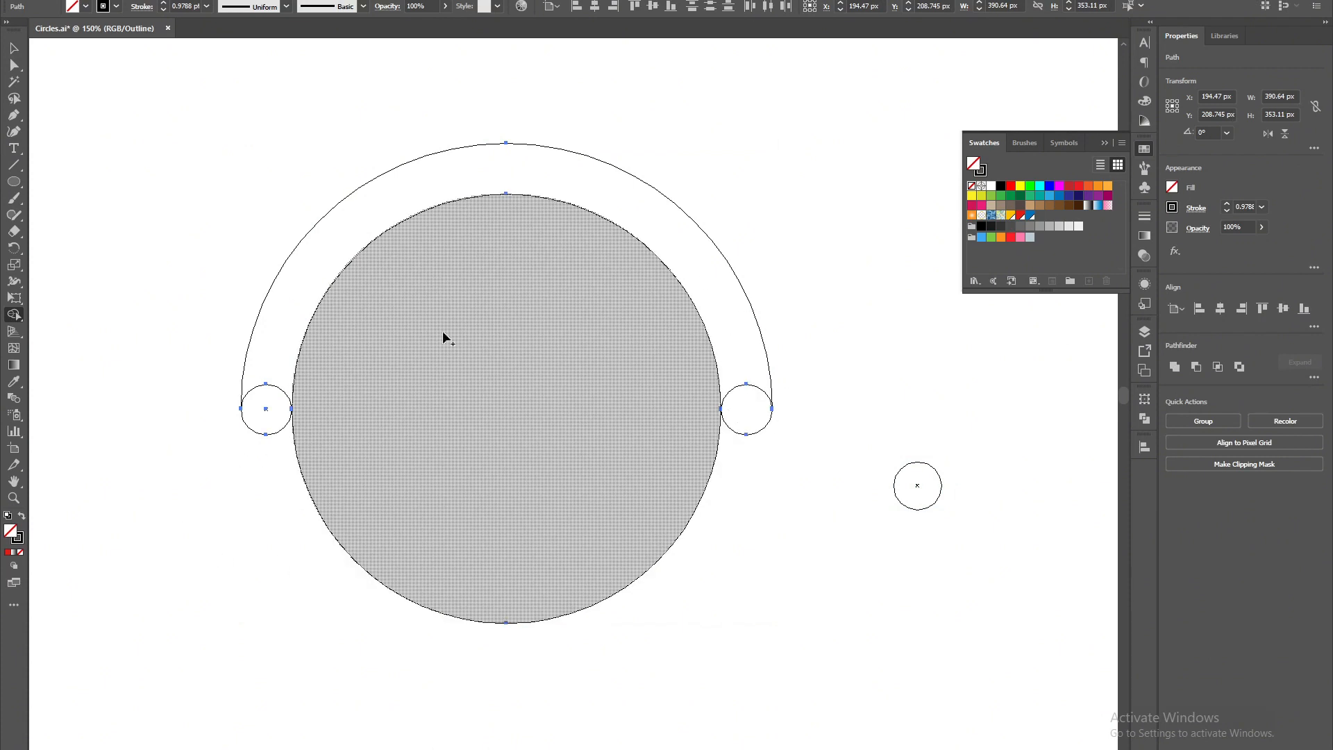
key("v")
left_click(709, 545)
scroll(716, 507, "up", 2)
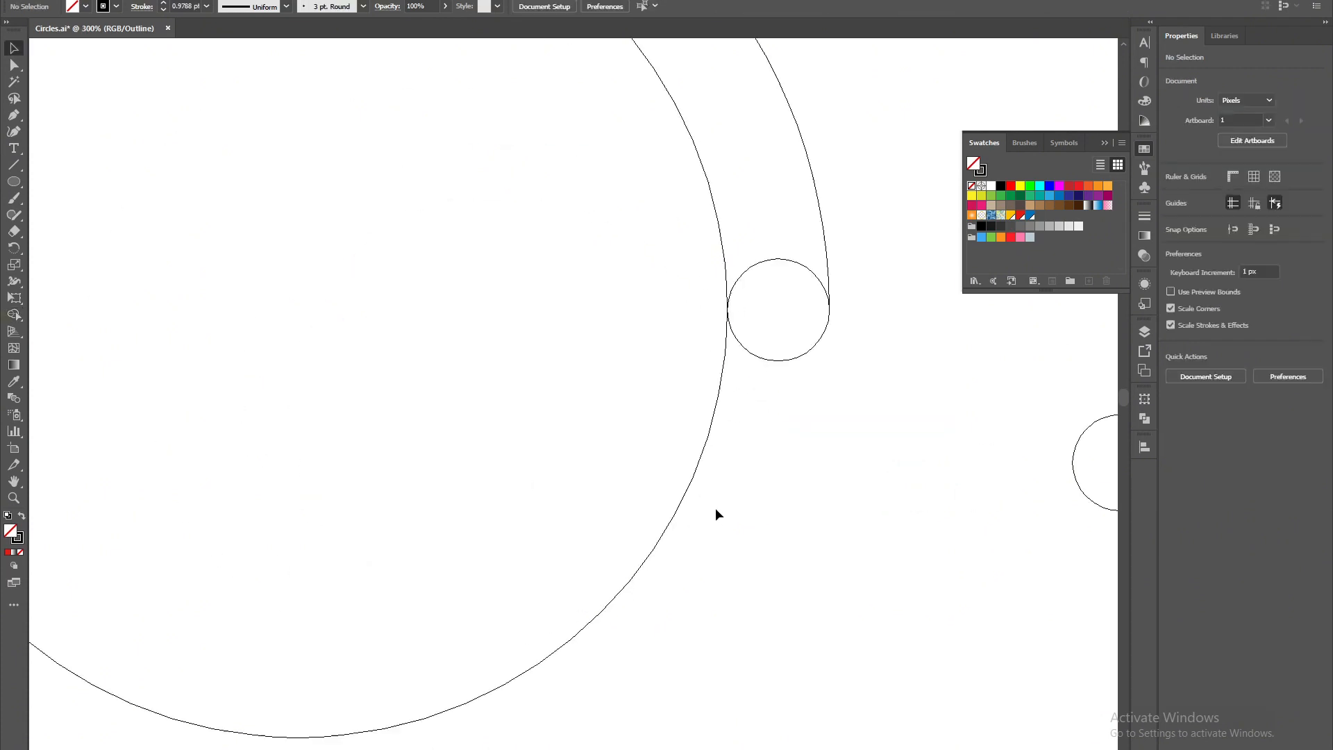
- Widen the large circle symmetrically about its centre to about 316.02 px so it slightly overlaps both small end circles
left_click(639, 523)
scroll(639, 522, "down", 2)
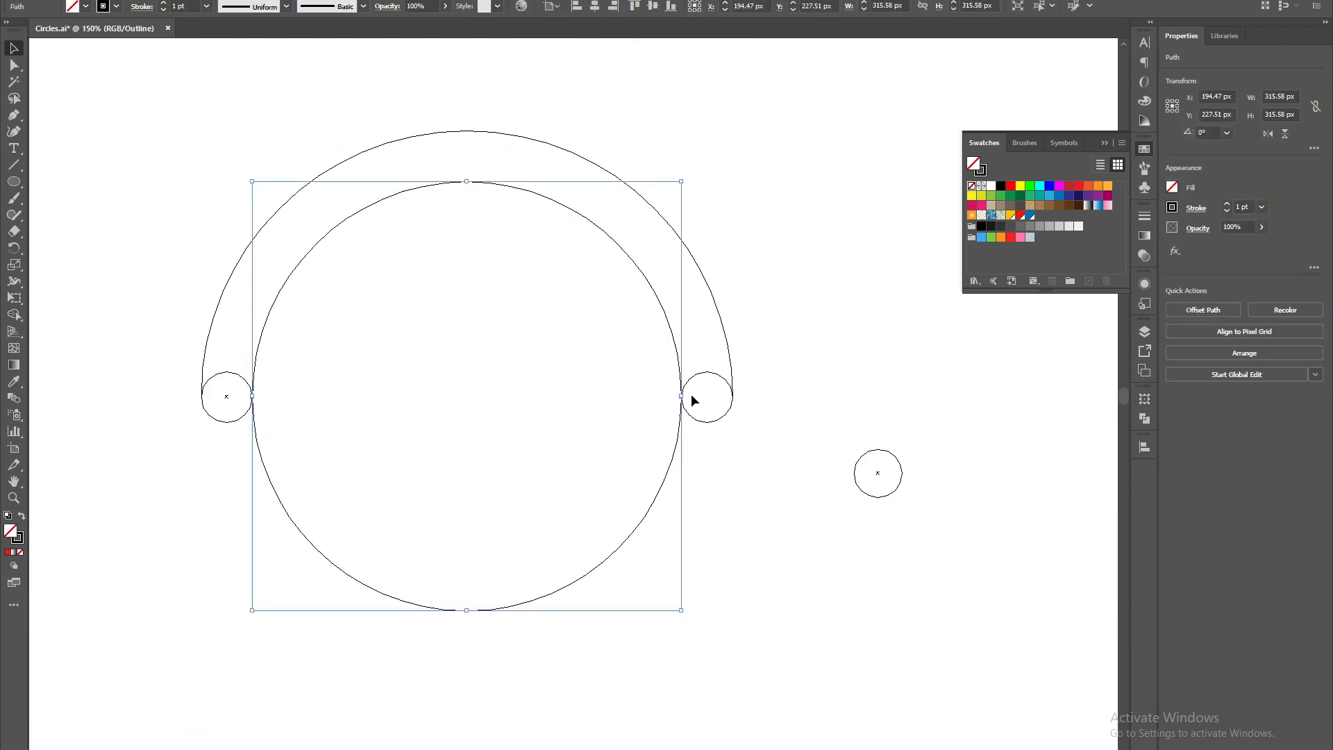
scroll(688, 398, "up", 6)
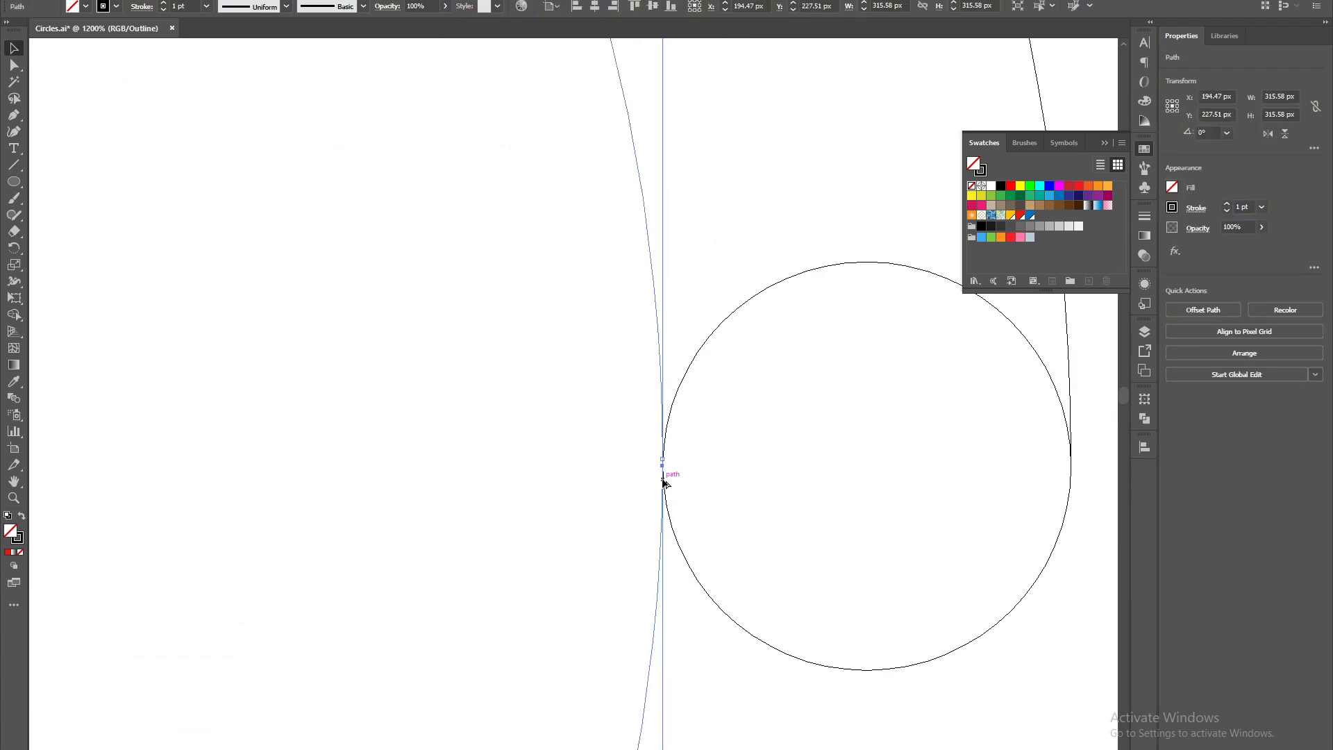
scroll(664, 481, "up", 2)
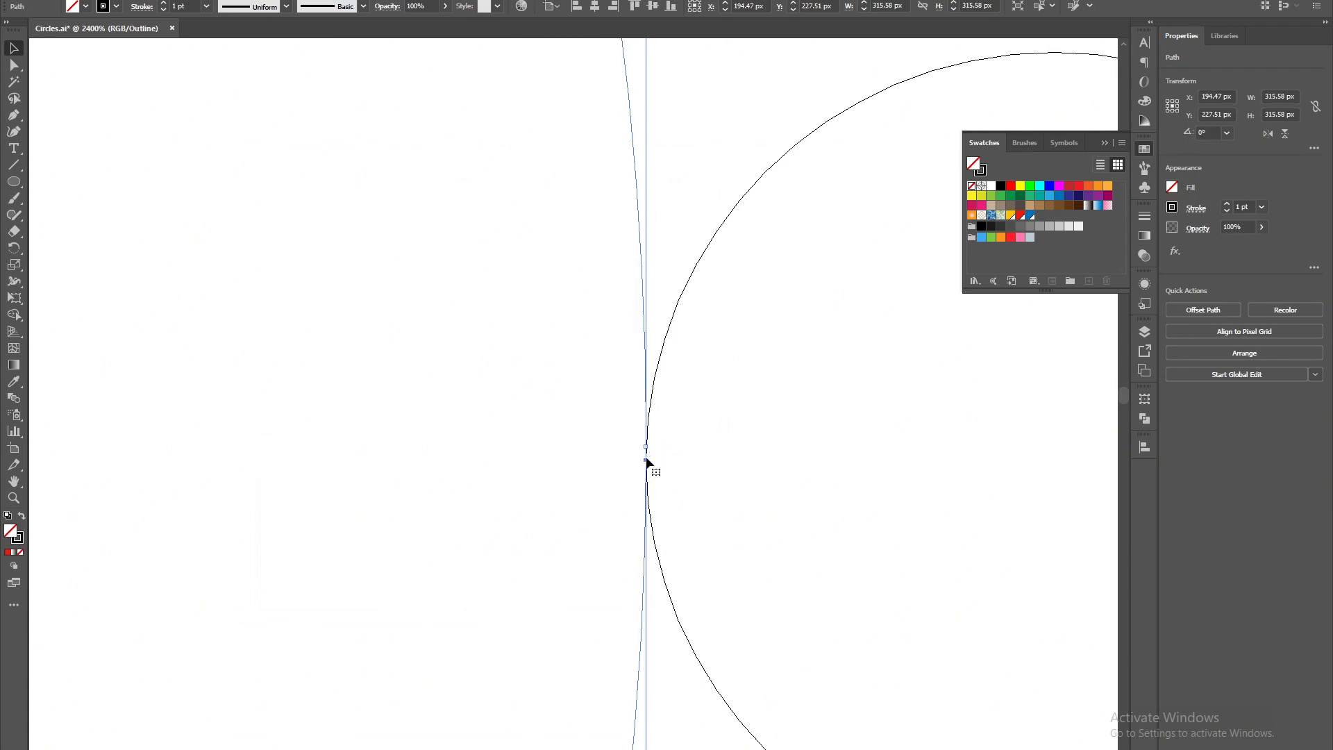
left_click_drag(646, 447, 652, 448)
key("alt+shift")
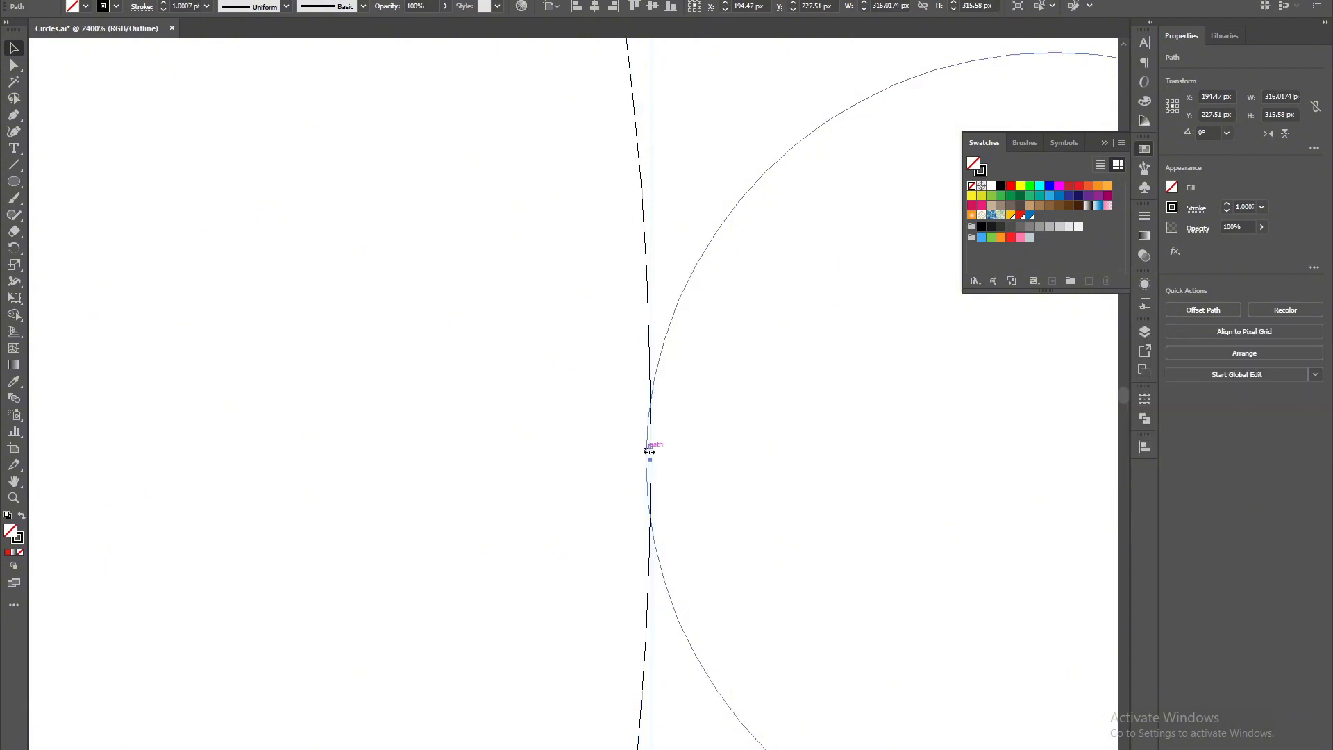
scroll(644, 454, "down", 8)
scroll(202, 478, "up", 8)
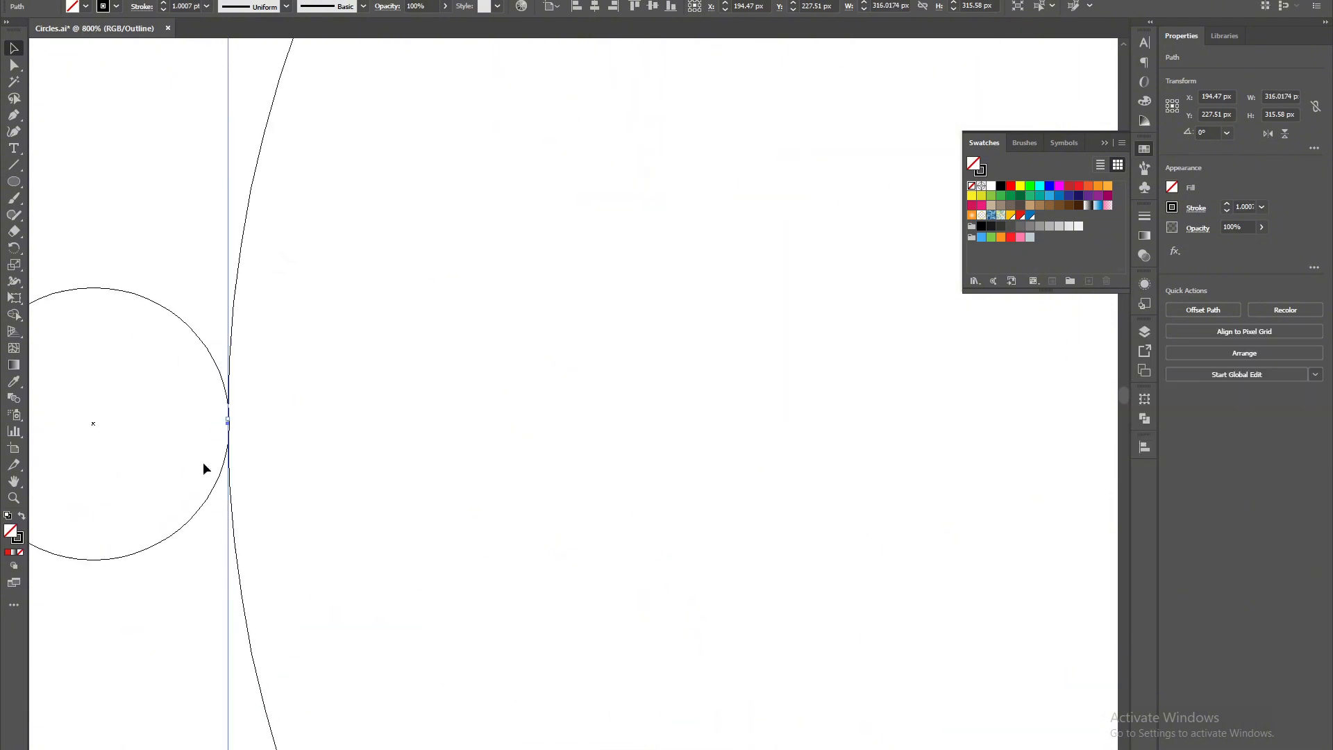
scroll(289, 284, "down", 8)
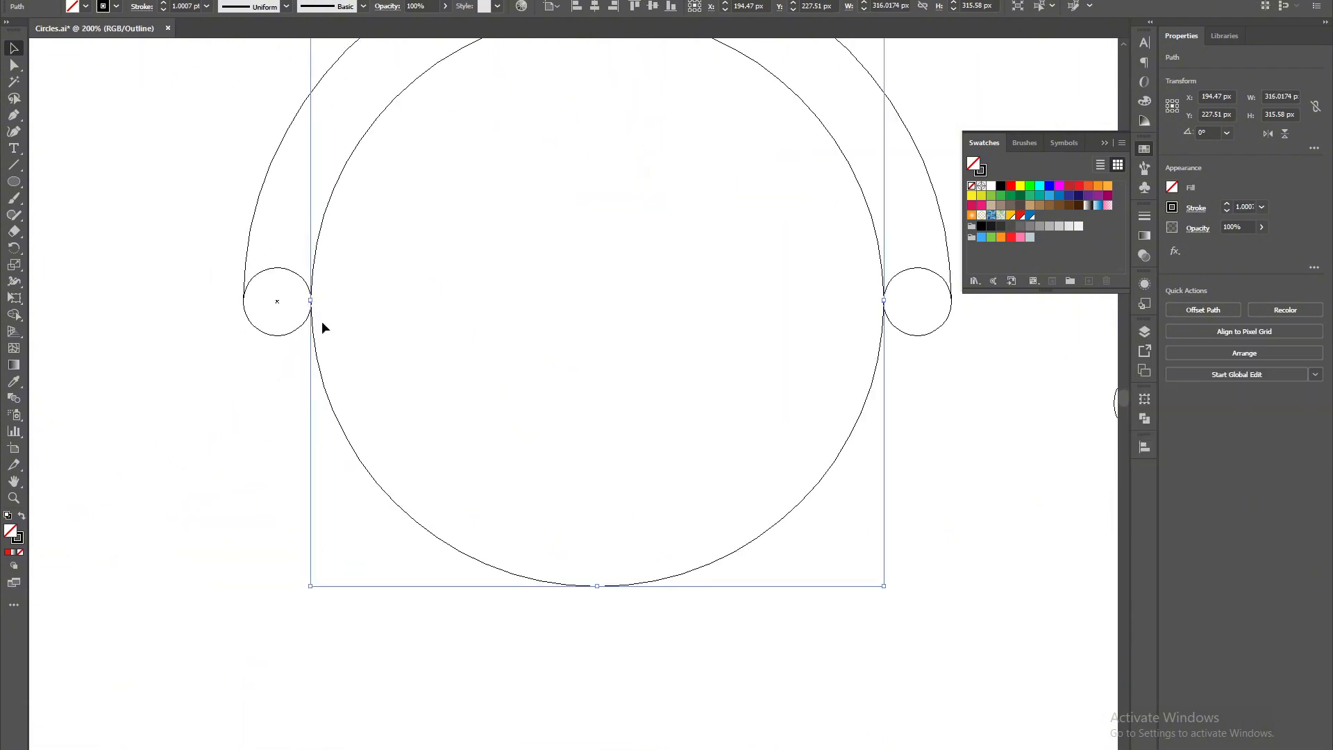
left_click(718, 193)
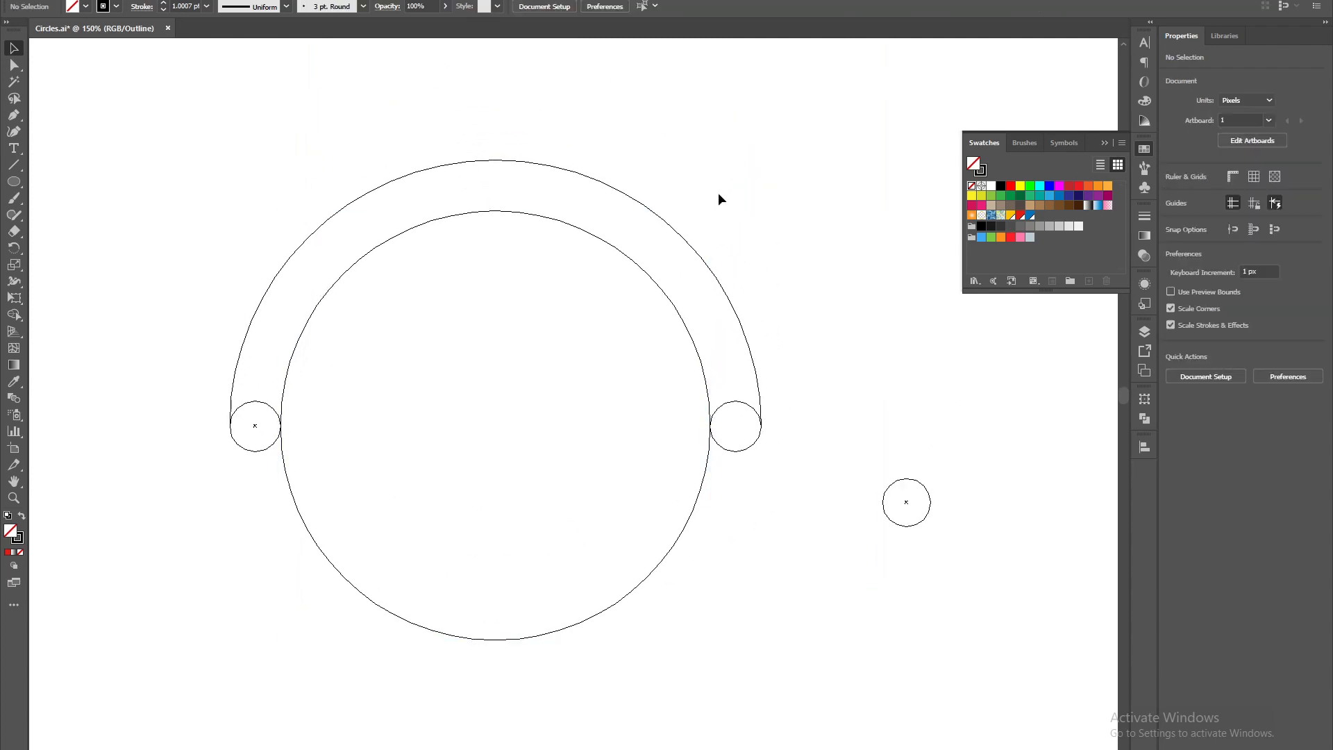
- Try Shape Builder on the arc, the widened large circle and both small end circles
left_click_drag(733, 152, 192, 595)
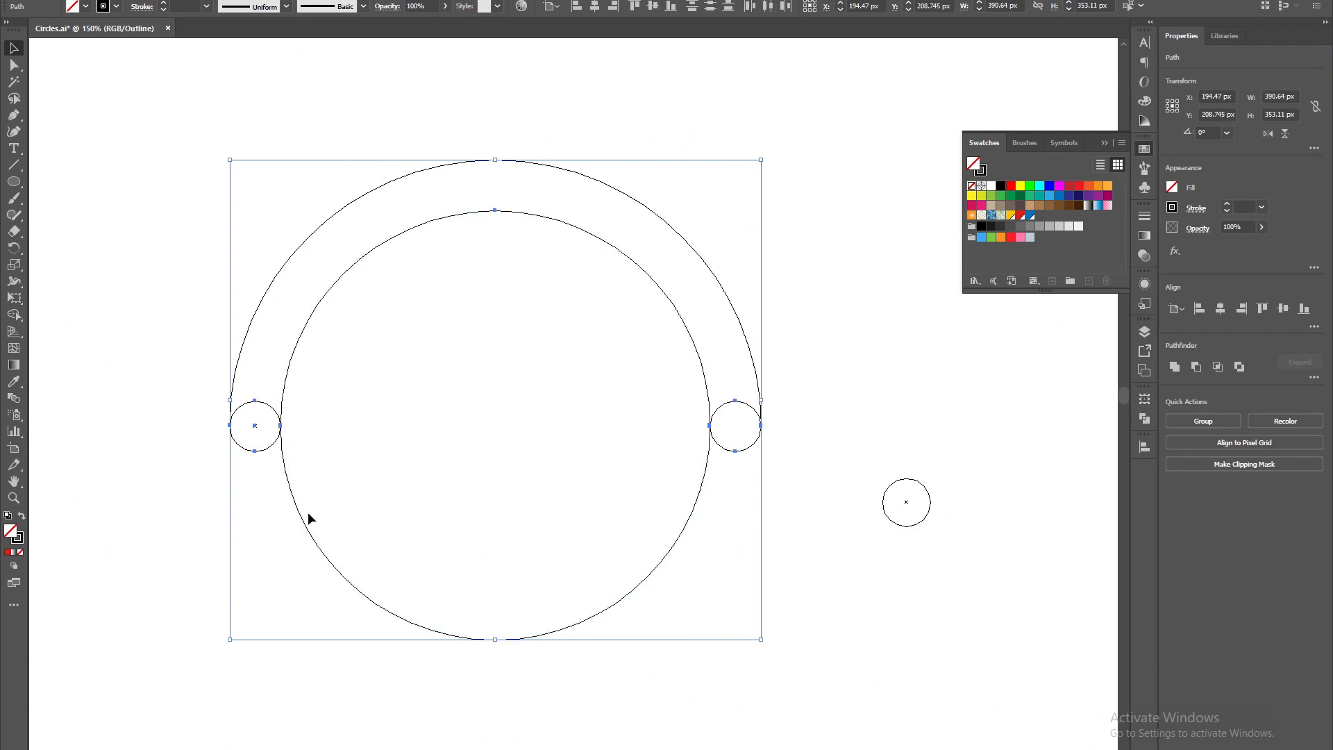
scroll(275, 448, "up", 6)
scroll(278, 443, "down", 3)
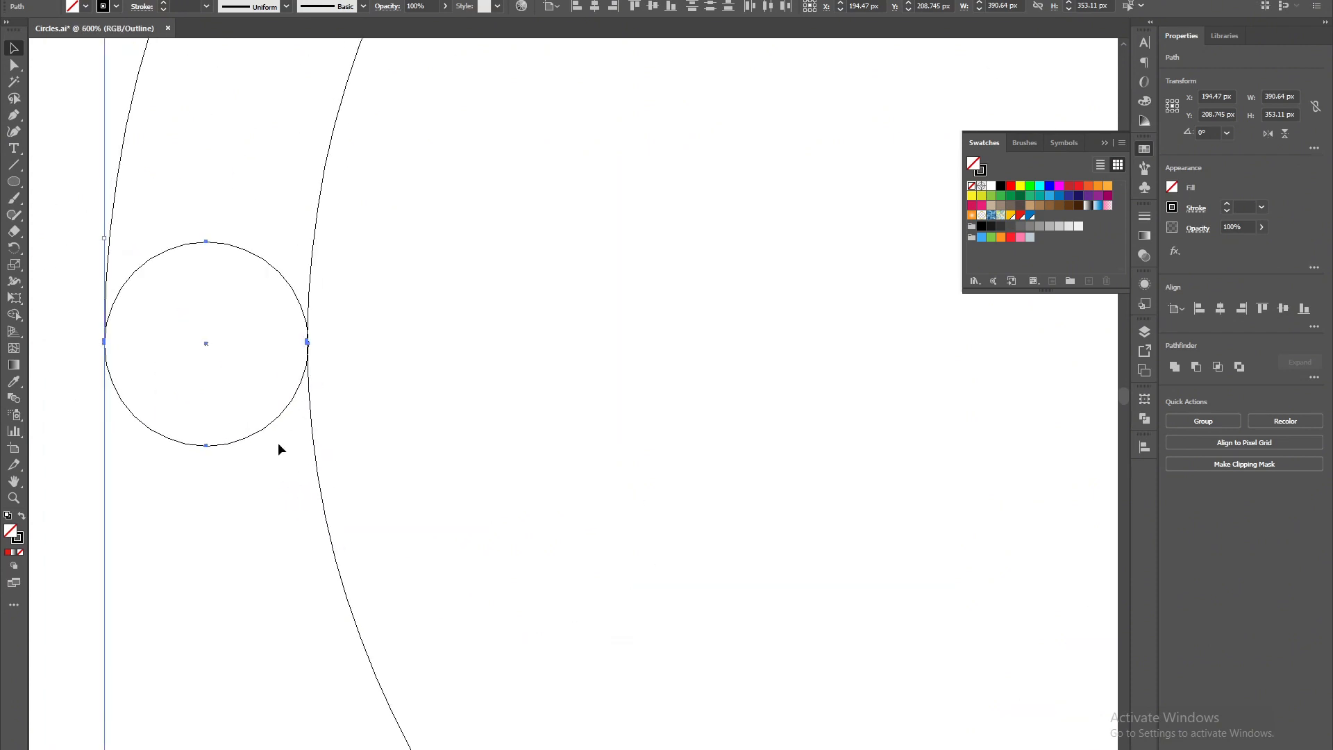
scroll(309, 289, "down", 3)
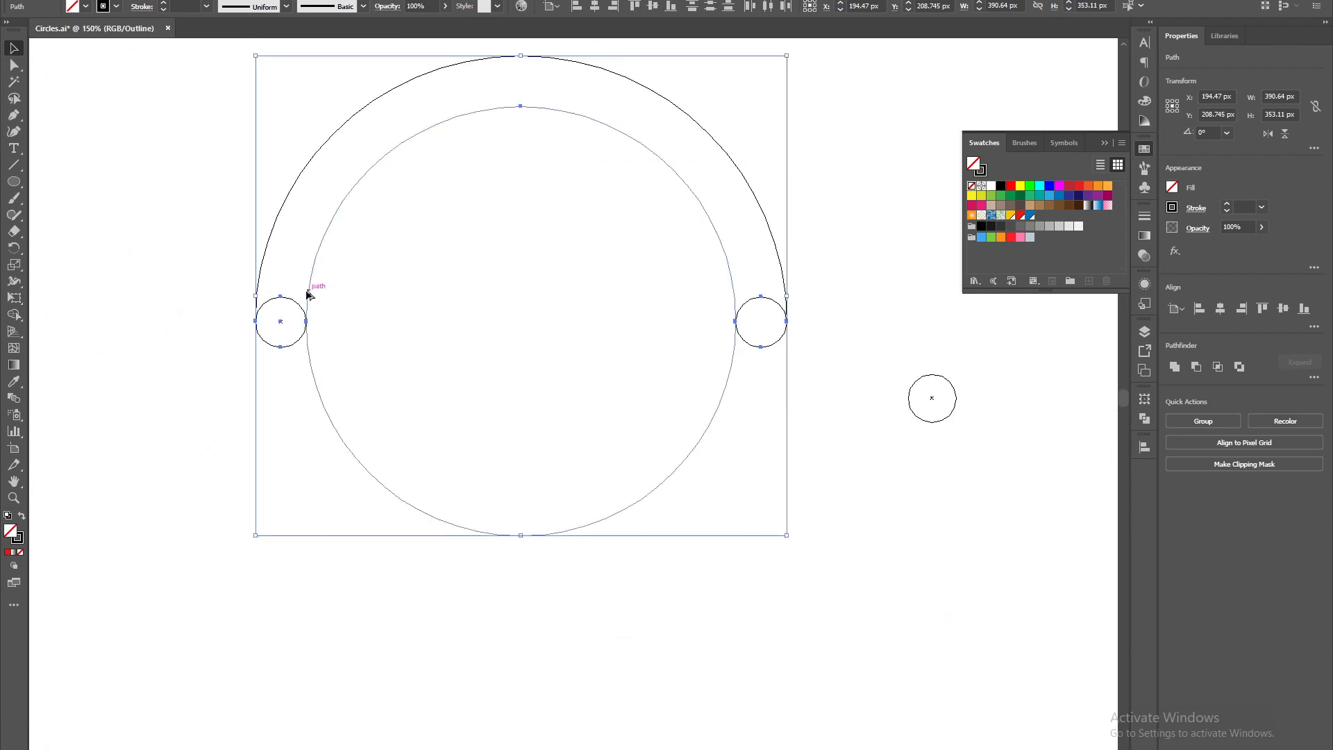
scroll(232, 325, "up", 3)
scroll(241, 305, "down", 3)
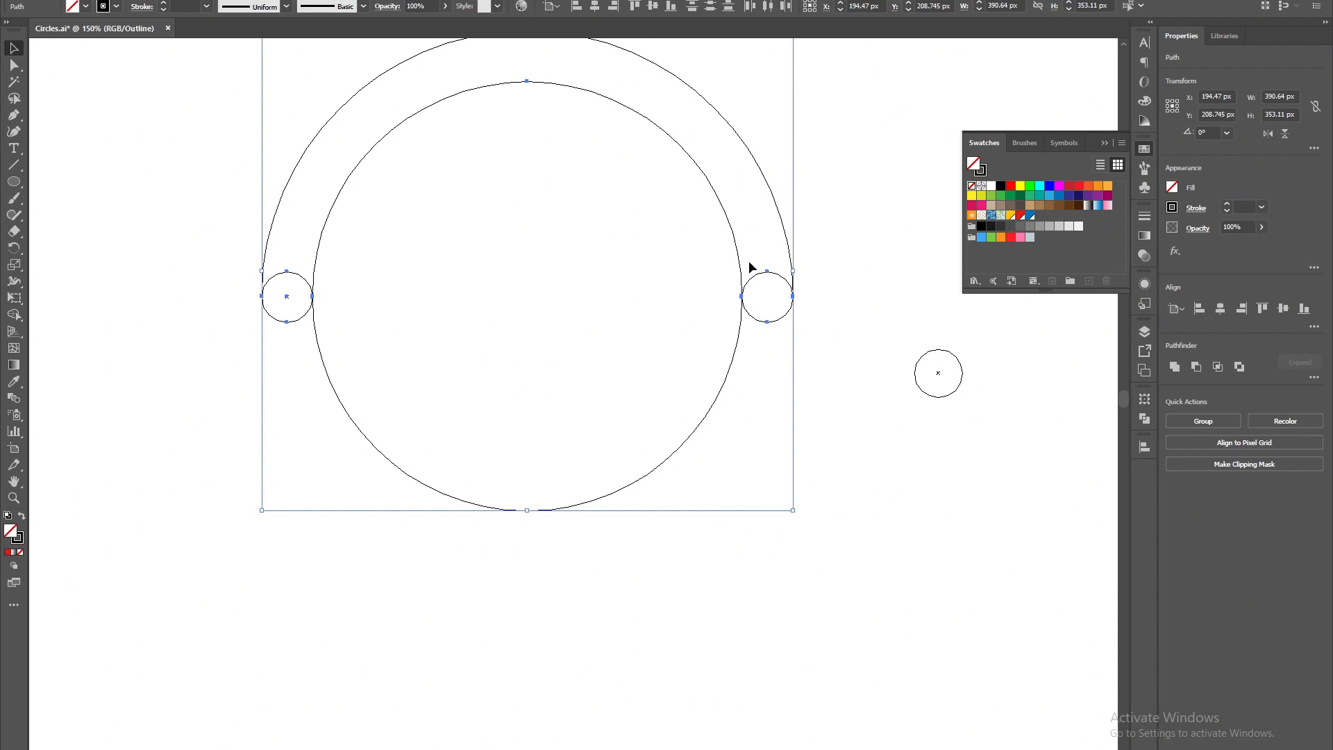
key("super+space")
key("super+space")
key("shift+m")
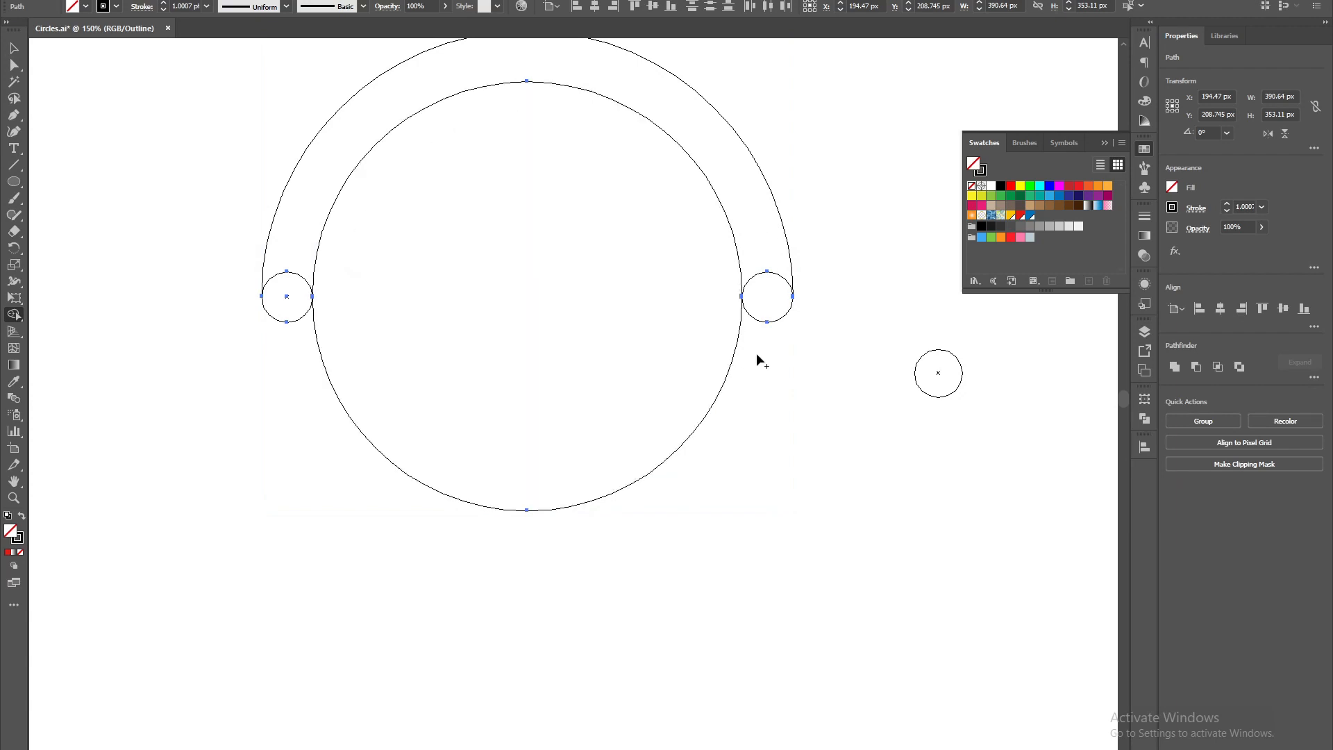
key("v")
left_click(818, 395)
left_click_drag(819, 396, 828, 529)
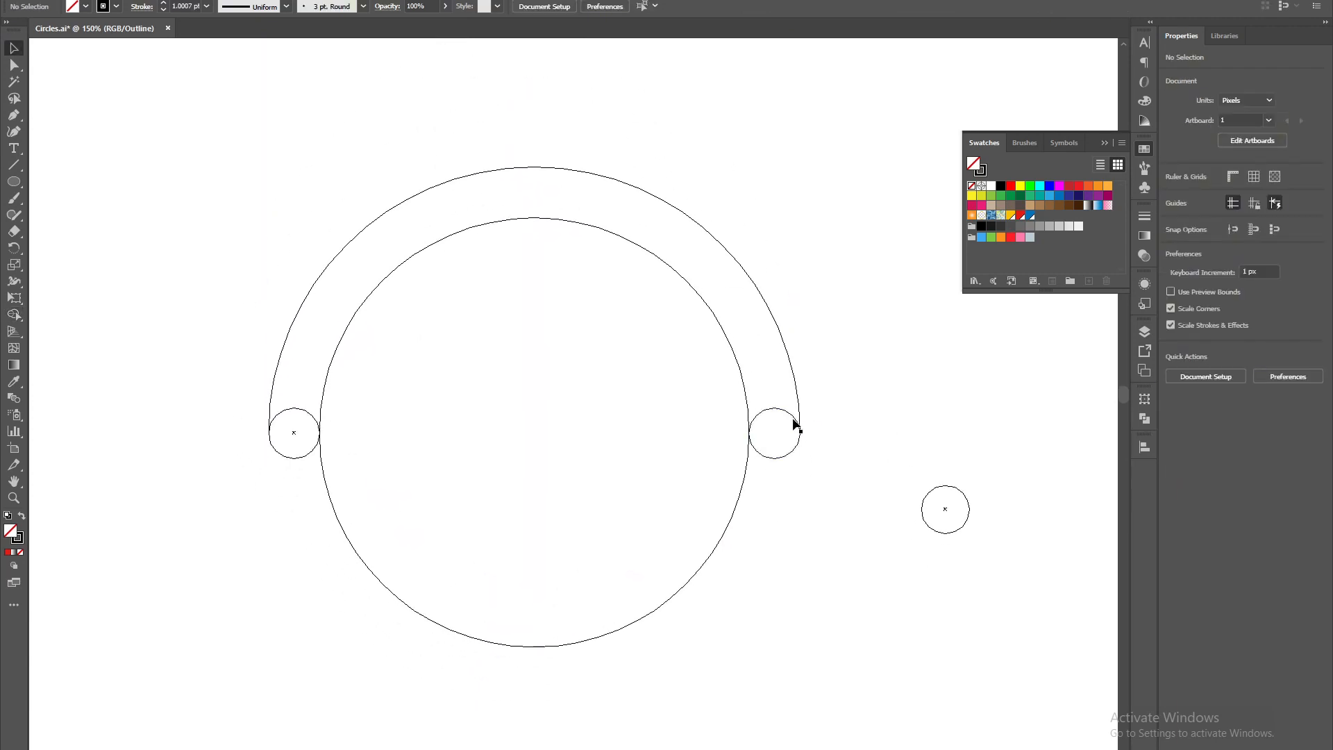
- Try to narrow the right end circle symmetrically to about 37.49 px where it meets the arc's open end
scroll(793, 392, "up", 4)
scroll(823, 546, "up", 3)
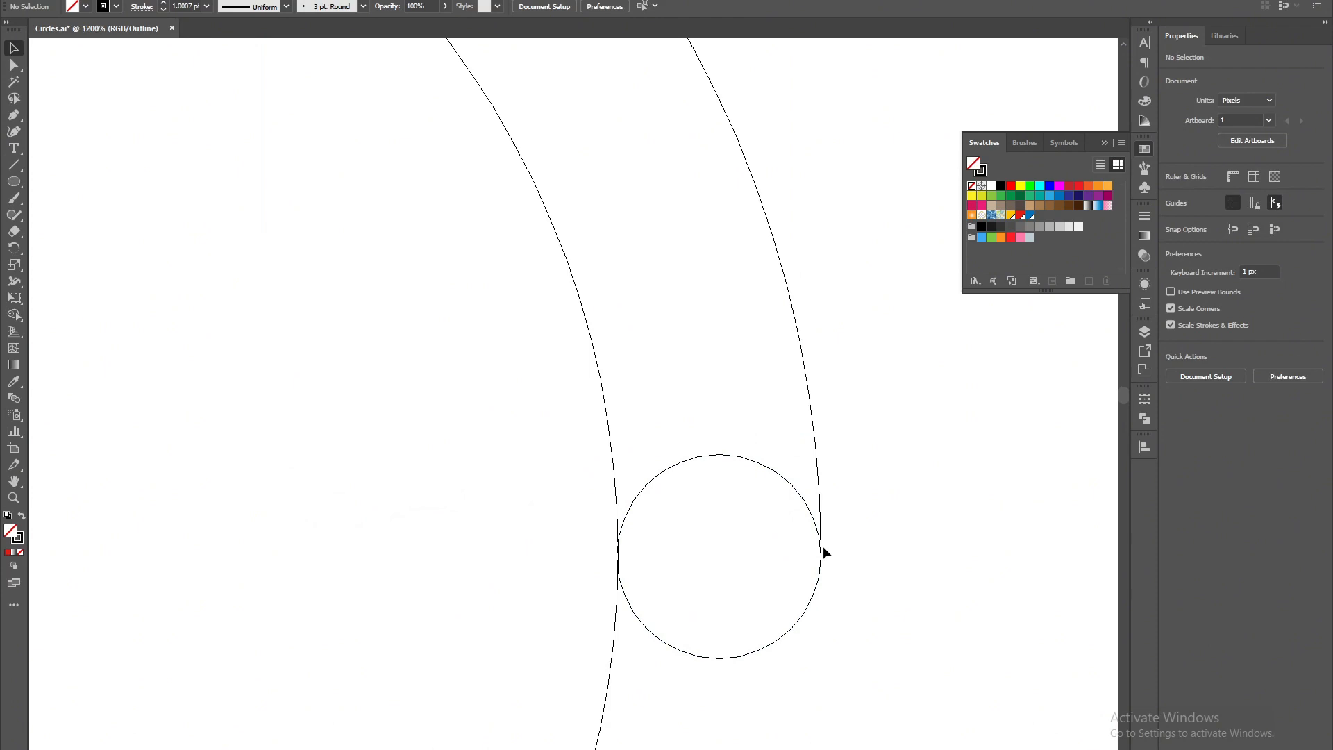
scroll(826, 555, "up", 4)
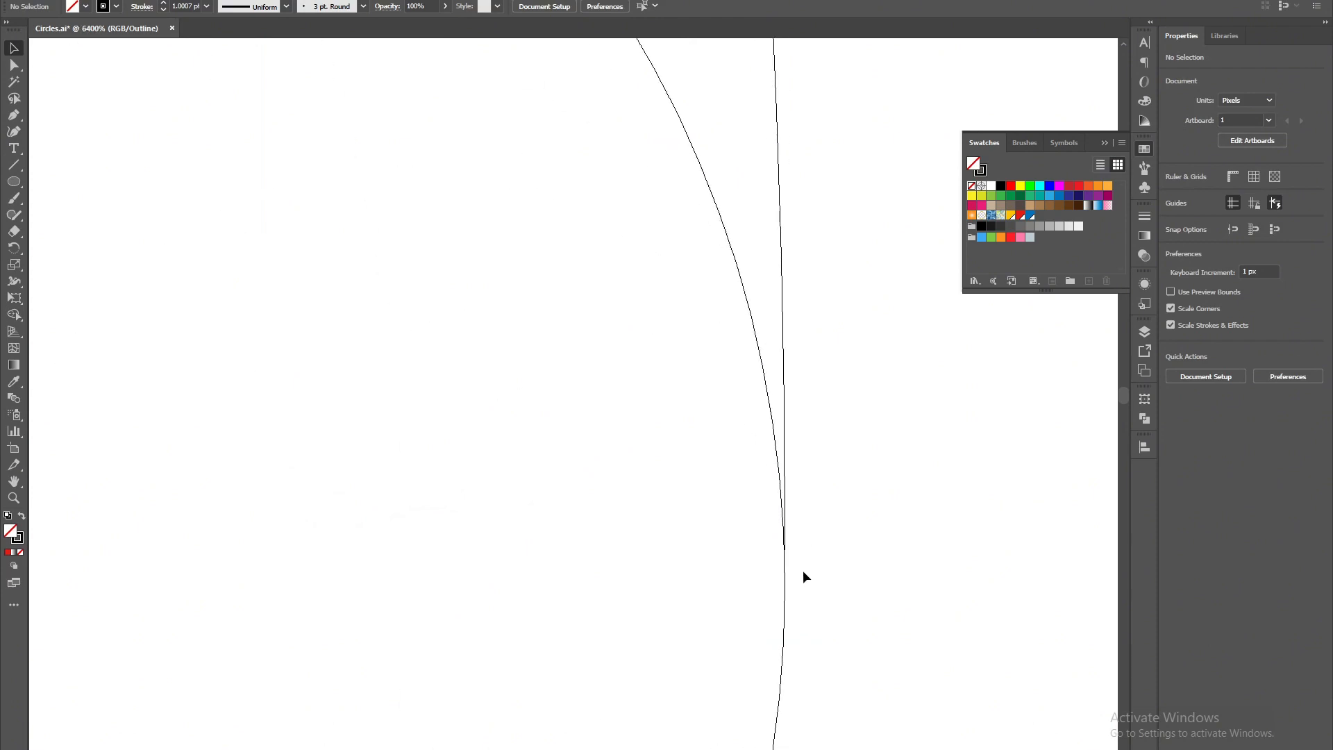
scroll(778, 561, "up", 2)
scroll(822, 534, "up", 2)
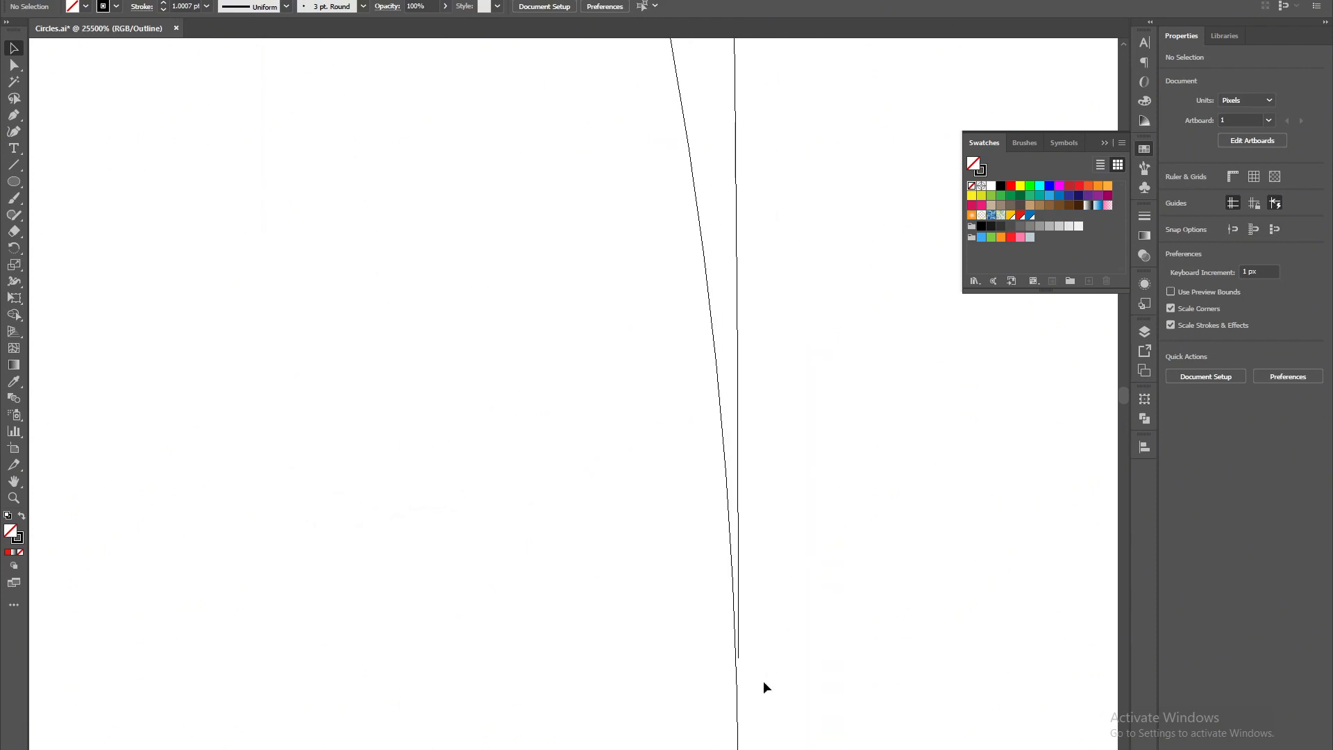
scroll(748, 674, "up", 1)
left_click_drag(949, 476, 676, 556)
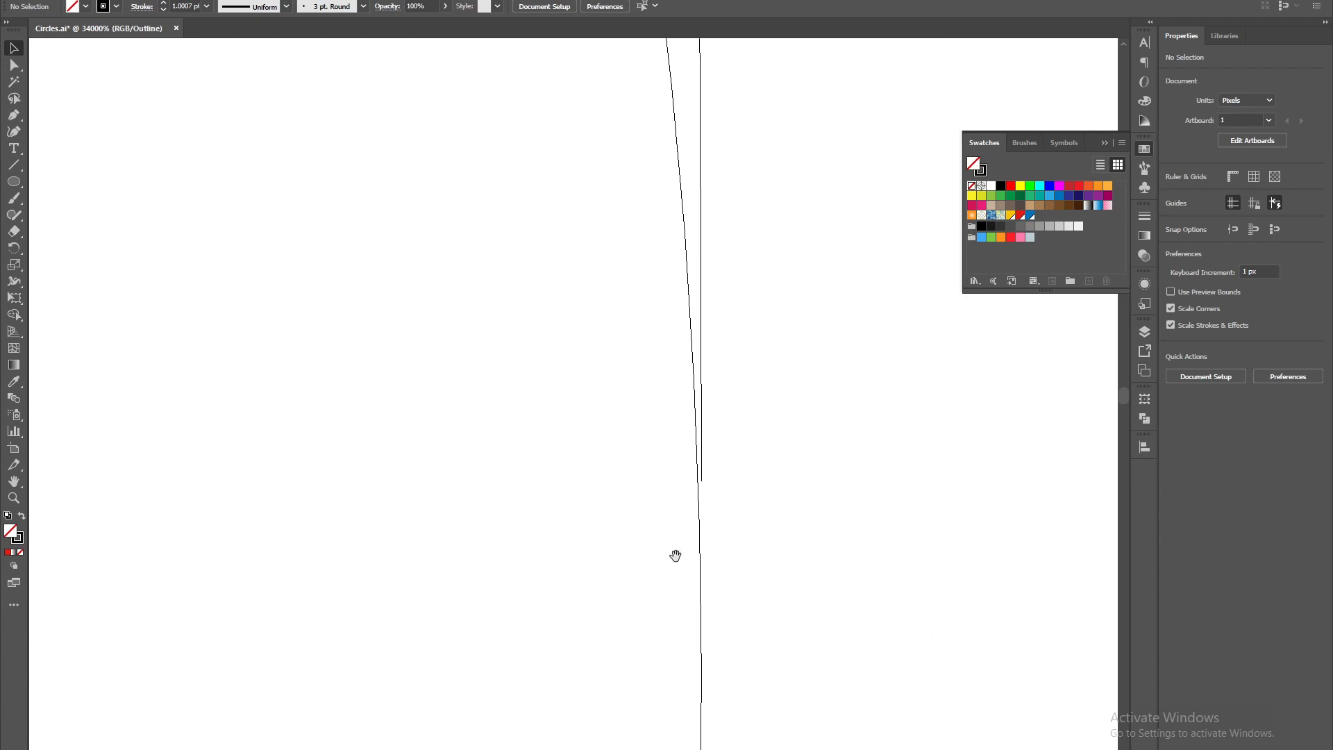
left_click(699, 450)
scroll(733, 540, "down", 5)
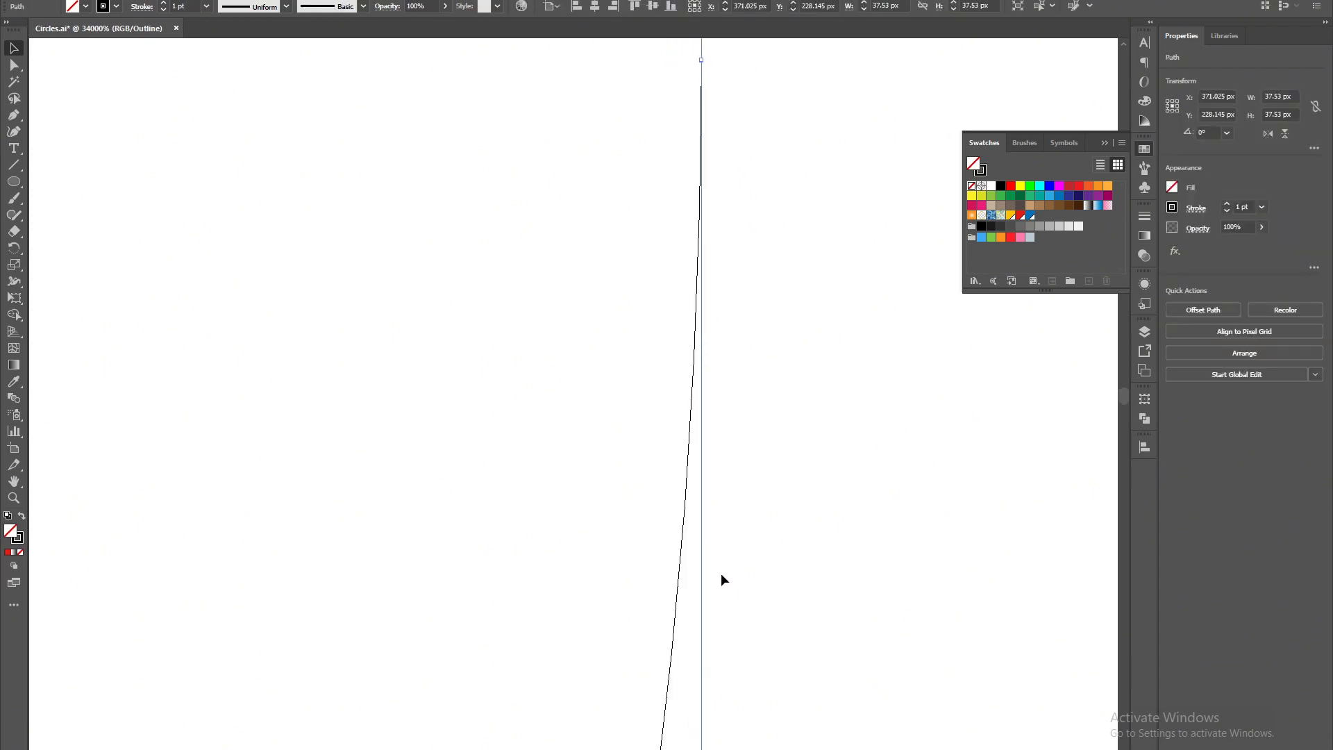
scroll(722, 577, "up", 1)
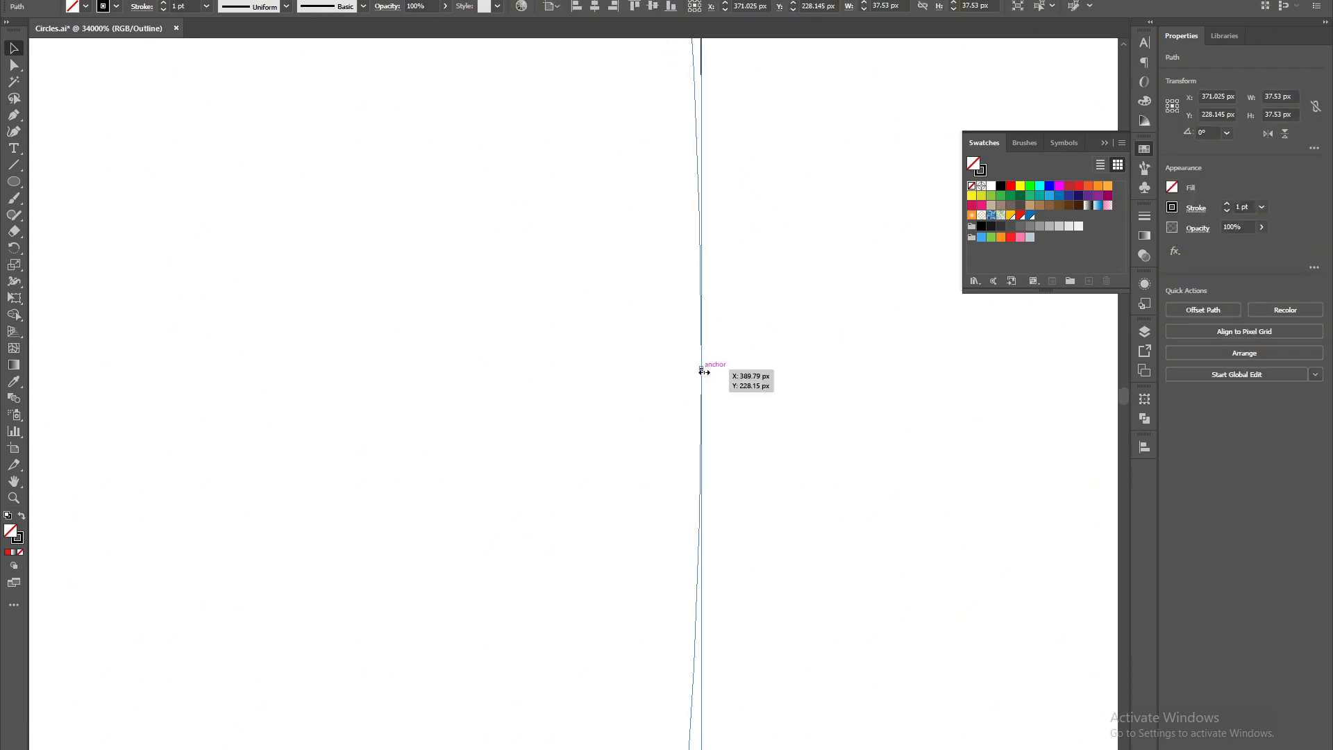
scroll(729, 379, "up", 3)
scroll(737, 444, "down", 5)
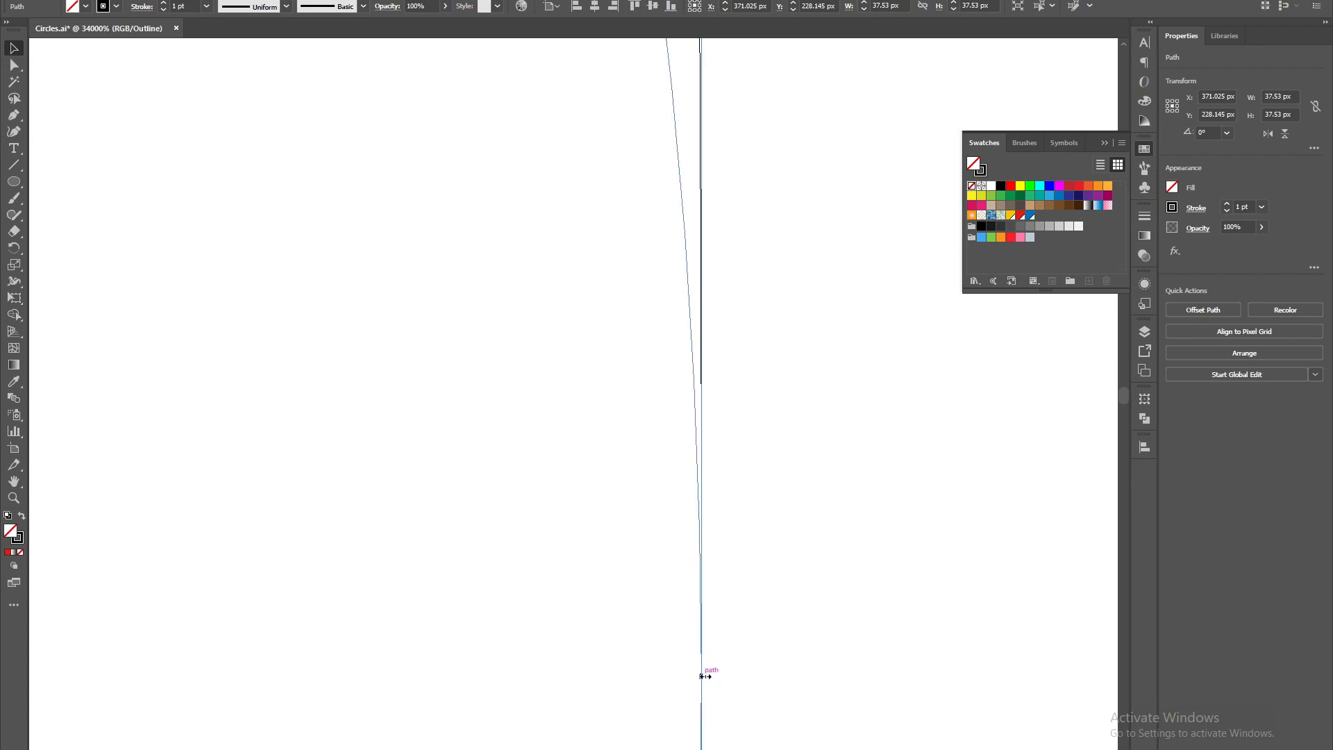
left_click_drag(705, 675, 697, 677)
left_click(782, 603)
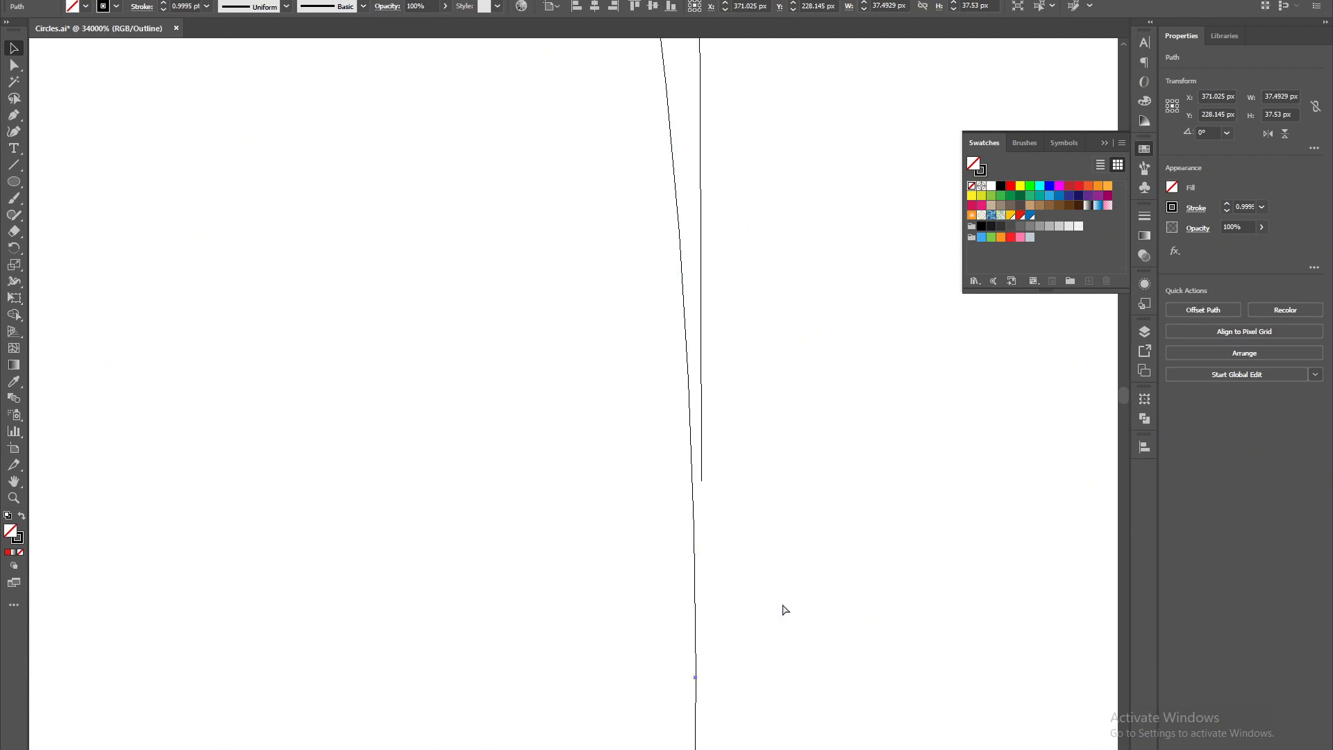
- Nudge the half-circle arc slightly straight down so its open ends meet the outer edges of both small end circles
left_click(700, 166)
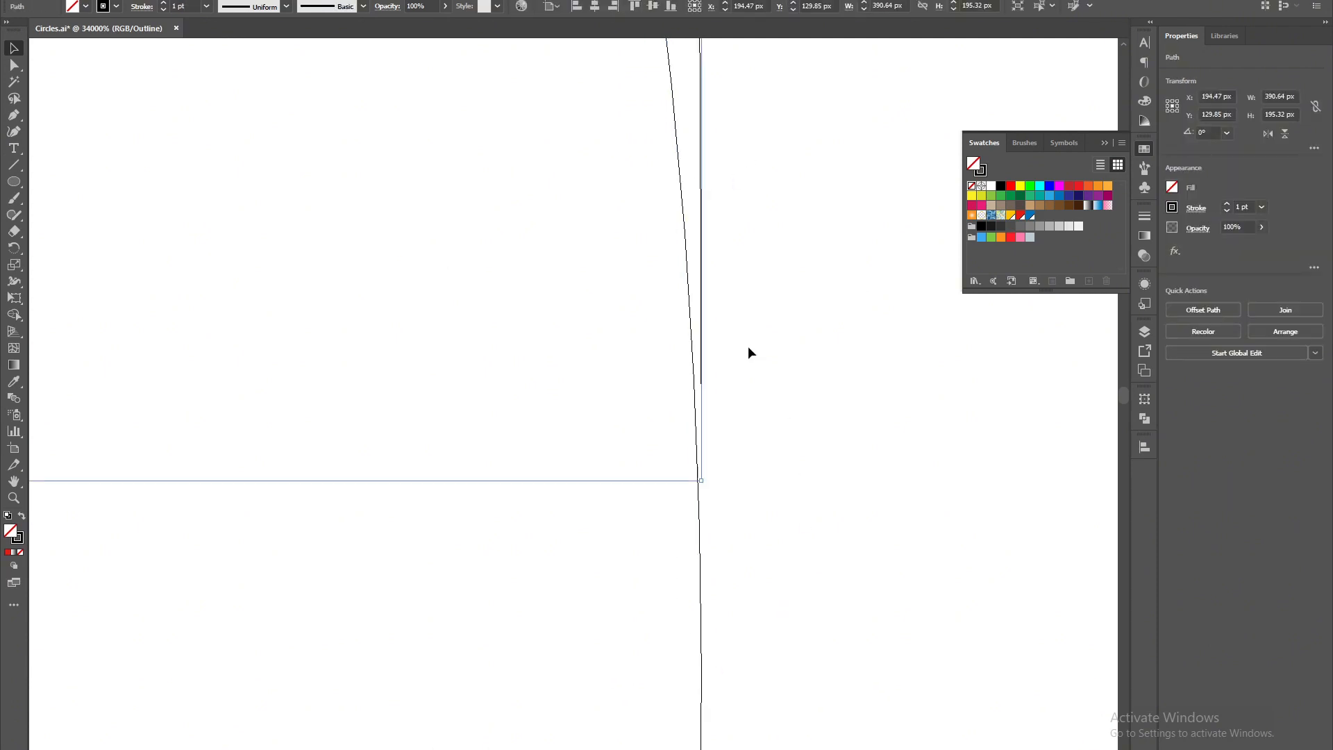
scroll(747, 345, "down", 1)
left_click_drag(788, 206, 762, 623)
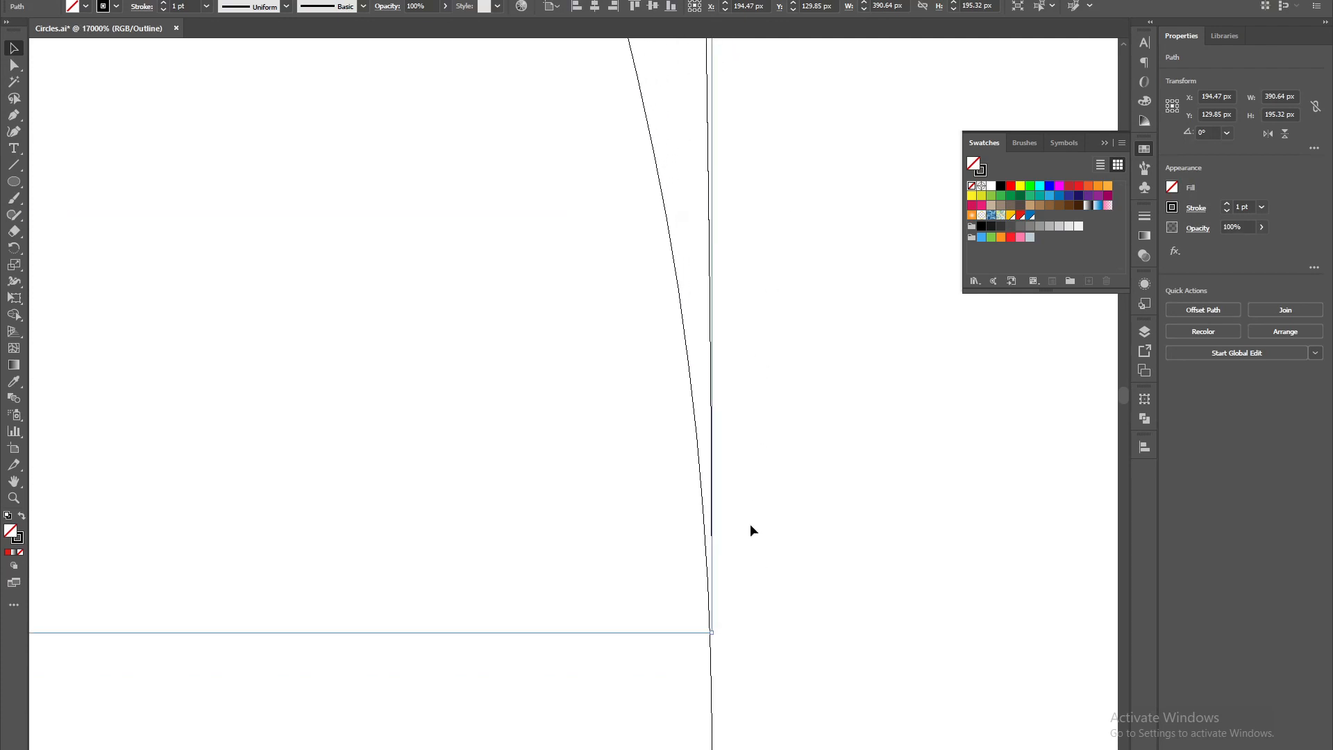
scroll(751, 518, "down", 1)
scroll(748, 383, "down", 1)
left_click_drag(755, 342, 744, 399)
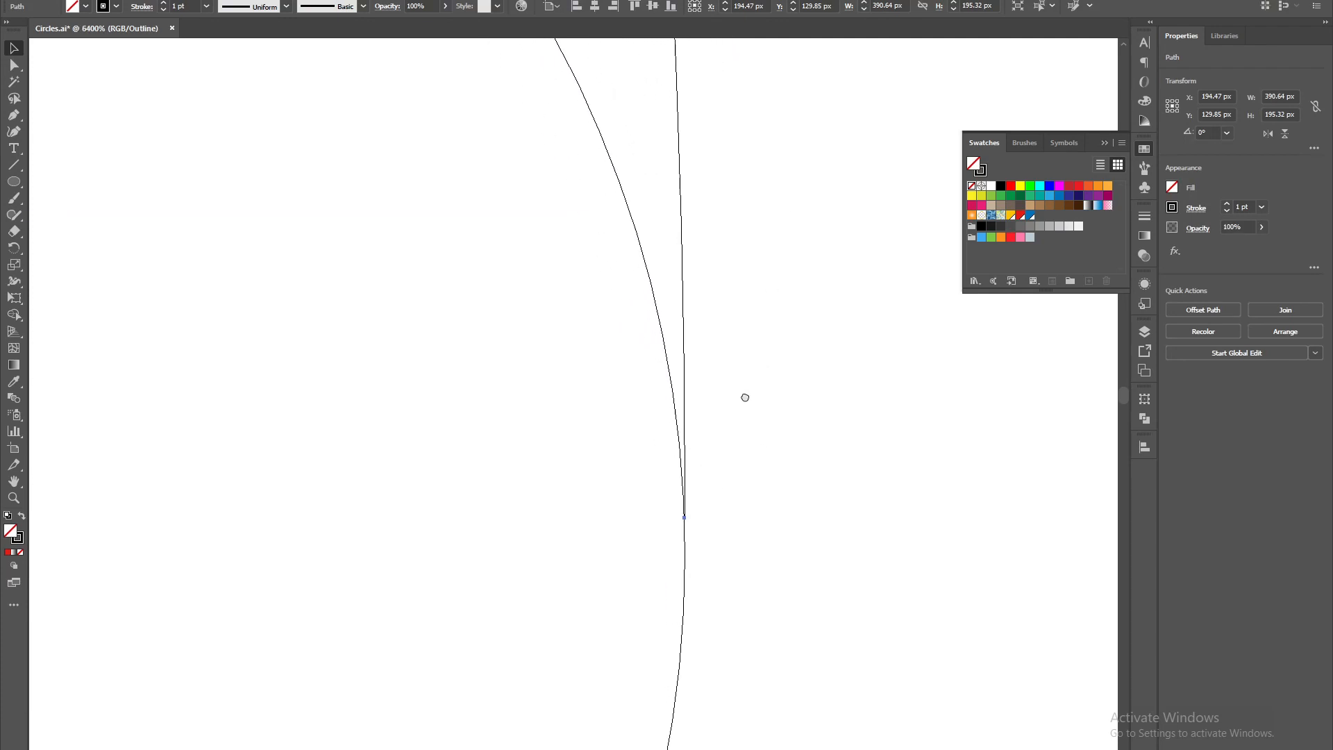
left_click(688, 326)
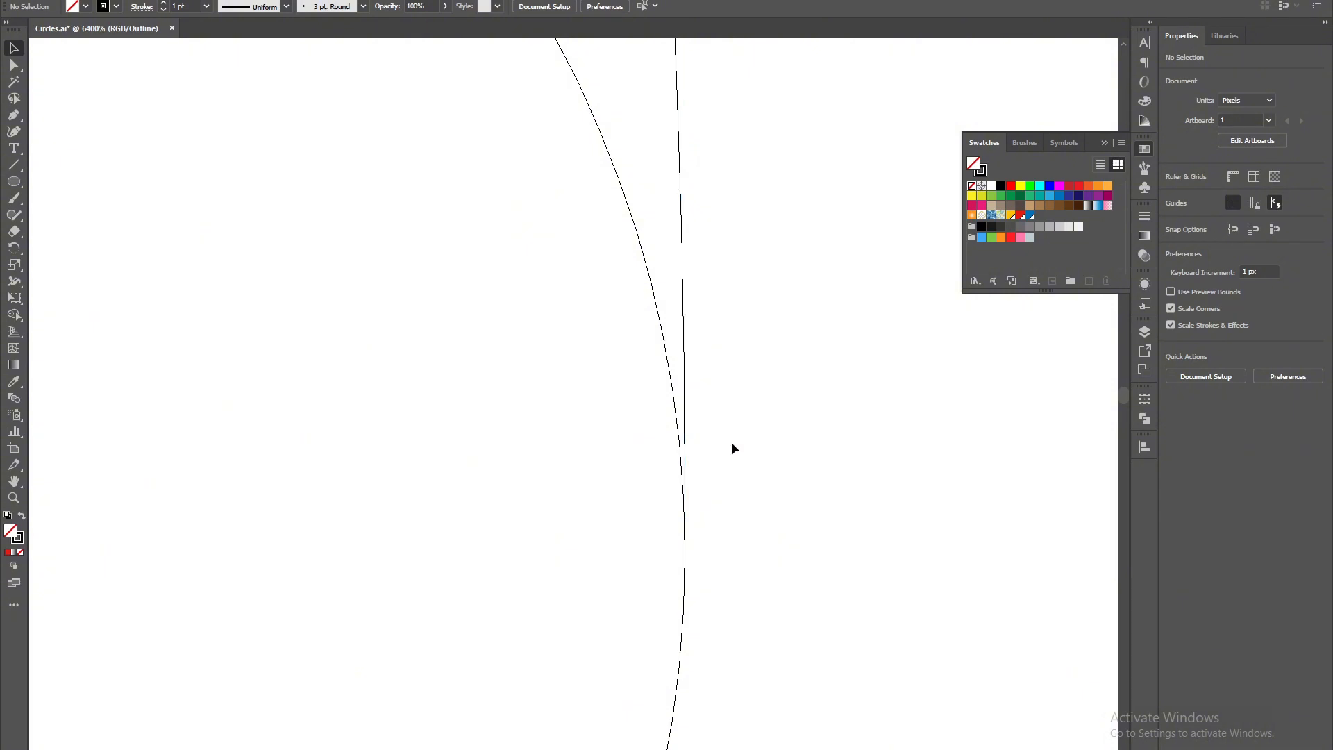
scroll(712, 513, "up", 3, "alt")
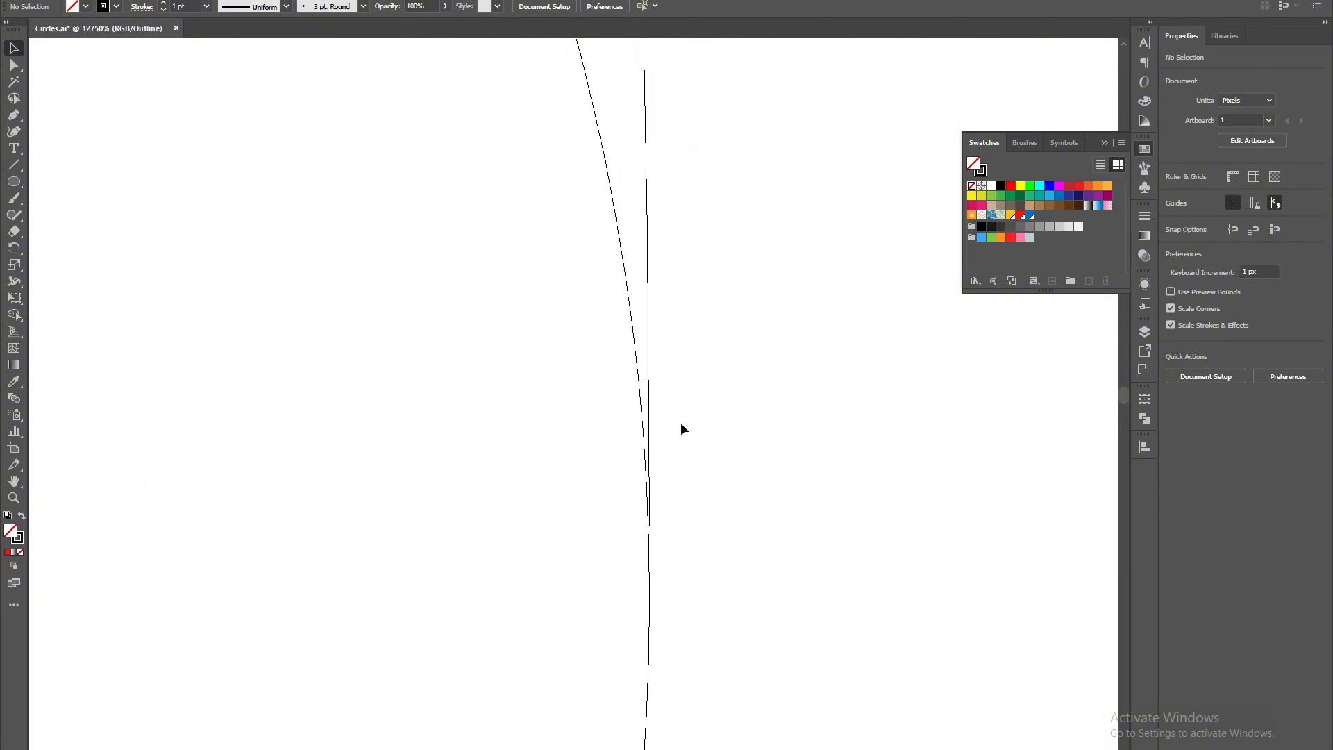
left_click_drag(649, 310, 650, 375)
left_click(725, 505)
scroll(773, 477, "down", 5, "alt")
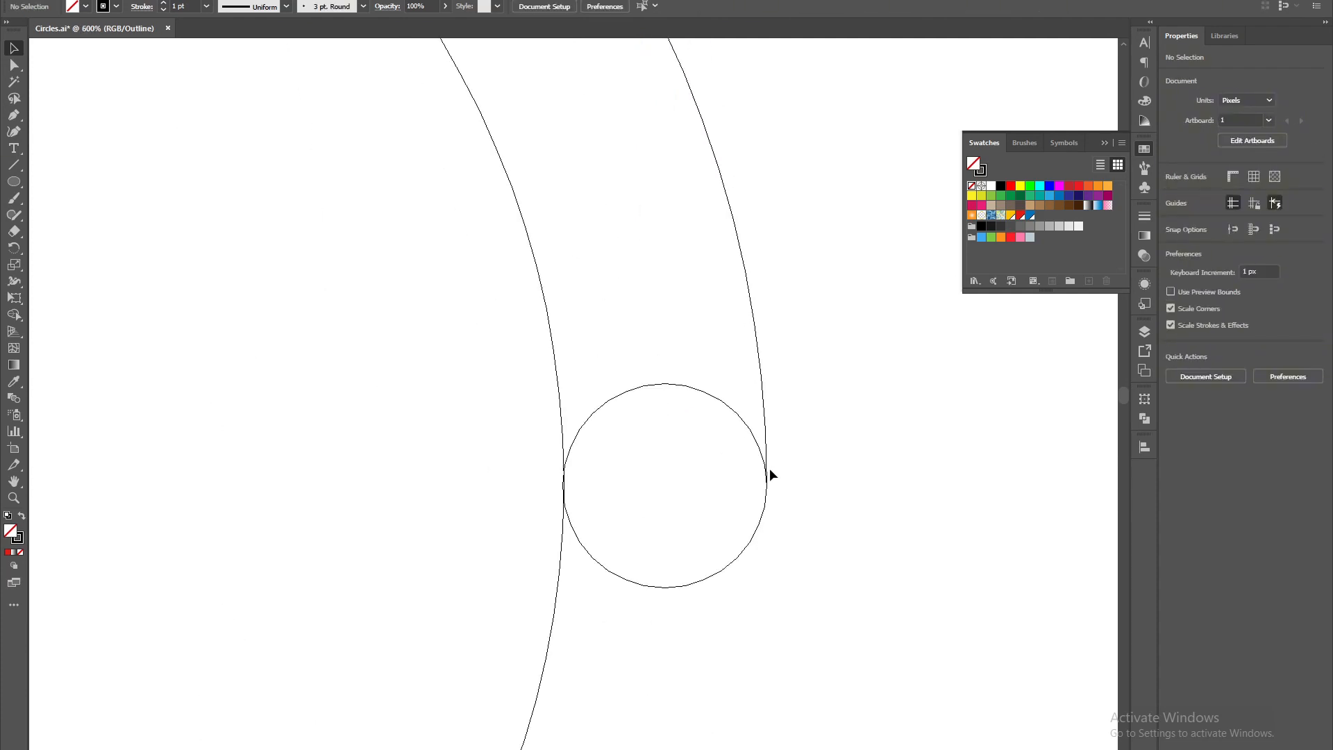
scroll(807, 470, "down", 2, "alt")
scroll(248, 476, "up", 6)
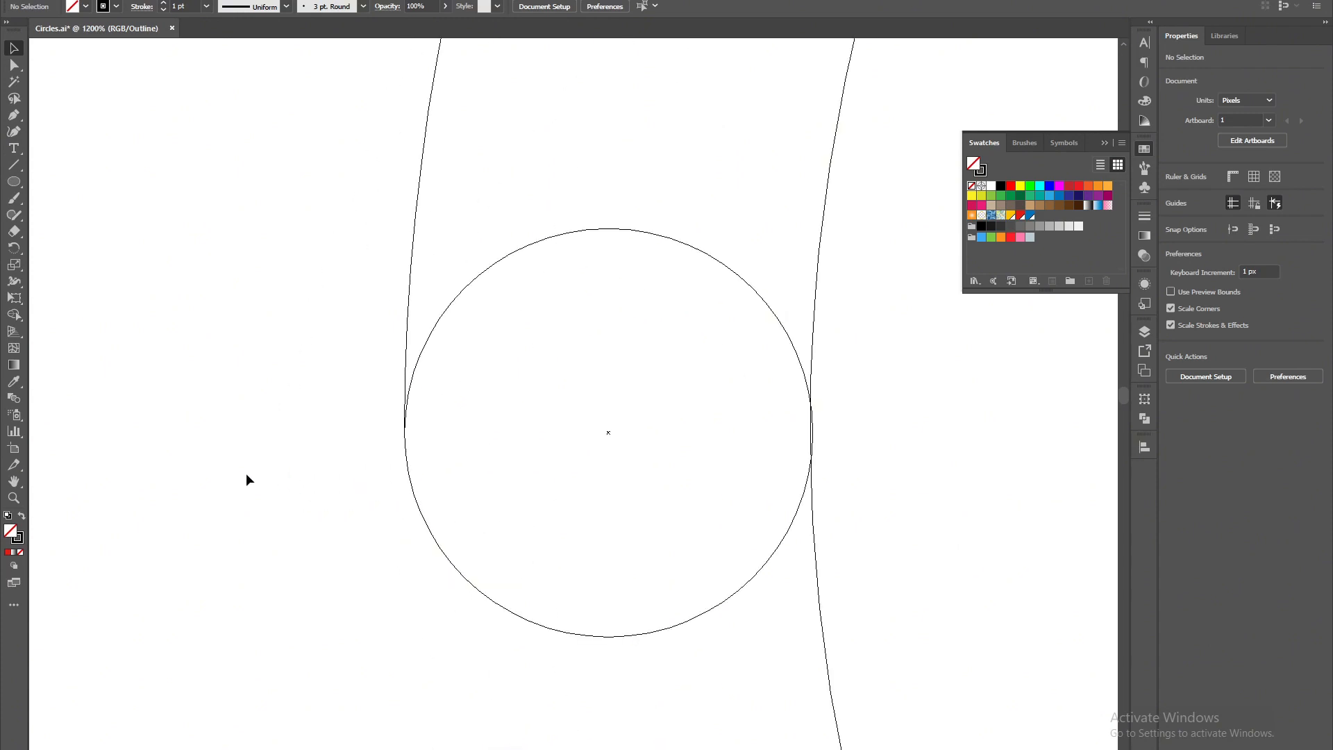
scroll(318, 451, "down", 6)
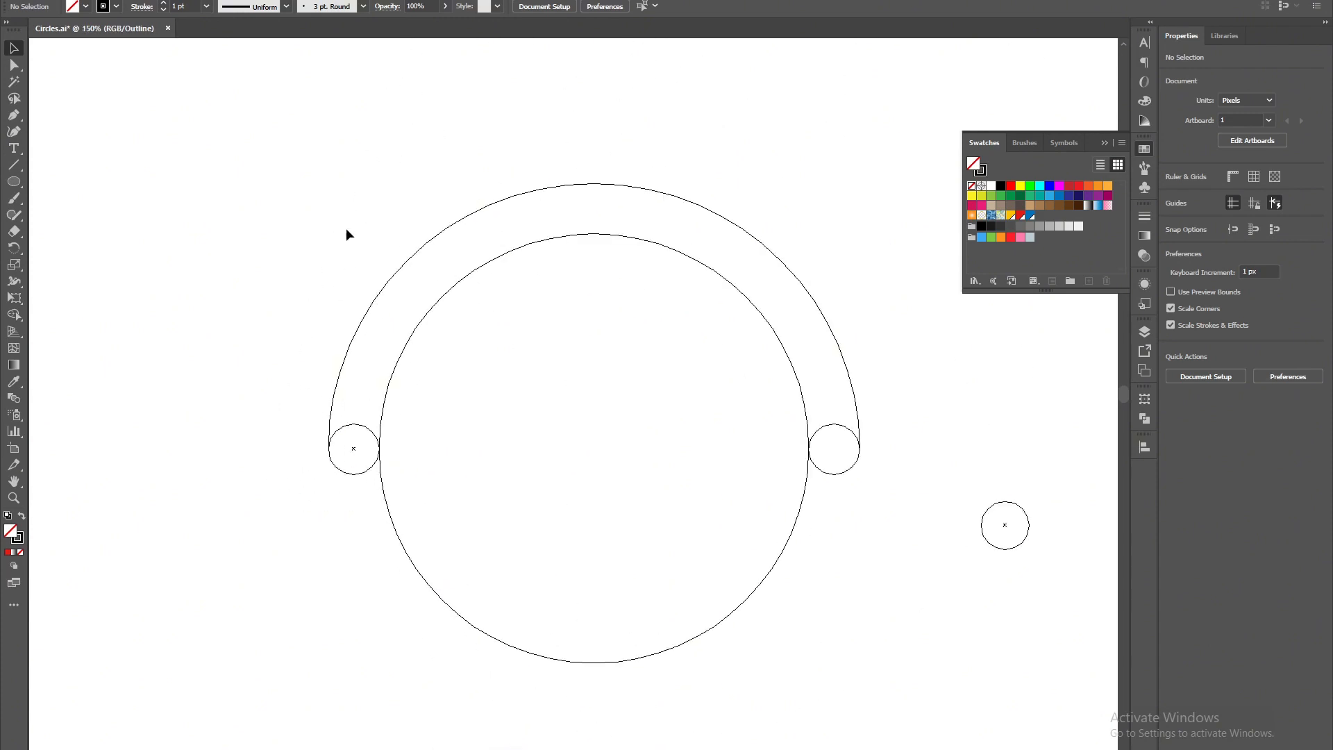
- Create the half-ring band between the arc and large circle with Shape Builder, including both end circles in the selection
left_click_drag(310, 193, 868, 617)
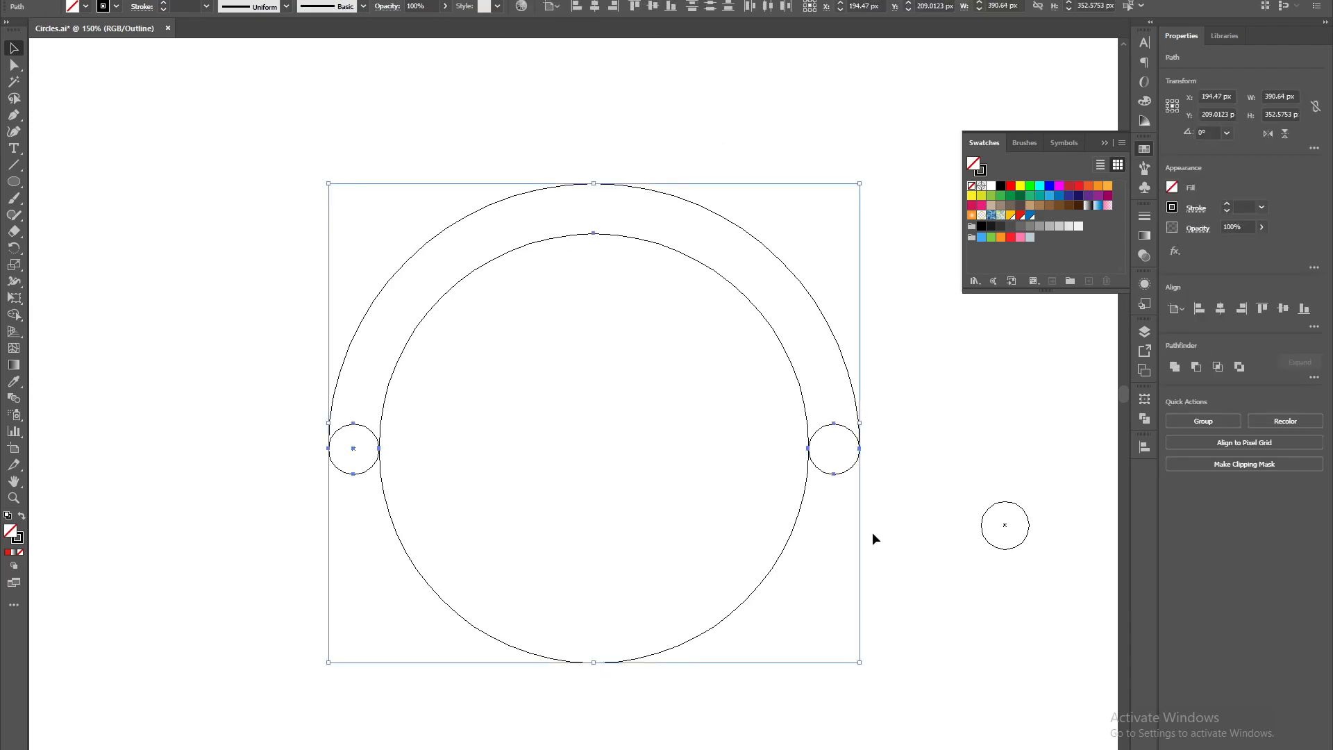
key("shift+m")
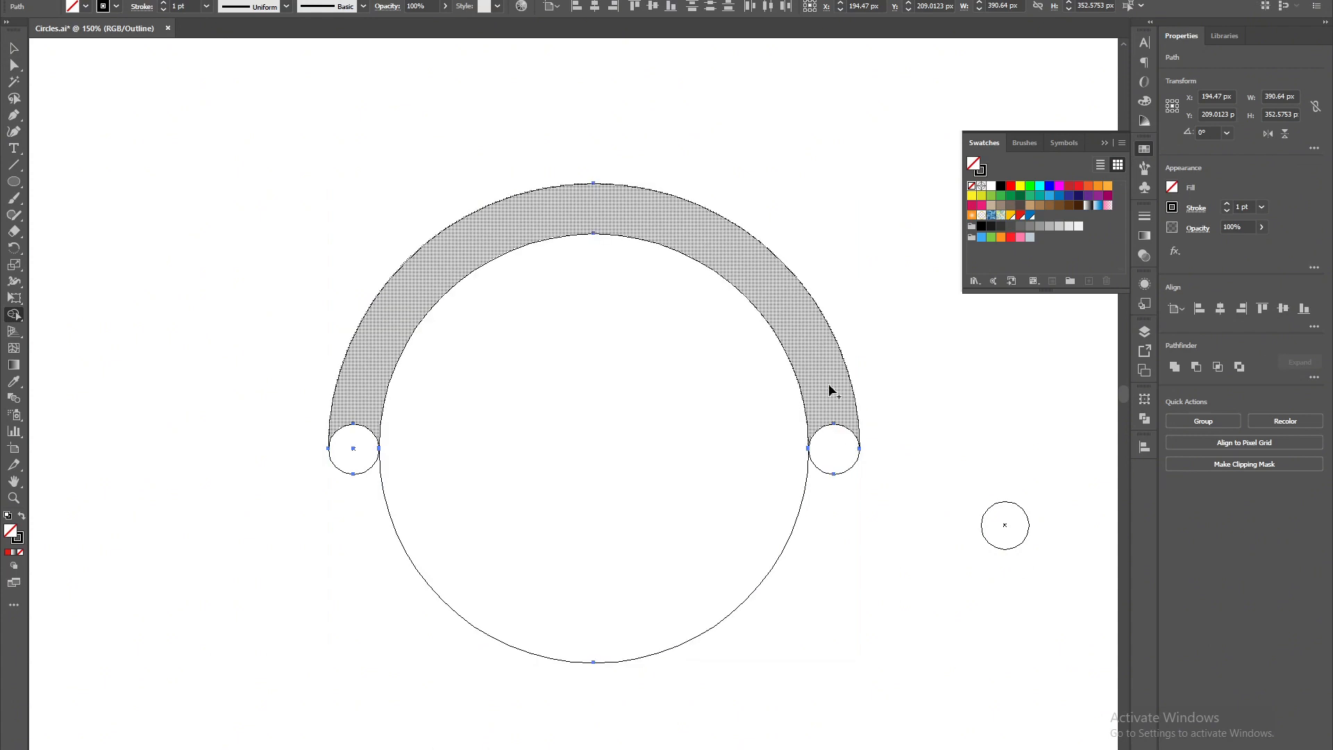
left_click(811, 331)
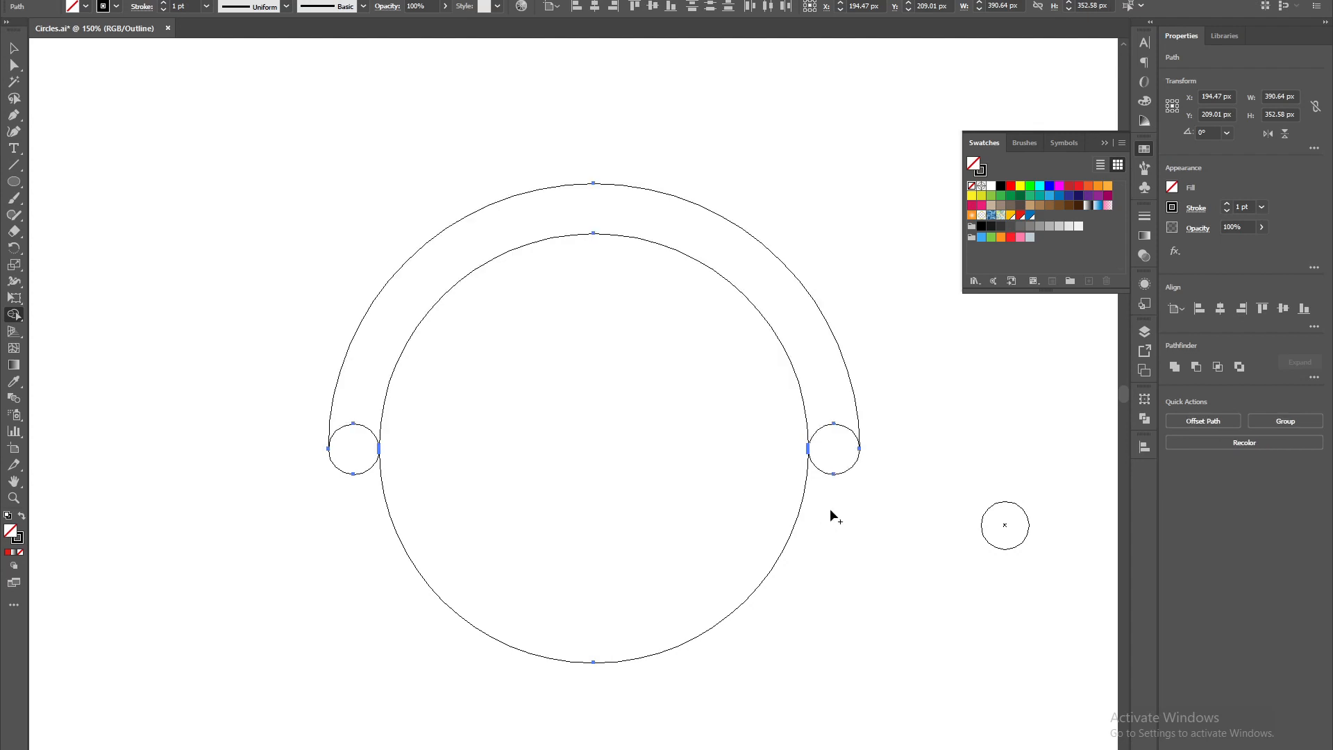
key("v")
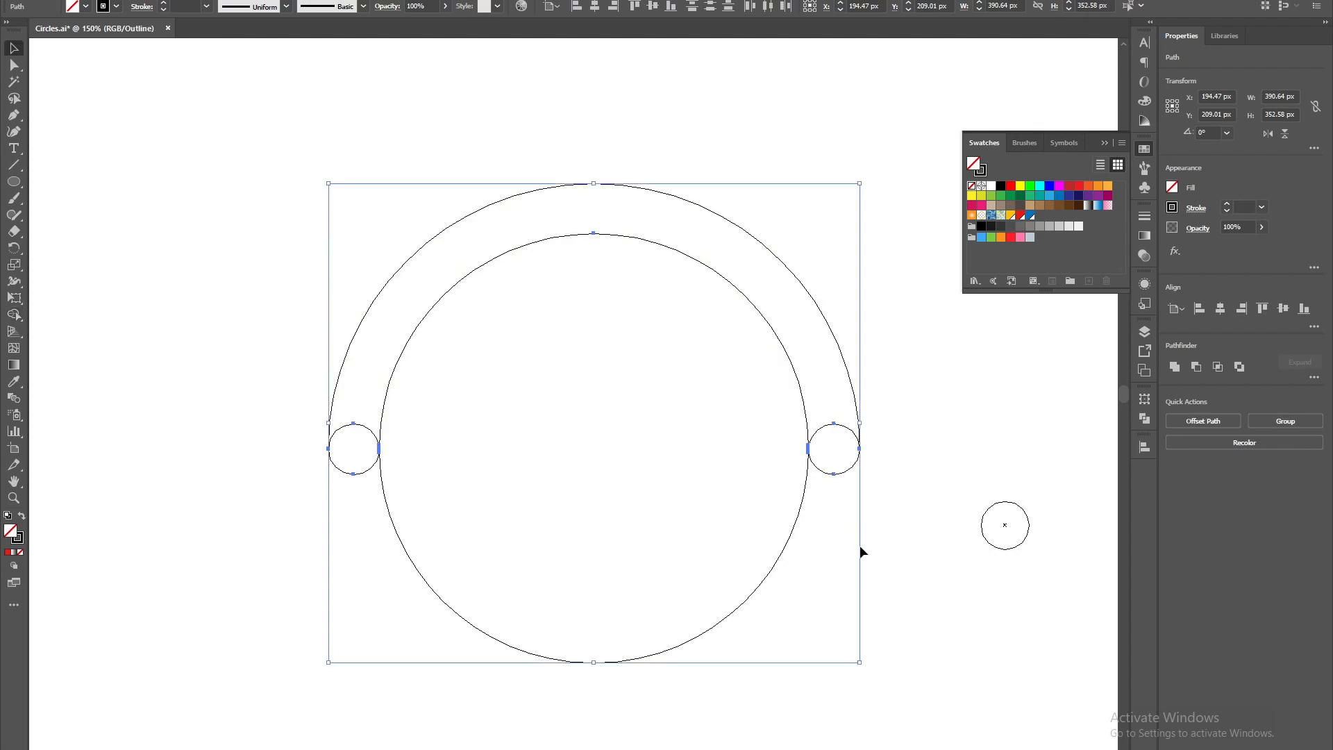
- Move the large circle away to the left of the half-ring and switch from outline view to the stroked preview
left_click(836, 560)
left_click_drag(786, 547, 262, 563)
scroll(790, 574, "down", 1)
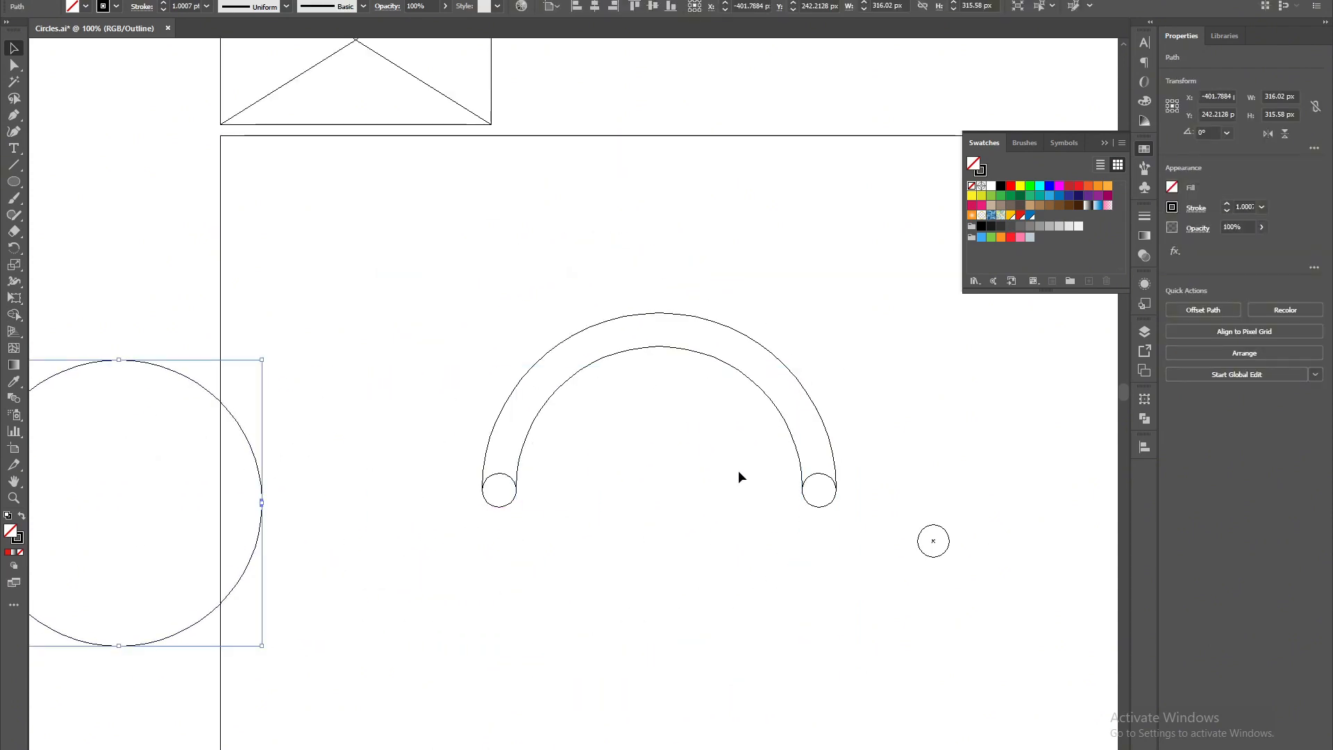
key("ctrl+y")
scroll(853, 462, "up", 4)
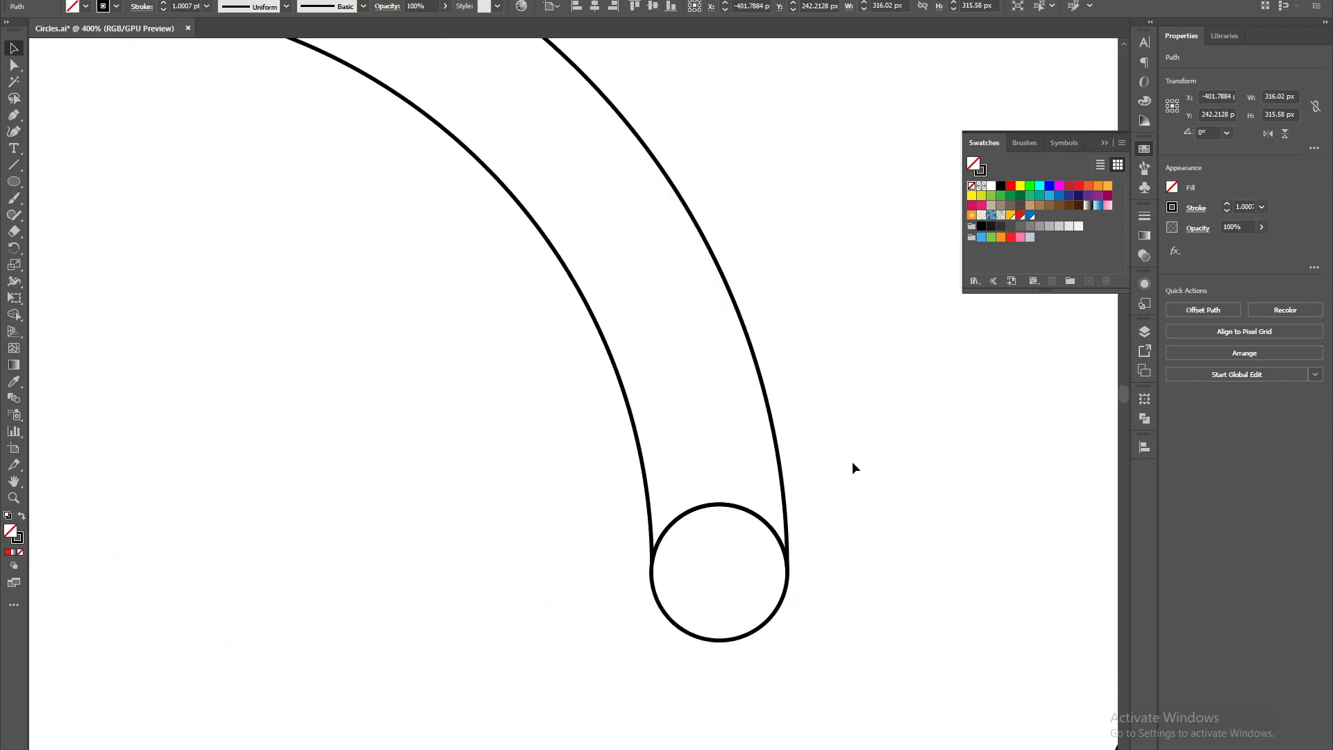
- Create a smaller concentric copy of the right end circle by scaling it about its centre to about 28.08 px
left_click_drag(852, 462, 808, 384)
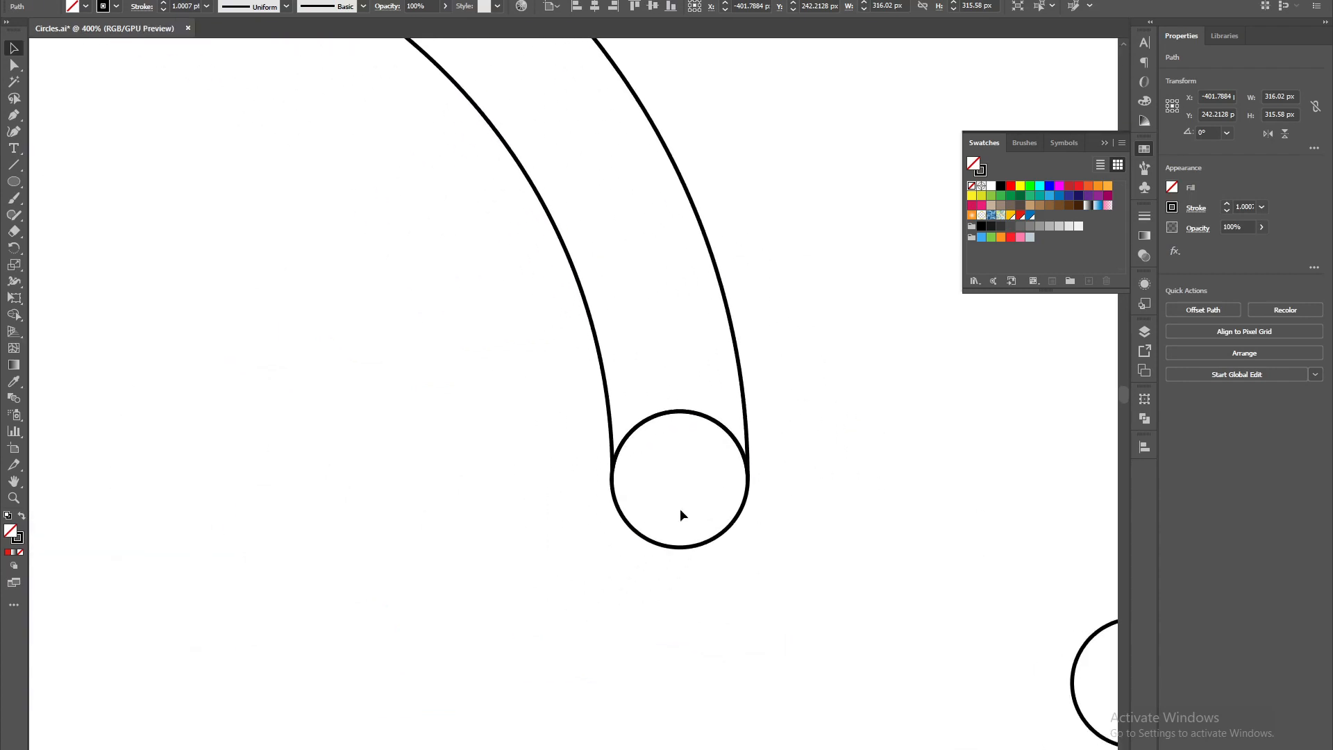
scroll(681, 514, "up", 2)
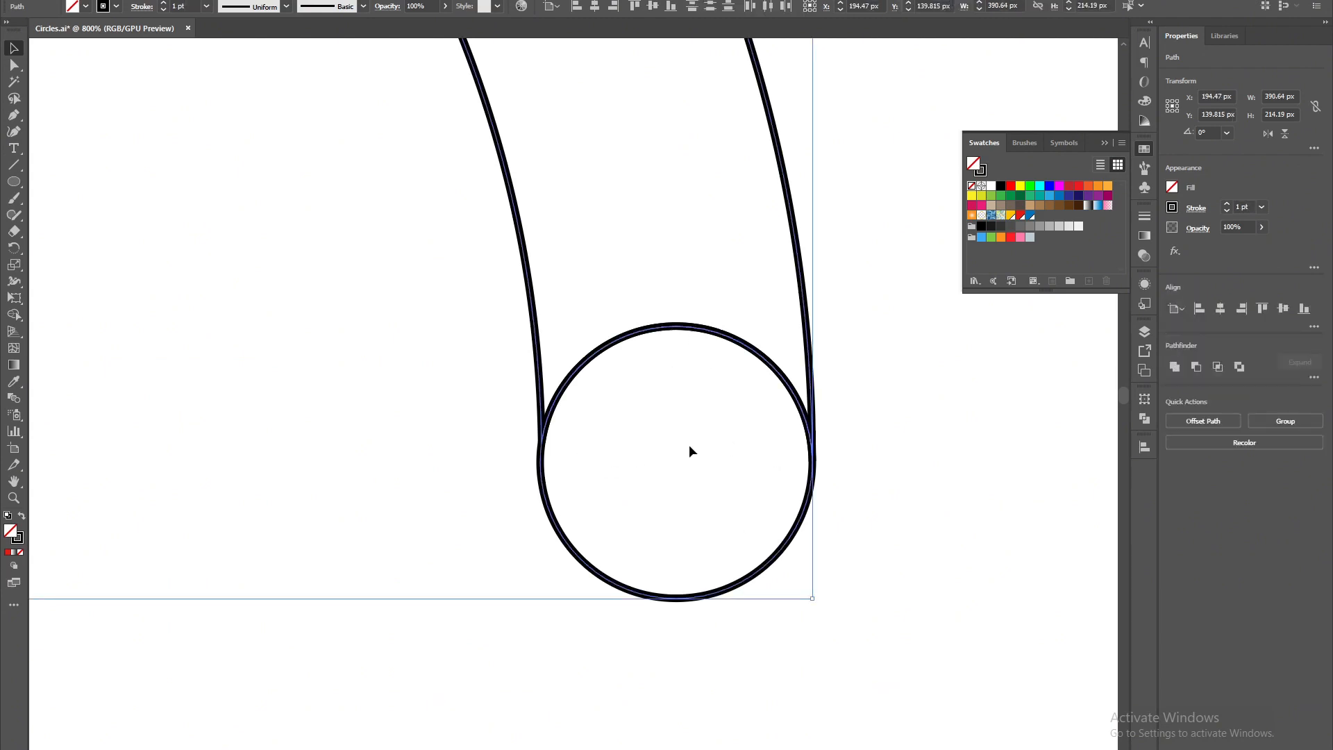
left_click(729, 642)
left_click(695, 598)
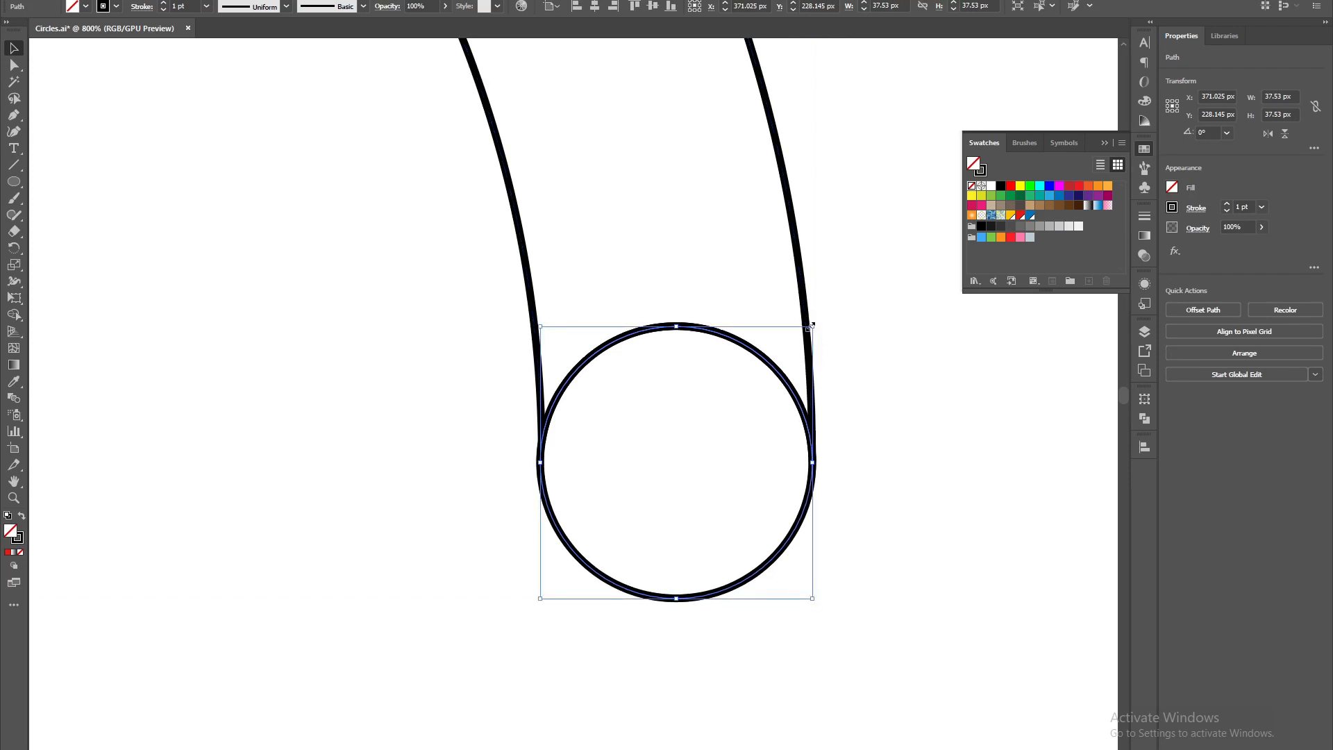
left_click_drag(812, 325, 798, 362)
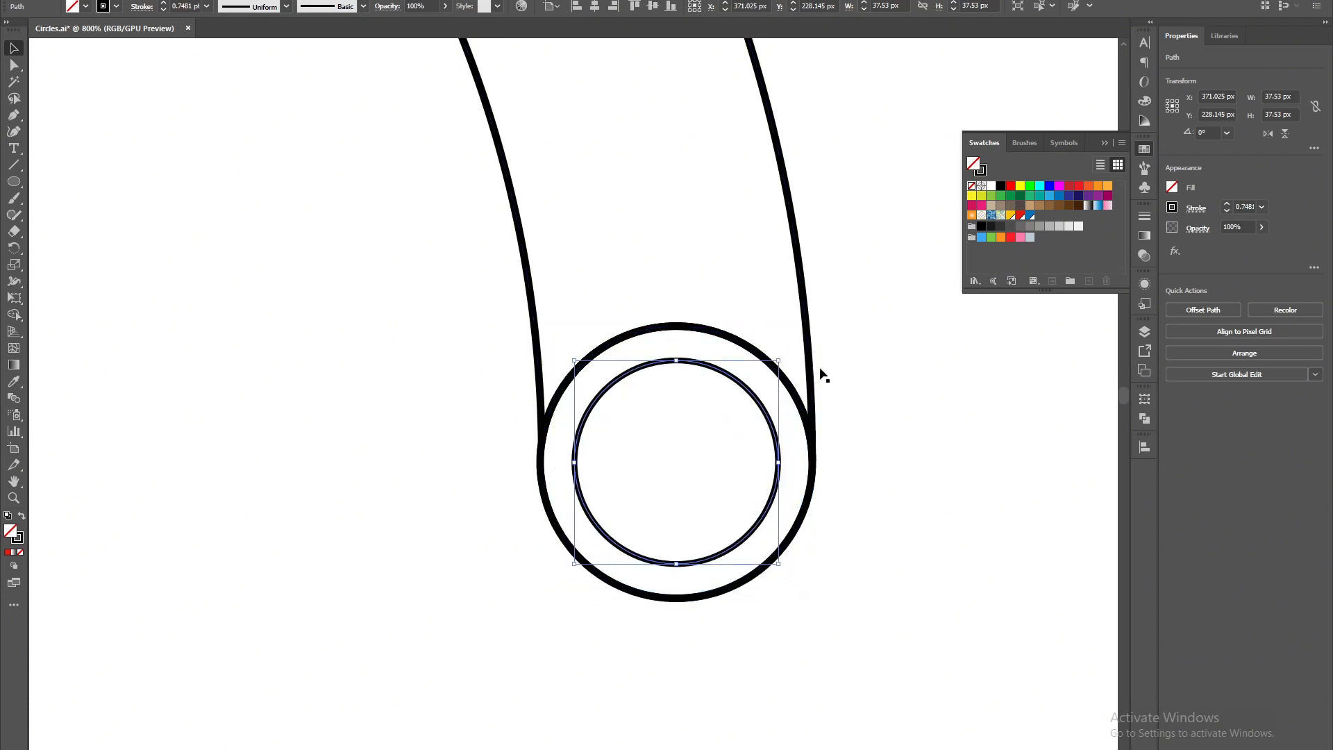
scroll(914, 414, "down", 7)
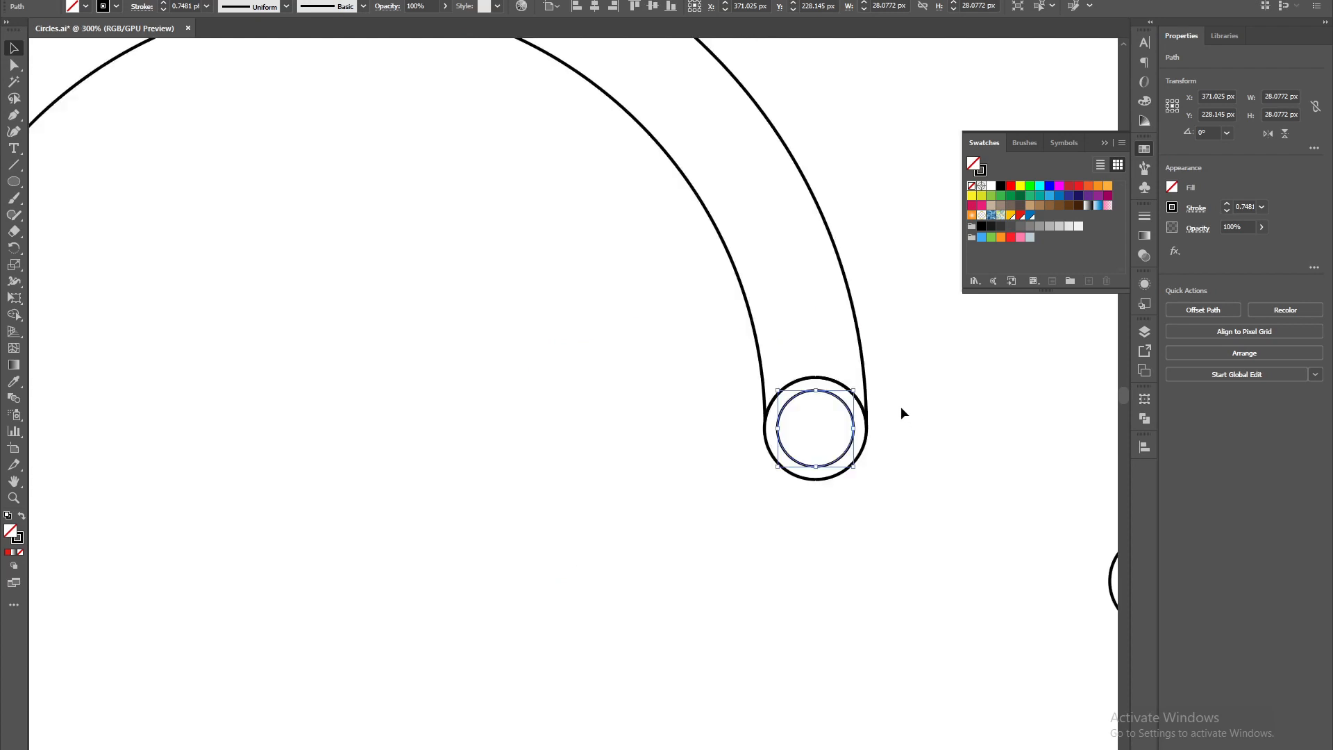
- Paste a copy of the 28.08 px inner circle and centre it horizontally and vertically on the left end circle
scroll(672, 411, "up", 6)
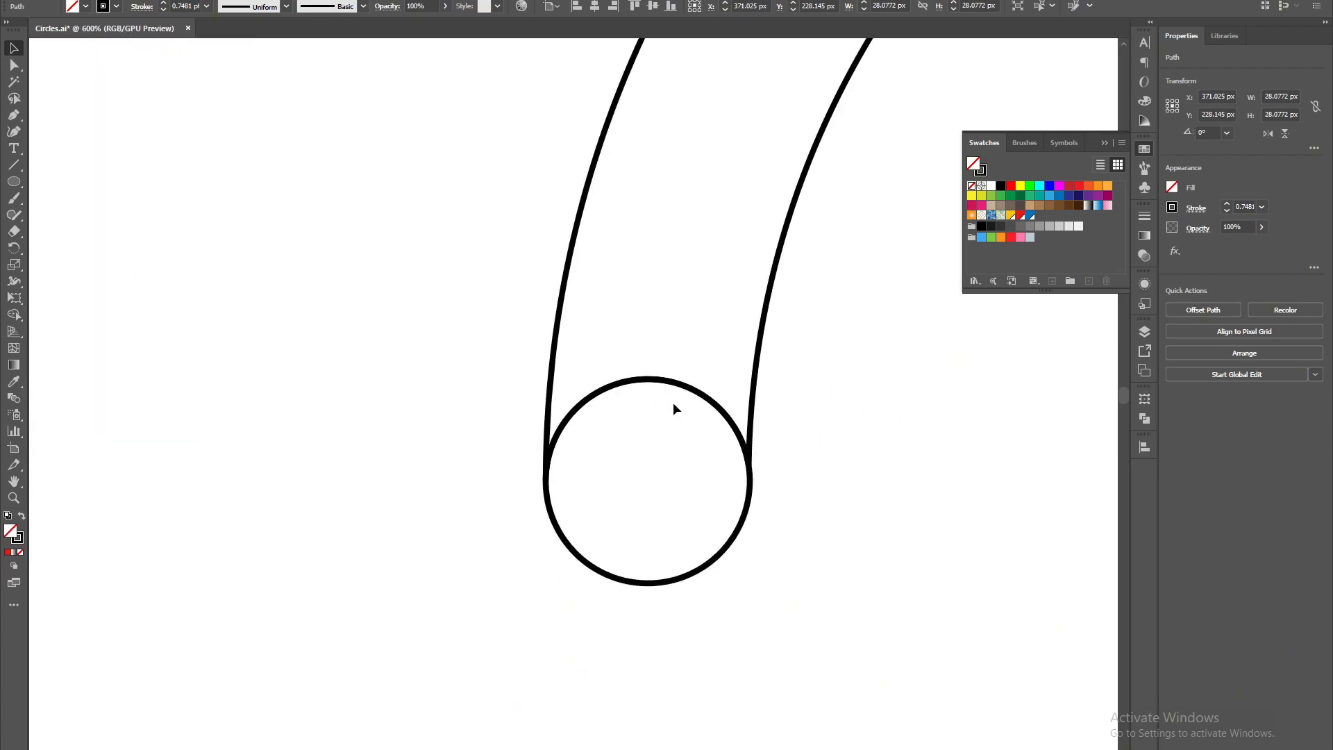
key("ctrl+v")
scroll(668, 484, "up", 2)
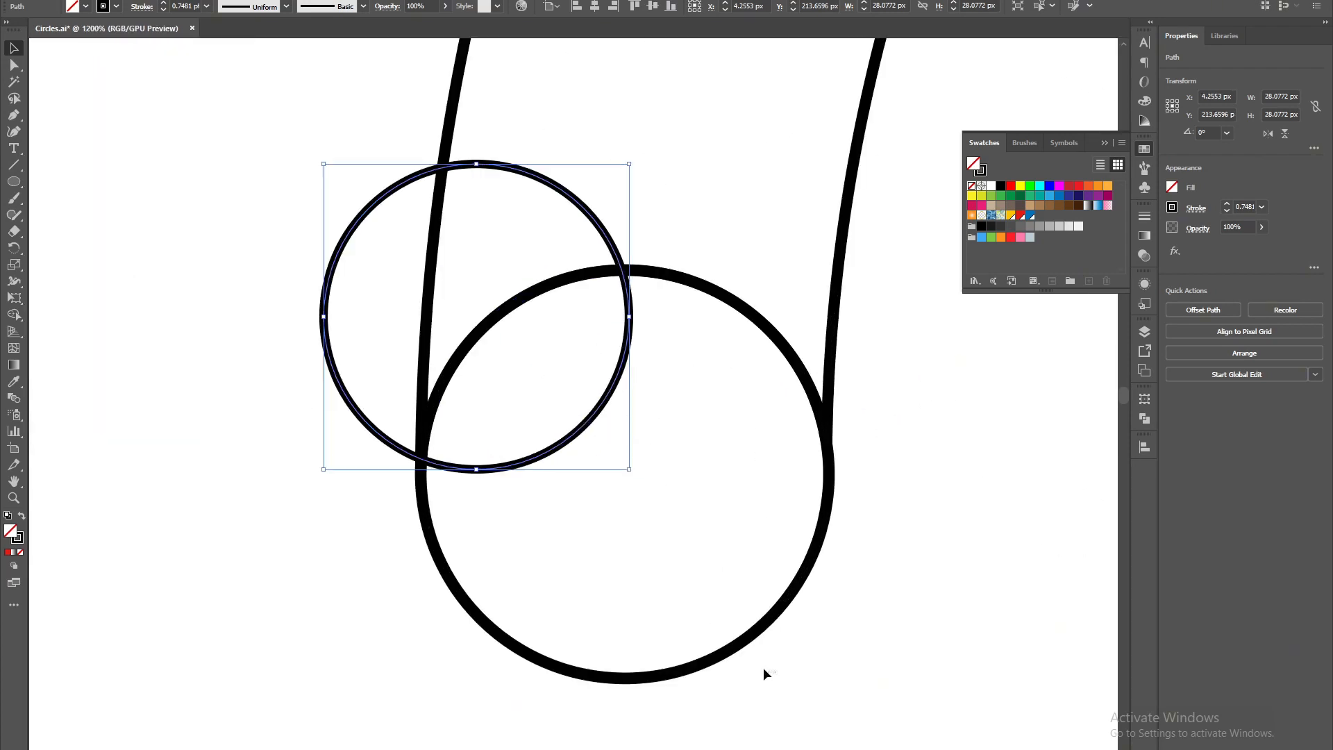
left_click_drag(764, 668, 698, 624)
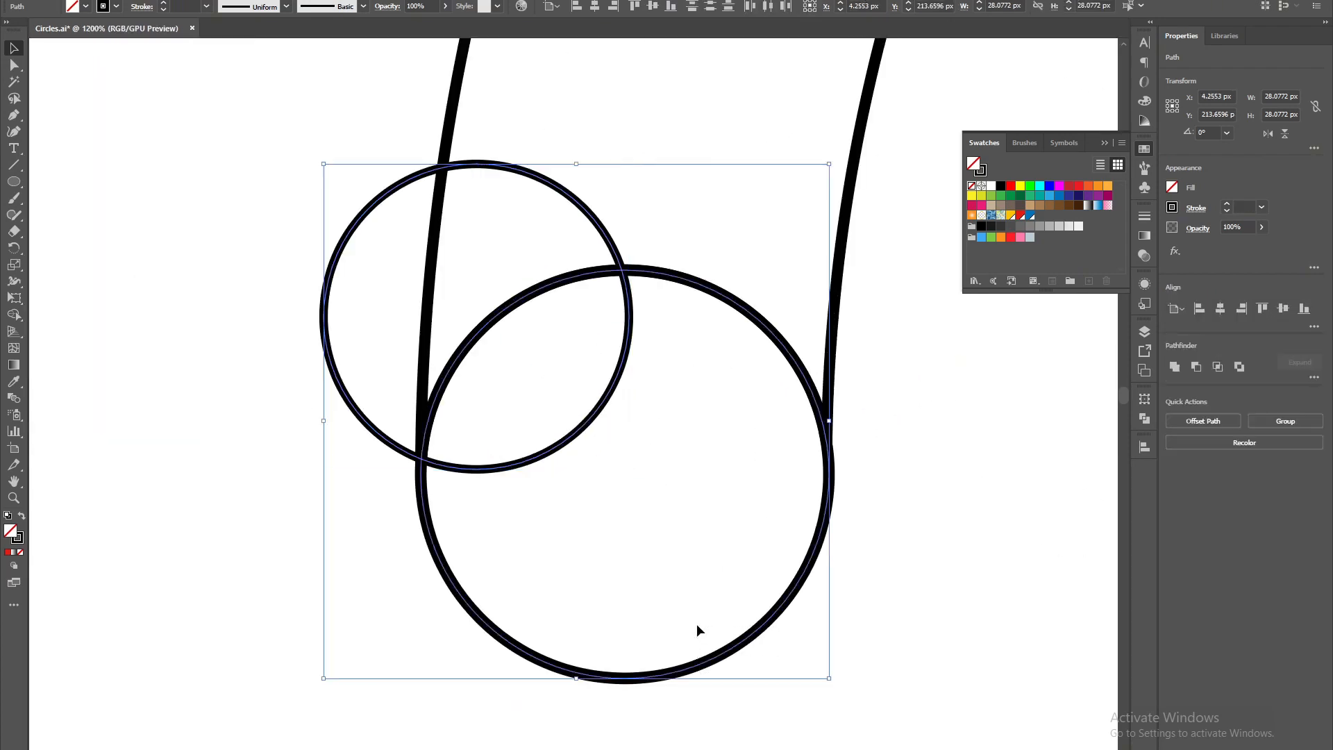
left_click(768, 628)
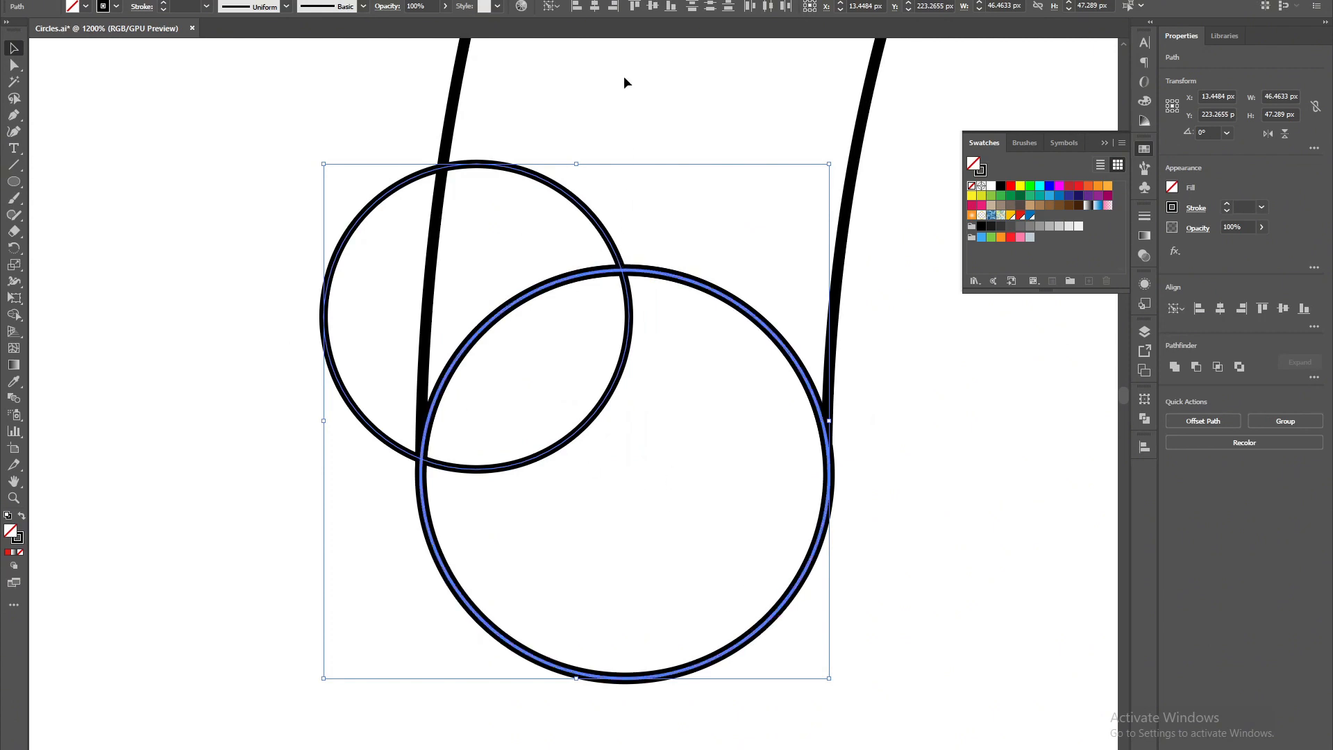
left_click(595, 6)
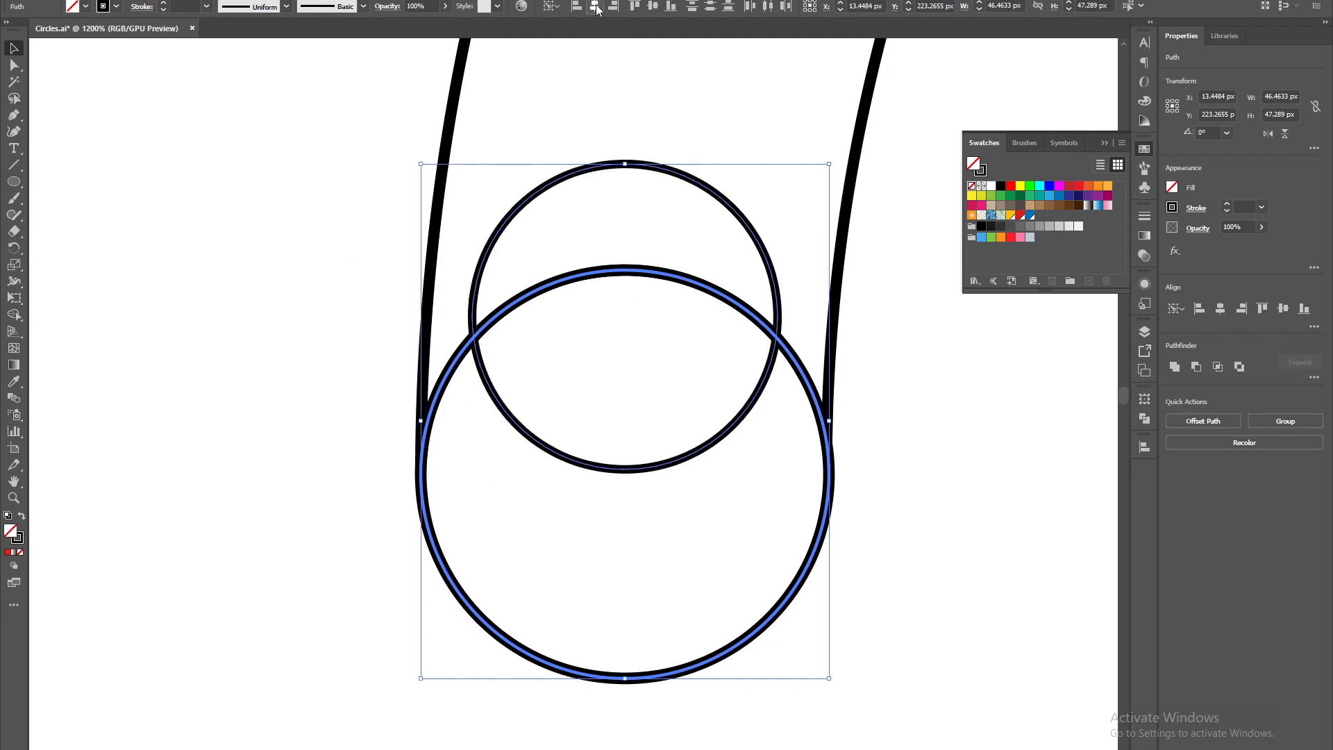
left_click(652, 7)
left_click(334, 465)
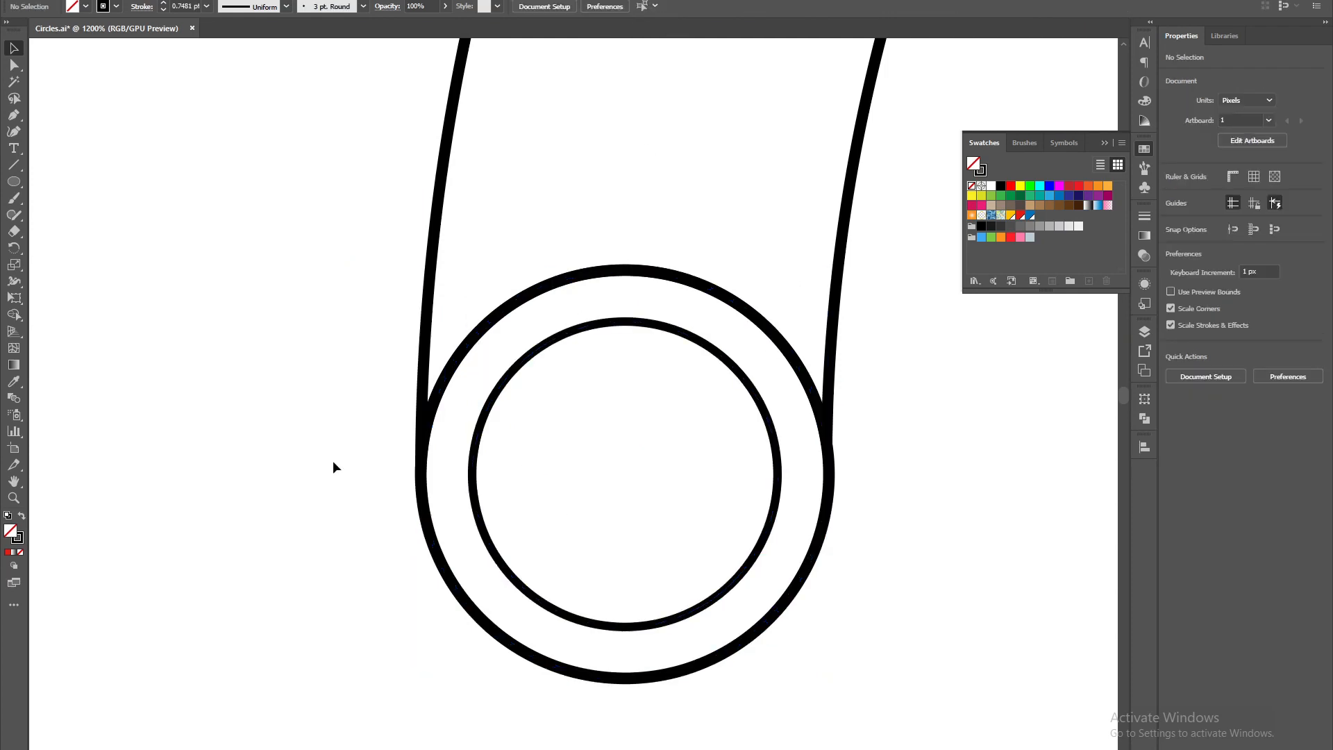
- Move the spare small circle off the artboard to the left, inside the large circle
scroll(335, 453, "down", 6)
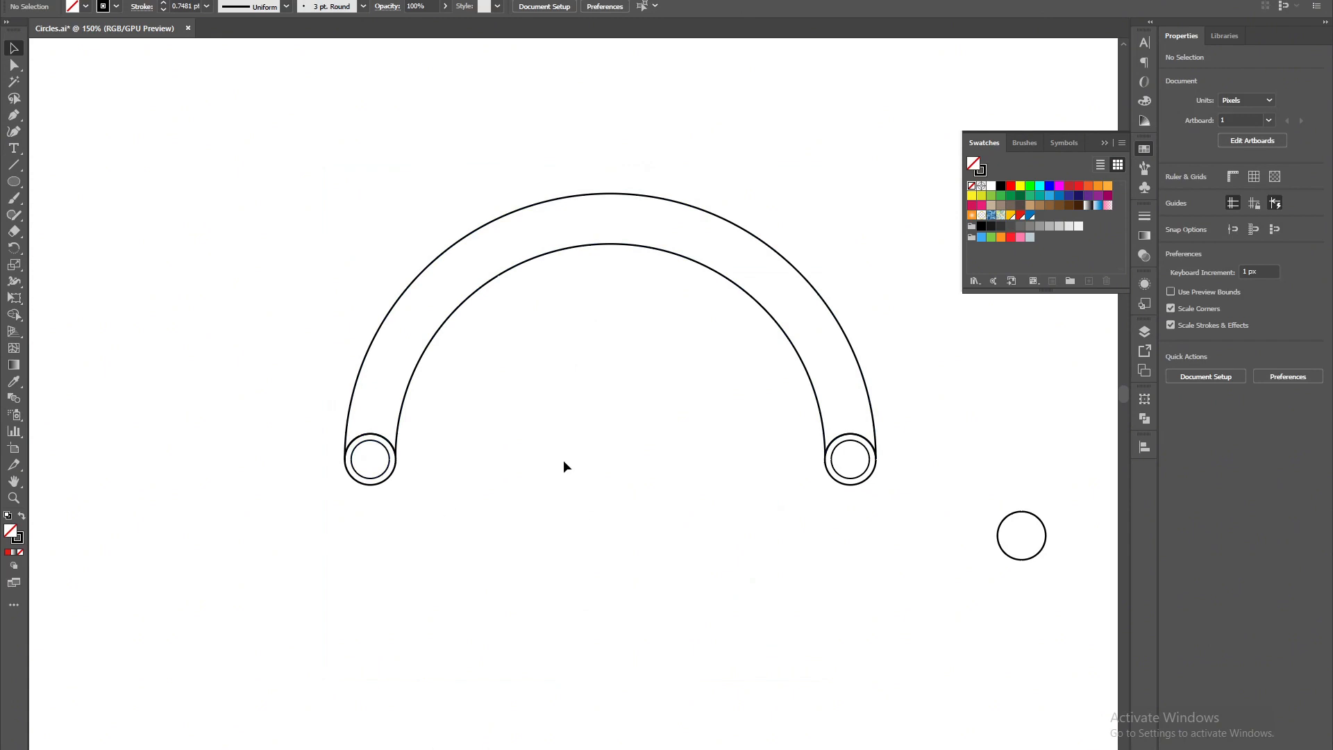
scroll(564, 460, "down", 2)
left_click_drag(775, 498, 276, 492)
scroll(646, 415, "up", 2)
scroll(371, 437, "up", 1)
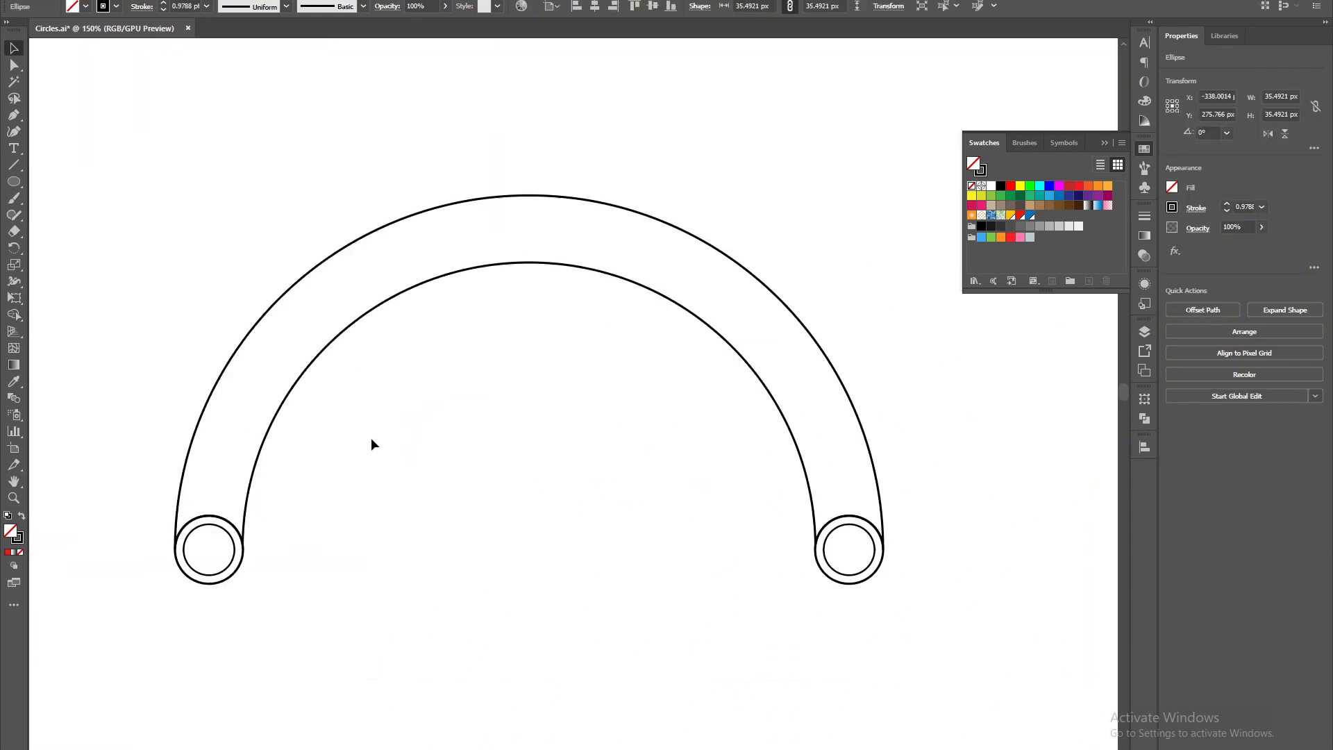
mouse_move(664, 453)
left_mouse_down()
mouse_move(624, 447)
mouse_move(518, 530)
mouse_move(579, 461)
left_mouse_up()
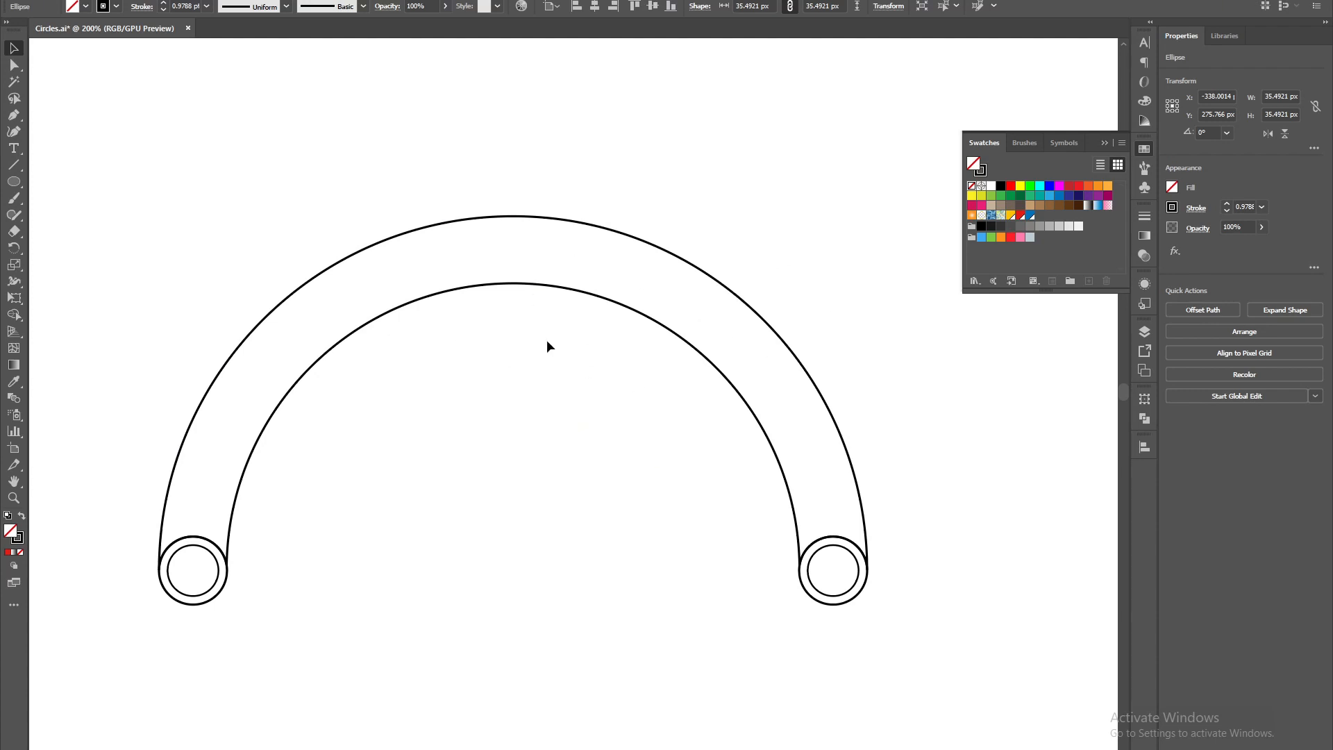
scroll(560, 336, "down", 2)
scroll(493, 338, "up", 2)
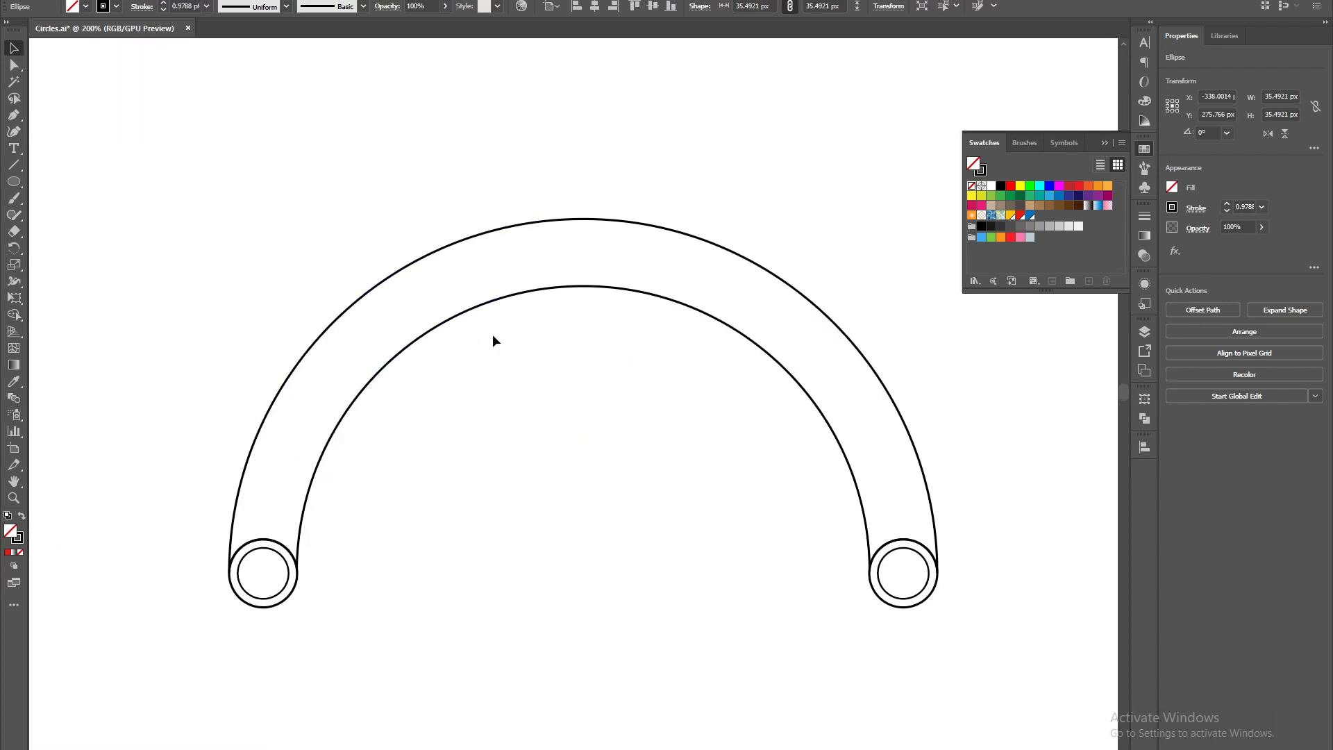
- Duplicate the complete half-ring with its end circles 176.55 px horizontally to the right so the two half-rings overlap
scroll(410, 482, "down", 3)
left_click_drag(364, 290, 760, 511)
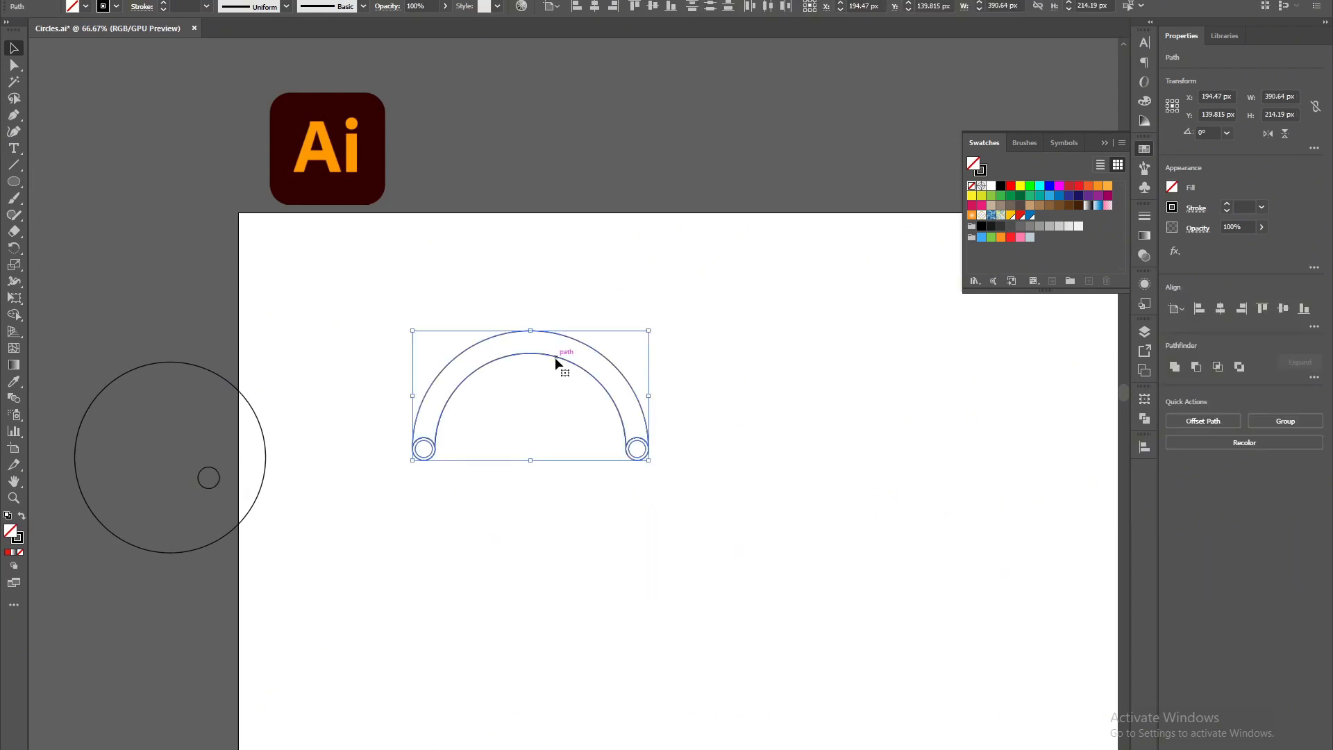
left_click_drag(555, 359, 662, 368)
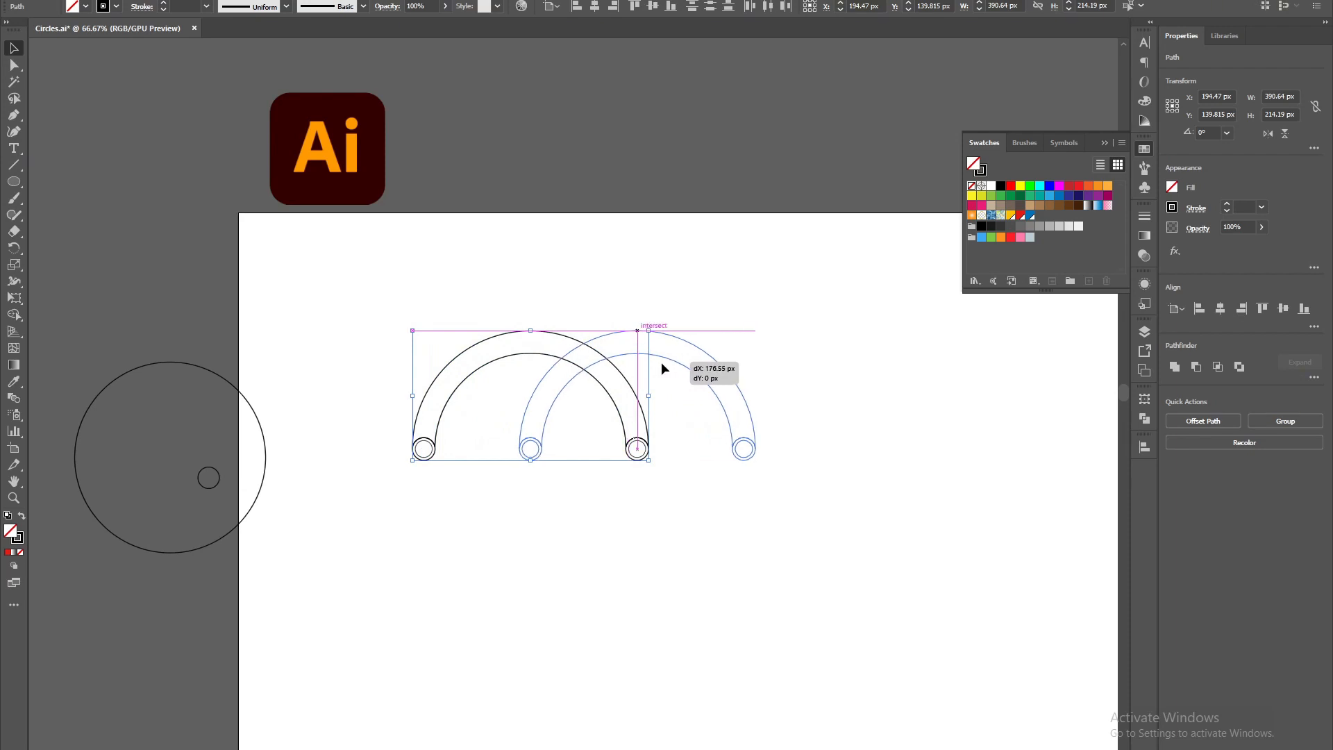
left_click_drag(663, 368, 662, 368)
left_click(618, 532)
scroll(583, 497, "up", 2)
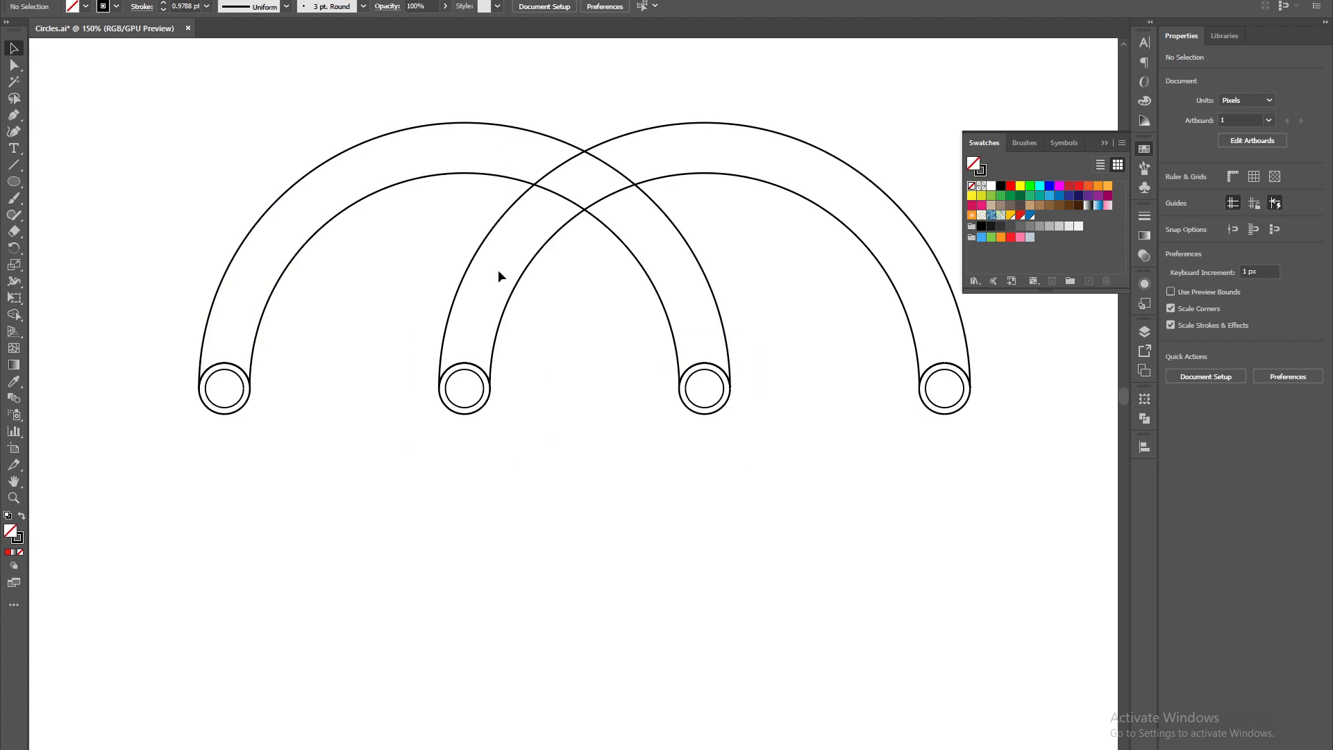
- Close the Swatches panel to clear the workspace around the overlapping half-rings
left_click_drag(591, 403, 556, 507)
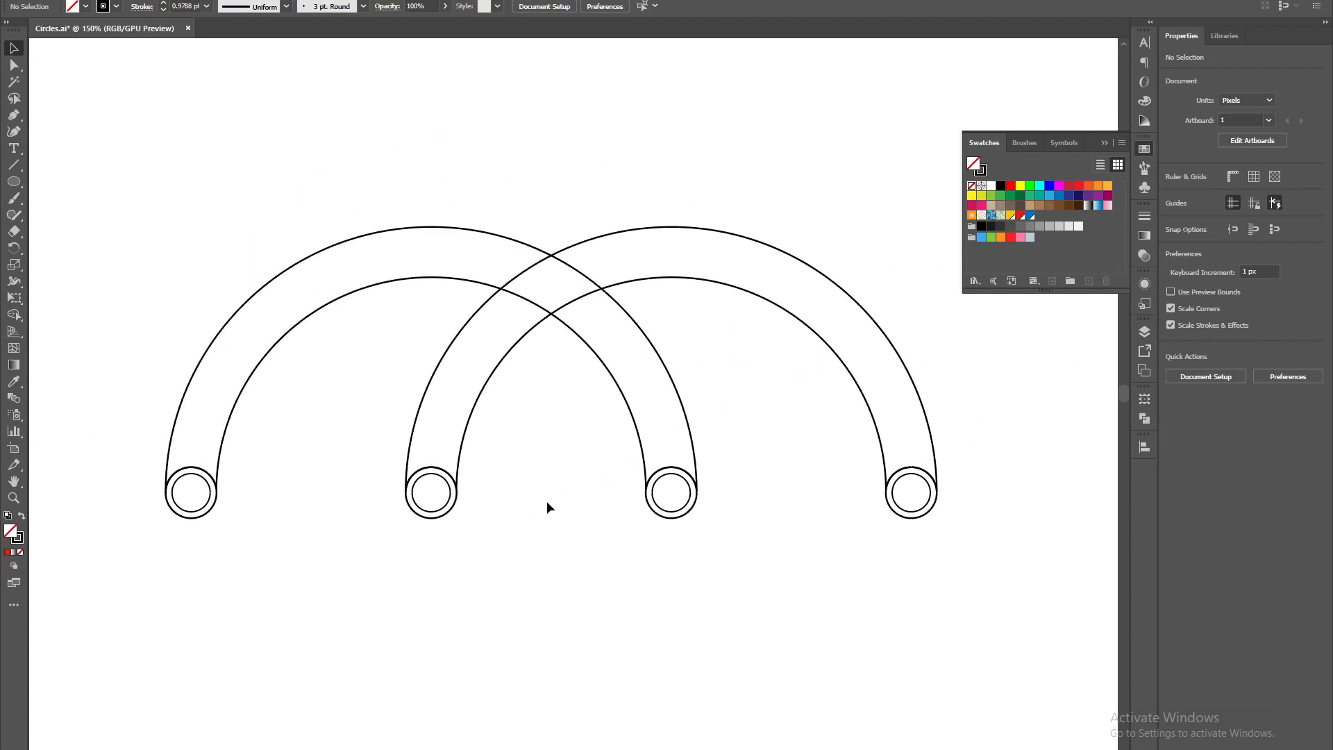
left_click_drag(525, 444, 577, 435)
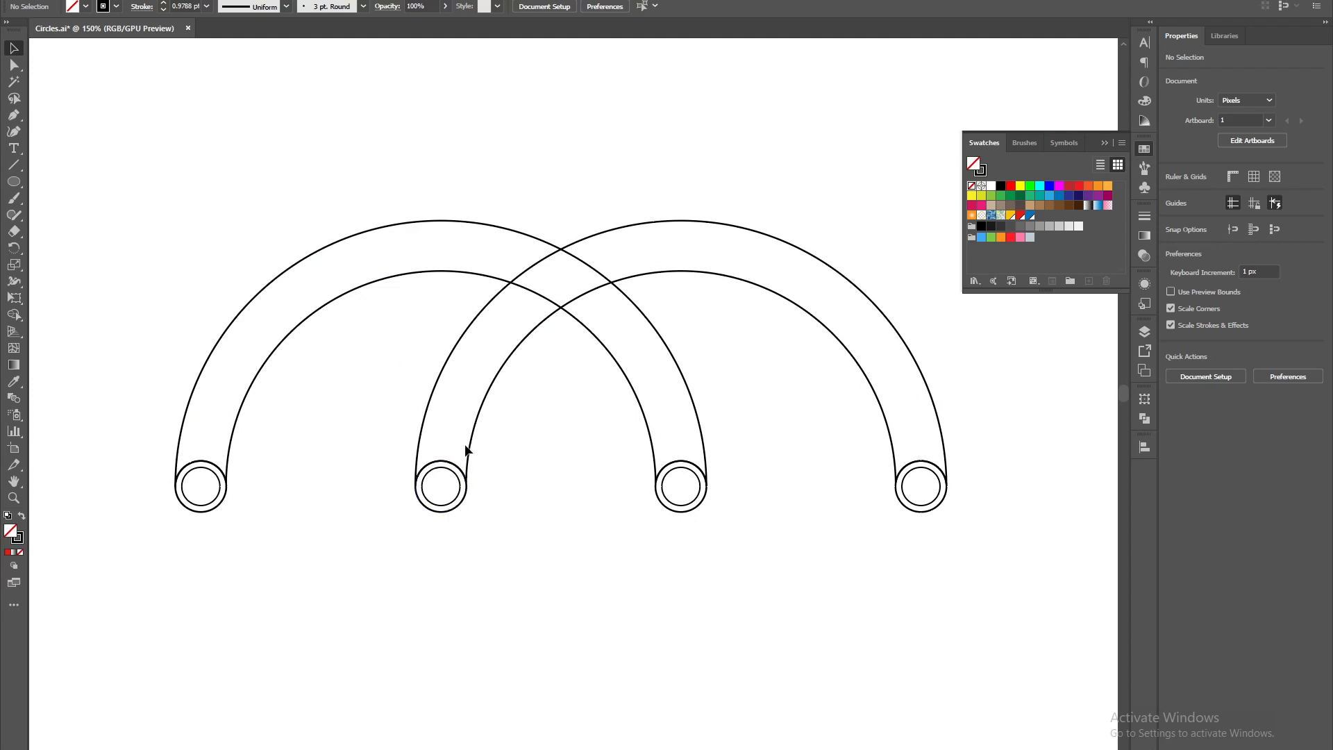
left_click_drag(673, 545, 696, 523)
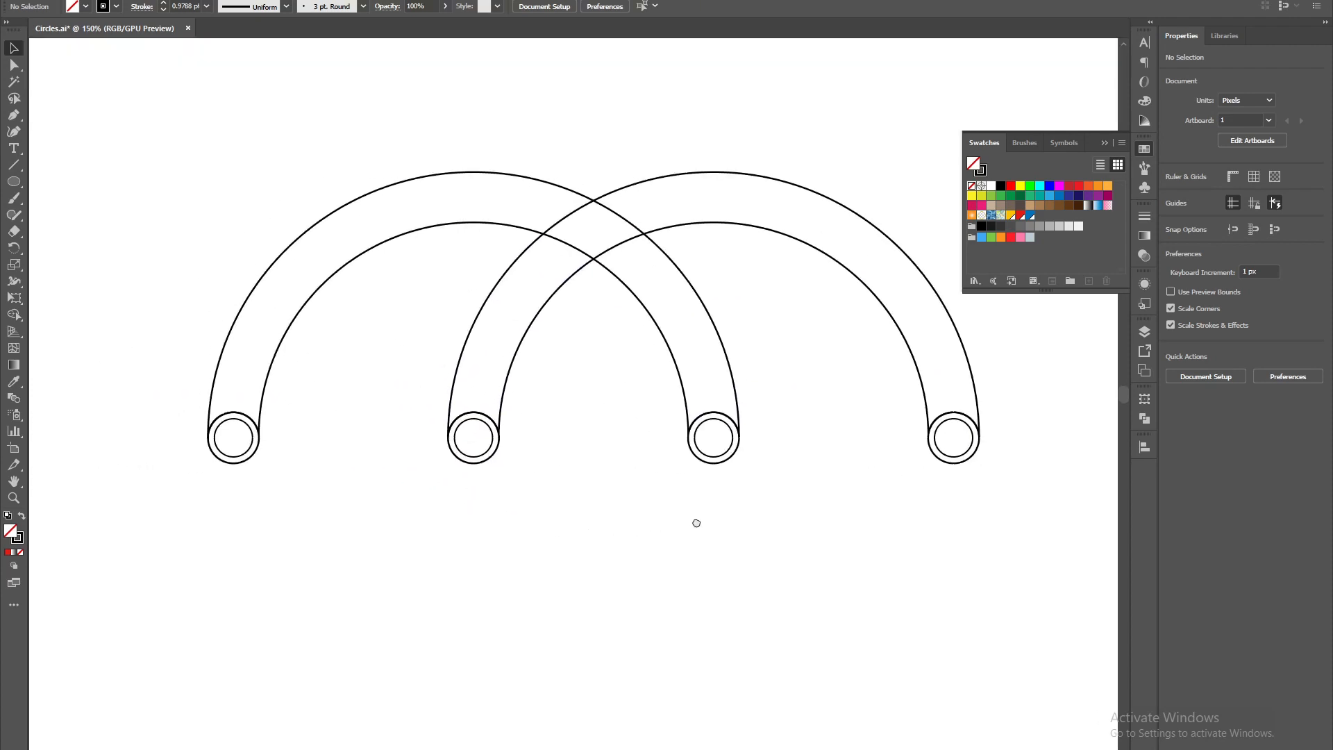
left_click(1103, 144)
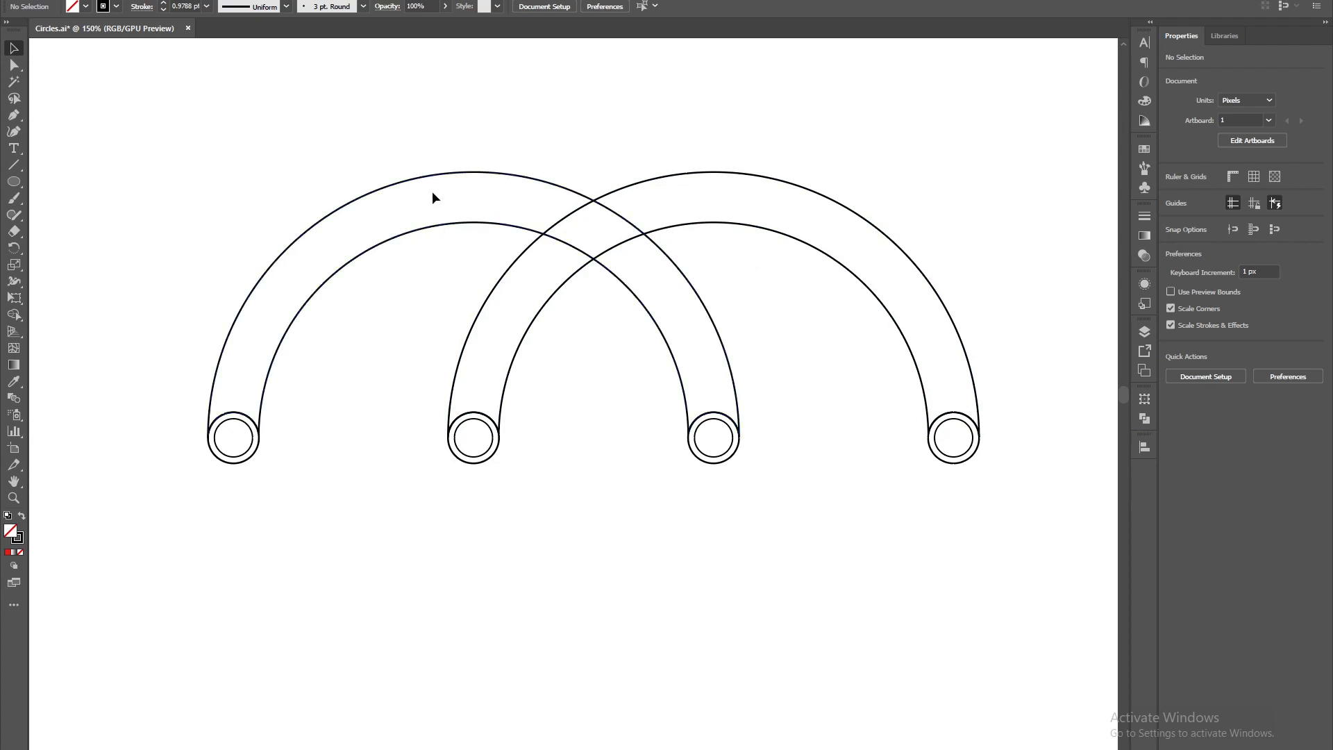
- Split the two overlapping half-rings into separate regions with Shape Builder, including both outer bands and the right half-ring's inner leg
left_click_drag(166, 178, 1054, 537)
left_click_drag(680, 569, 672, 579)
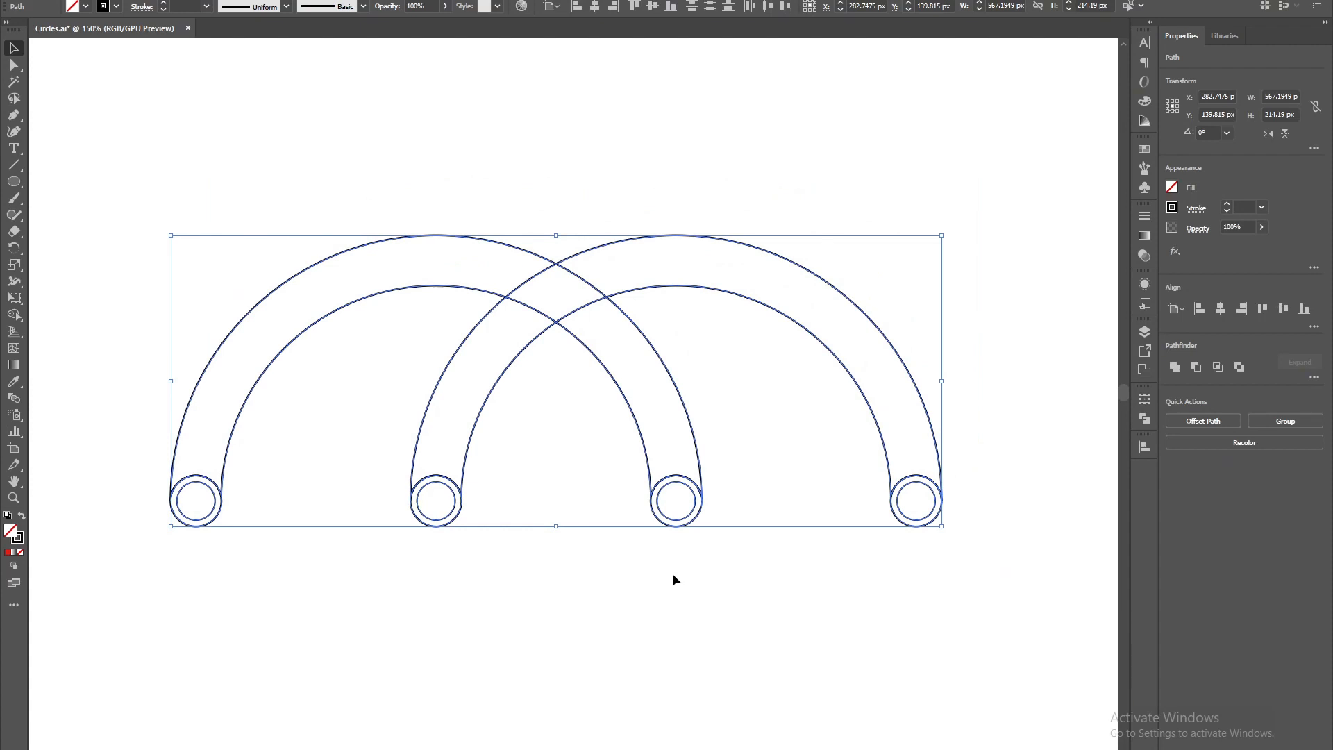
key("shift+m")
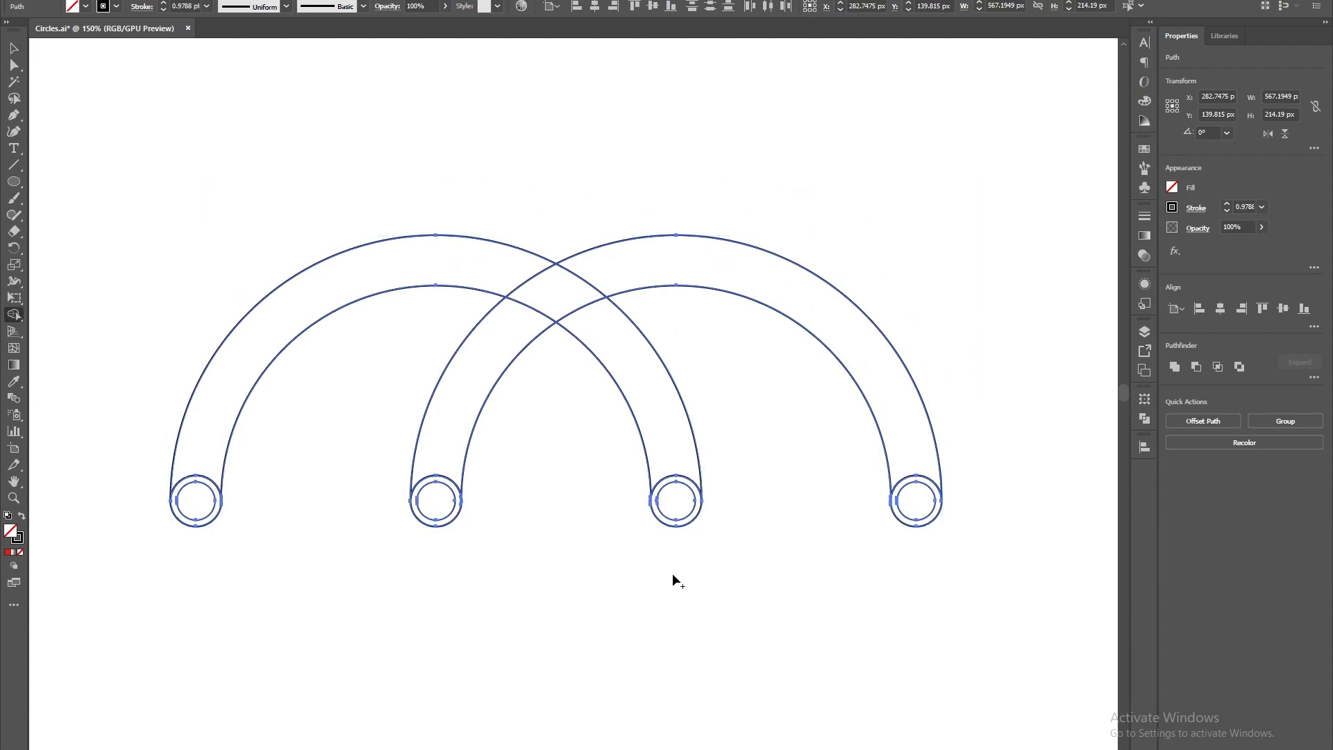
left_click(13, 314)
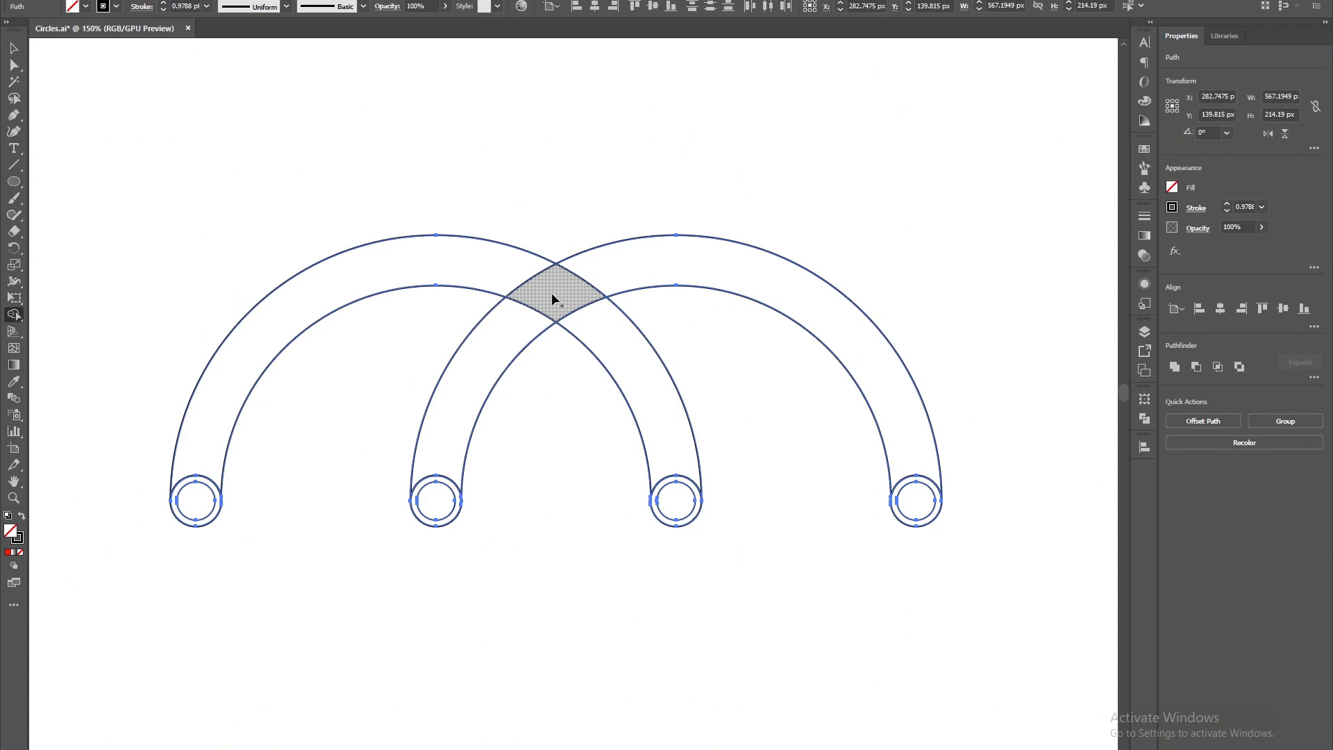
left_click(682, 272)
left_click(482, 277)
left_click(486, 372)
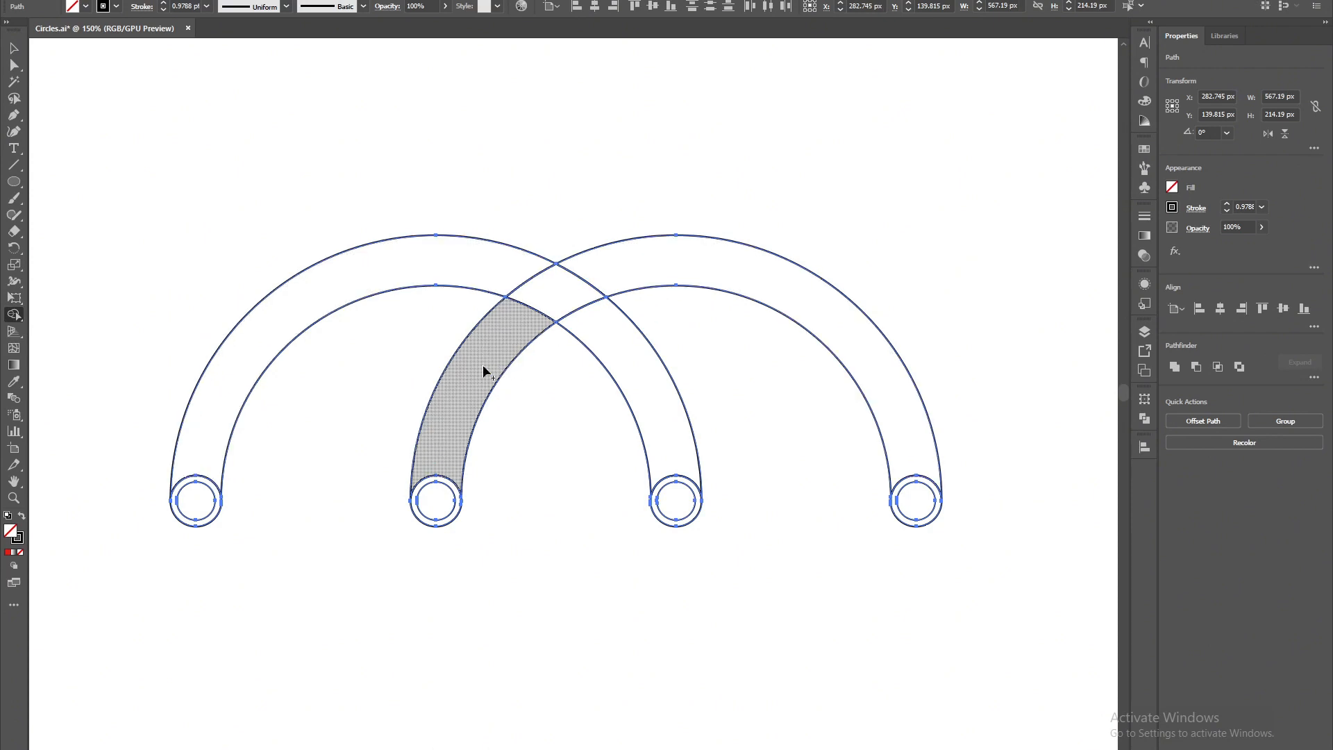
key("v")
left_click(697, 611)
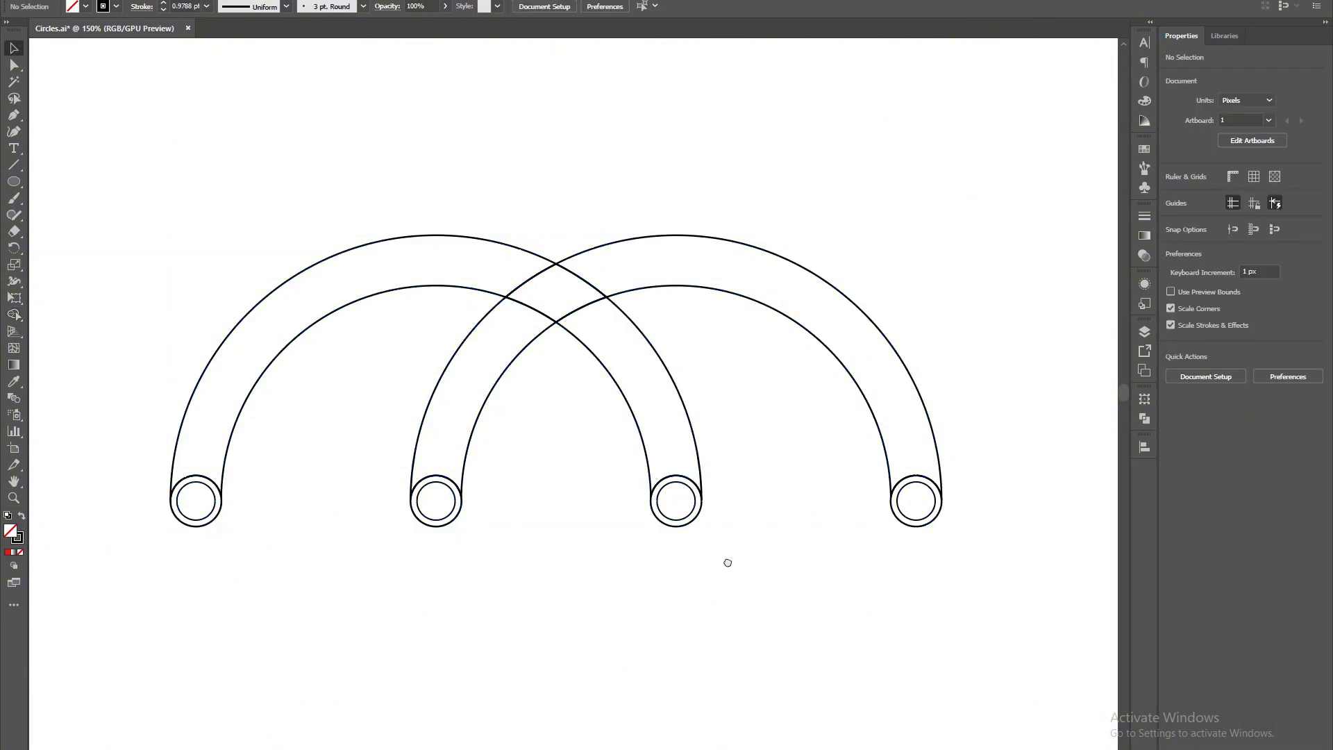
- Move the coloured logo design group up onto the artboard, directly below the overlapping half-rings
left_click_drag(728, 563, 698, 561)
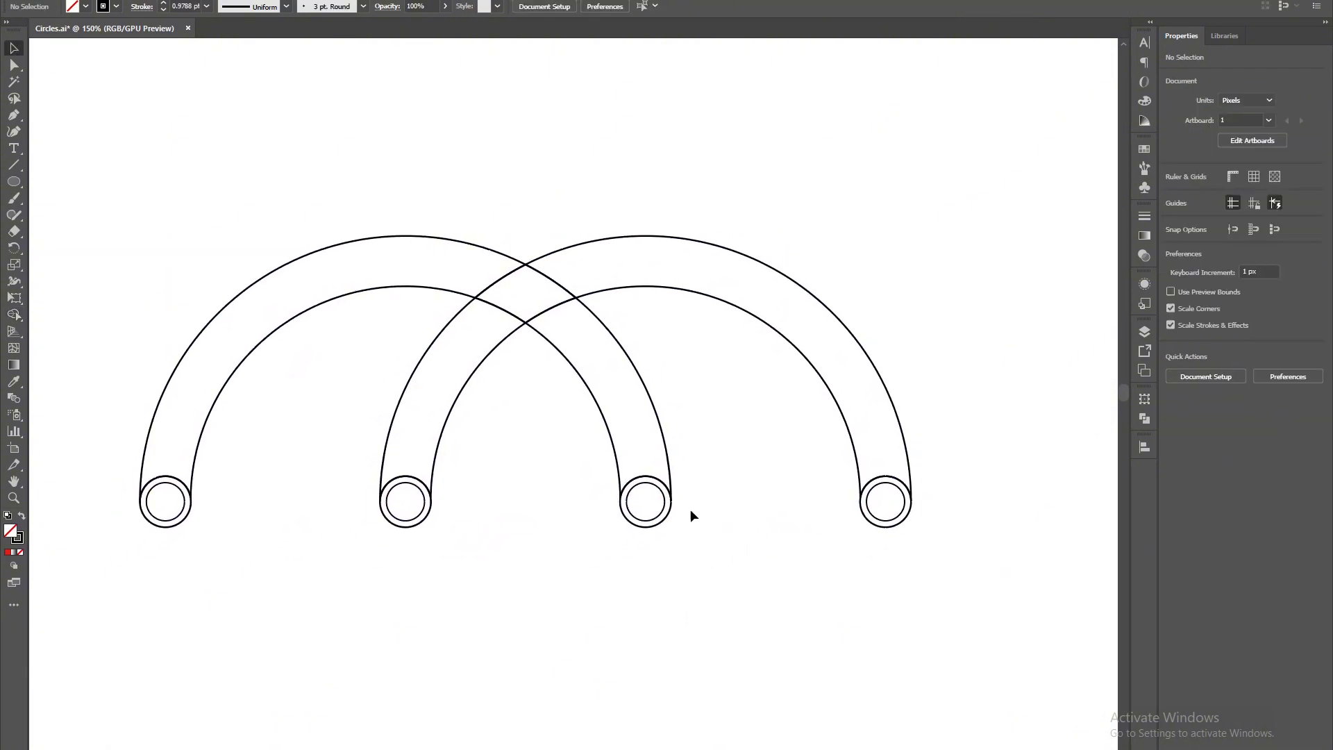
scroll(717, 407, "down", 4)
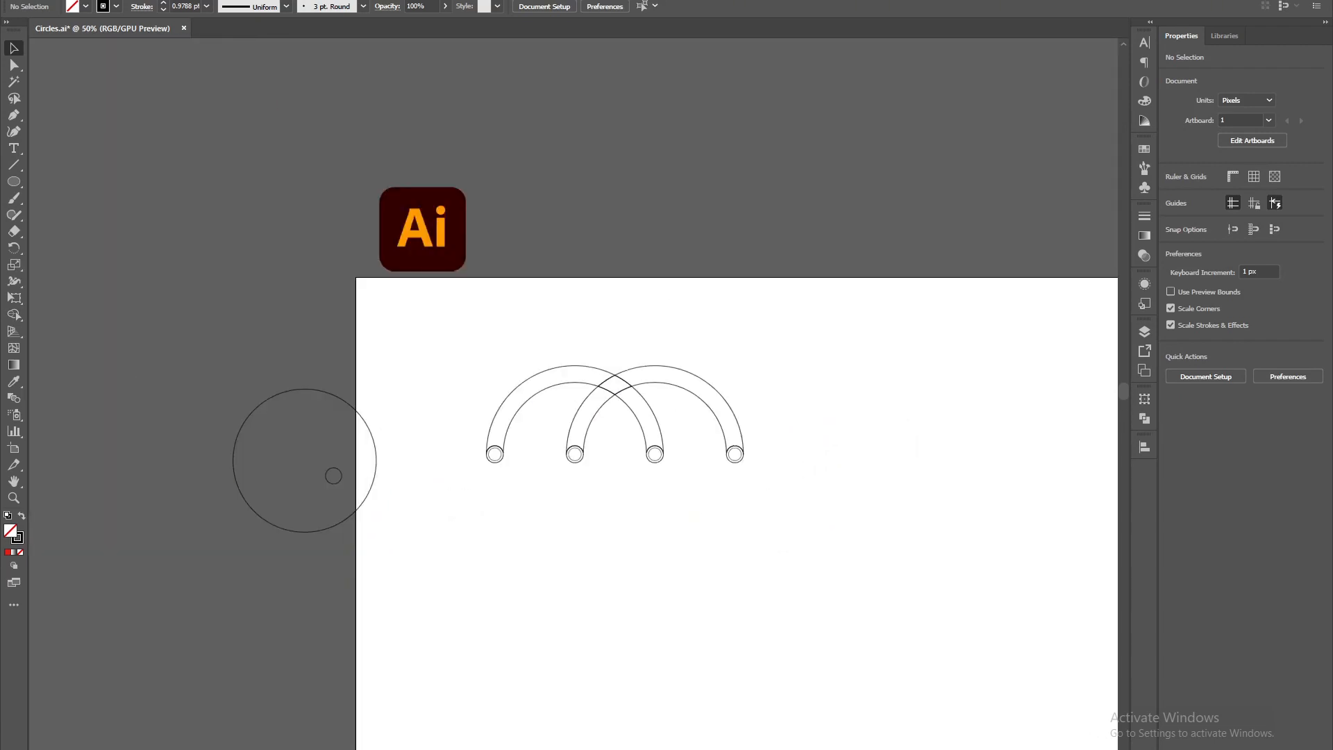
left_click_drag(764, 667, 628, 476)
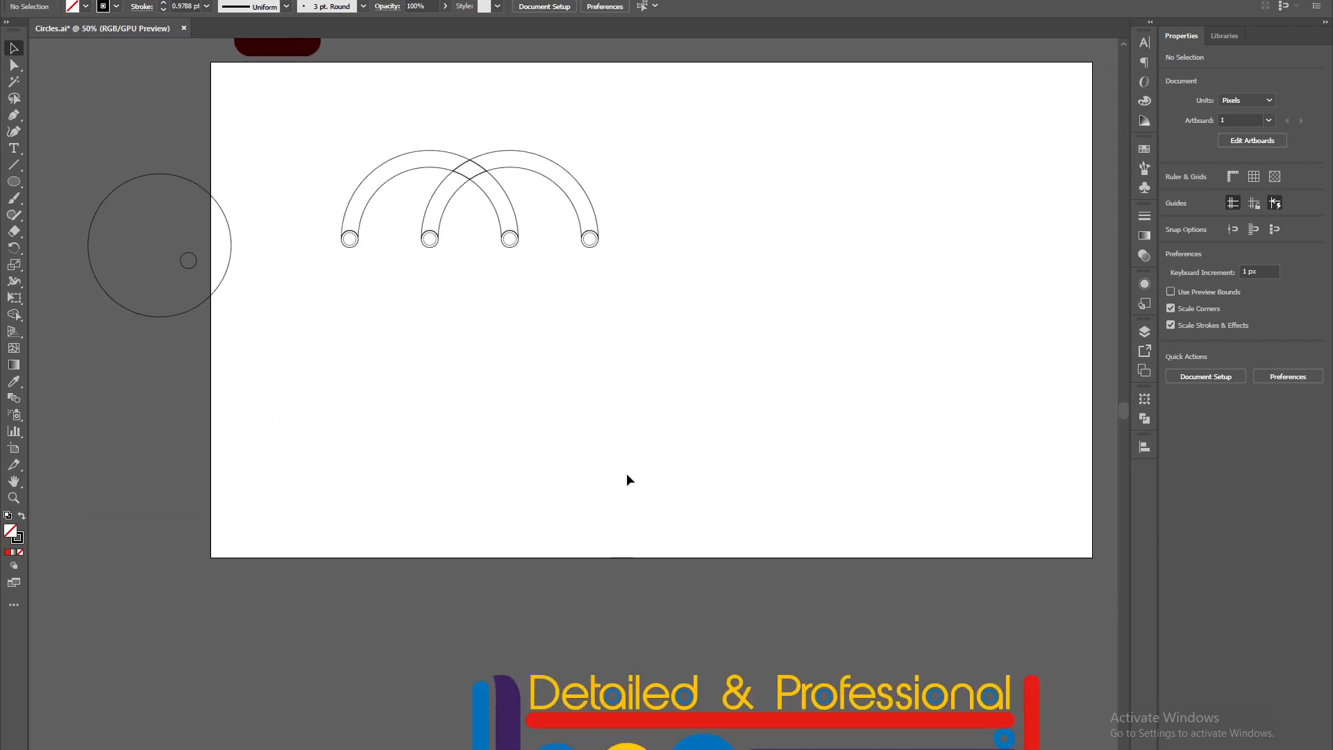
left_click_drag(684, 723, 553, 407)
scroll(509, 511, "down", 2)
scroll(517, 468, "up", 3)
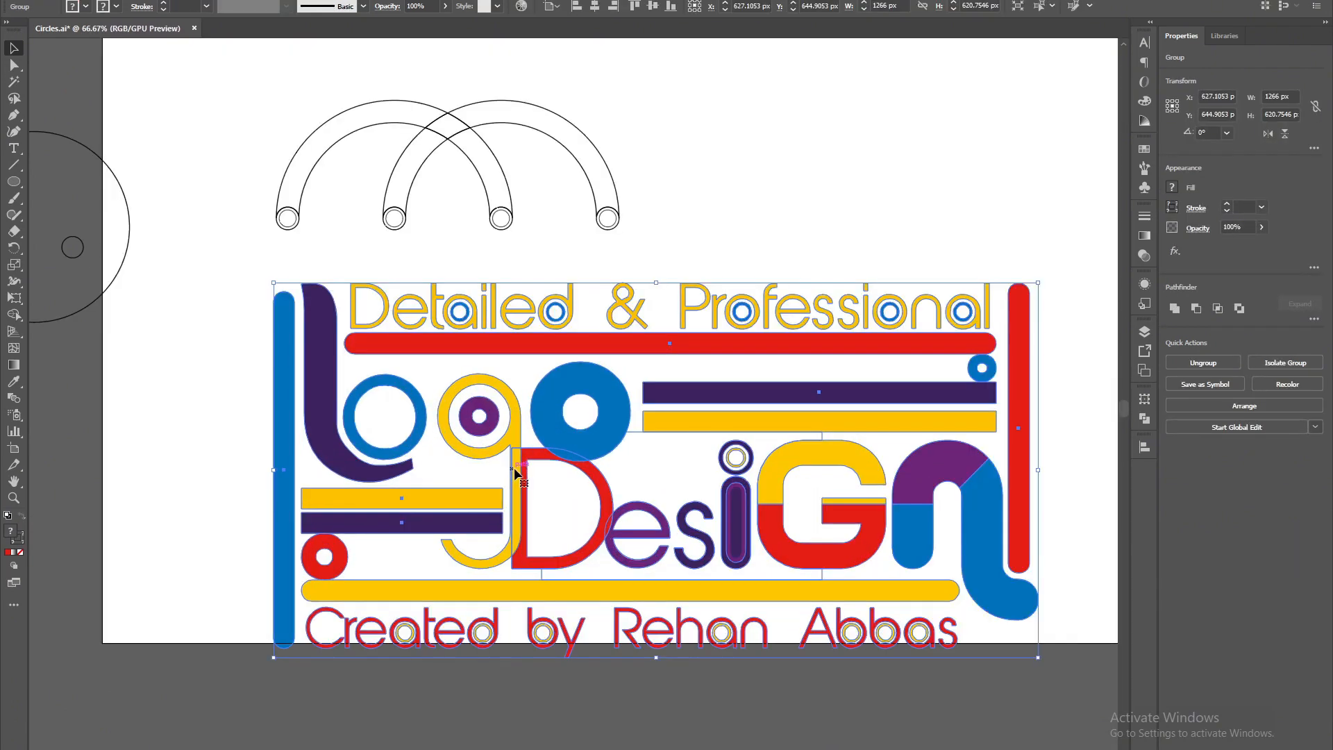
scroll(707, 472, "down", 3)
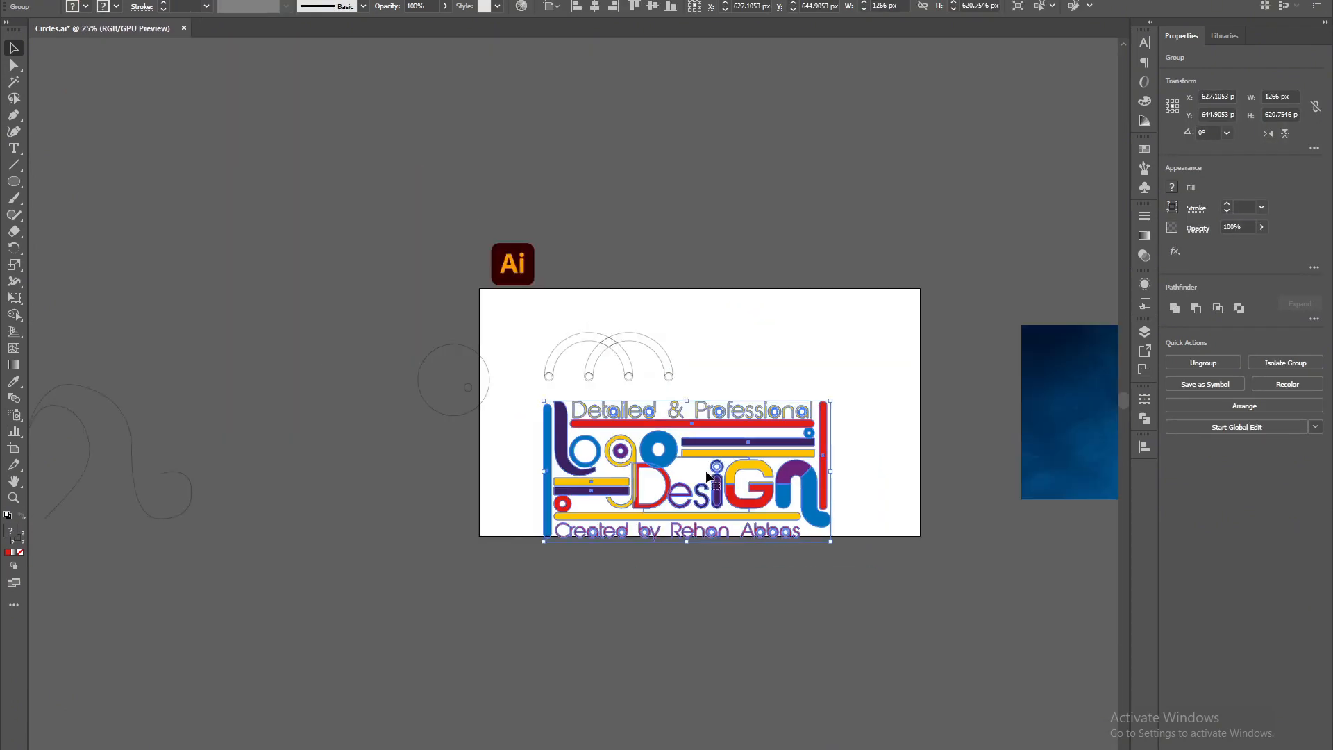
- Reposition the logo design group lower, leaving more space between it and the half-rings
left_click_drag(802, 469, 773, 641)
scroll(627, 361, "up", 4)
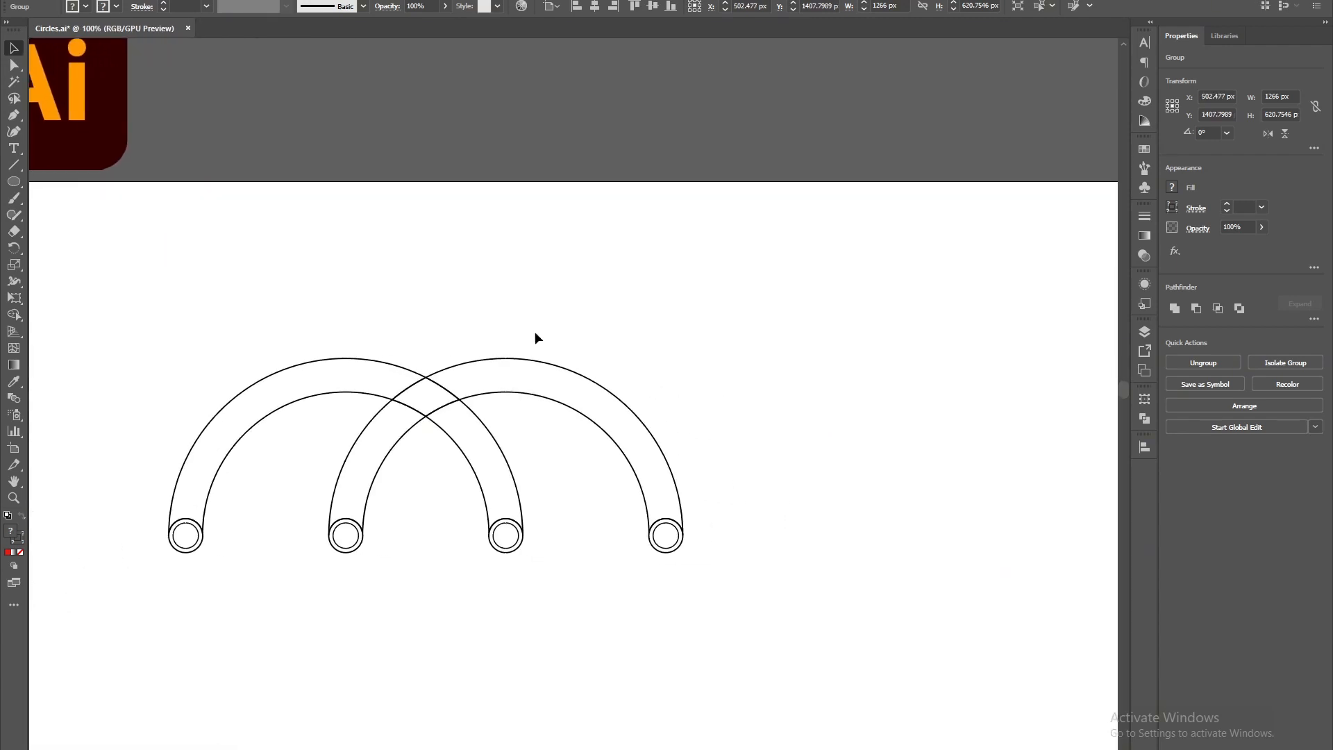
scroll(579, 673, "down", 4)
left_click_drag(594, 736, 468, 557)
scroll(458, 524, "up", 4)
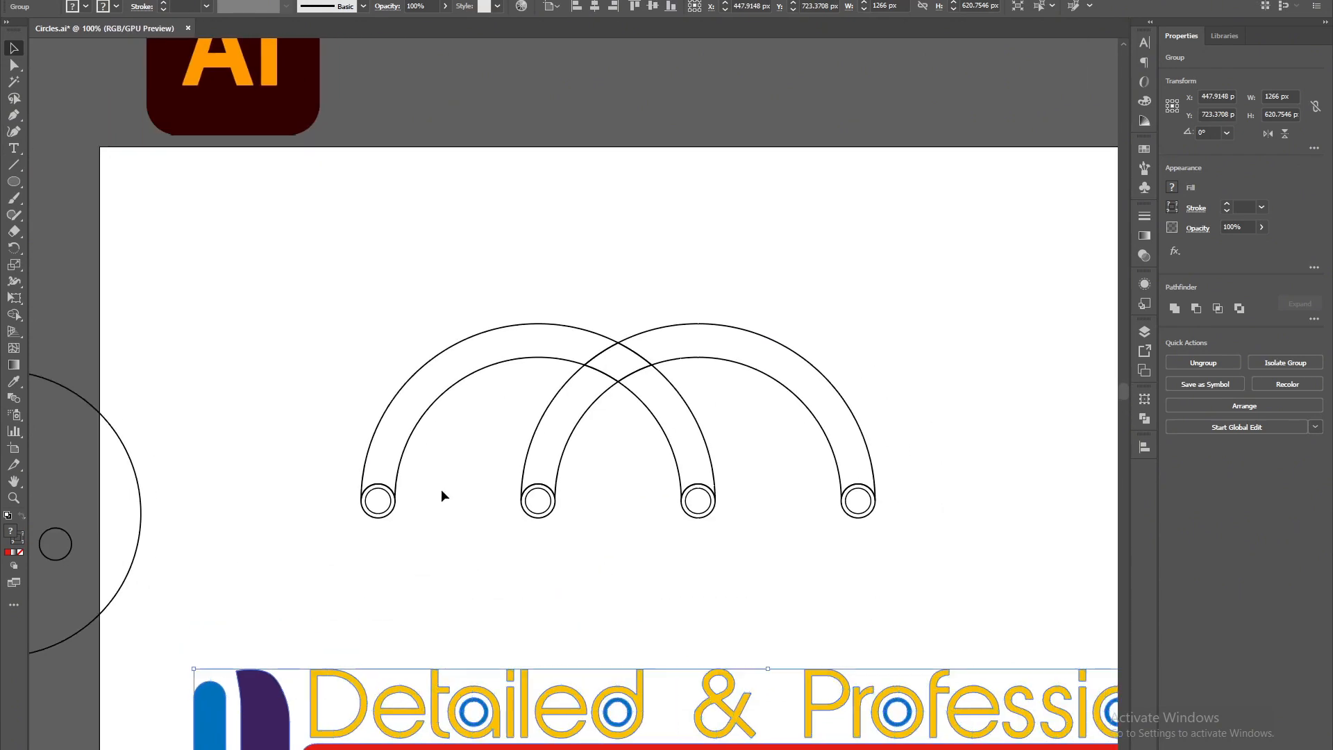
- Fill the left outer band with the logo design's red bar colour using the Eyedropper, leaving no stroke
left_click_drag(392, 354, 436, 391)
left_click_drag(536, 551, 416, 428)
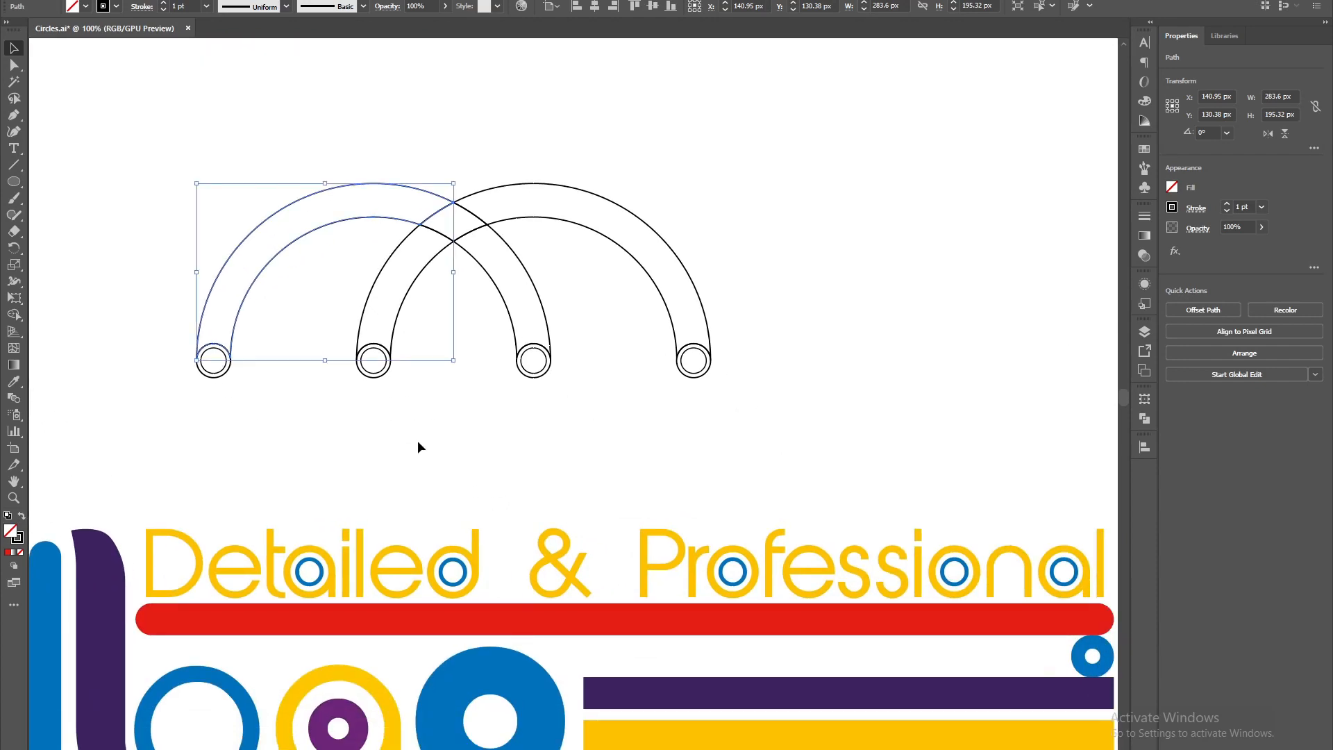
key("i")
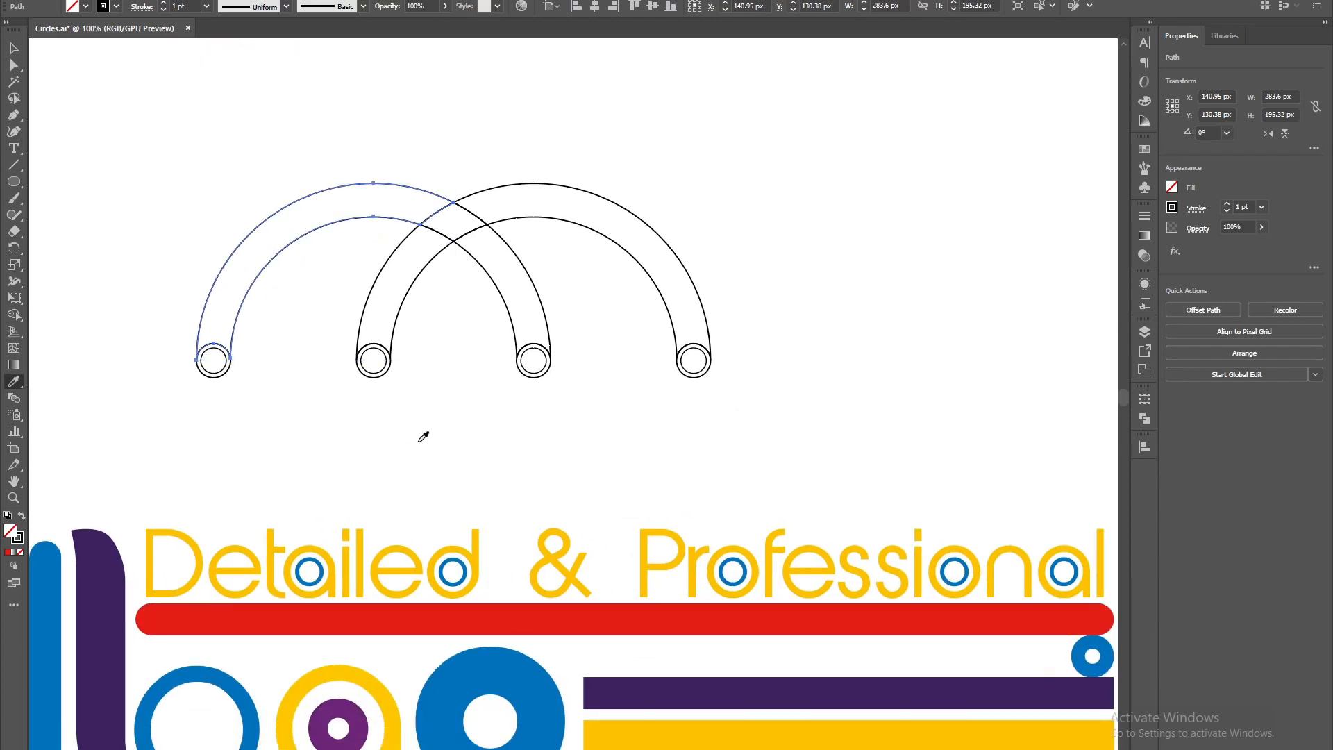
left_click(417, 613)
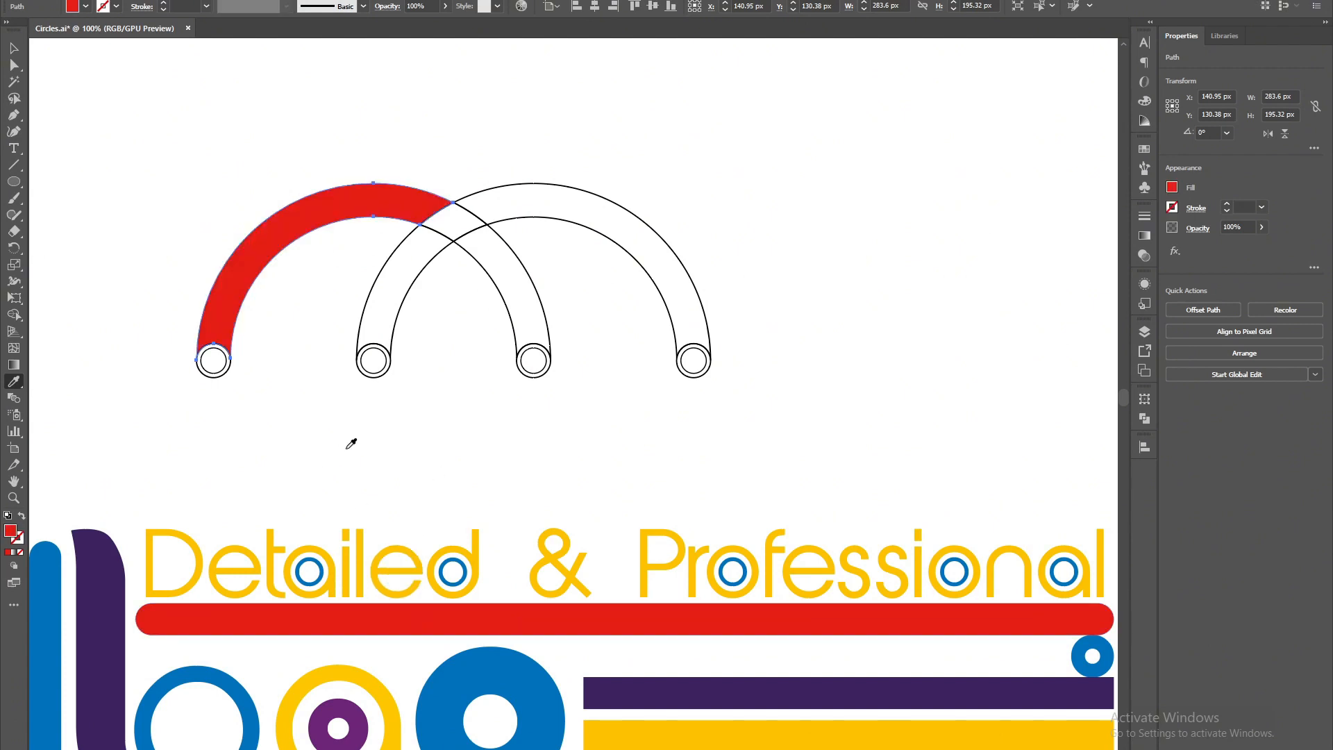
key("v")
left_click(476, 460)
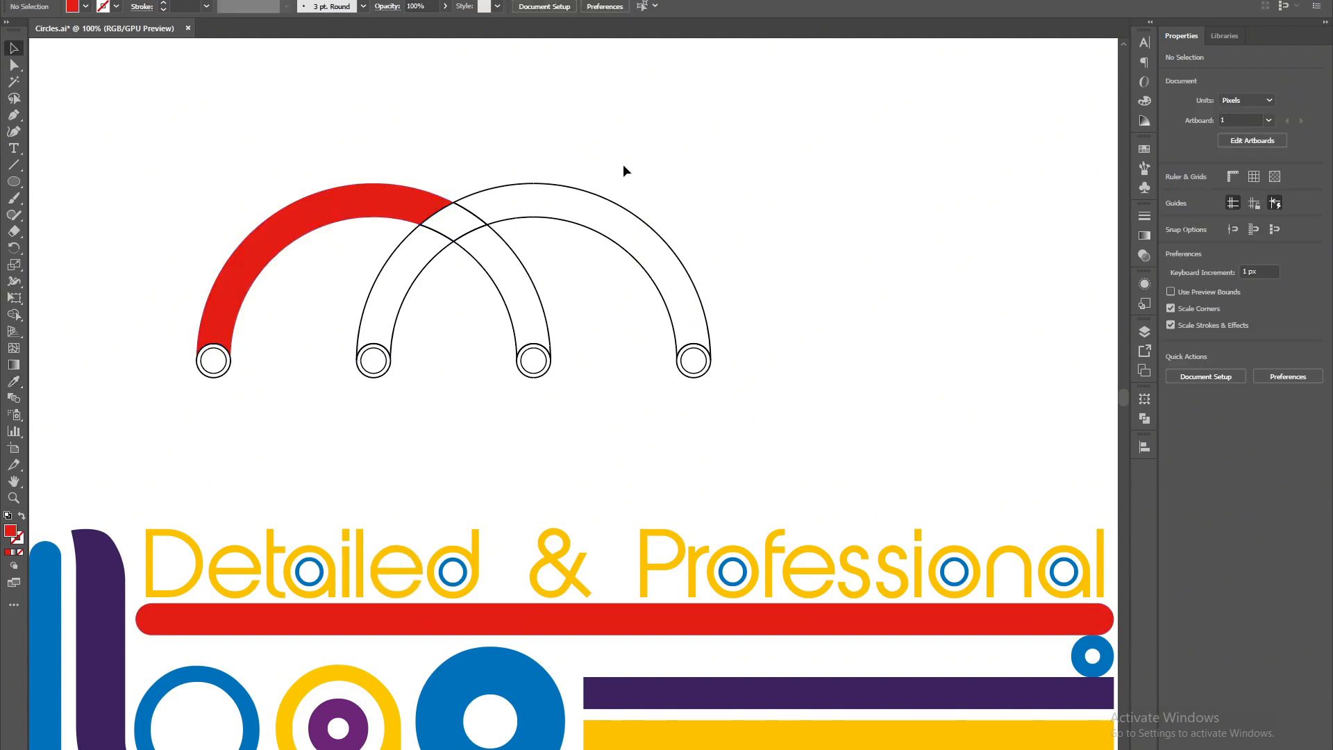
- Fill the right outer band with the logo design's yellow bar colour using the Eyedropper, leaving no stroke
left_click(585, 229)
key("i")
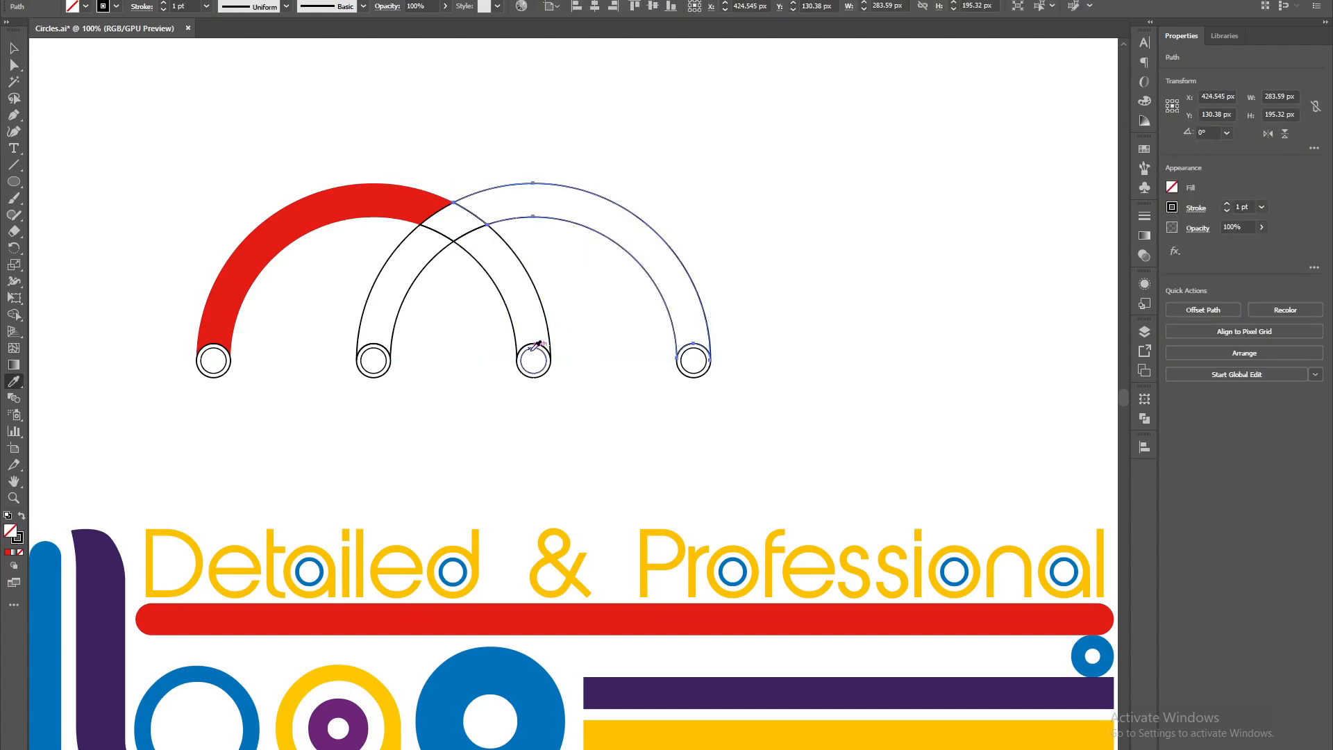
left_click(712, 729)
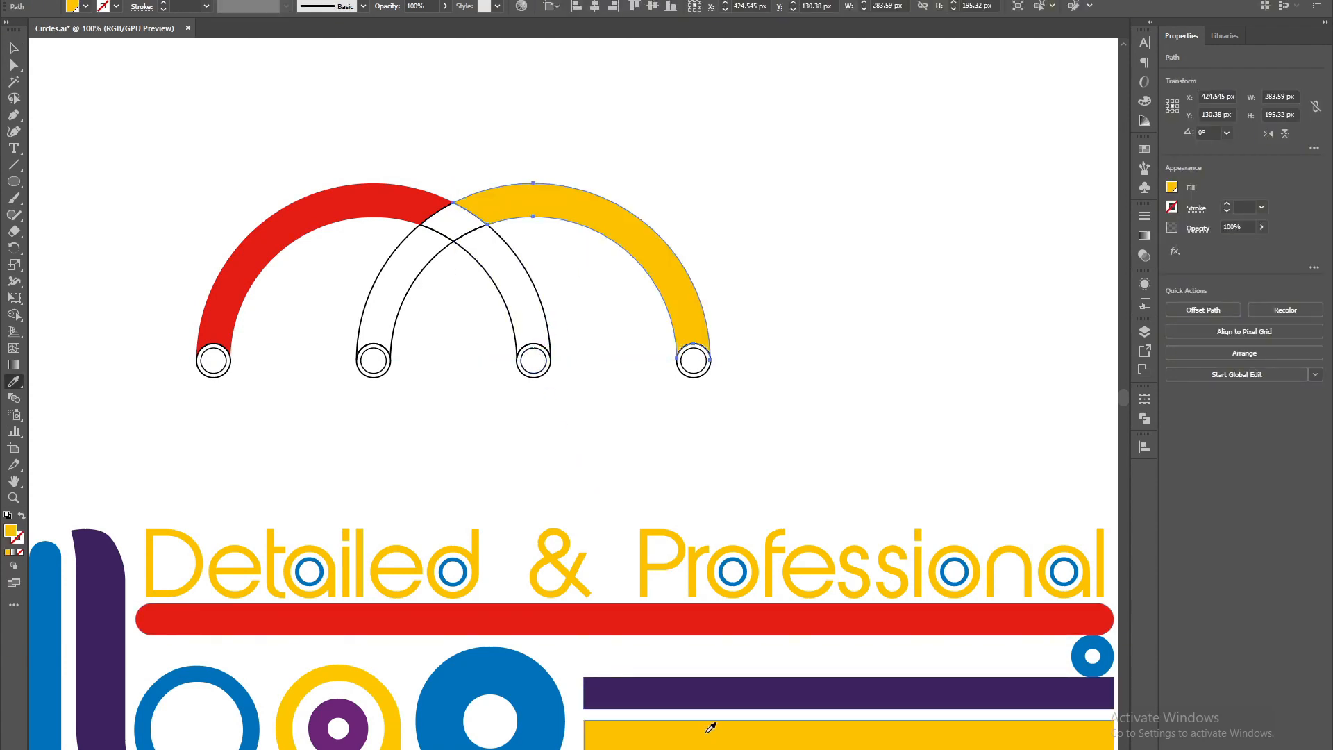
key("v")
left_click(603, 486)
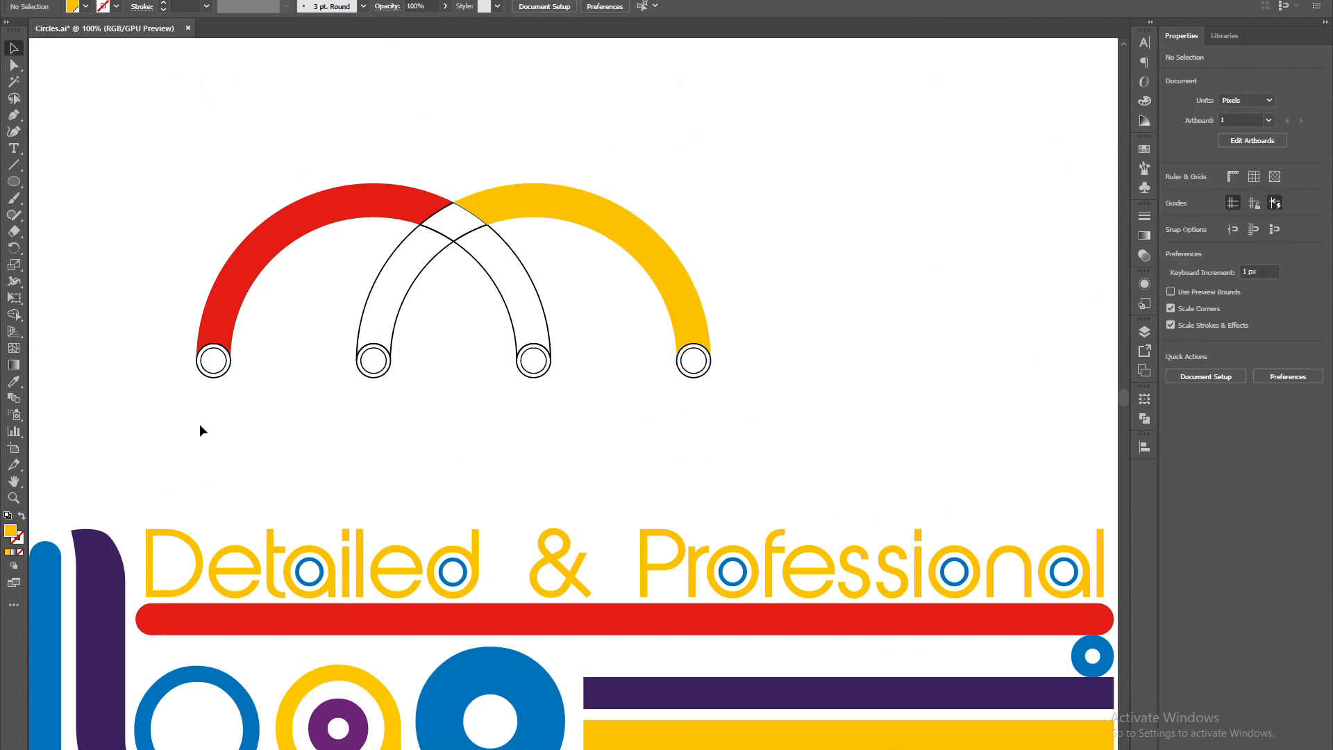
scroll(194, 391, "up", 5)
left_click_drag(304, 367, 366, 261)
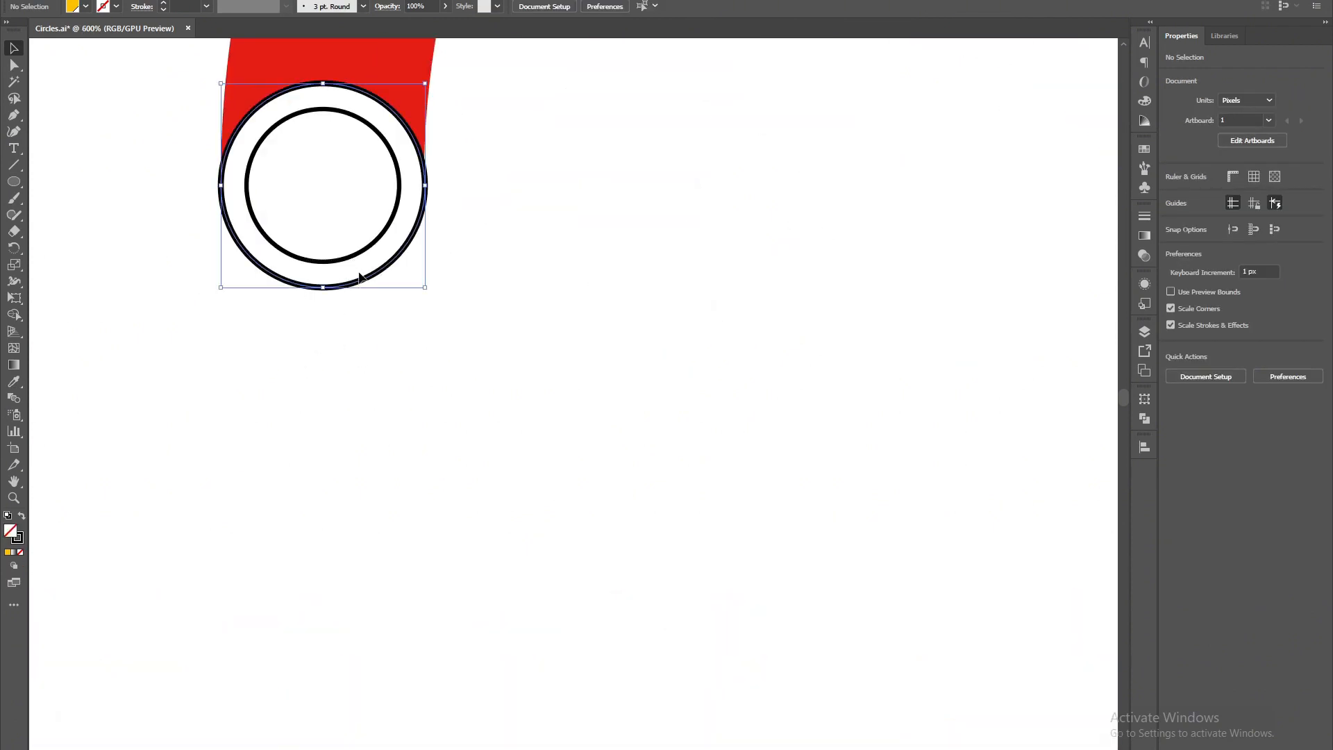
scroll(364, 306, "down", 4)
left_click_drag(608, 338, 468, 318)
scroll(442, 303, "up", 3)
scroll(394, 389, "down", 3)
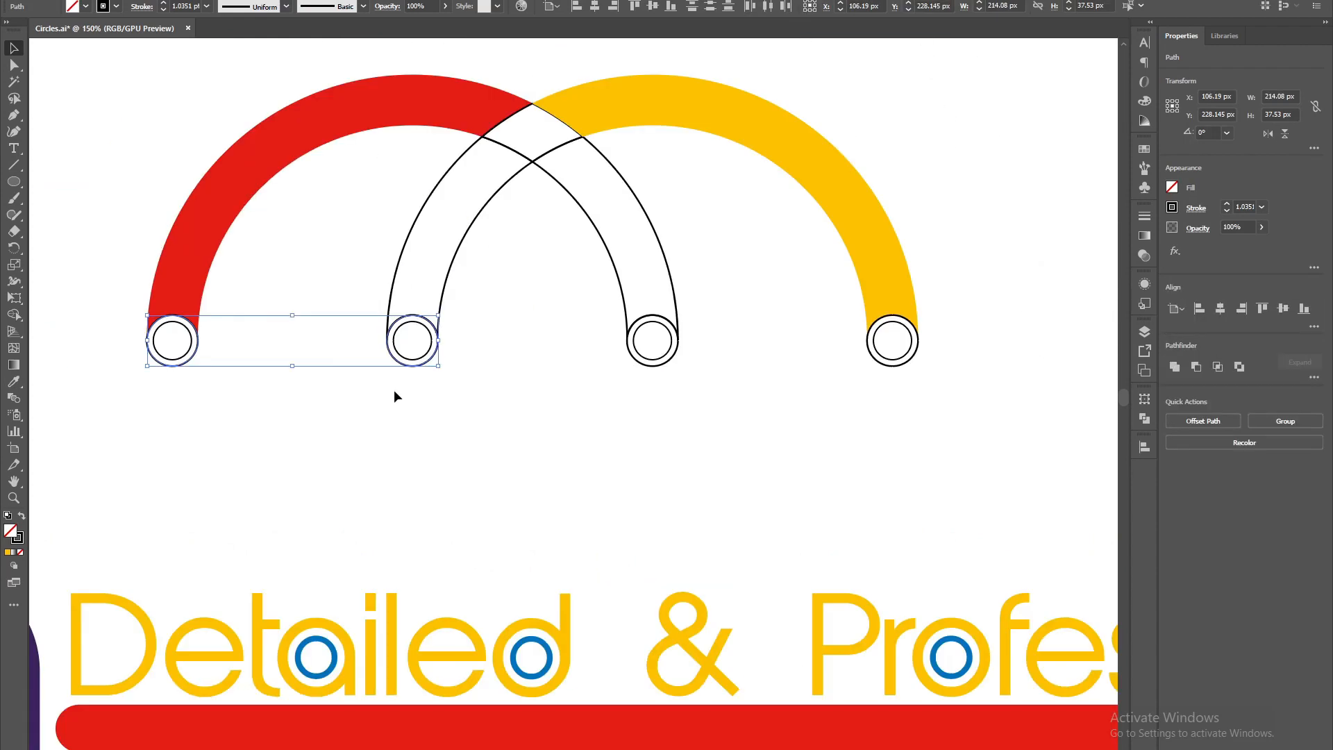
left_click(402, 405)
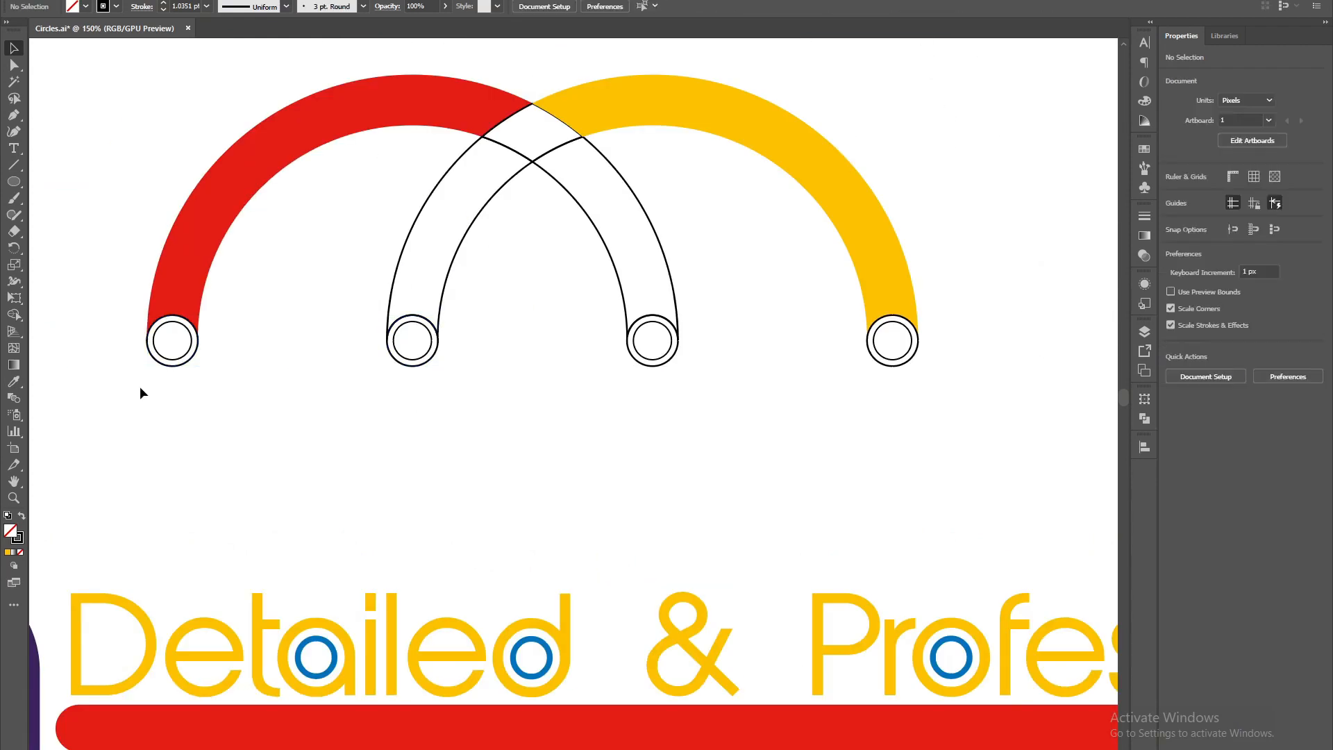
- Sample the yellow band's colour onto the outer circles of the two leftmost ends and swap it from fill to stroke
left_click_drag(185, 361, 188, 358)
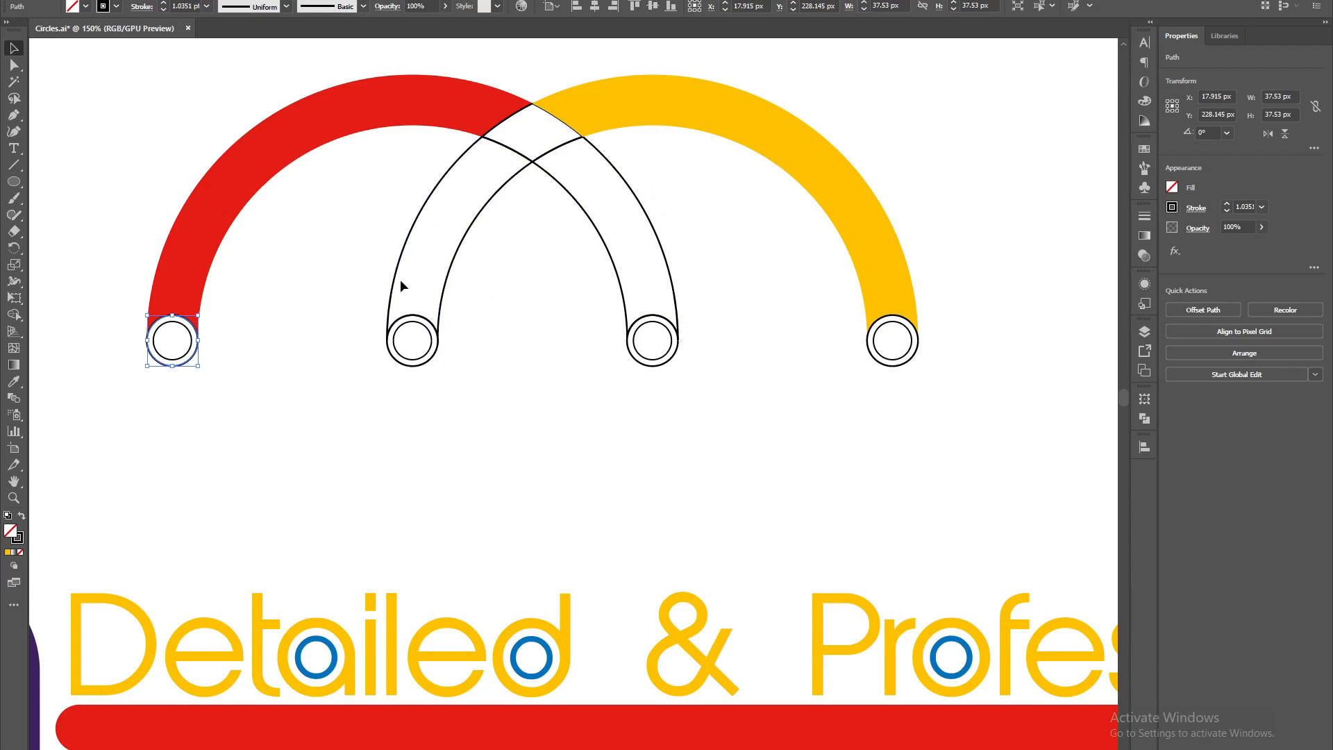
scroll(397, 364, "up", 4)
left_click_drag(403, 393, 465, 362)
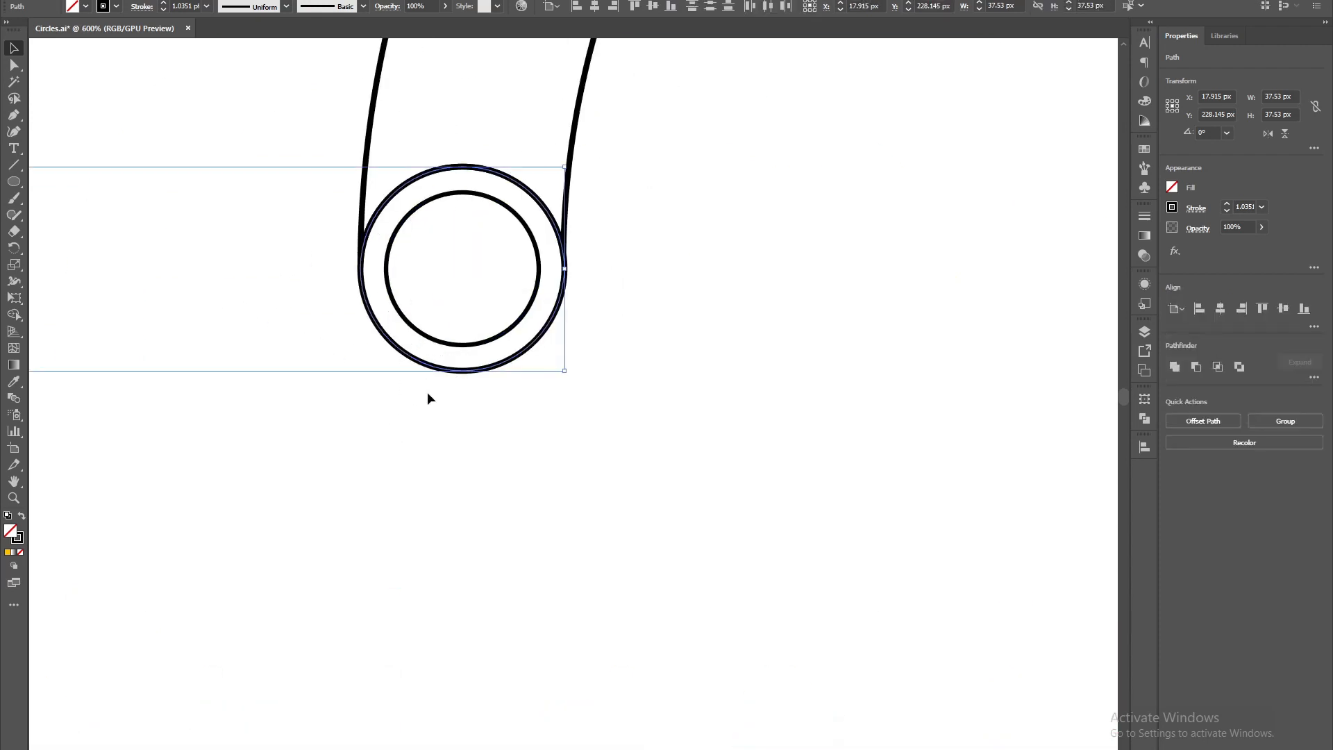
scroll(425, 391, "down", 3)
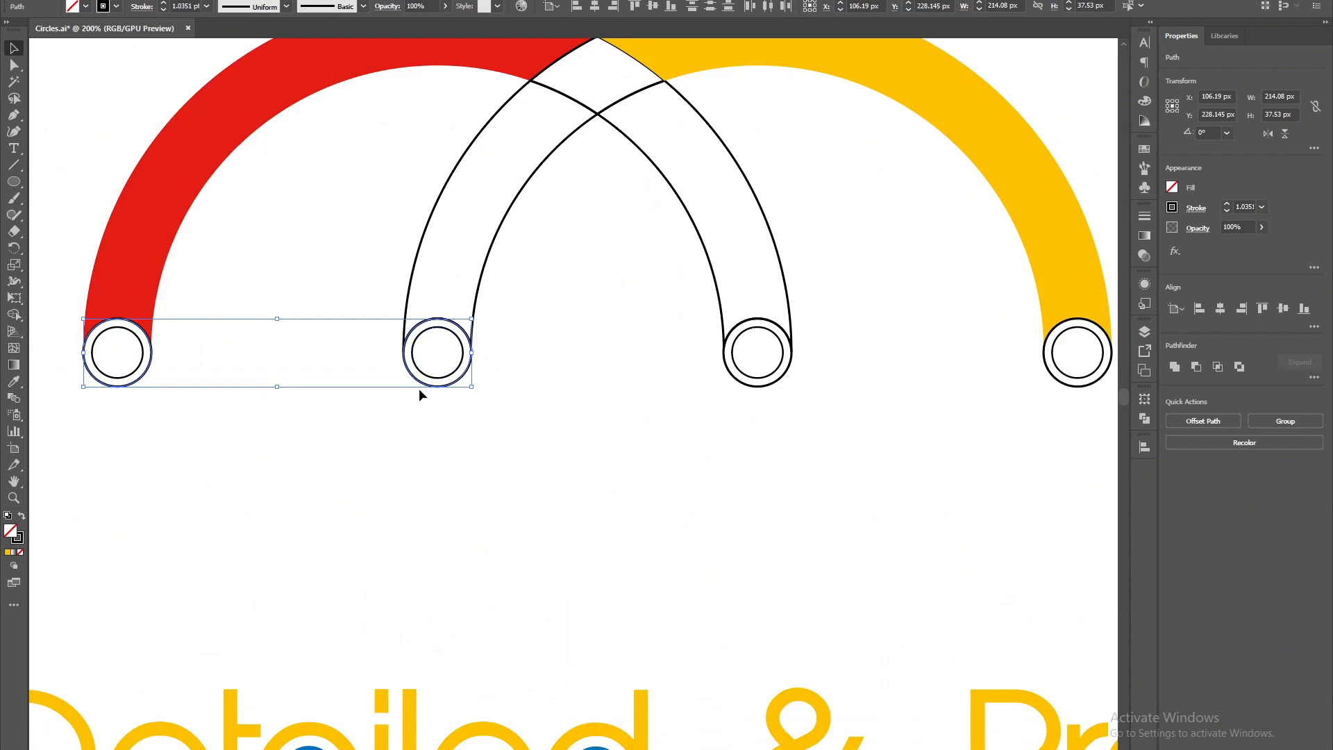
key("i")
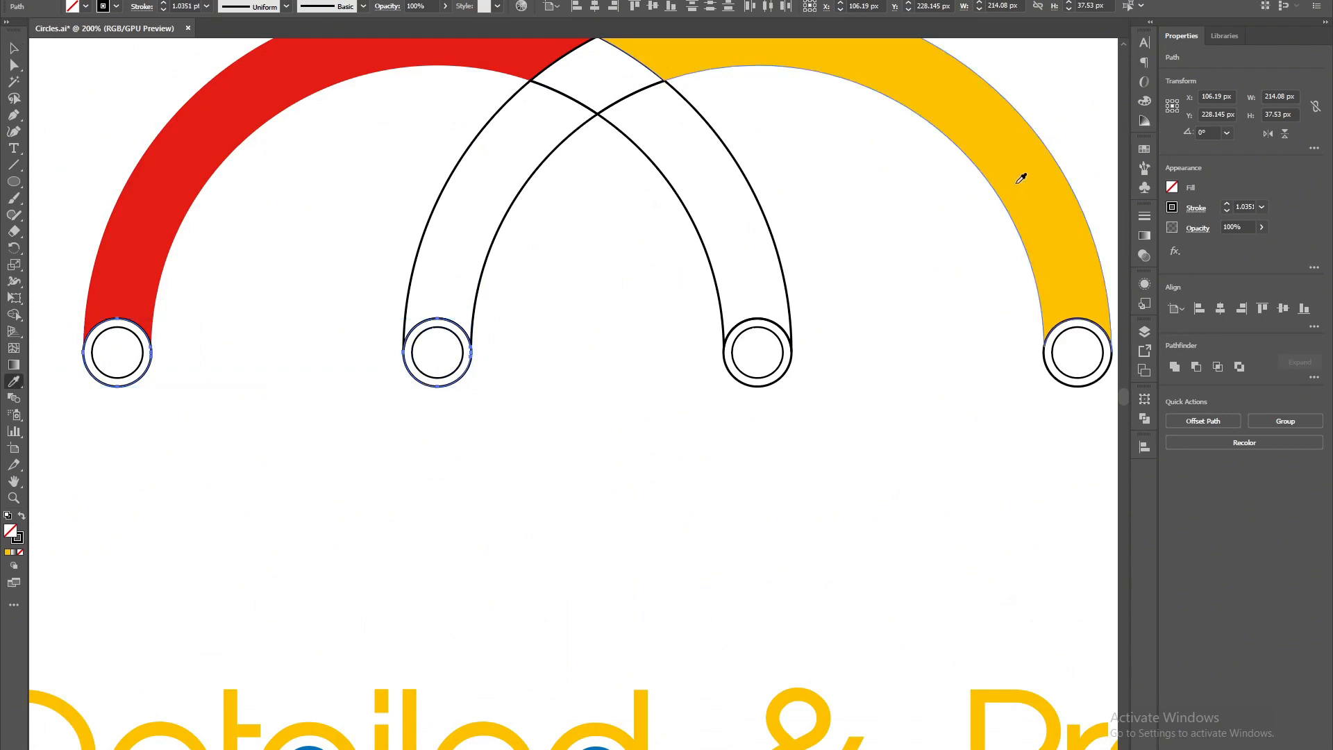
left_click(995, 197)
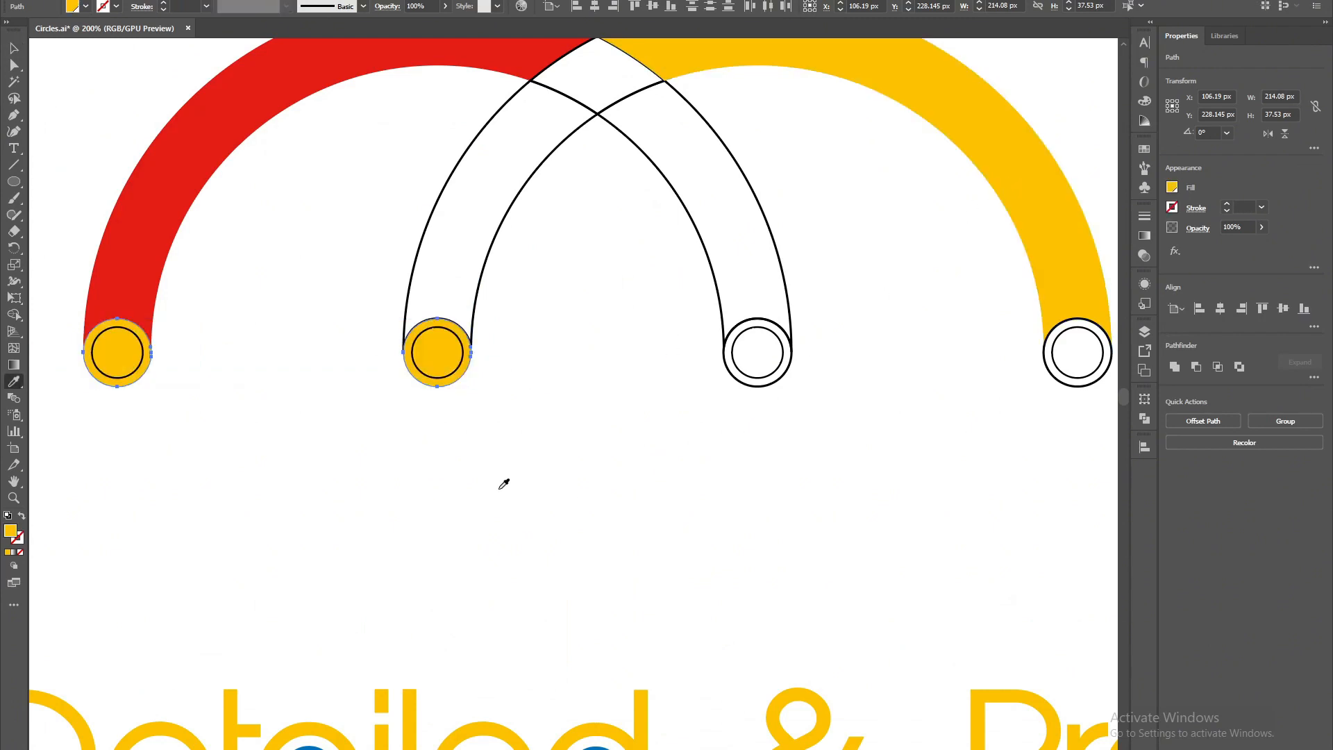
key("shift+x")
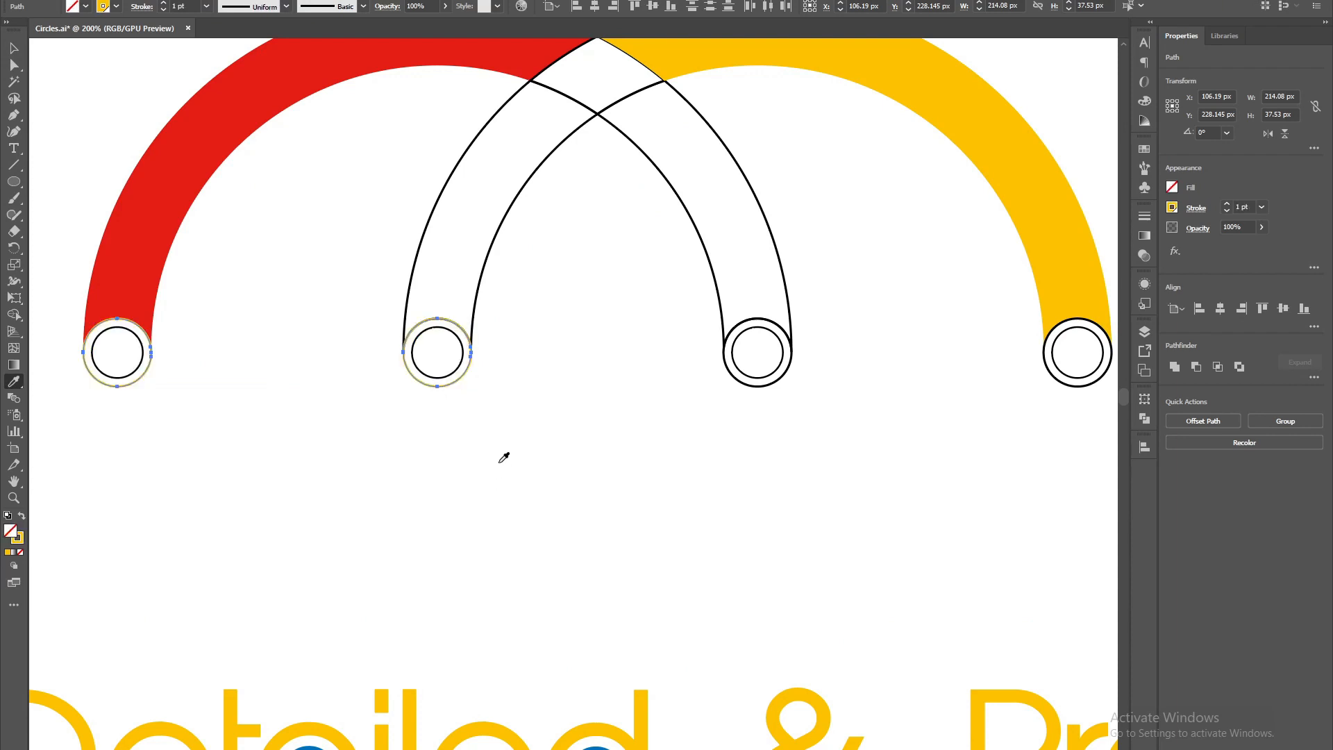
scroll(421, 375, "up", 6)
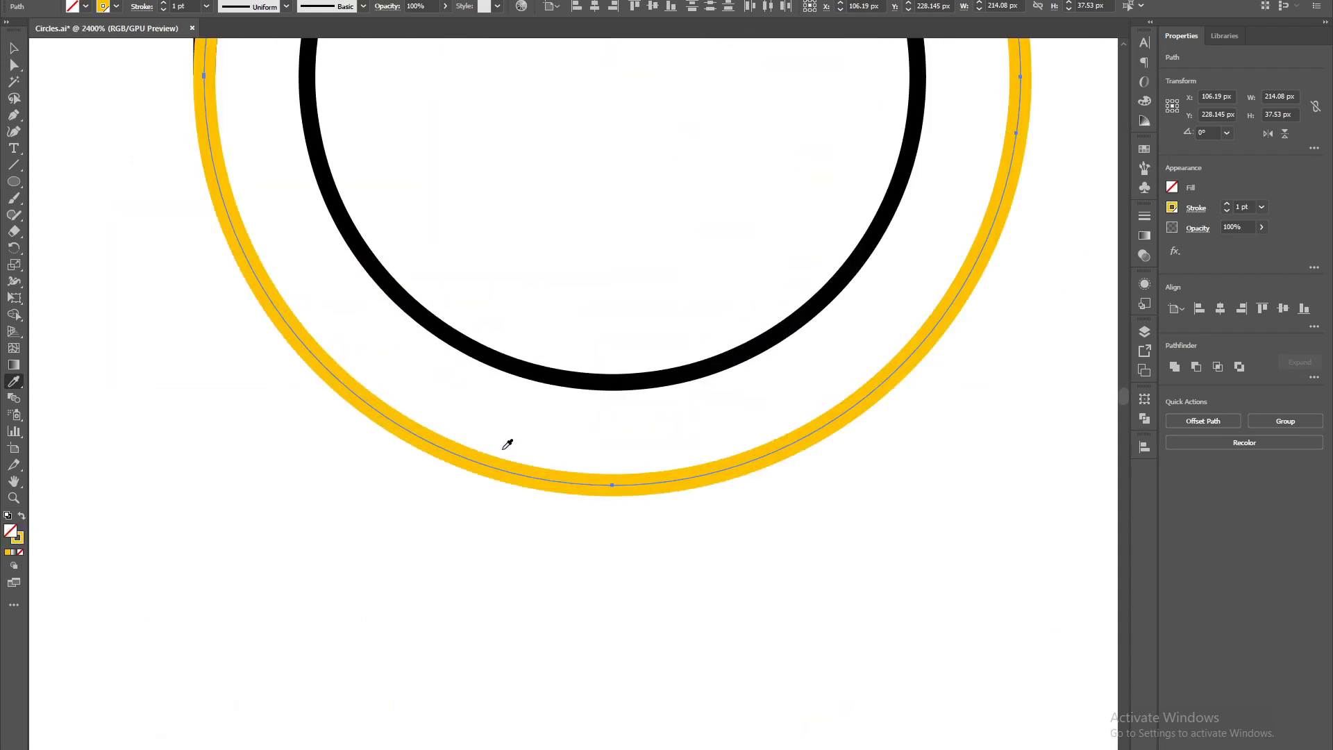
scroll(490, 454, "down", 8)
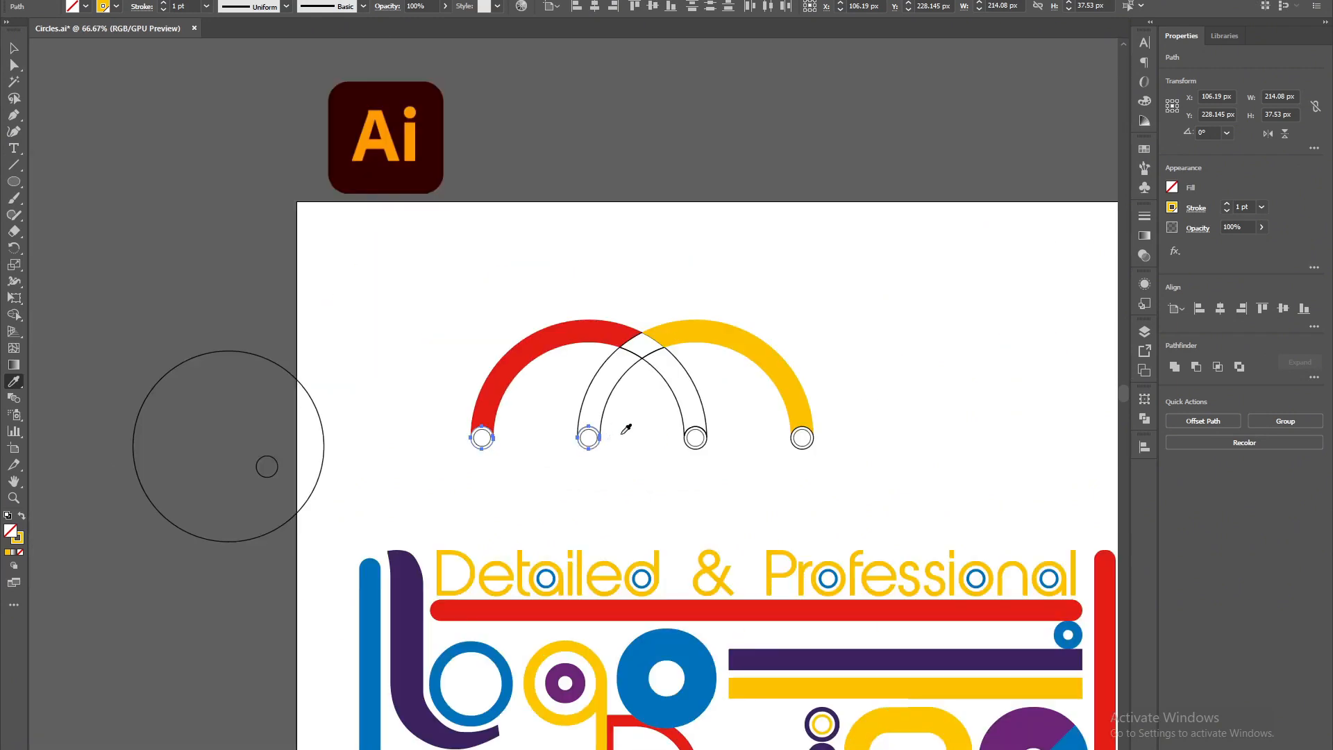
- Try adding a 5 pt stroke to the yellow band
scroll(629, 428, "up", 3)
scroll(799, 371, "up", 4)
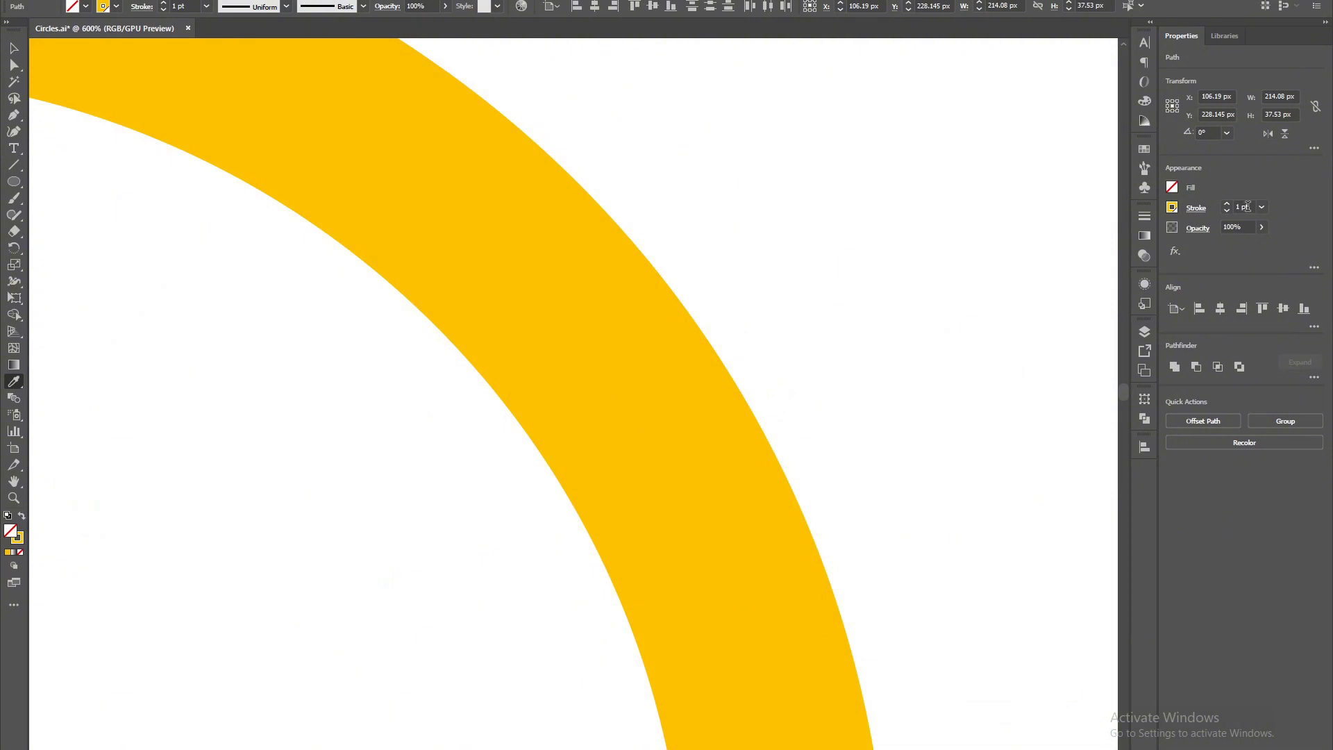
key("v")
left_click_drag(859, 274, 598, 449)
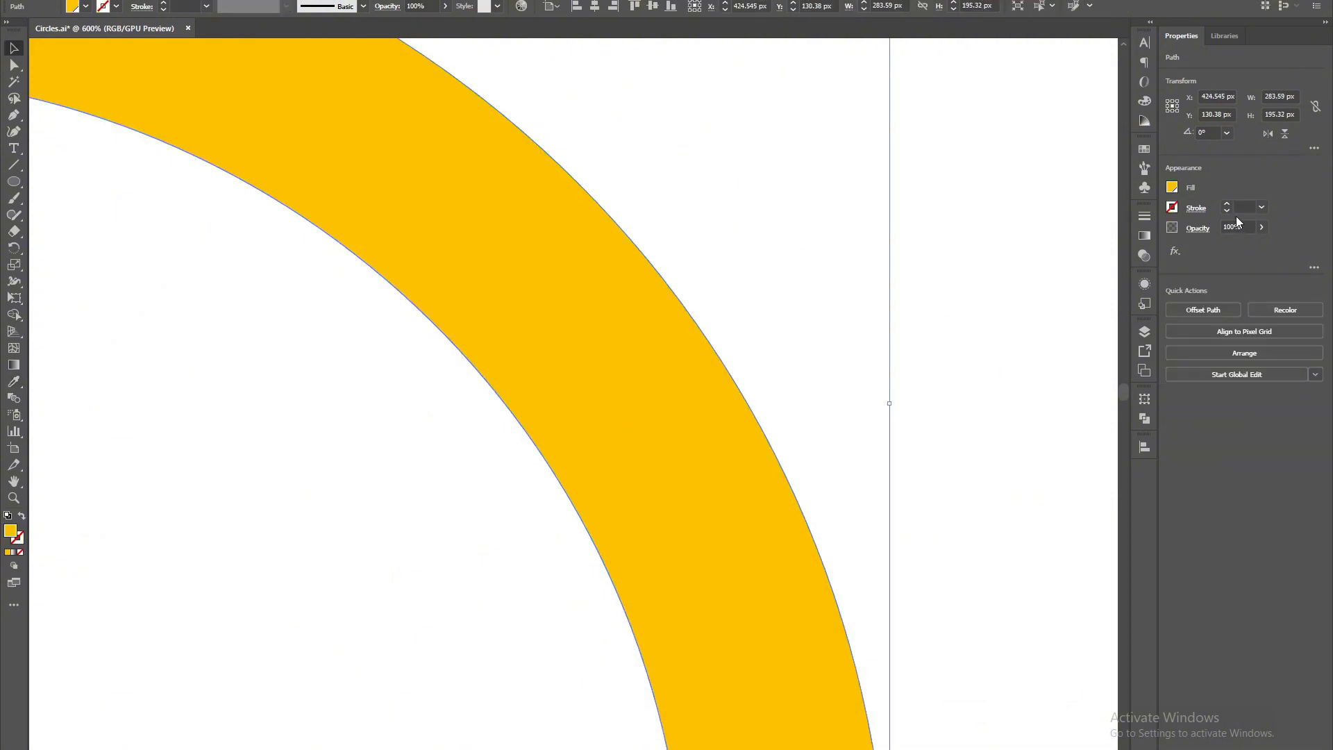
scroll(1245, 207, "up", 3)
scroll(1245, 207, "up", 2)
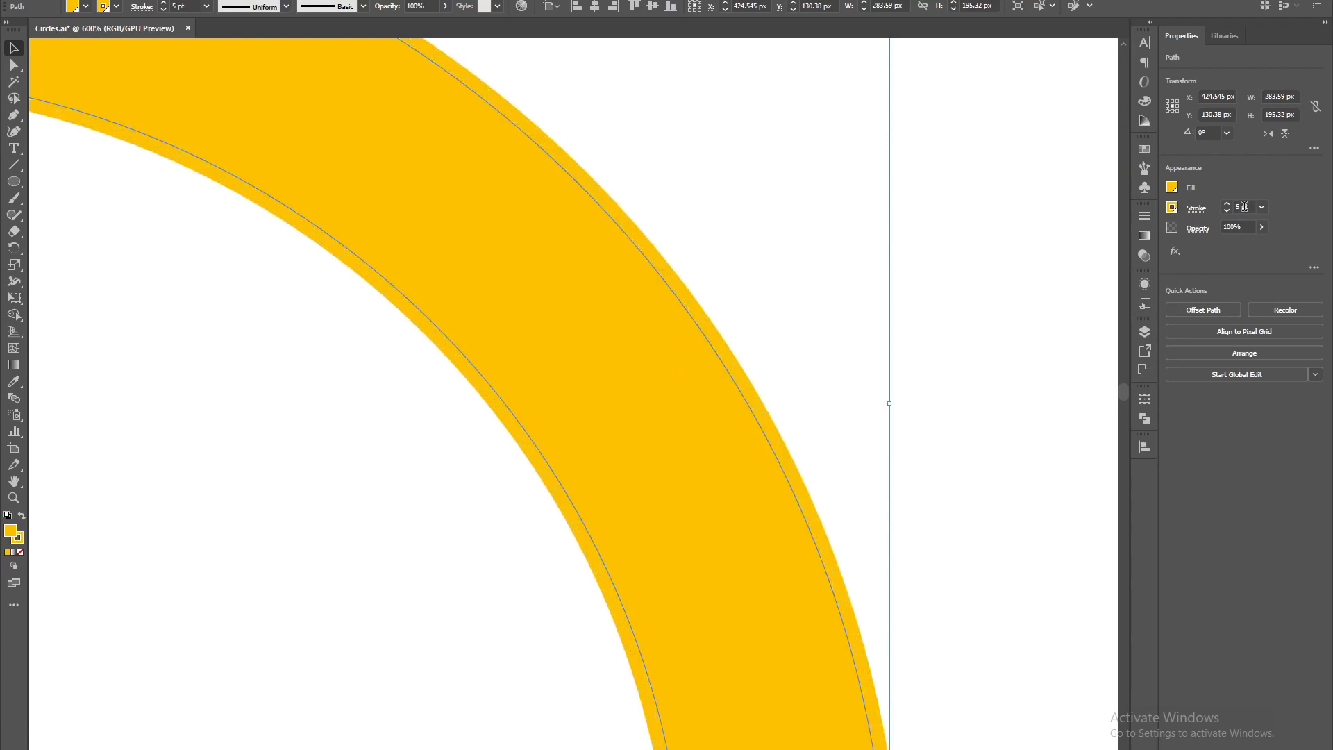
scroll(1244, 207, "down", 5)
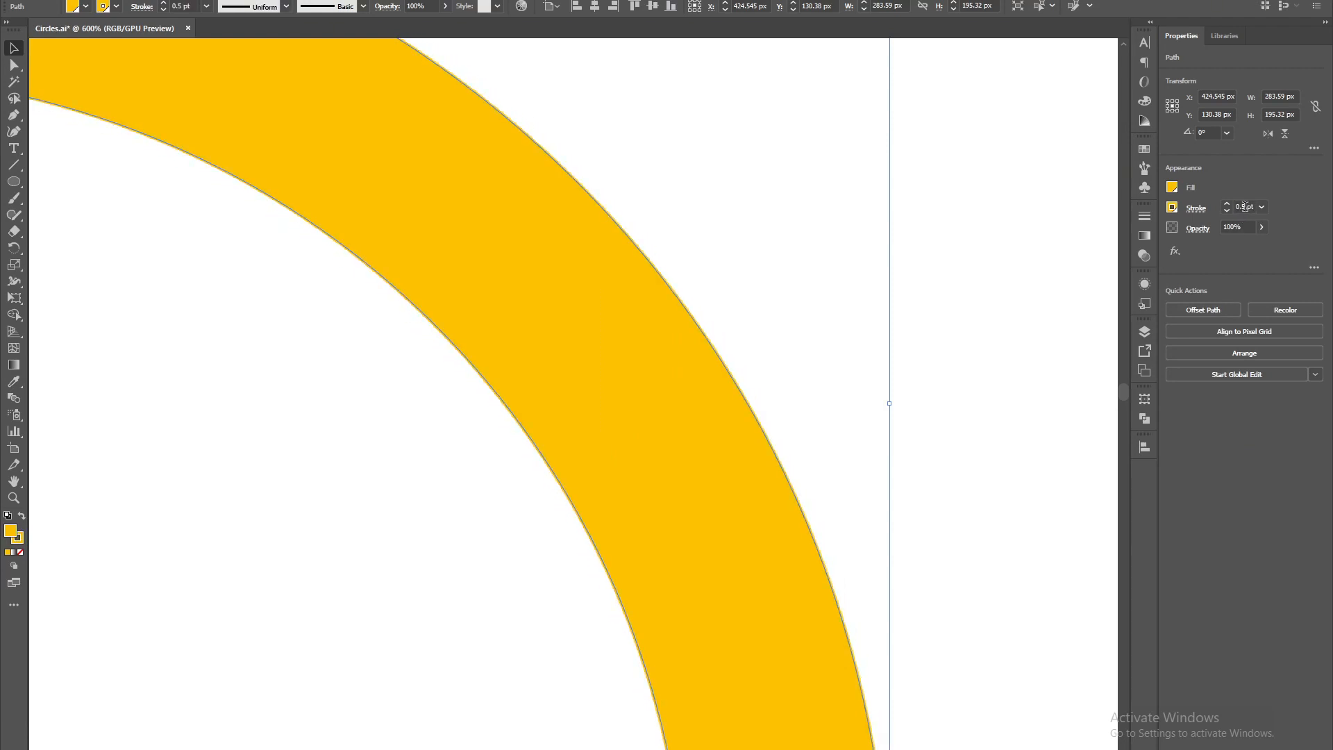
scroll(1250, 206, "down", 1)
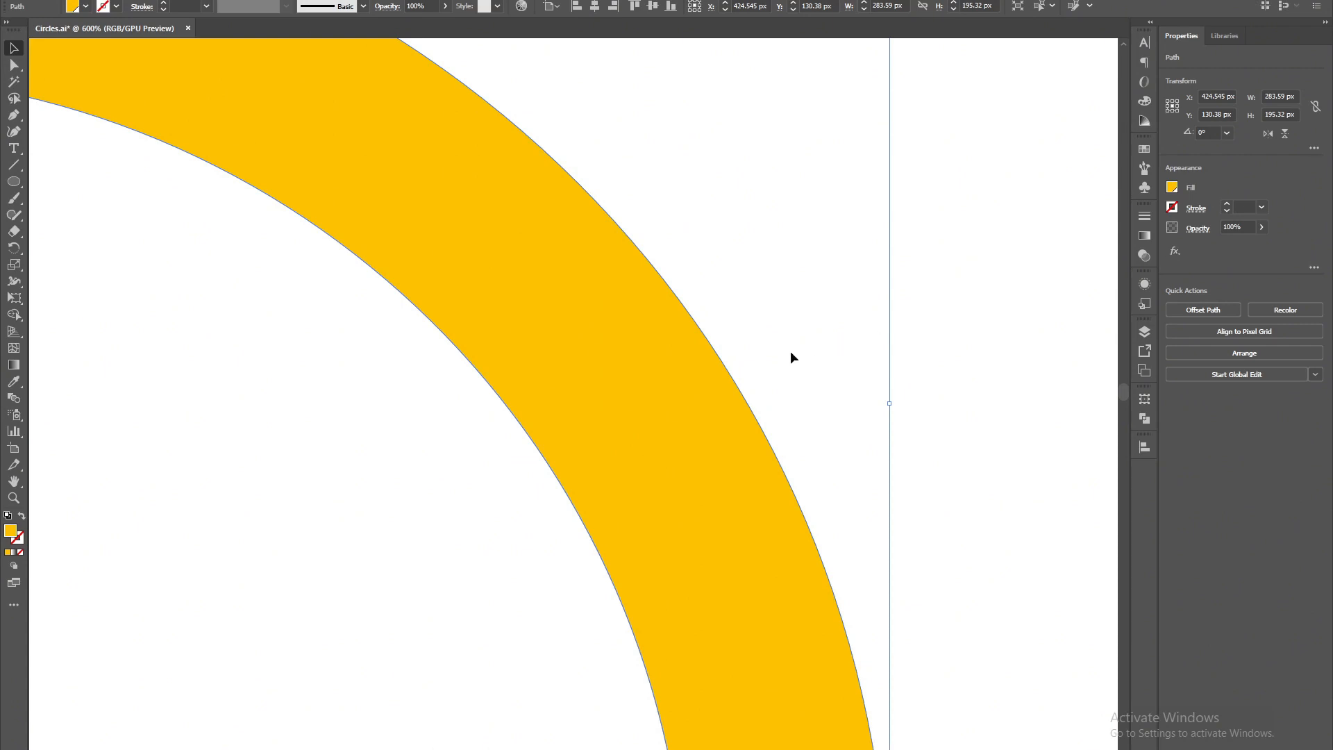
left_click(852, 239)
- Select the inner circles at the two leftmost ends of the half-rings
scroll(851, 239, "down", 7)
scroll(718, 268, "up", 5)
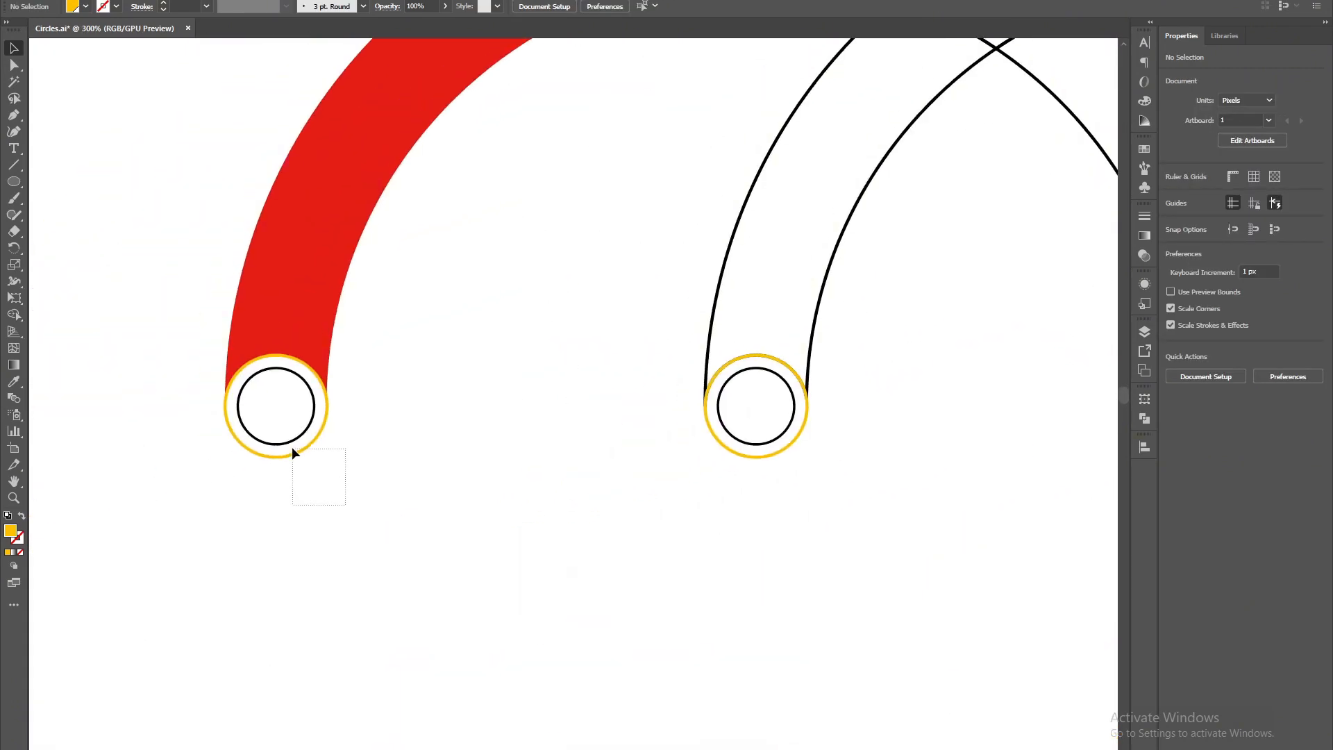
left_click_drag(293, 449, 294, 449)
mouse_move(665, 507)
left_mouse_down()
mouse_move(340, 508)
mouse_move(667, 509)
left_mouse_up()
left_click(238, 409)
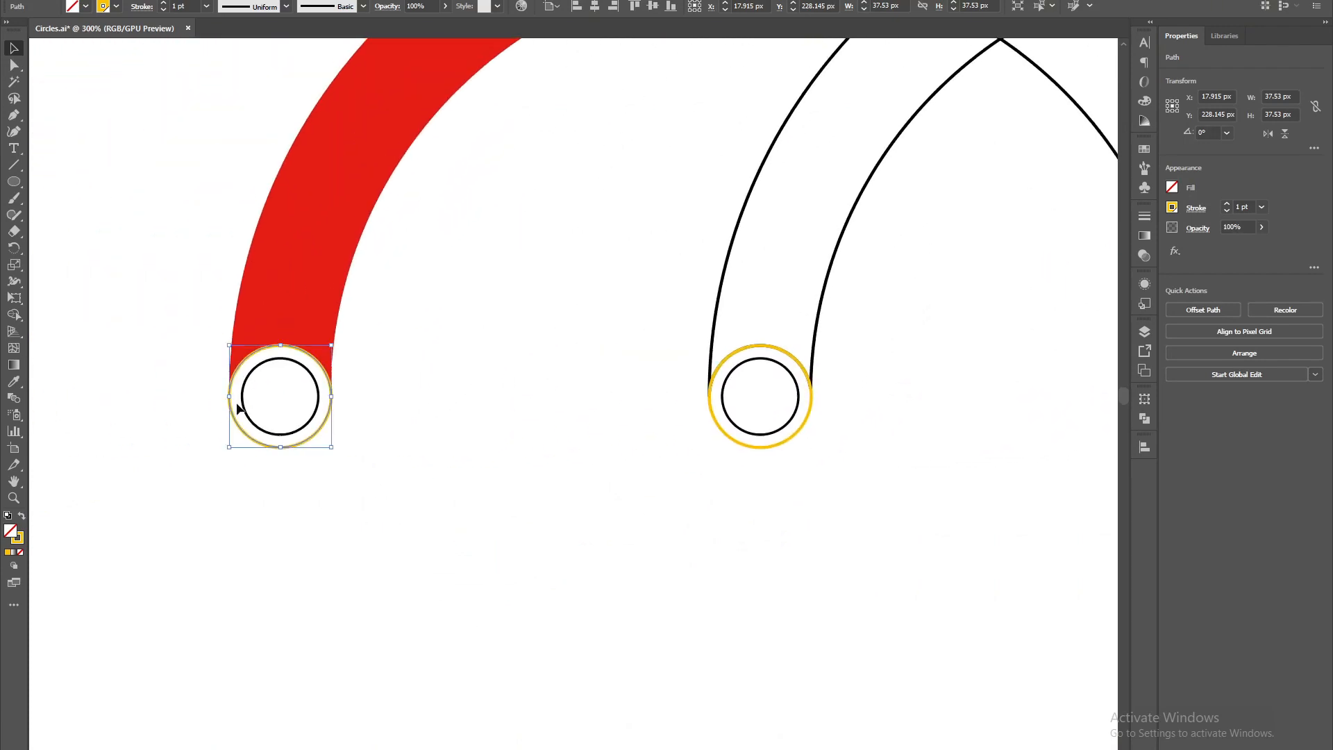
scroll(238, 409, "up", 4)
left_click(256, 436)
scroll(257, 439, "down", 2)
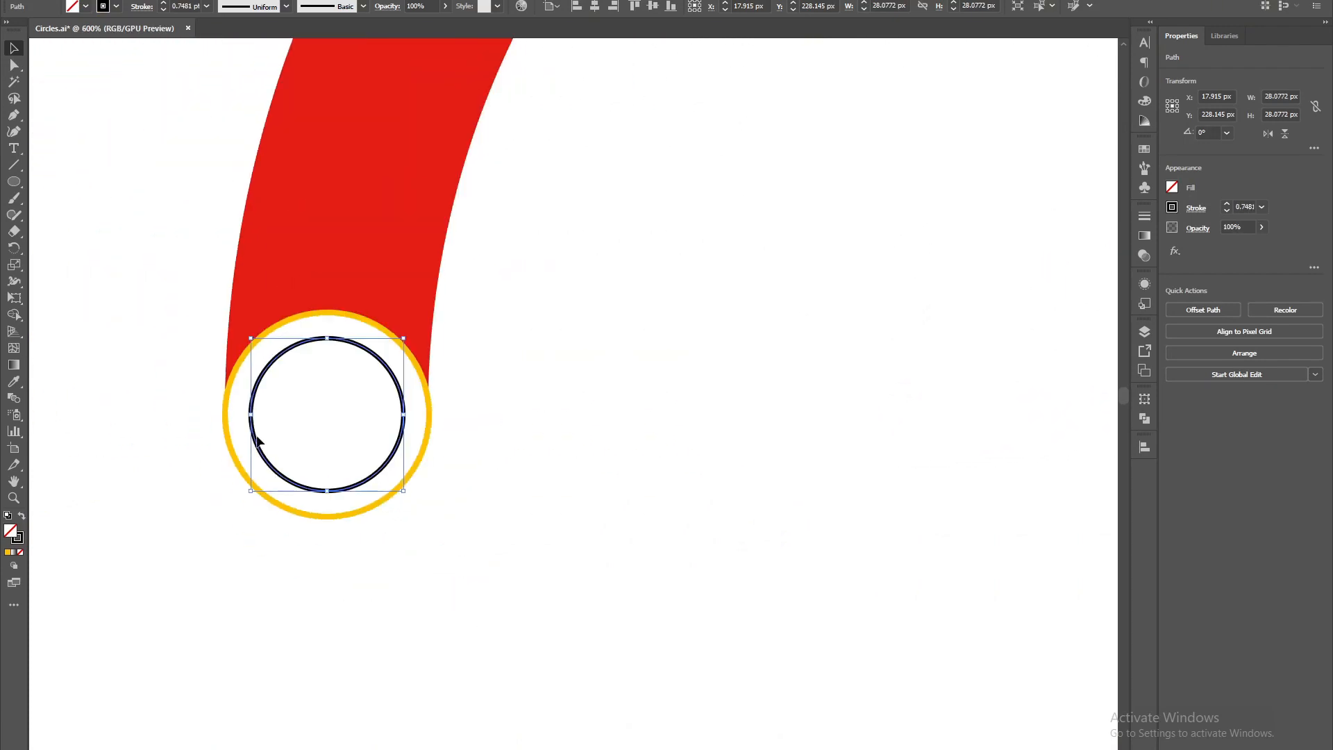
left_click_drag(872, 520, 360, 511)
scroll(360, 511, "down", 2)
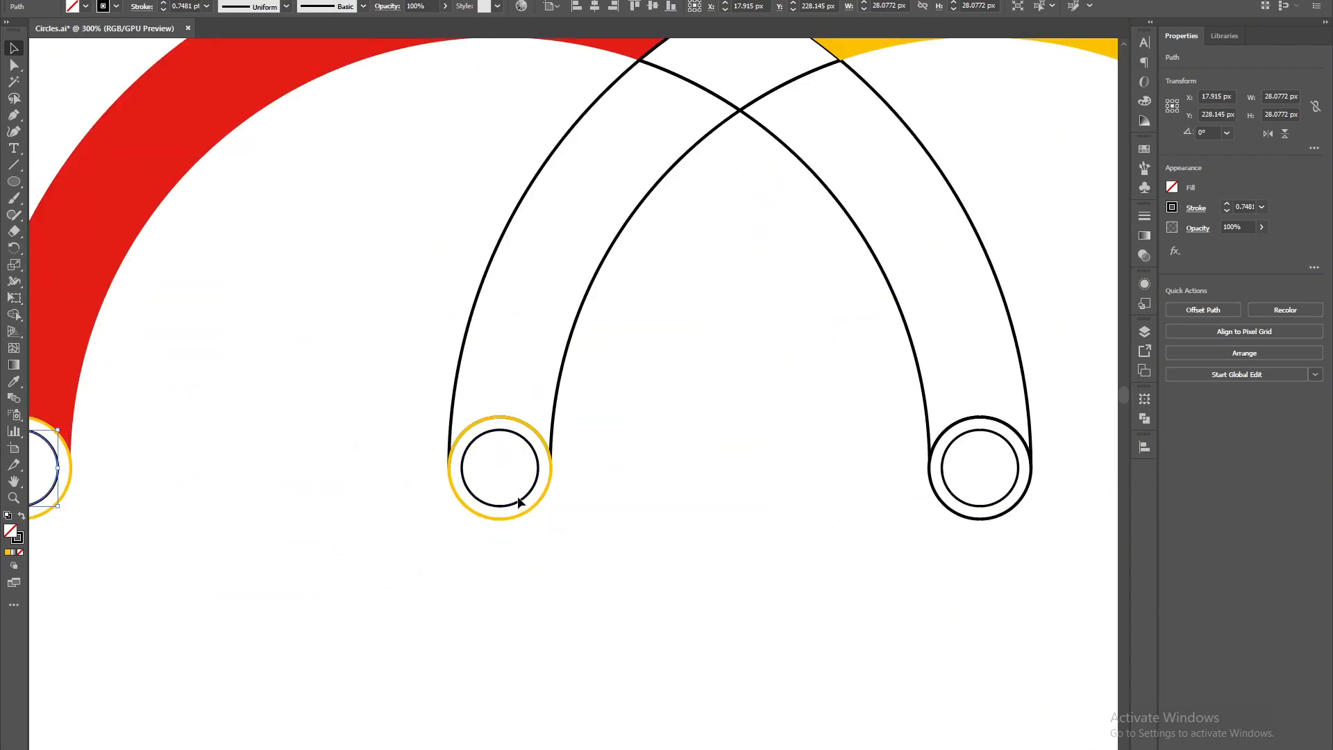
left_click(518, 501, "shift")
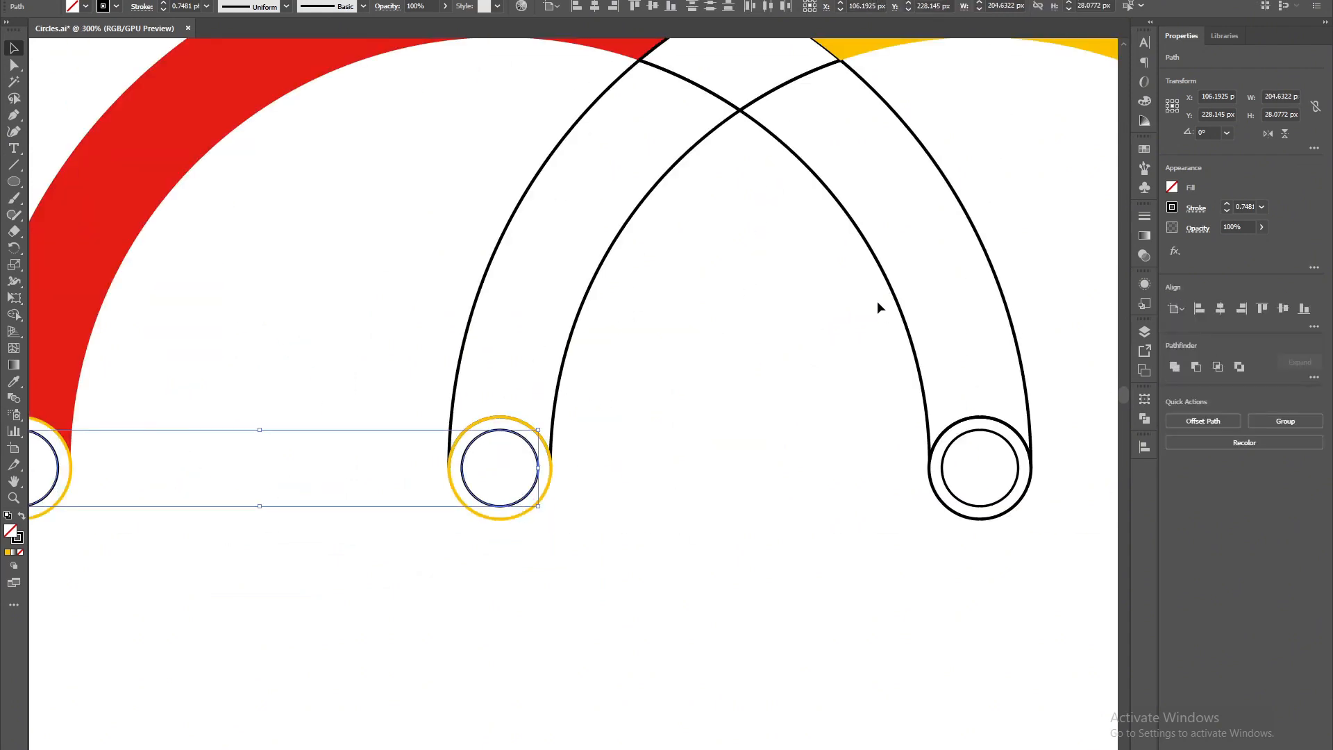
- Add both circles of the third end and the outer circle of the fourth end to the selection
left_click_drag(854, 434, 693, 411)
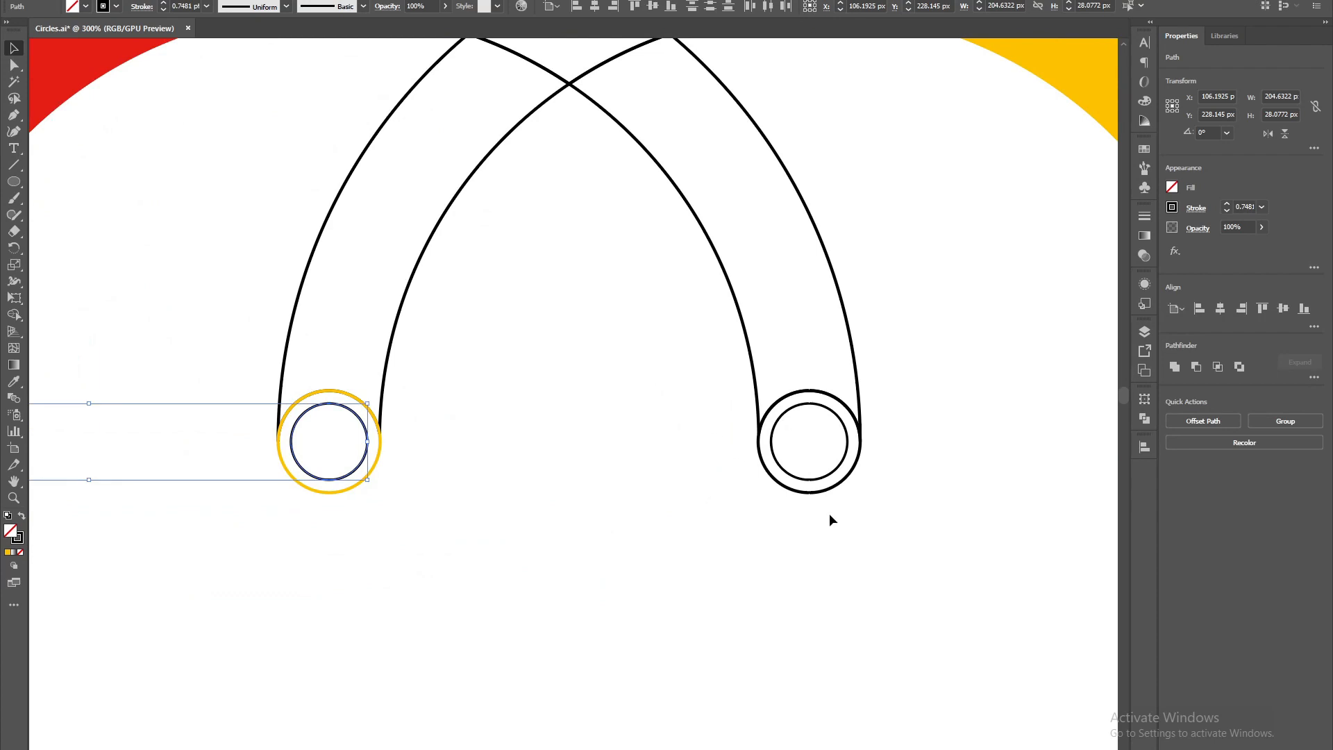
left_click_drag(849, 473, 850, 473)
left_click_drag(938, 504, 524, 522)
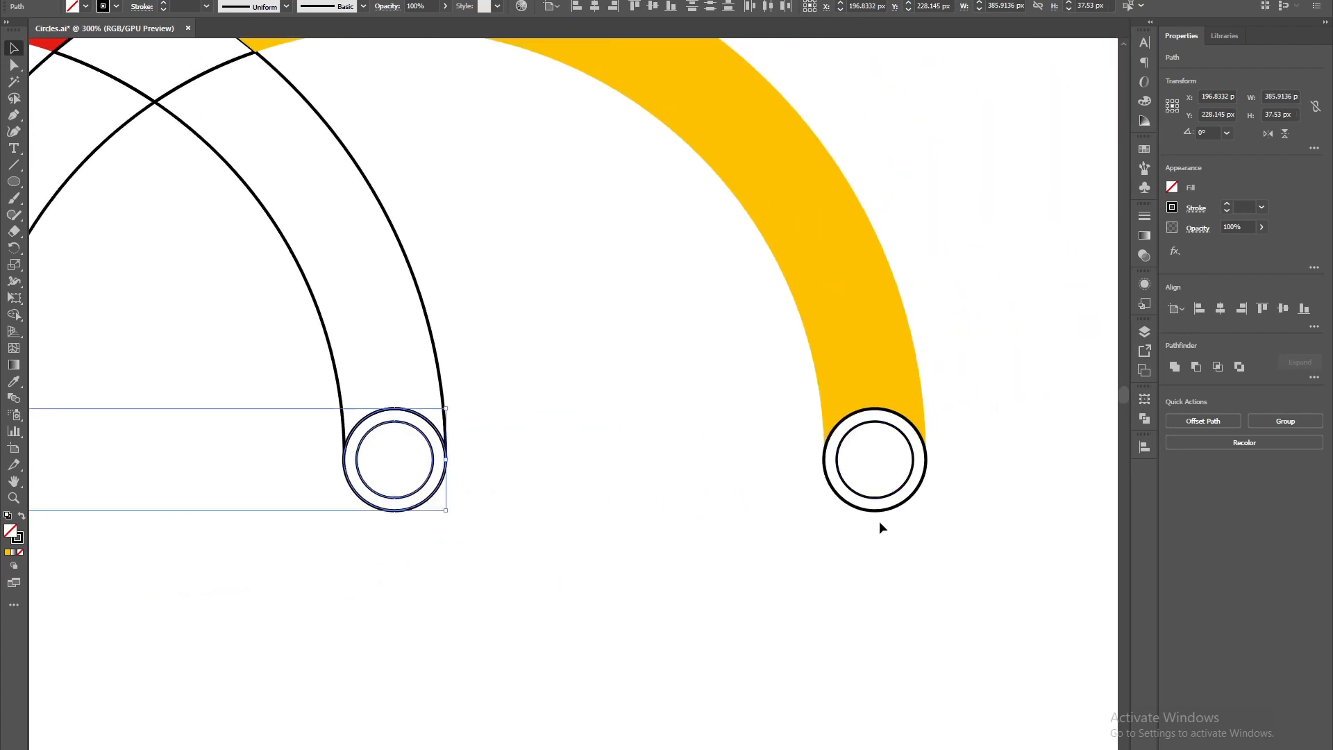
left_click_drag(879, 522, 901, 506)
scroll(760, 490, "down", 2)
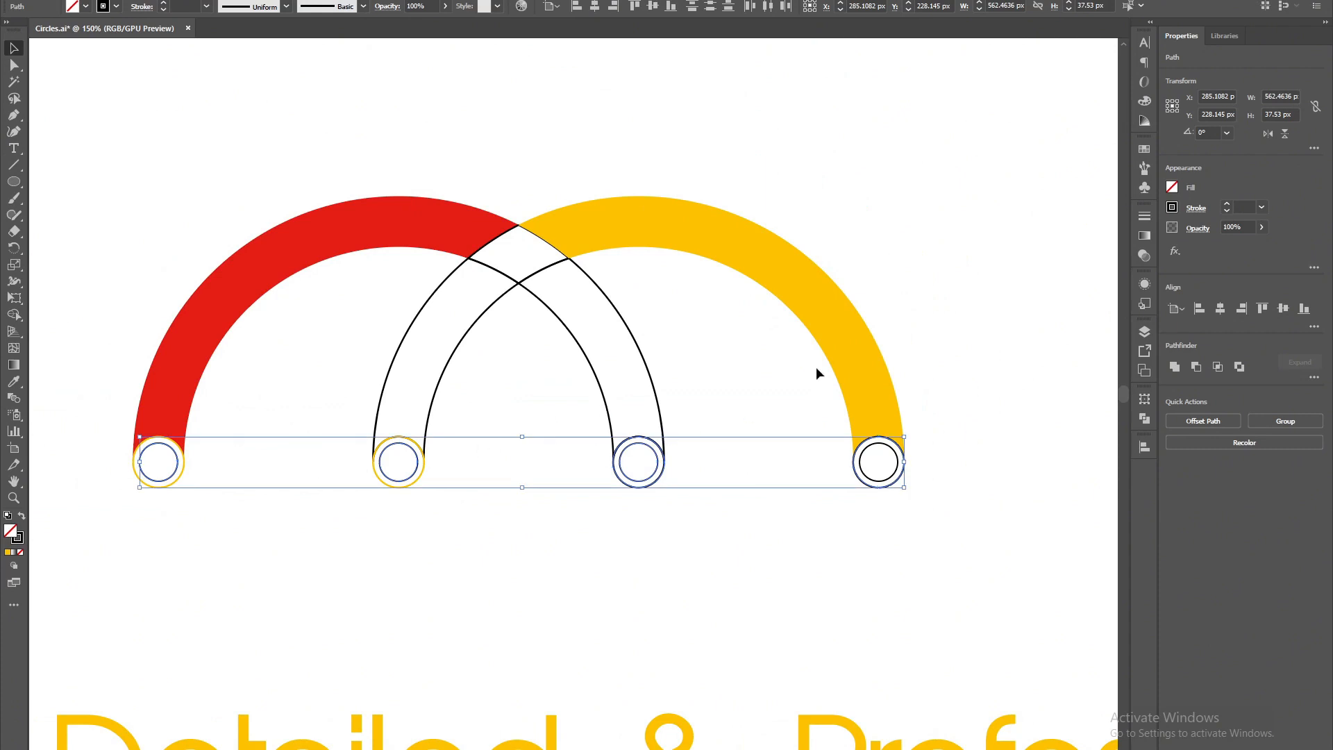
- Apply the red swatch as the selected end circles' stroke colour and set their stroke weight to 2 pt
left_click(1145, 150)
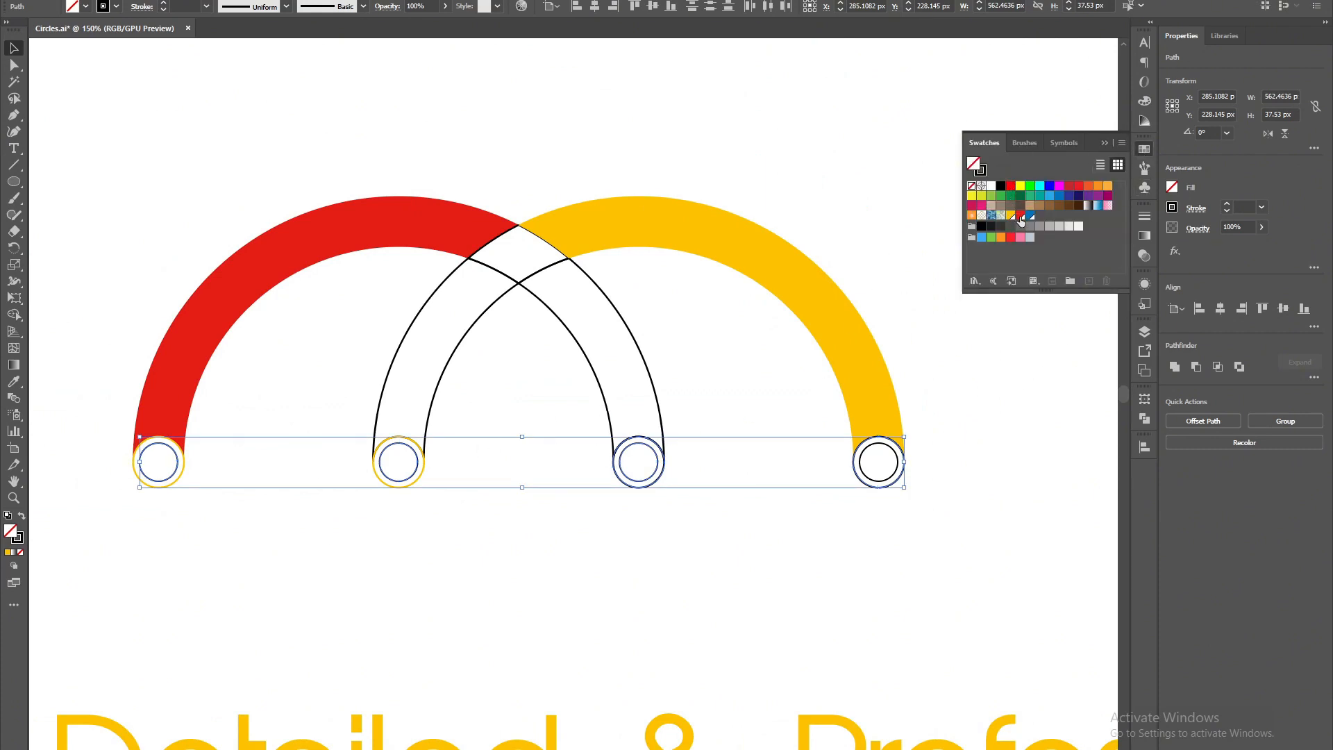
left_click(981, 174)
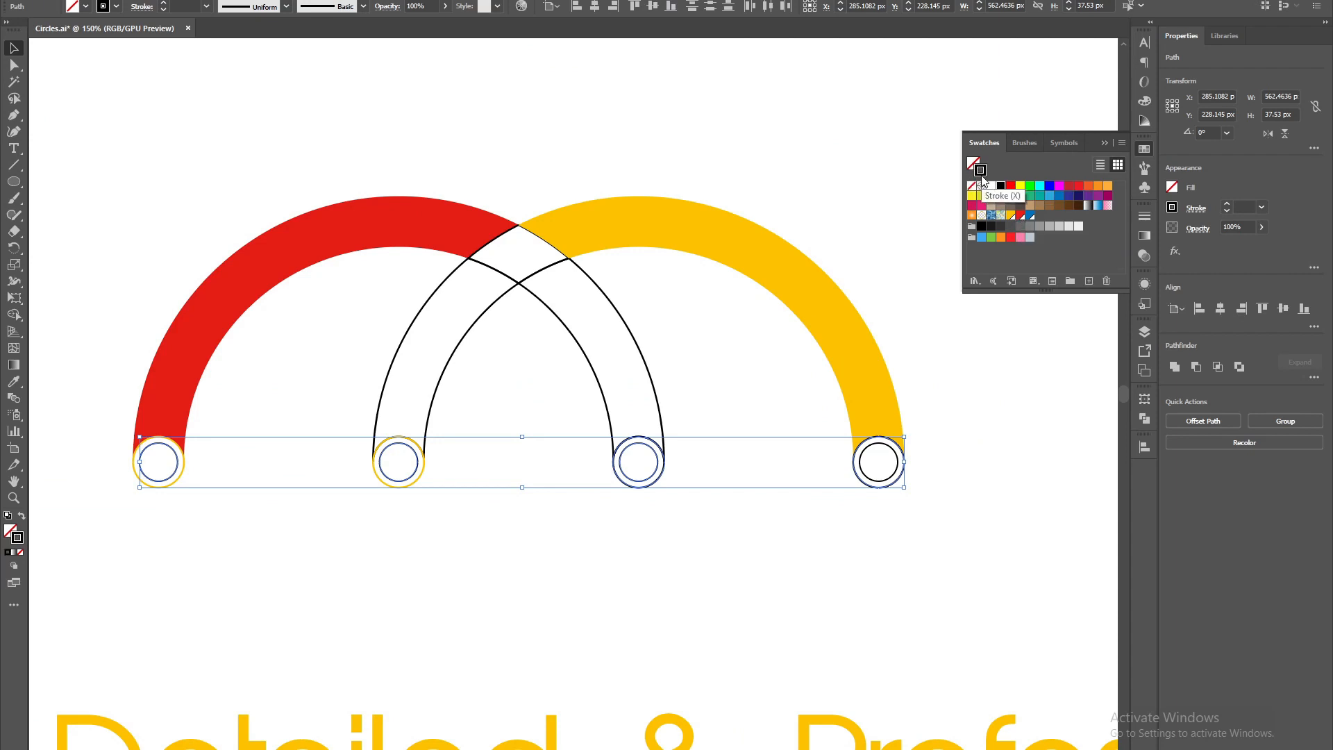
left_click(1019, 216)
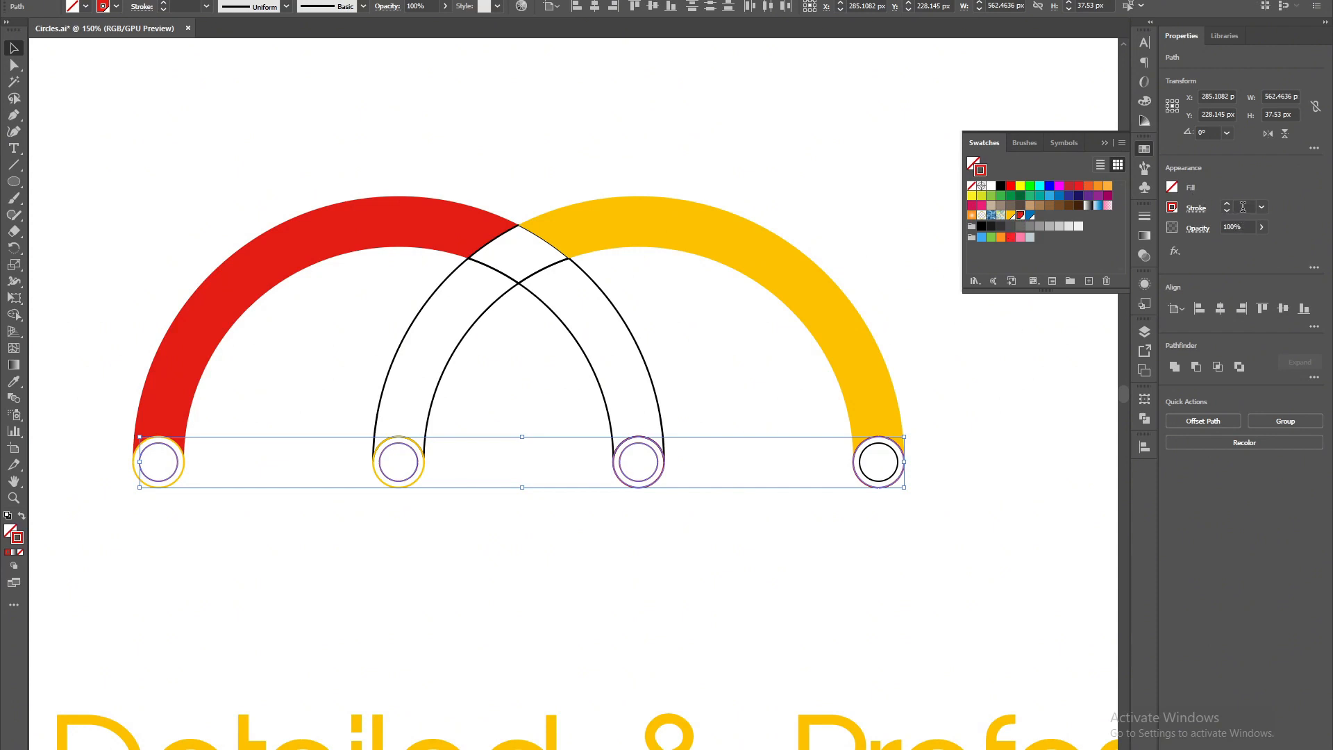
scroll(1243, 207, "up", 4)
scroll(1243, 207, "up", 2)
scroll(1241, 207, "down", 1)
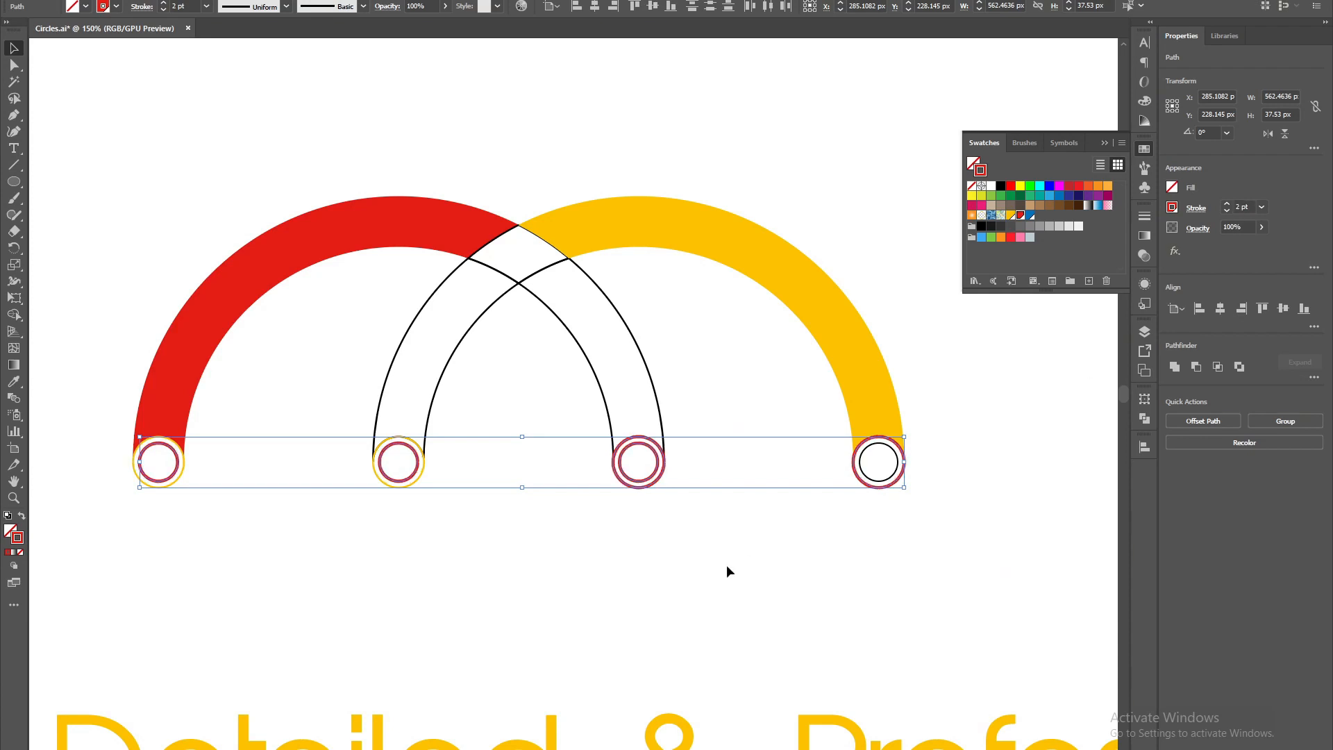
- Clear the selection and select the inner circles at the third and fourth ends of the half-rings
left_click(612, 550)
scroll(565, 521, "down", 2)
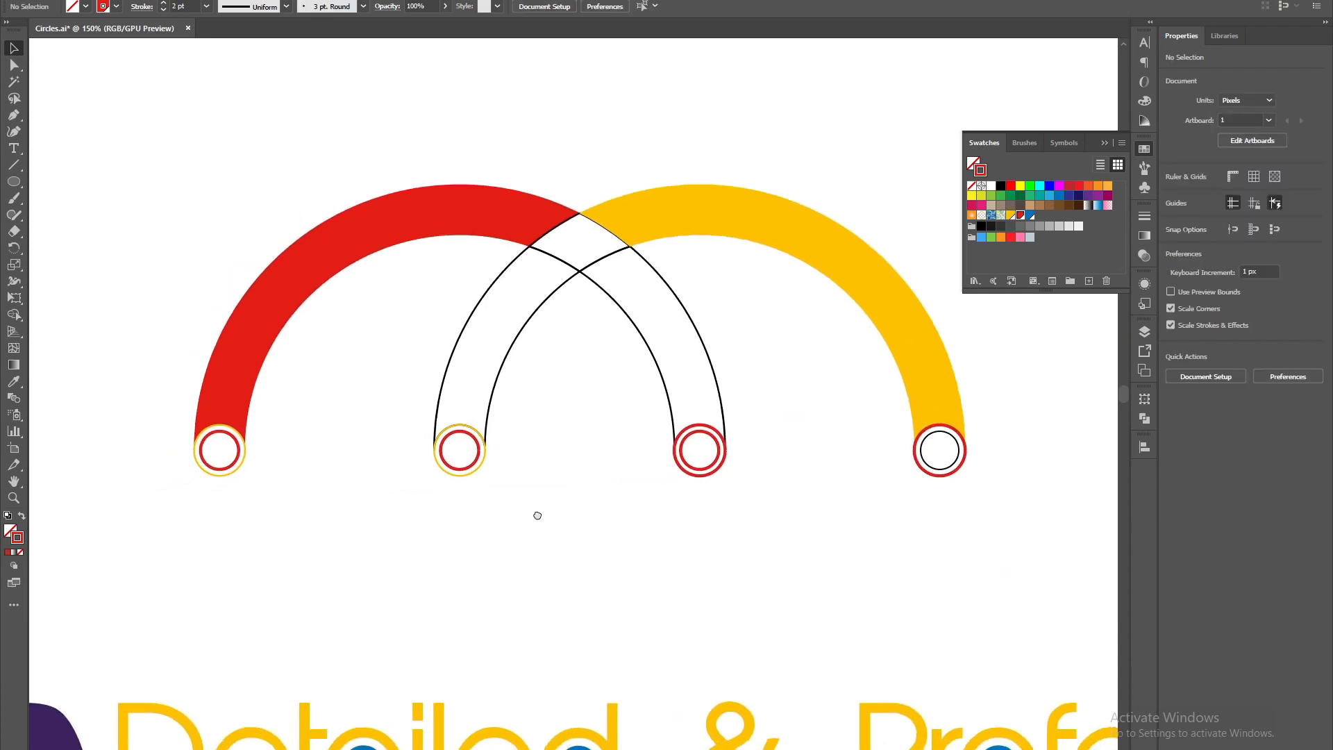
scroll(678, 418, "up", 3)
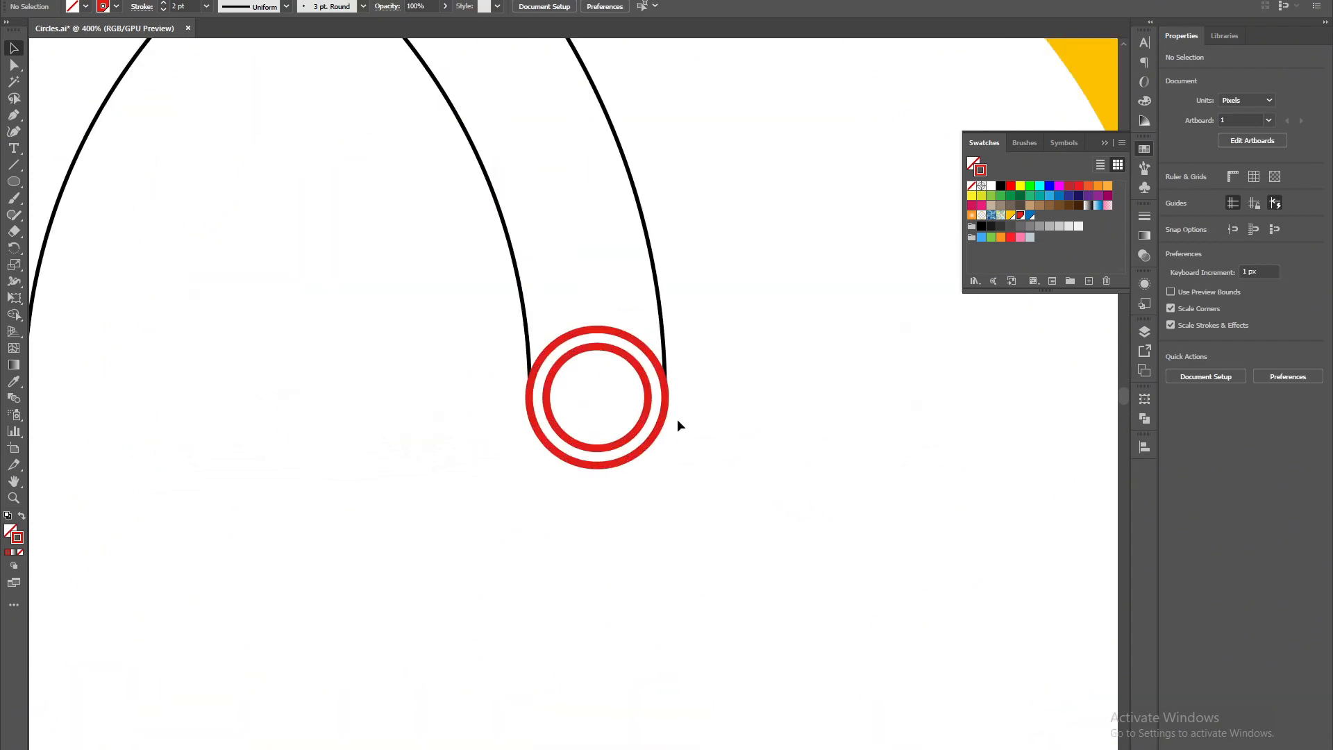
left_click(649, 397)
scroll(653, 397, "down", 4)
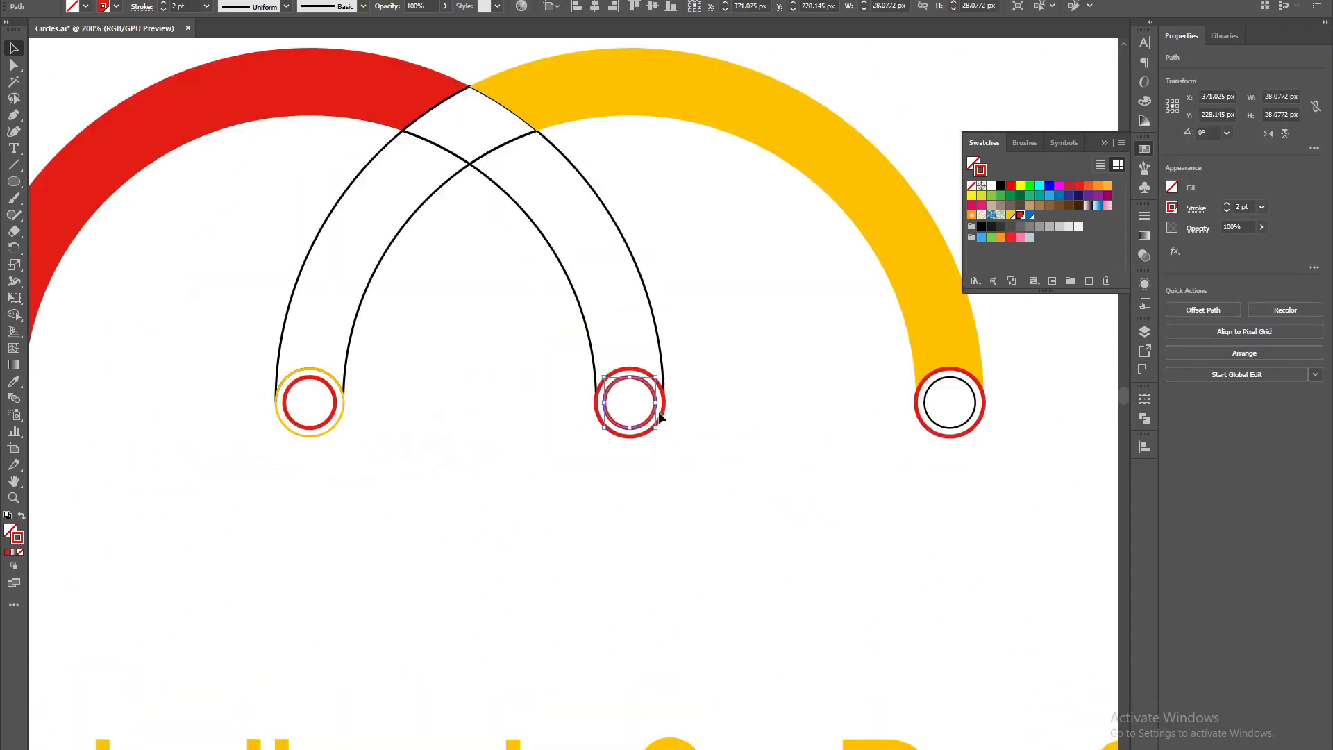
scroll(695, 455, "right", 2)
scroll(604, 445, "up", 4)
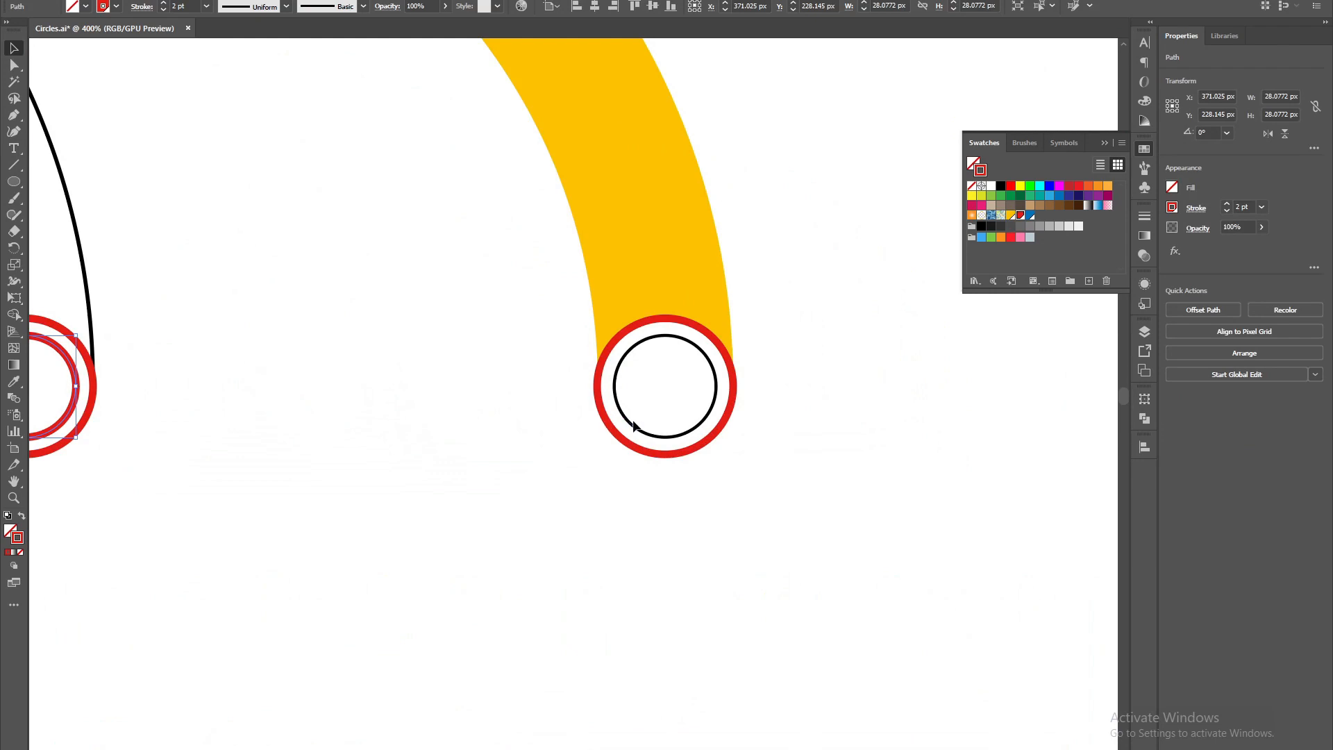
left_click(633, 426, "shift")
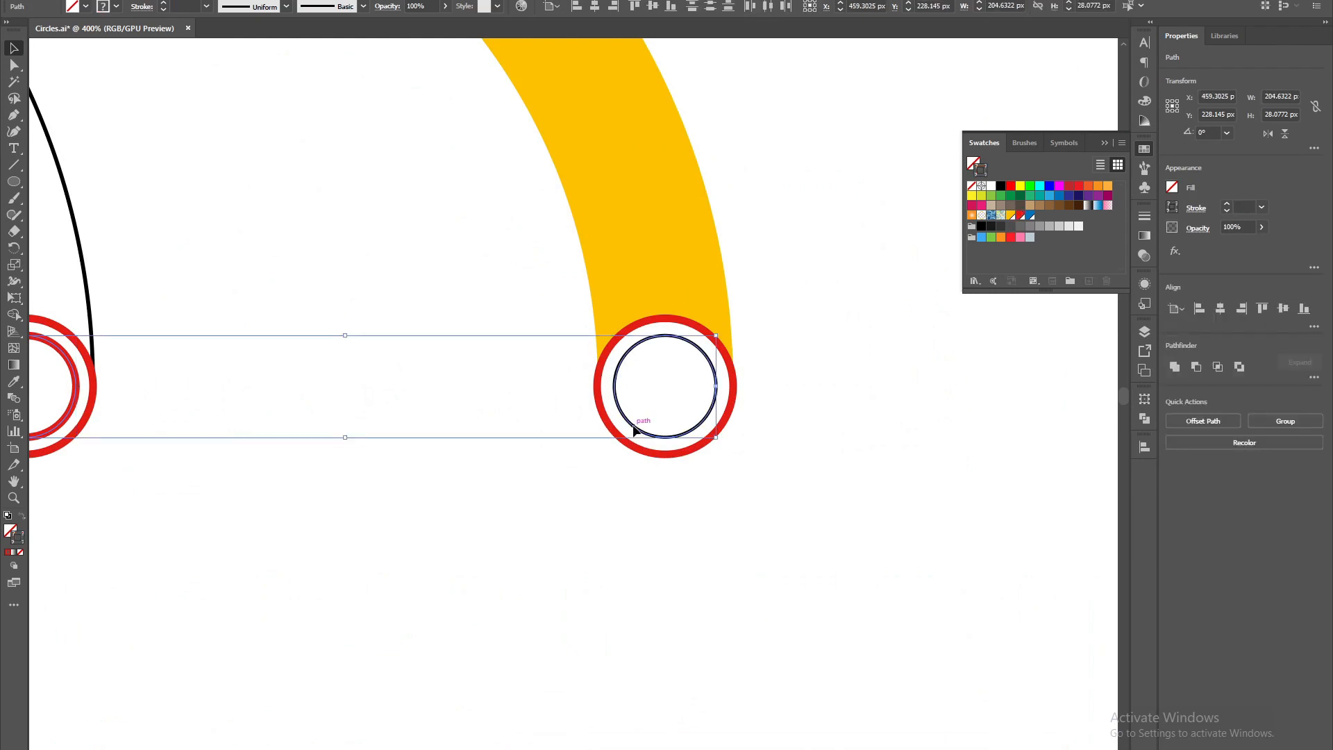
- Apply the yellow swatch as the two selected inner circles' stroke colour and set their stroke weight to 2 pt
key("x")
left_click(1010, 216)
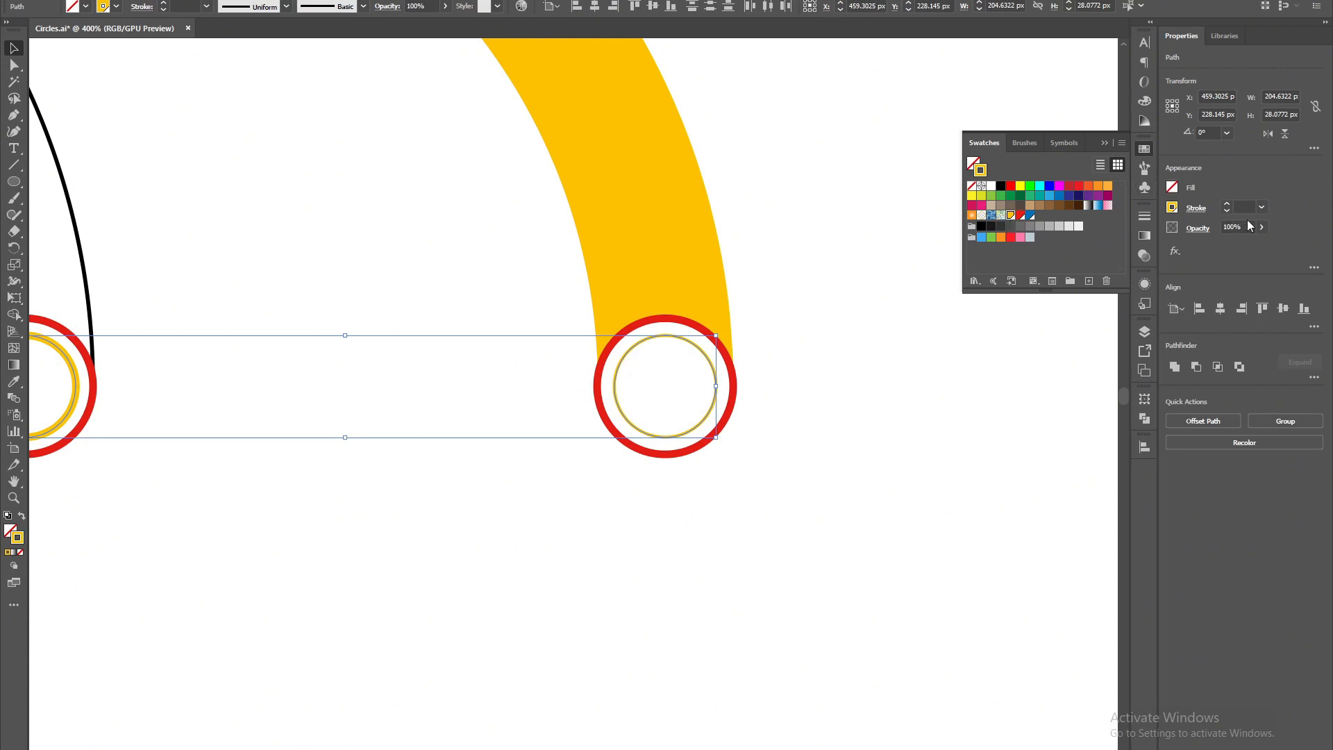
left_click(1243, 208)
type("1")
key("Return")
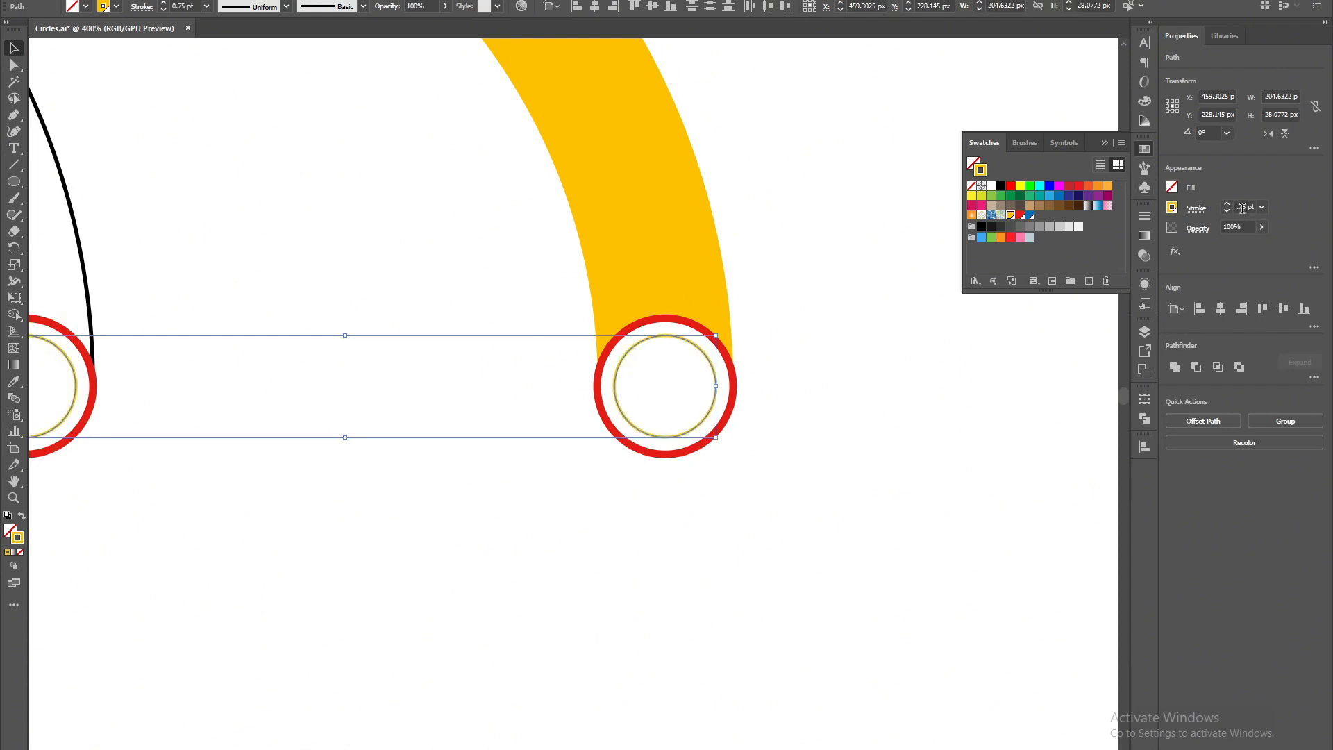
scroll(1243, 207, "up", 1)
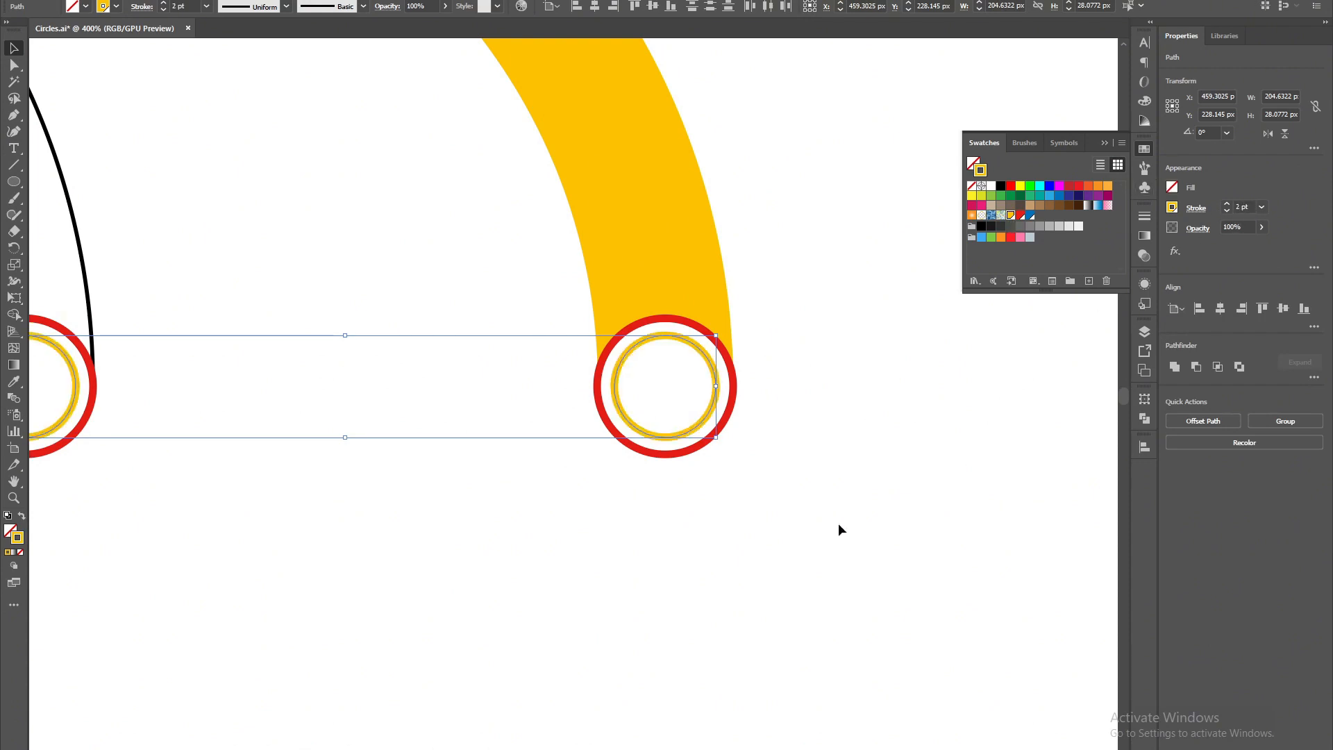
left_click(689, 550)
- Fill the second half-ring's left leg with the red sampled from the finished red band
scroll(813, 401, "down", 2)
left_click_drag(547, 481, 810, 474)
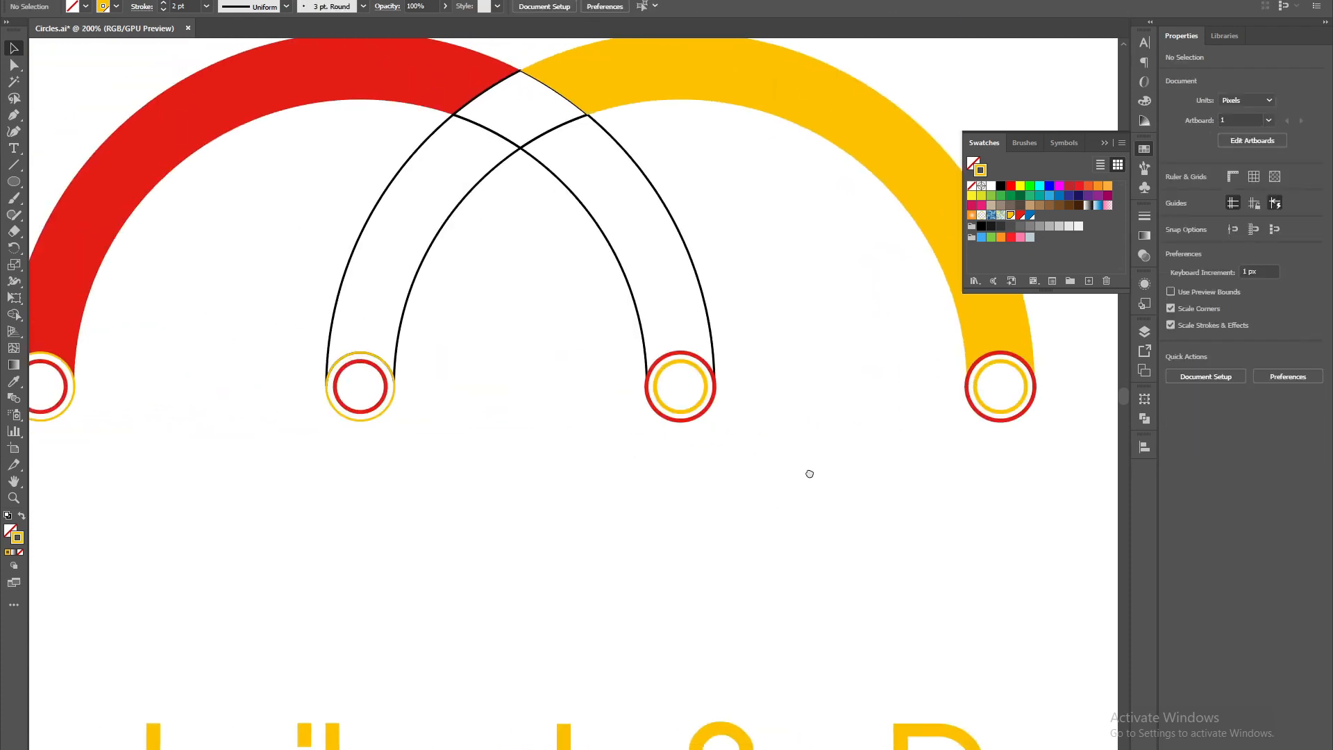
left_click_drag(572, 482, 717, 484)
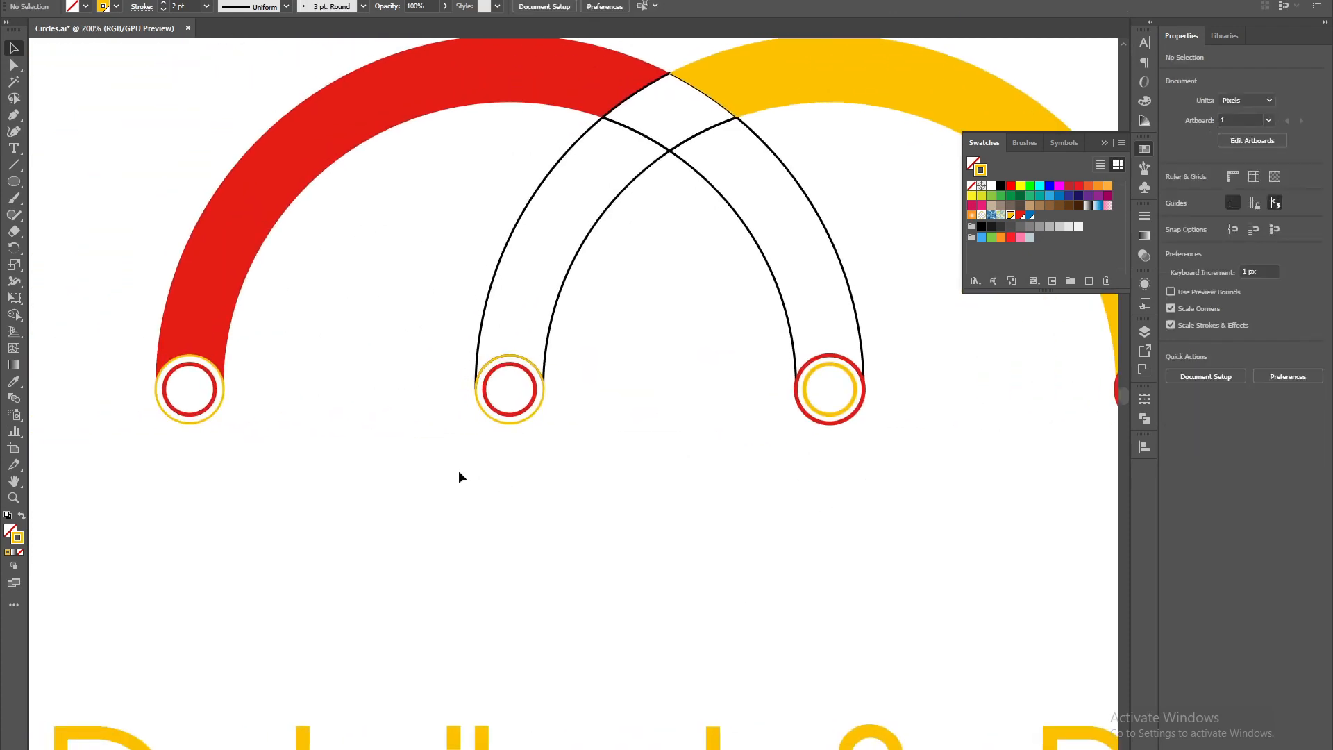
left_click_drag(582, 259, 527, 242)
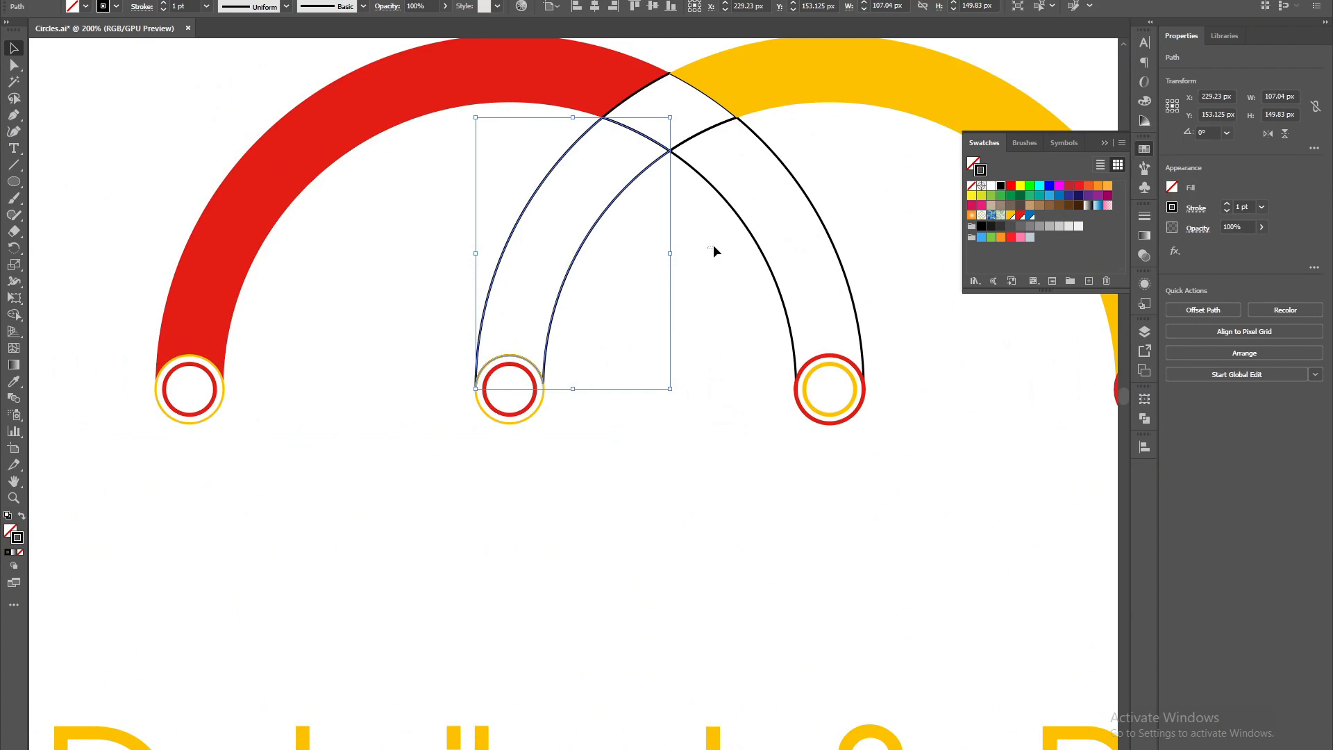
key("i")
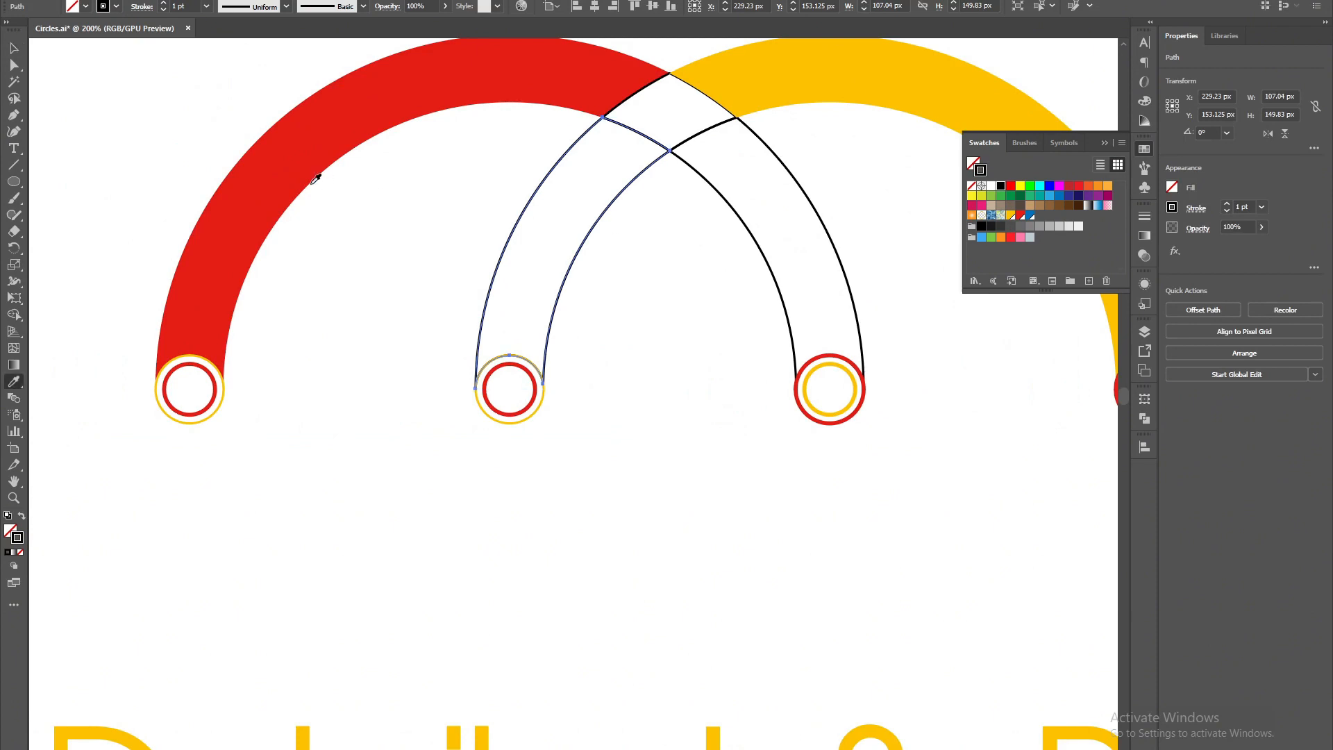
left_click(277, 164)
key("v")
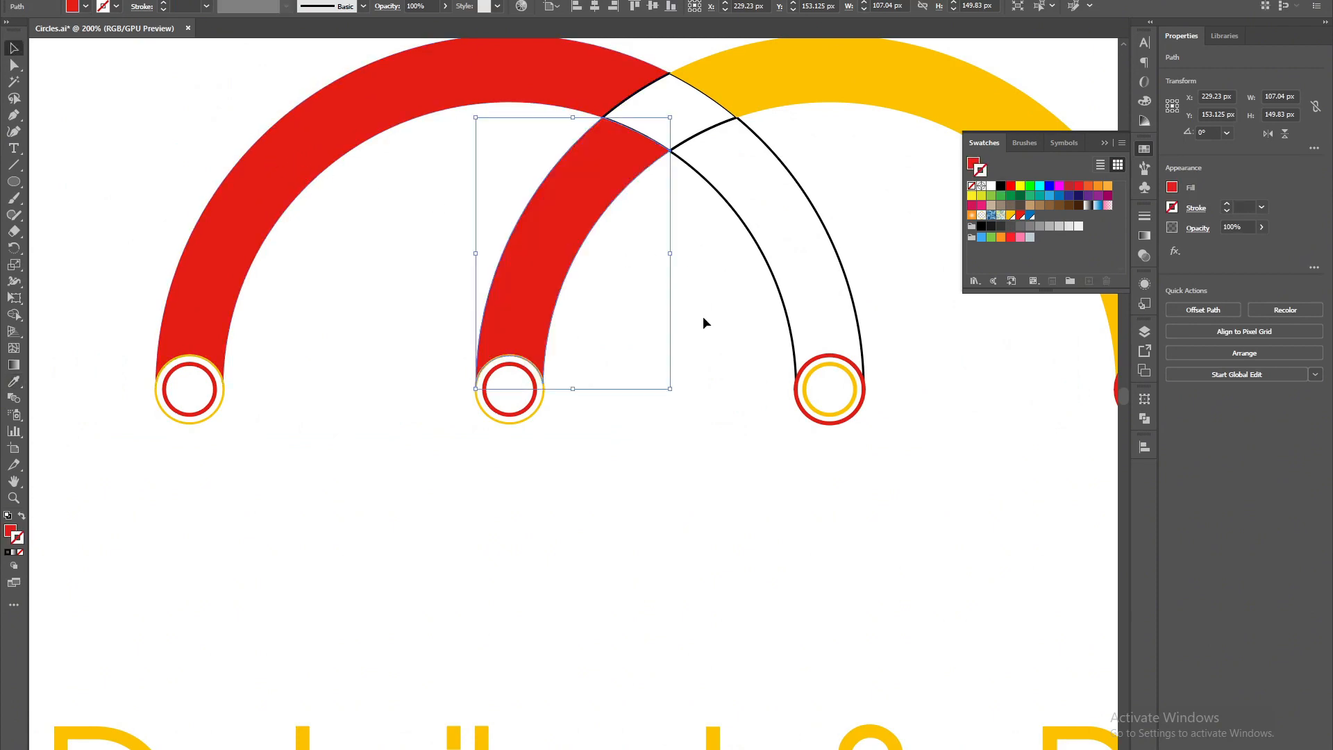
left_click(699, 289)
- Fill the four-sided region where the half-rings cross with the blue sampled from the reference logo's letter o
left_click_drag(699, 289, 539, 411)
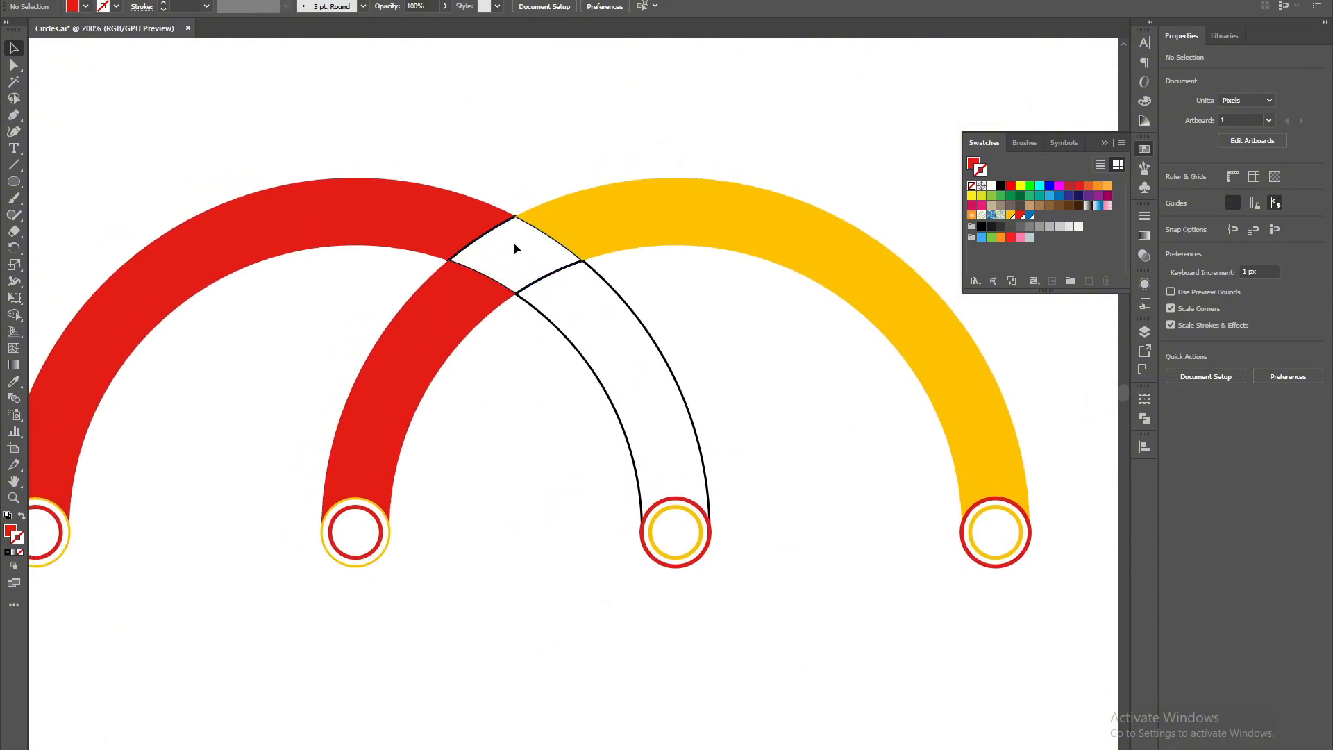
scroll(448, 208, "up", 4)
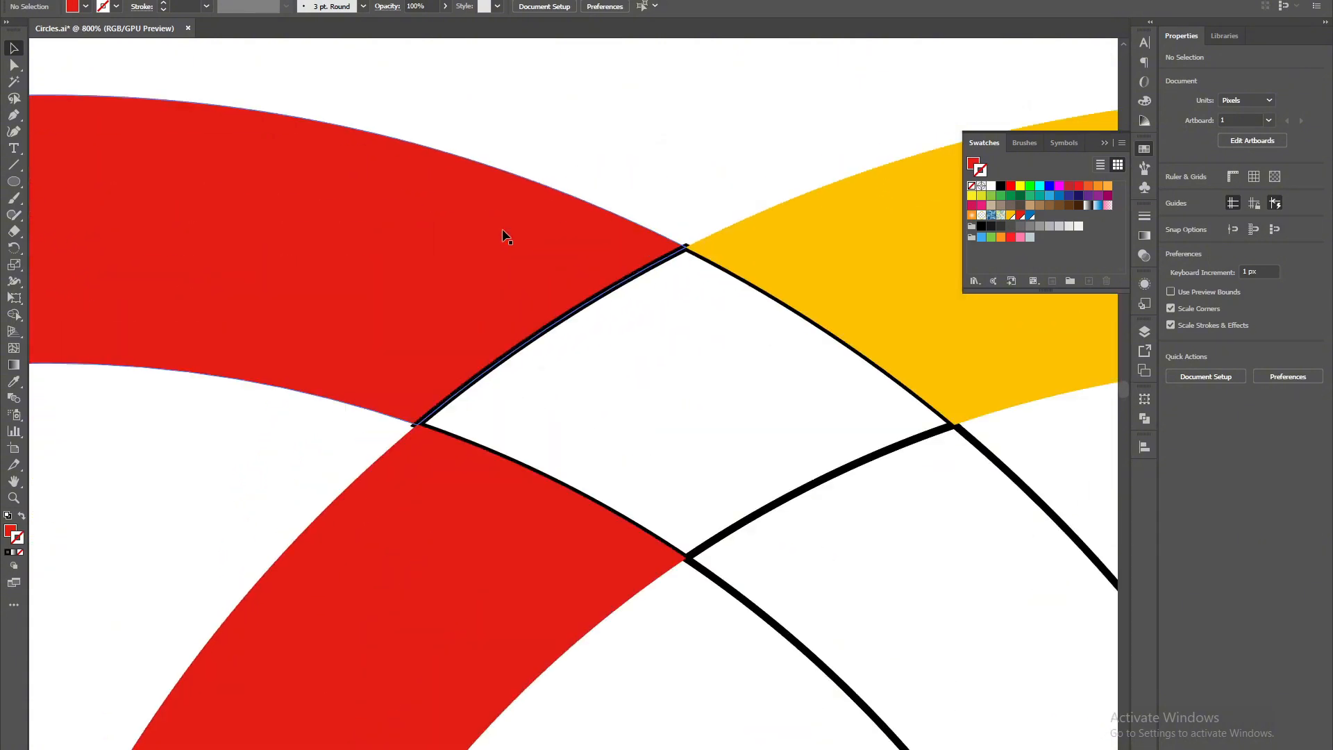
left_click(602, 300)
scroll(605, 304, "down", 6)
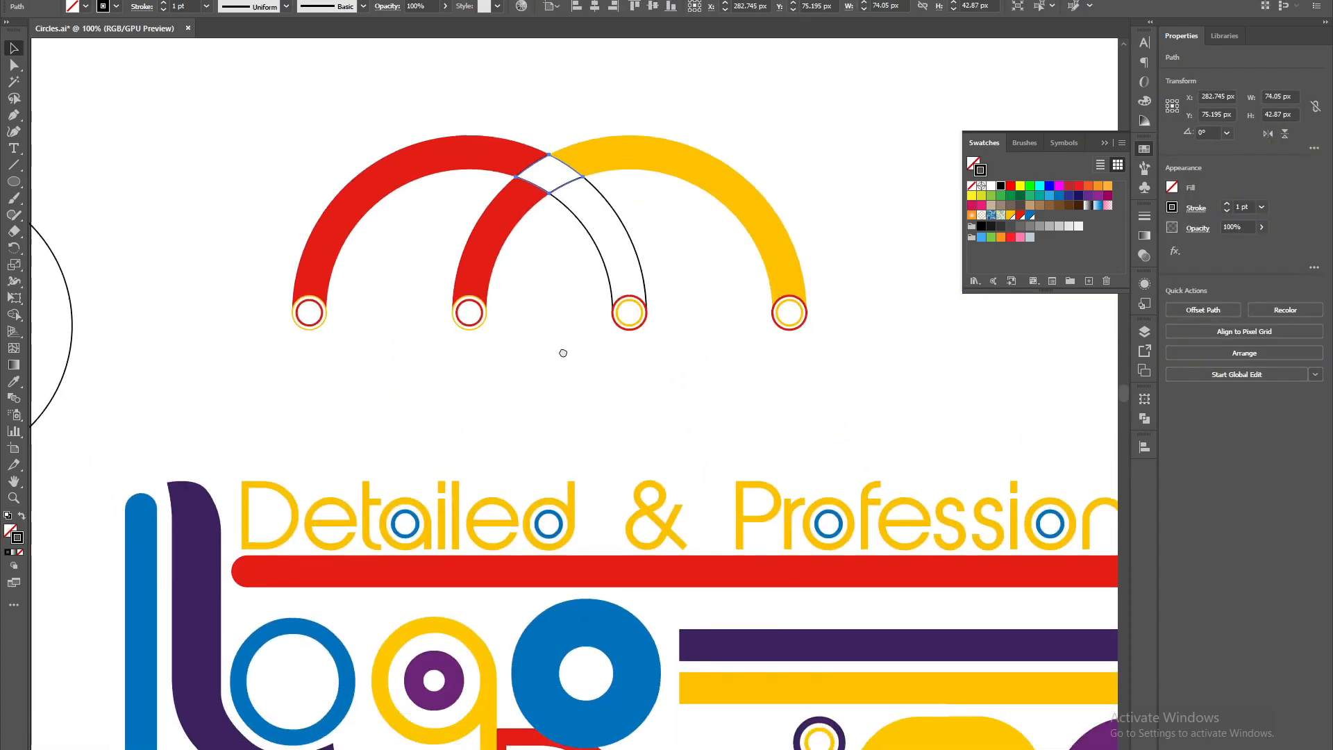
left_click_drag(563, 353, 635, 288)
key("i")
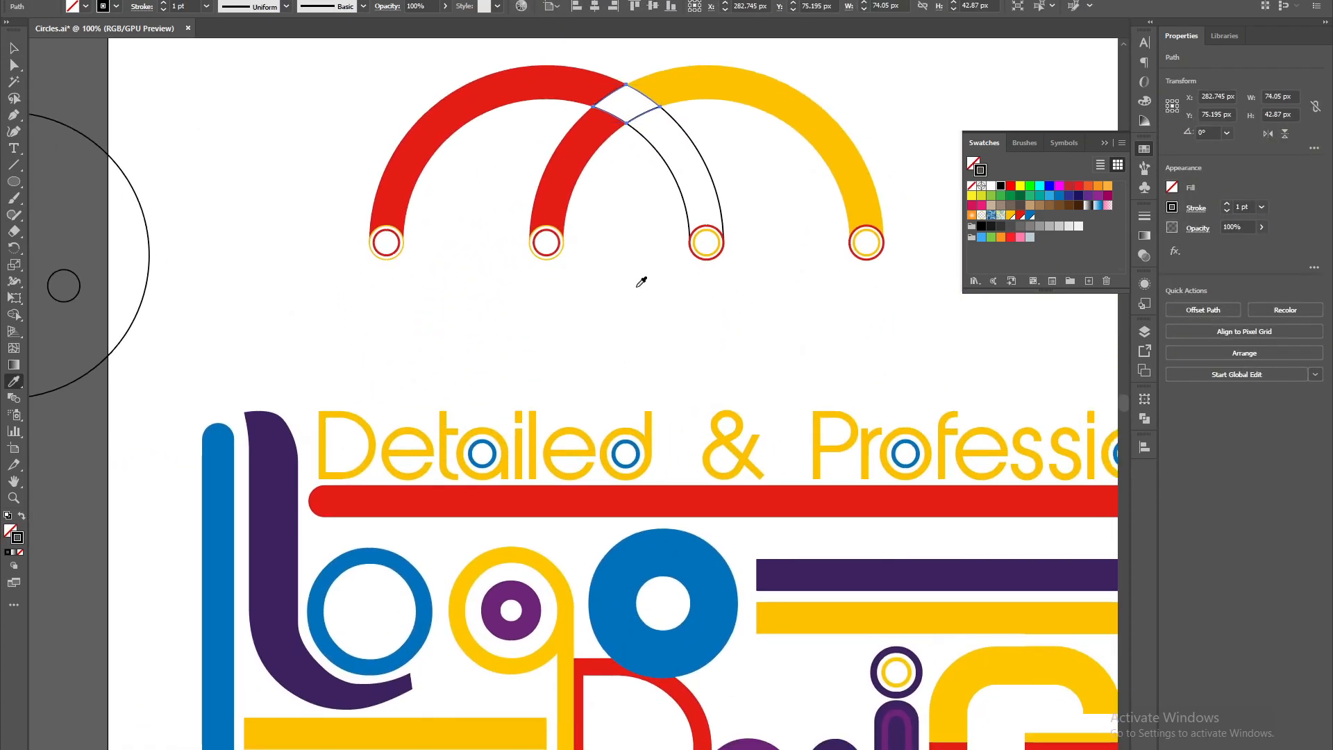
left_click(629, 590)
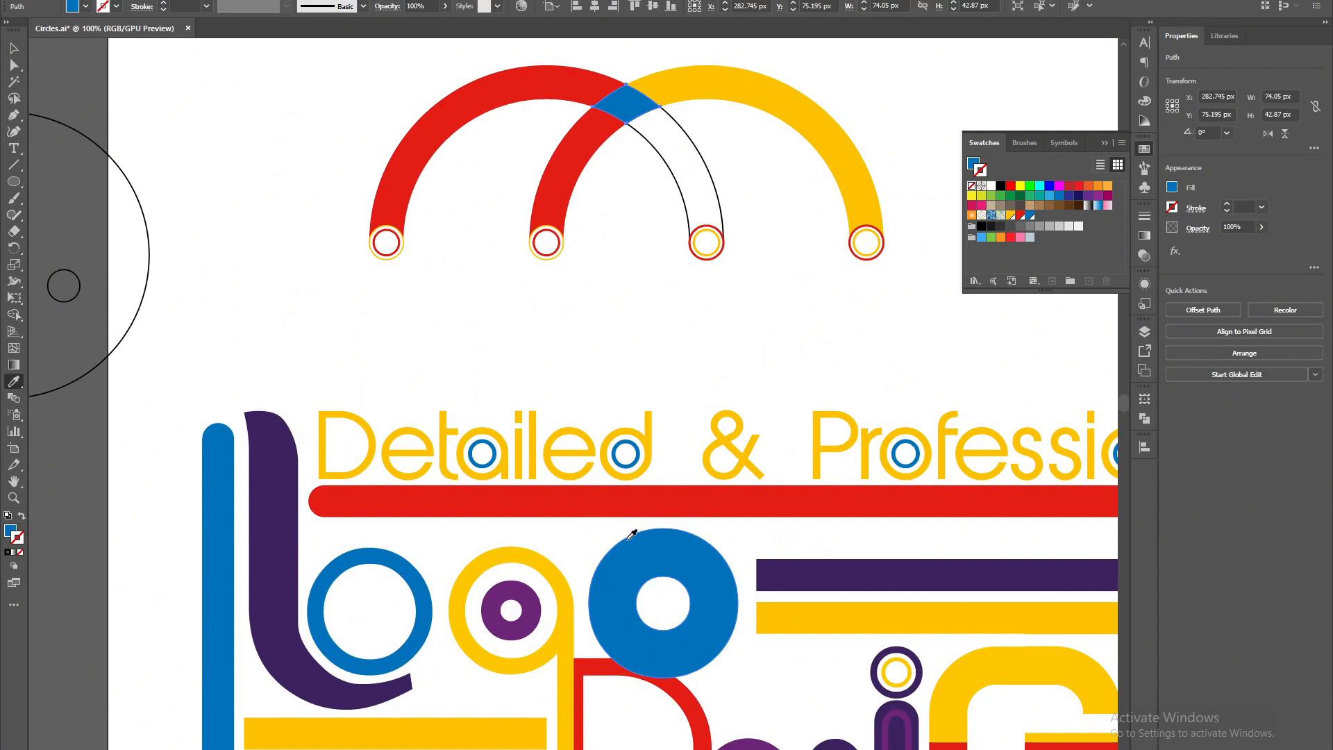
key("v")
left_click(636, 345)
- Fill the first half-ring's right leg with the yellow sampled from the finished yellow band
left_click_drag(660, 319, 567, 434)
scroll(634, 316, "up", 3)
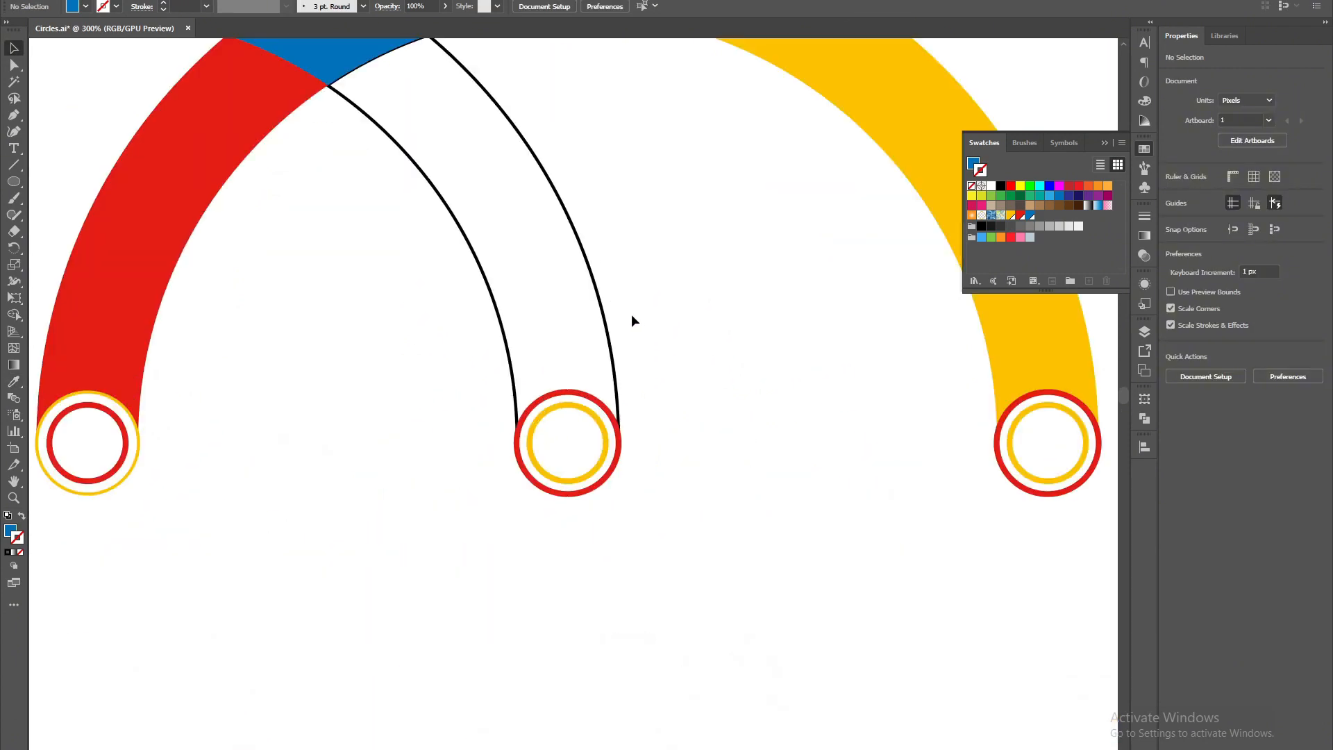
left_click_drag(624, 240, 428, 335)
scroll(443, 351, "down", 2)
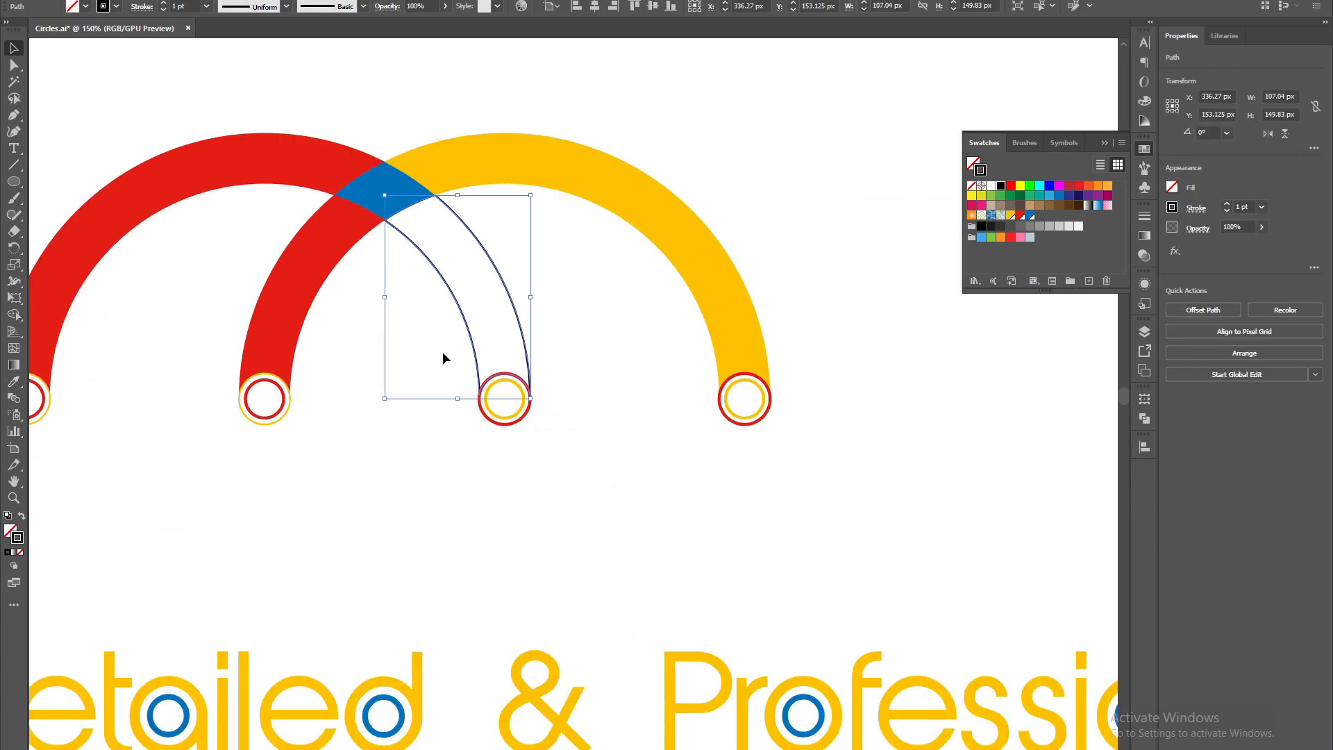
key("i")
left_click(662, 207)
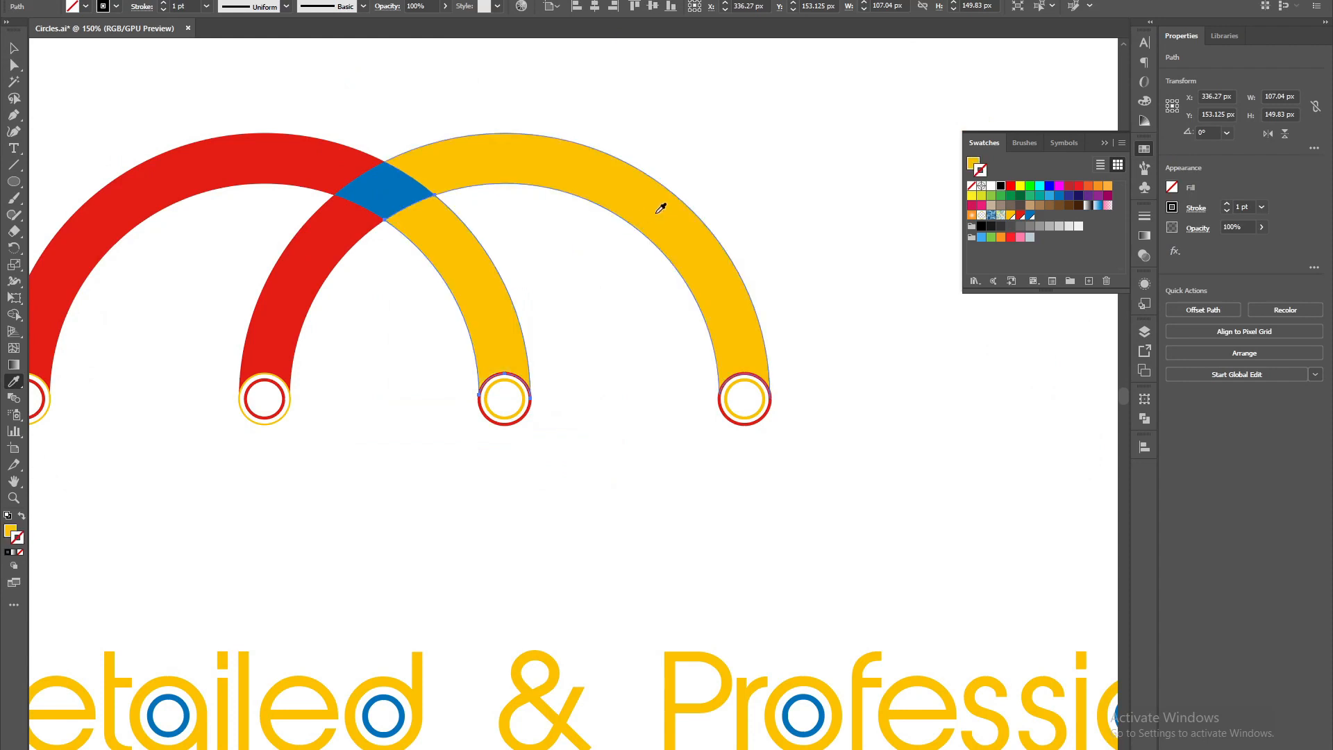
key("v")
left_click(607, 394)
- Examine the coloured crossing region up close and the whole half-ring artwork above the reference logo
left_click_drag(561, 431, 649, 385)
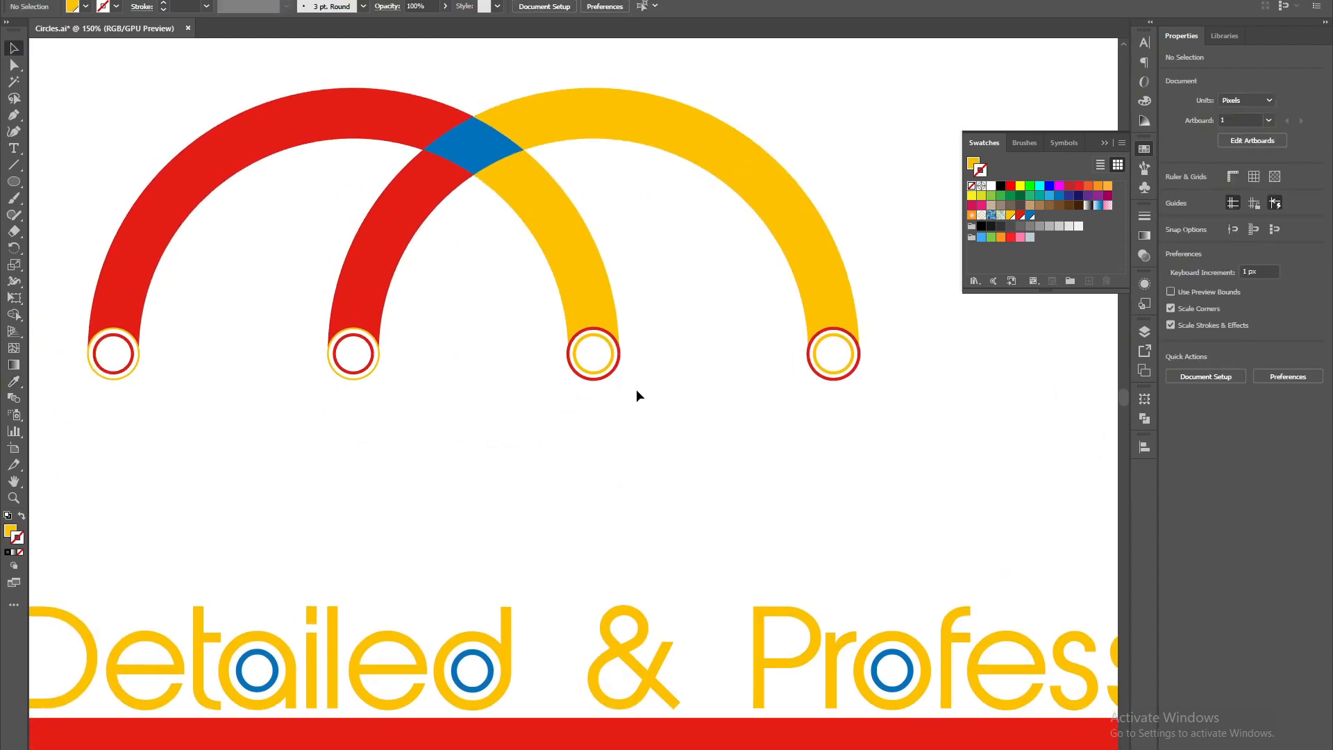
scroll(452, 132, "up", 5)
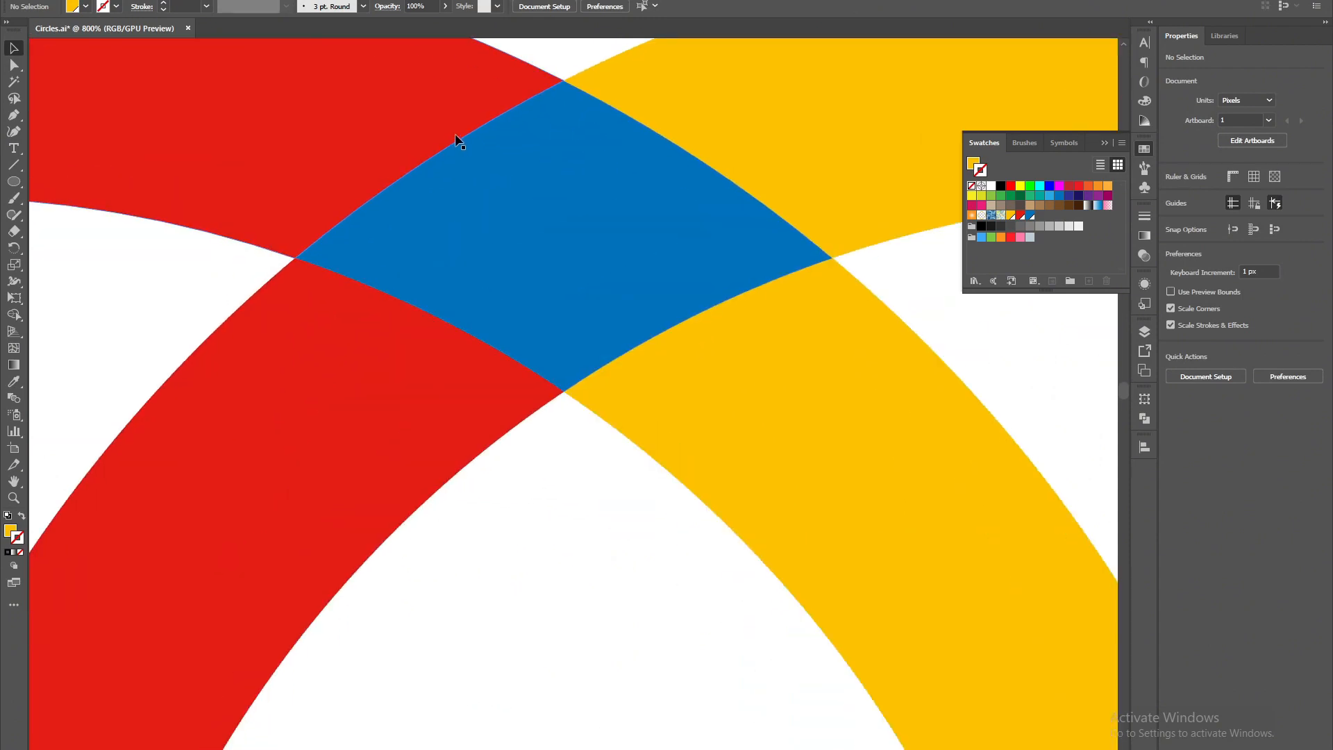
scroll(580, 178, "down", 5)
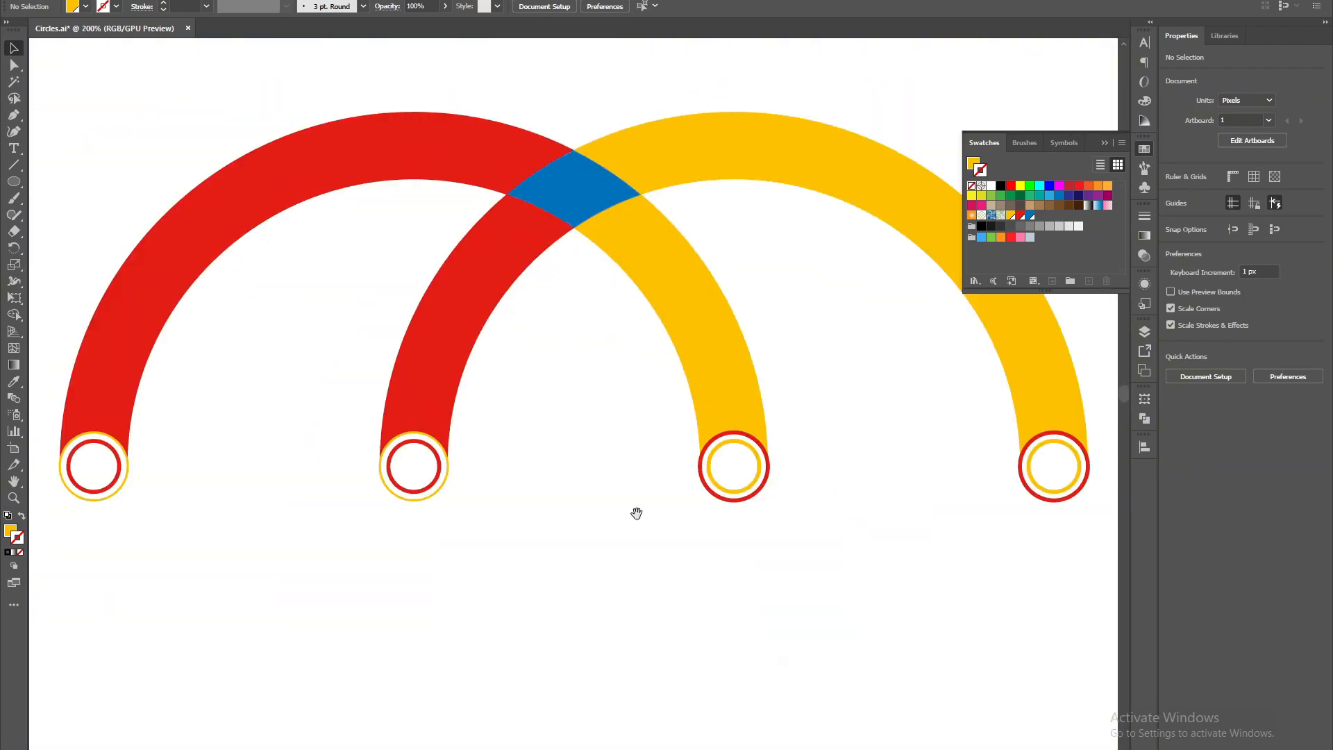
left_click_drag(637, 514, 610, 476)
scroll(611, 476, "down", 1)
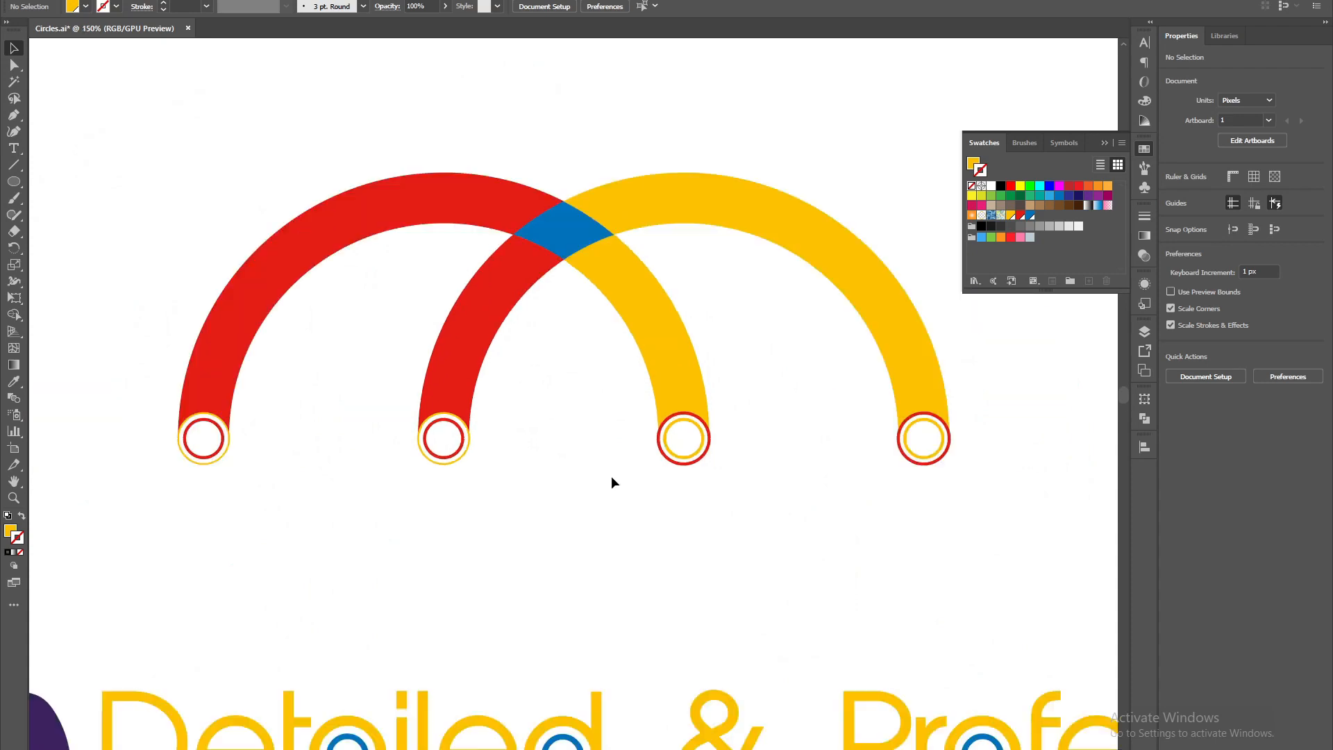
scroll(612, 478, "down", 2)
scroll(612, 478, "down", 4)
scroll(546, 324, "down", 2)
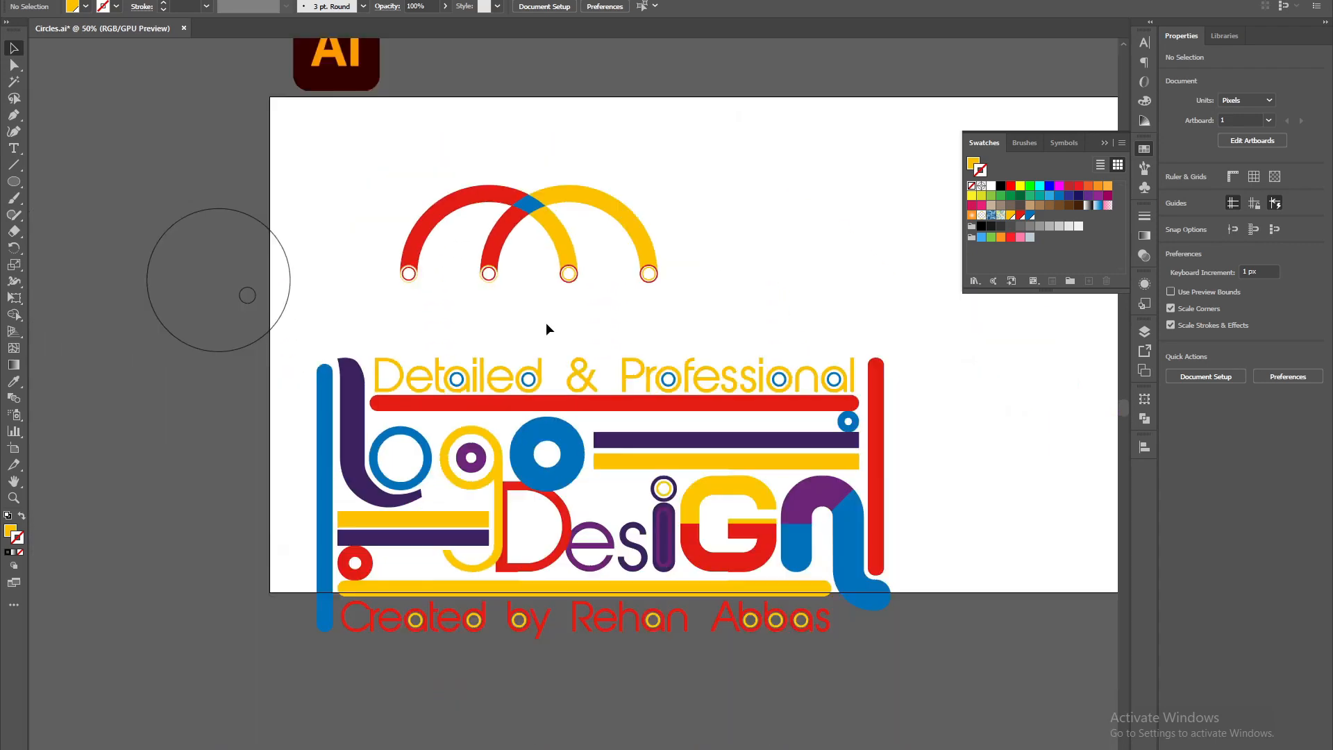
- Move the grouped reference logo straight down, well clear of the half-rings, and deselect it
left_click(567, 438)
left_click_drag(565, 436, 561, 655)
scroll(457, 289, "up", 4)
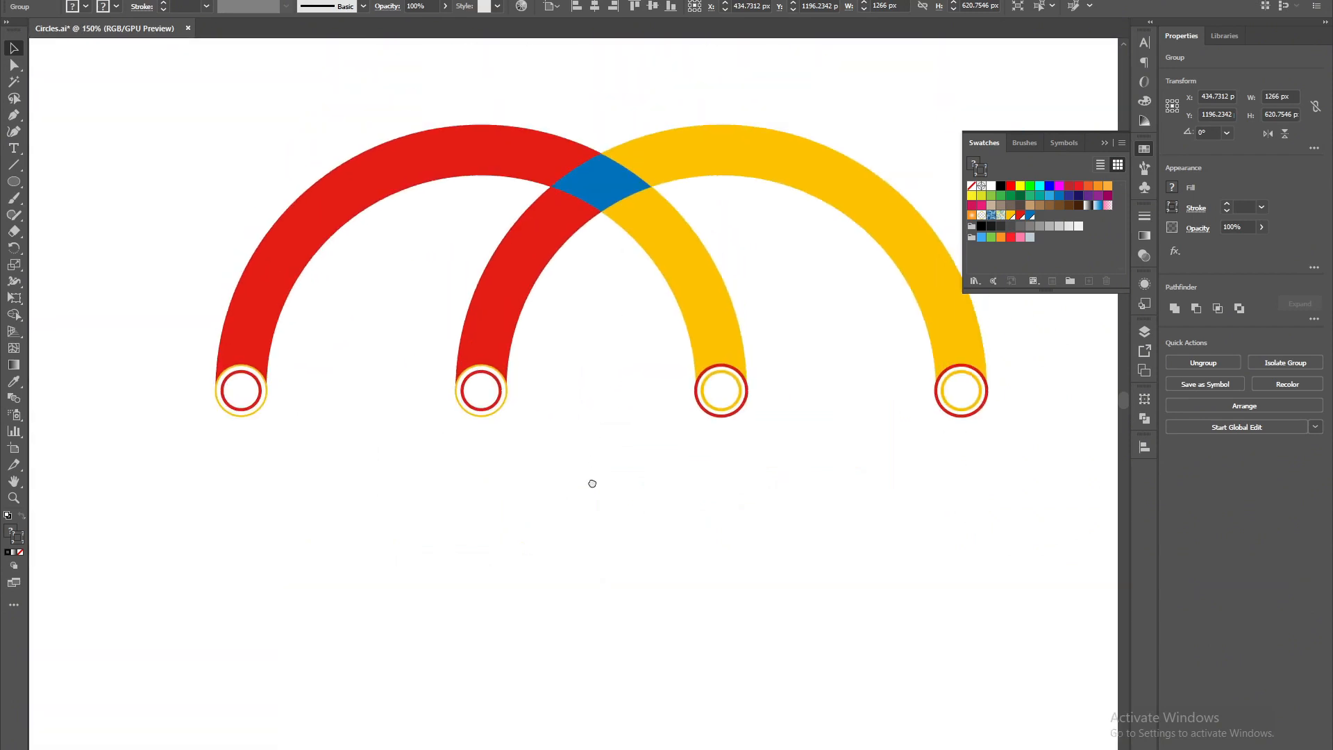
left_click_drag(519, 676, 536, 518)
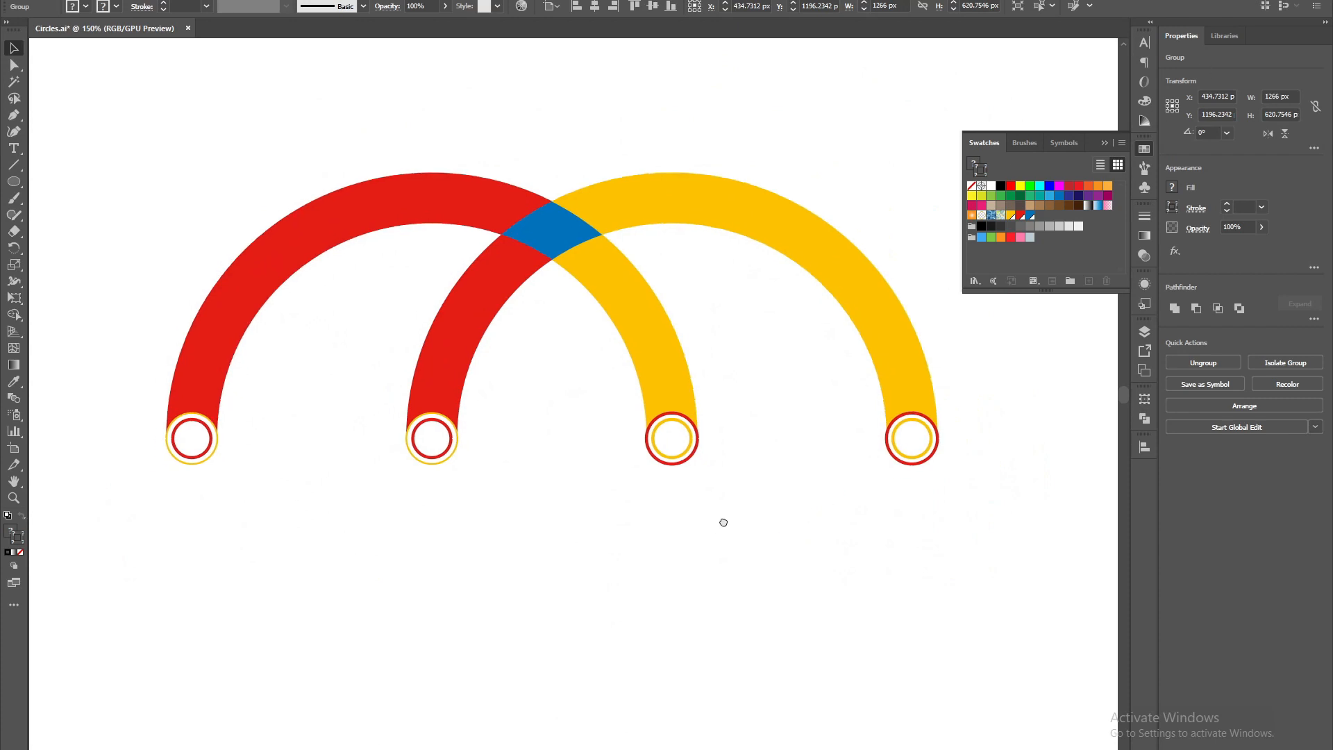
left_click_drag(709, 533, 750, 507)
left_click(480, 543)
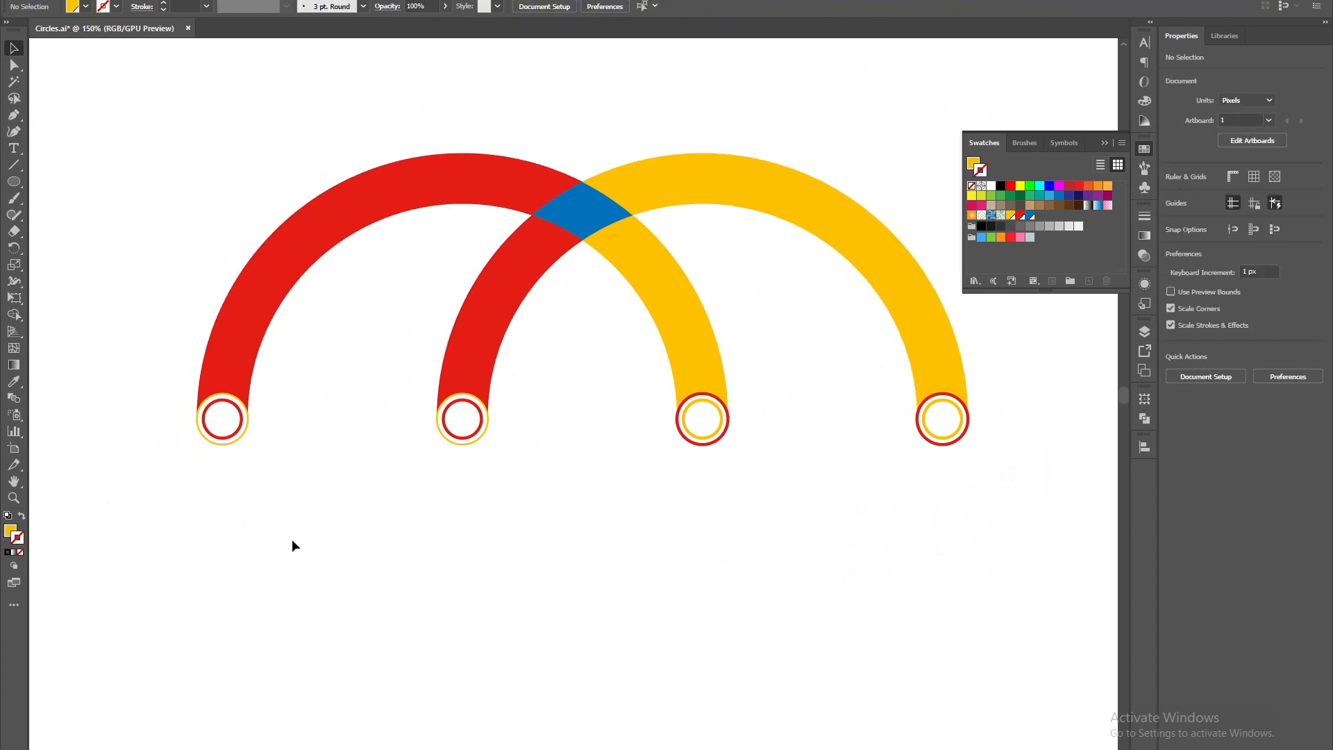
- Add the point text "Circle Logo" below the half-rings, between the two leftmost ends
key("t")
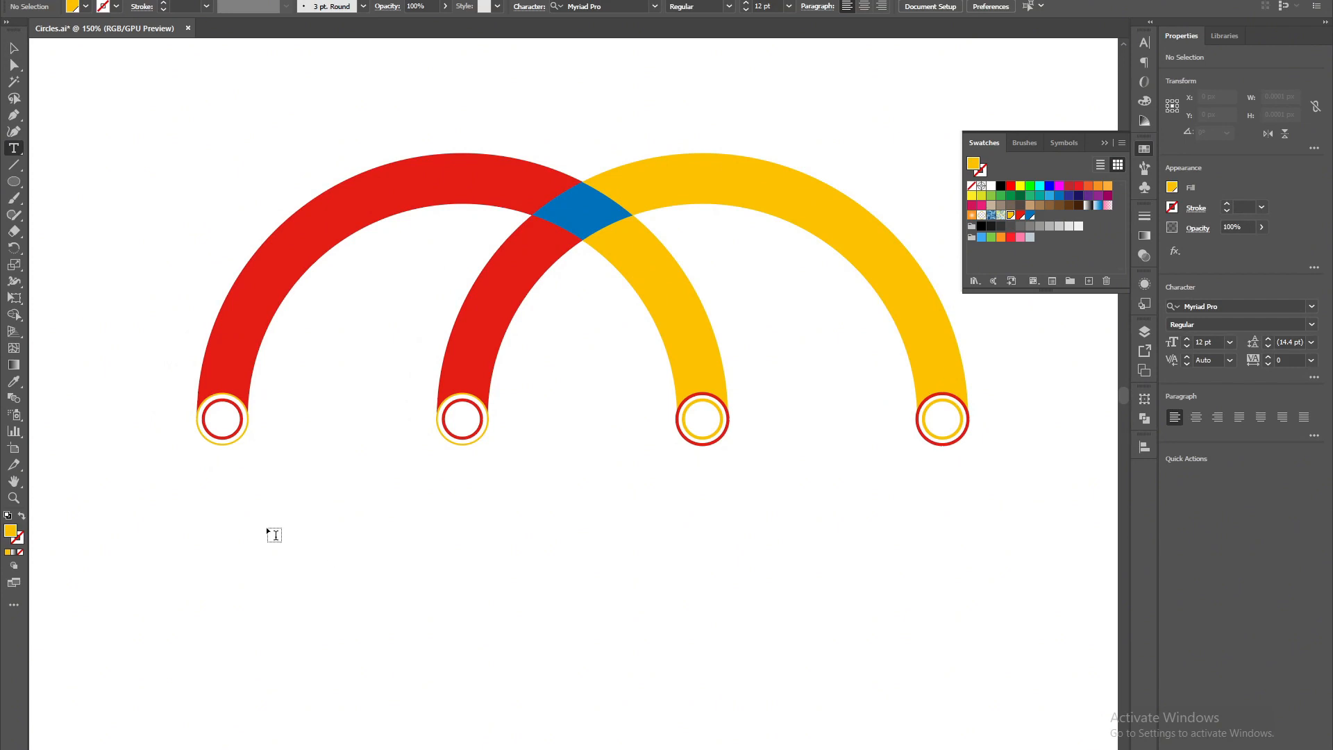
left_click(270, 529)
scroll(239, 524, "up", 2)
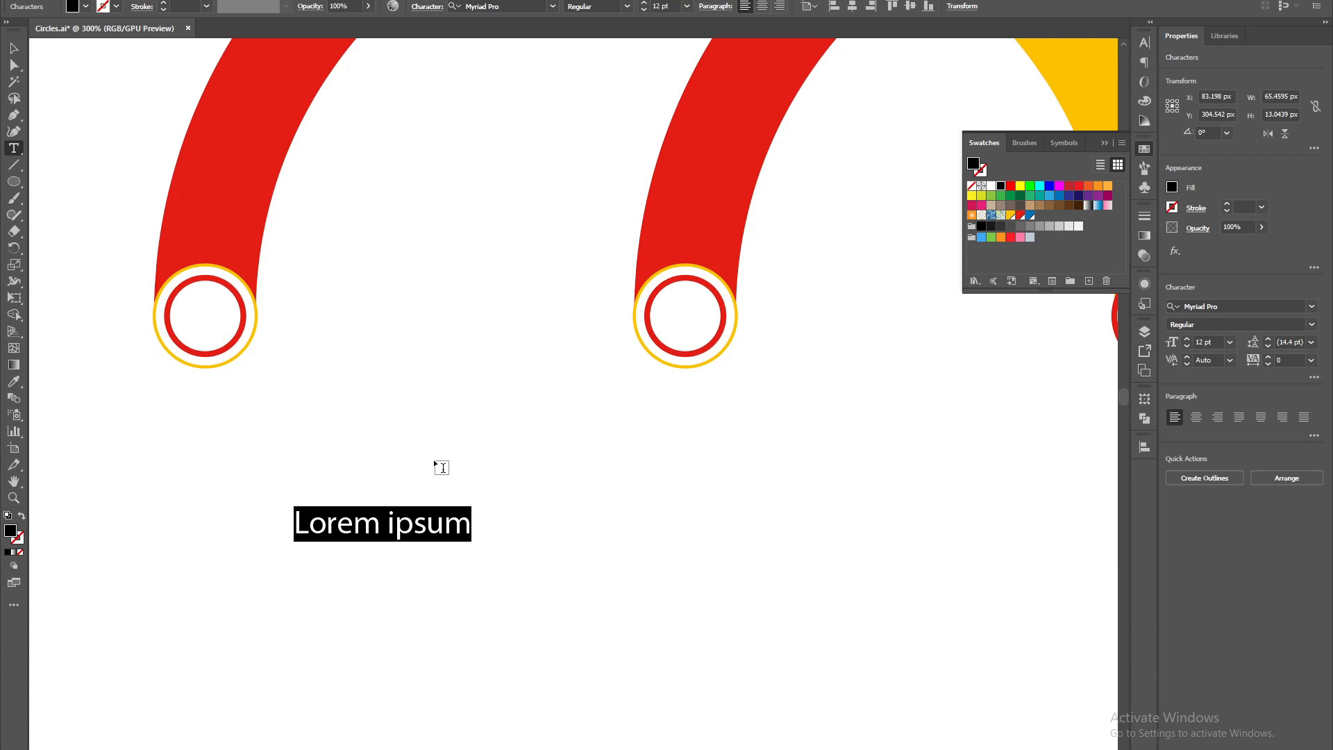
type("C")
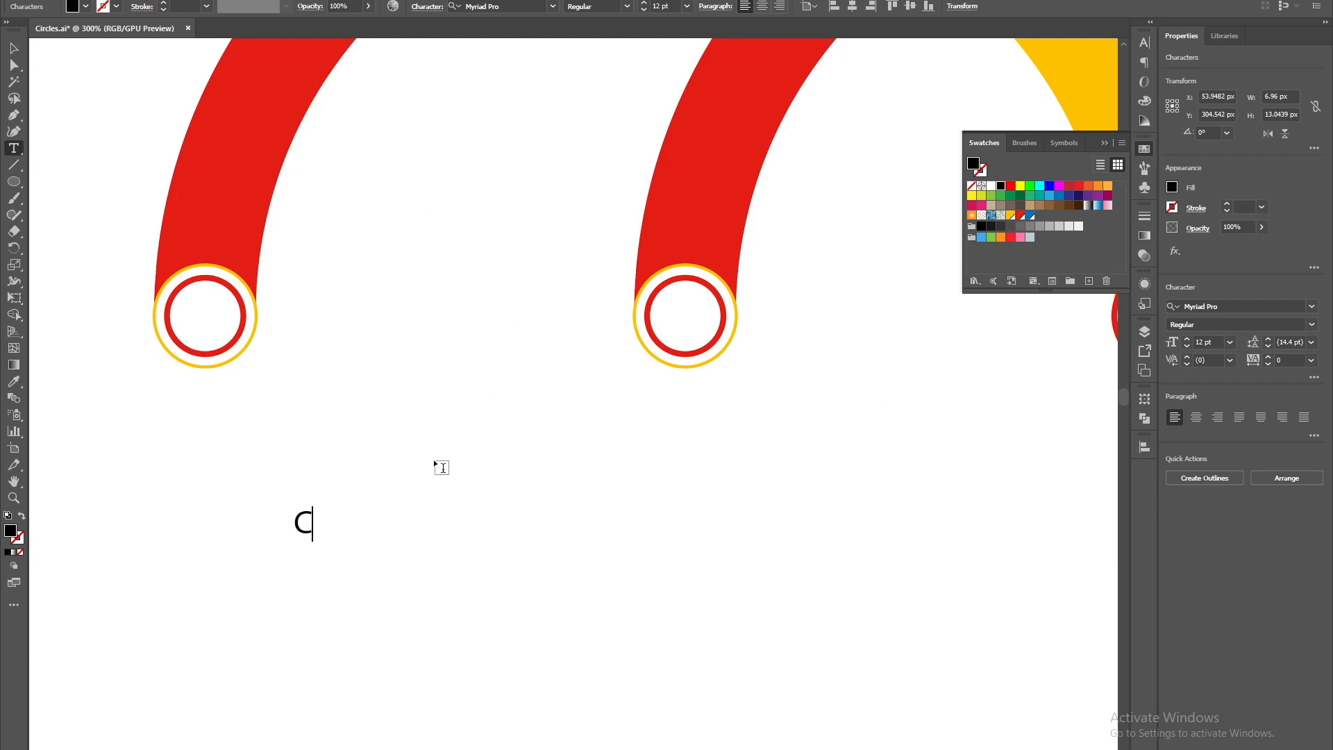
type("ircle Logo")
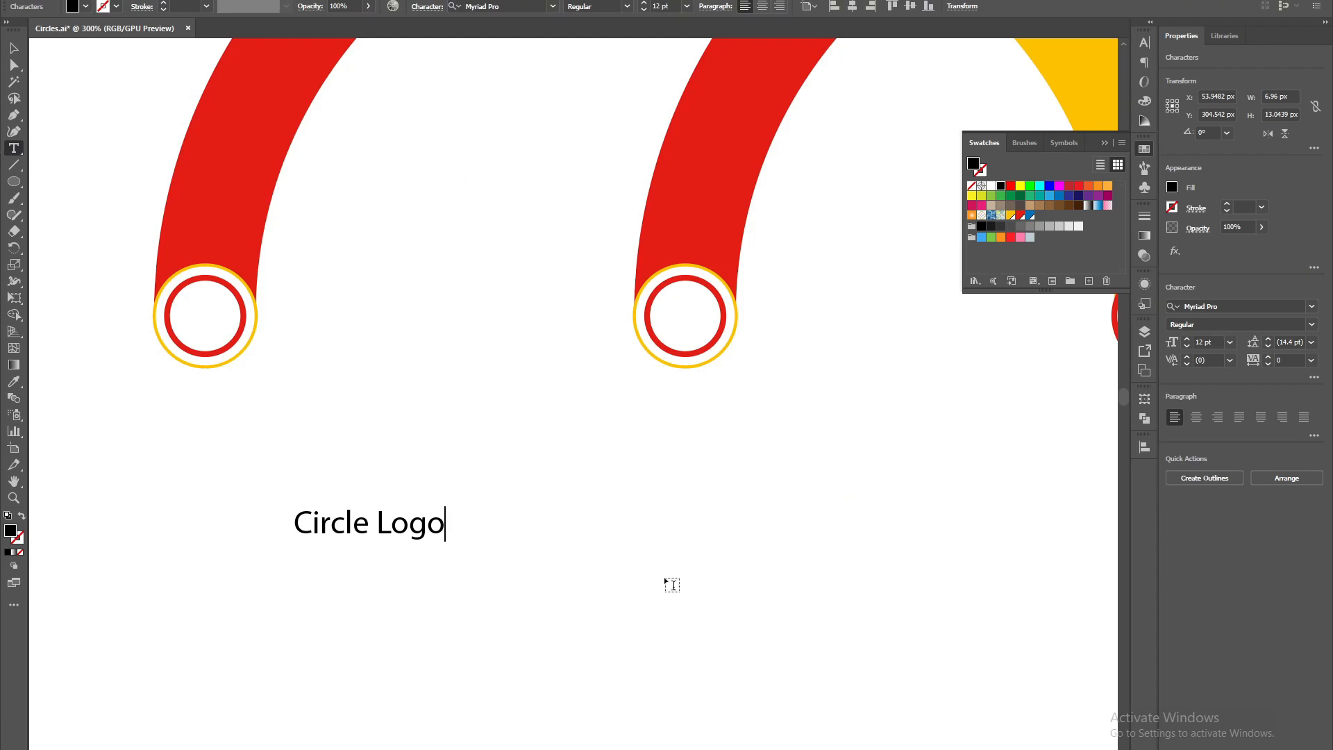
key("Escape")
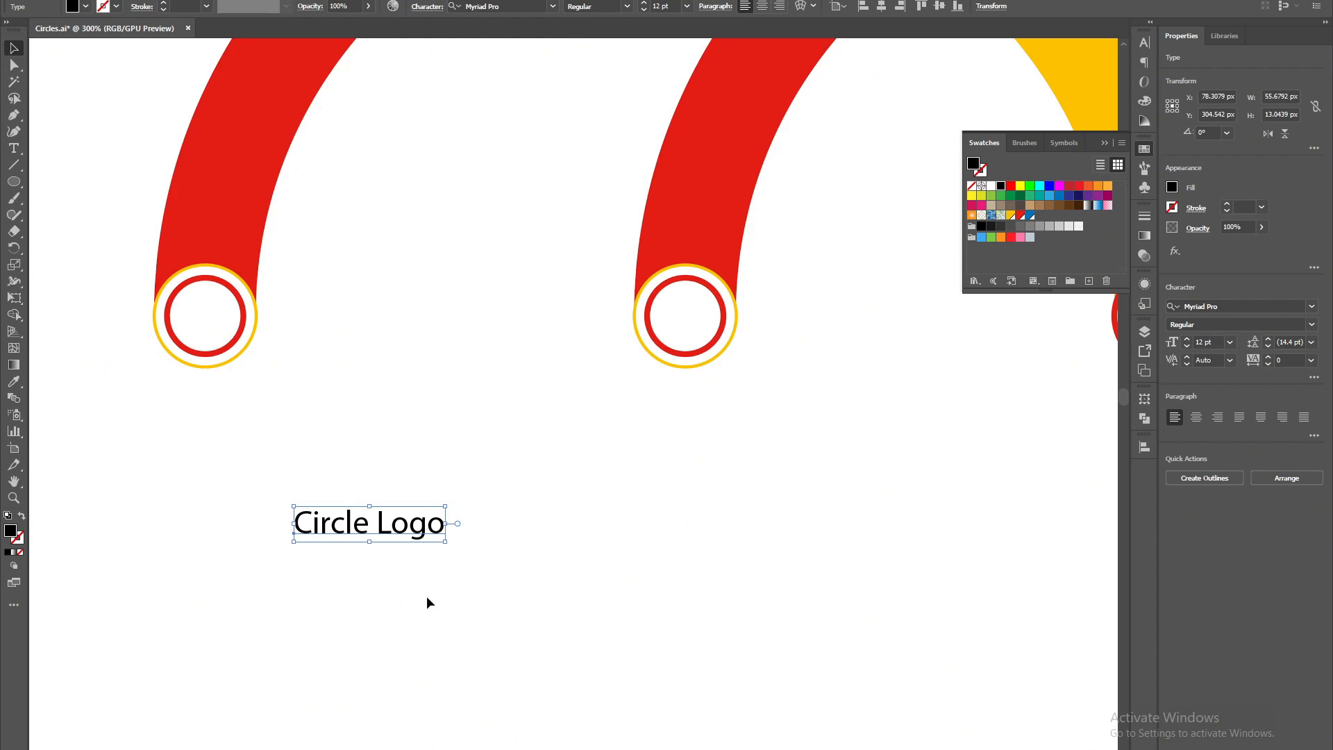
- Select the "Circle Logo" text object below the half-rings
left_click(428, 628)
left_click_drag(221, 516, 407, 556)
scroll(394, 578, "down", 2)
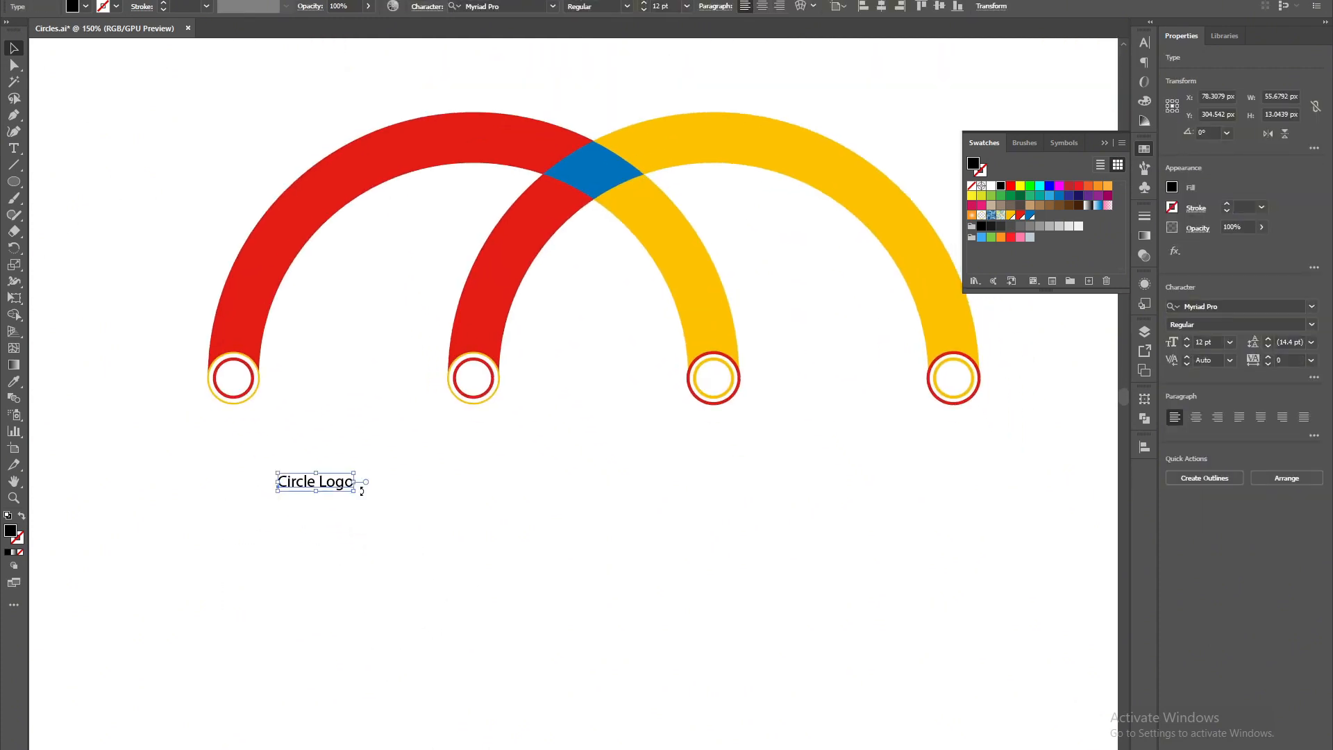
- Enlarge the "Circle Logo" text to about 103 pt and place it just below the four half-ring ends
left_click_drag(357, 491, 496, 532)
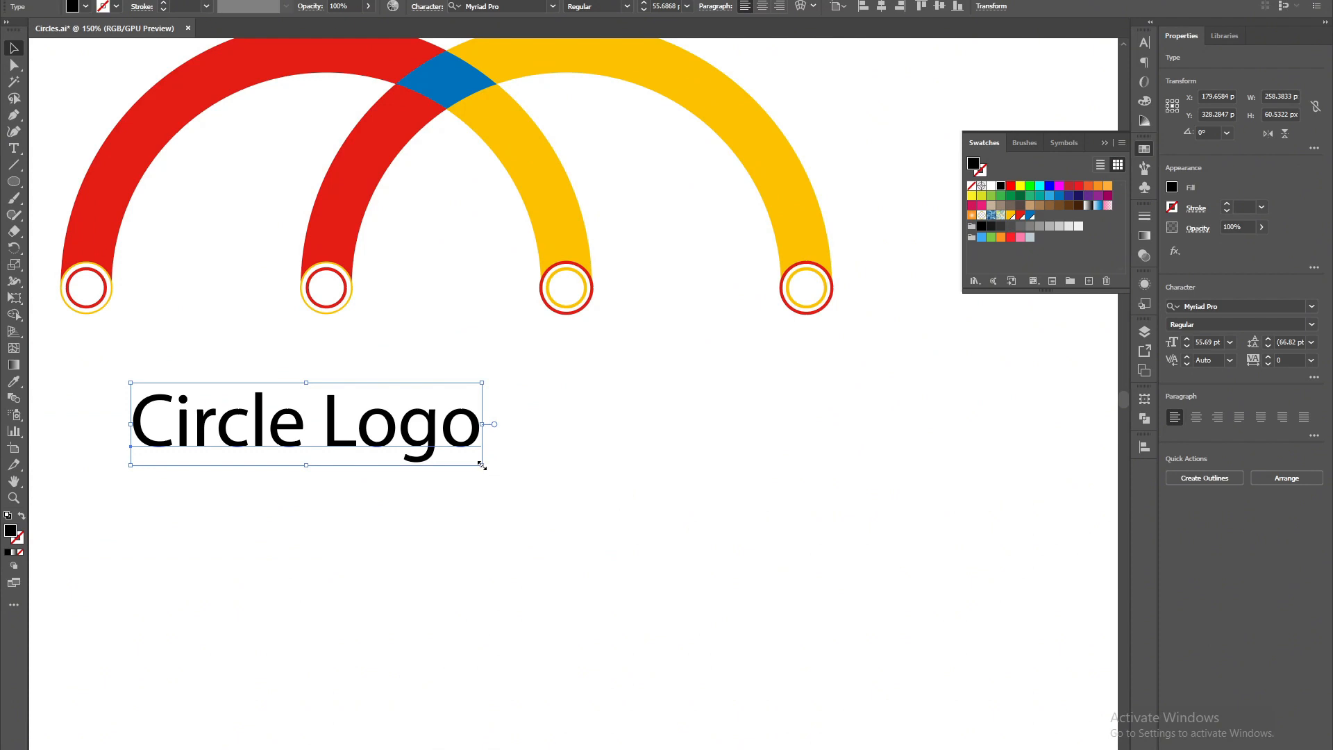
left_click_drag(481, 465, 633, 541)
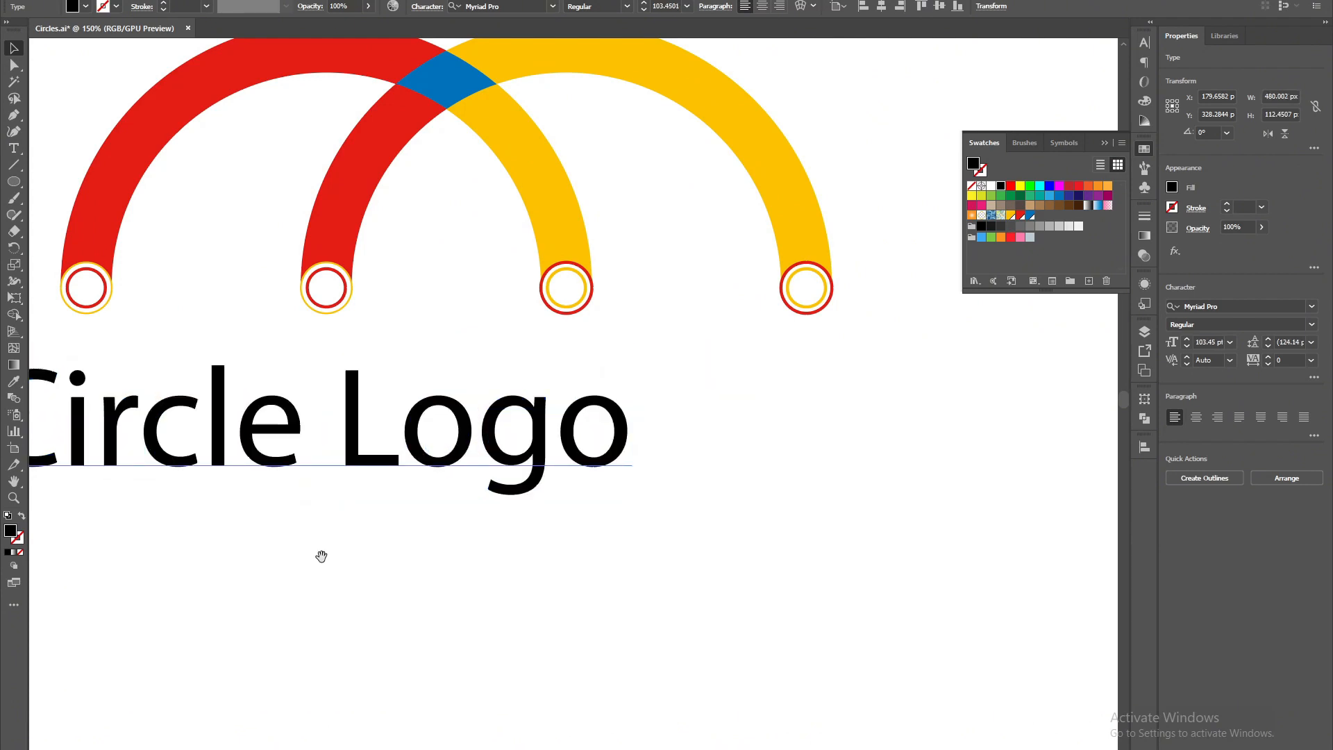
left_click_drag(319, 554, 368, 566)
left_click_drag(397, 429, 541, 399)
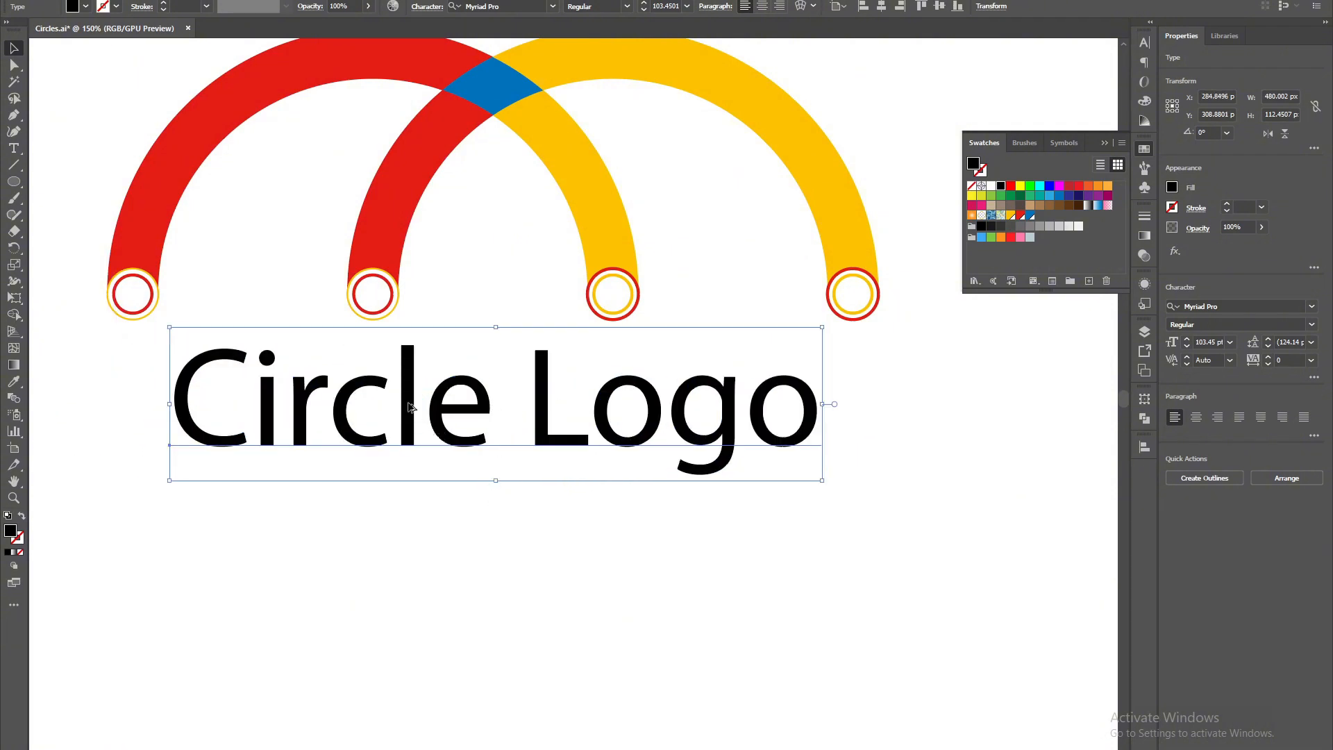
- Nudge the "Circle Logo" caption slightly right and scale it proportionally from its centre to about 124.8 pt, spanning the half-rings
scroll(409, 402, "up", 3)
scroll(416, 391, "down", 3)
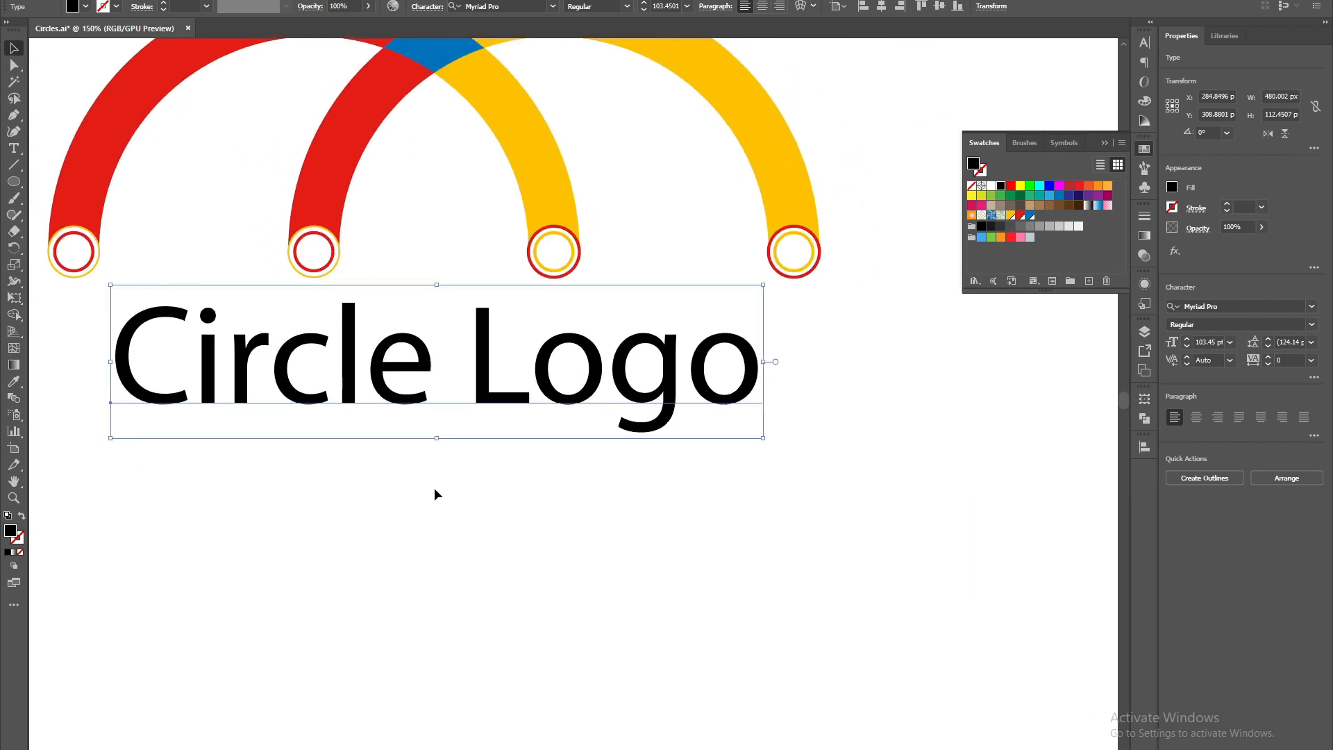
left_click_drag(359, 370, 364, 370)
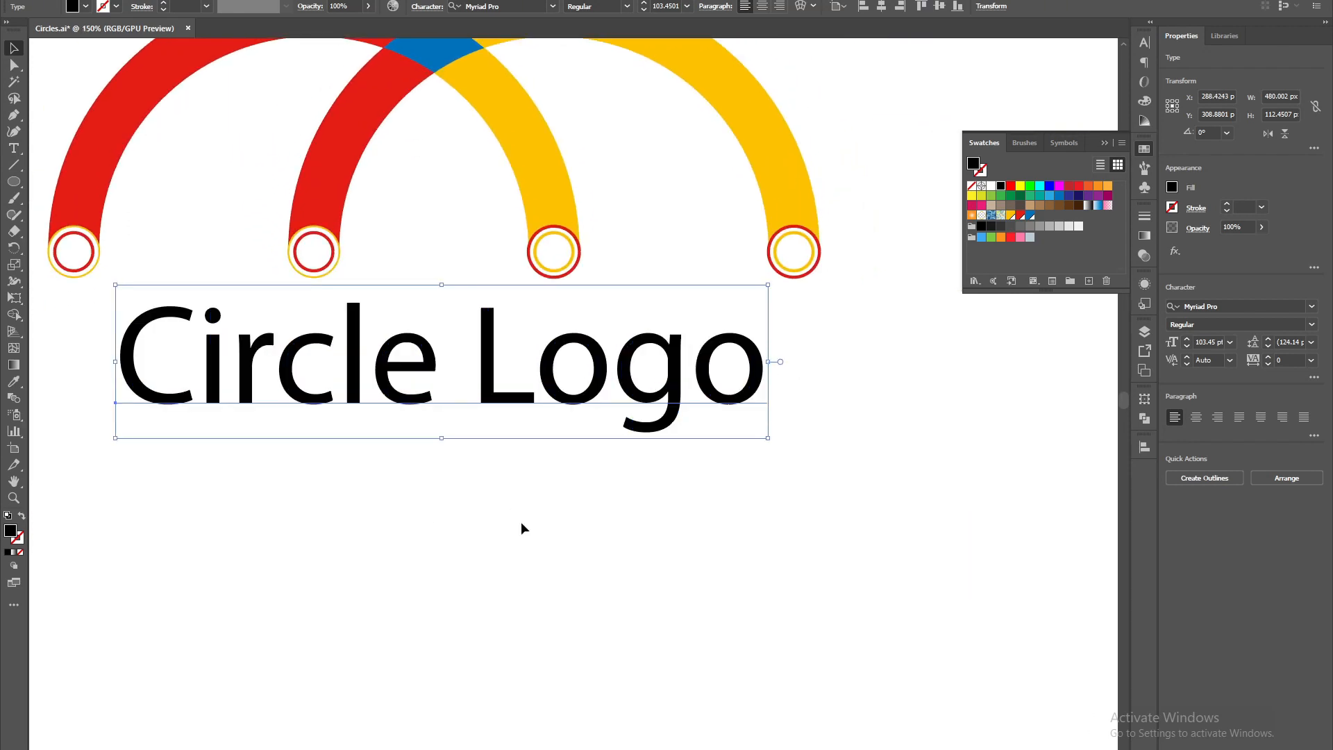
left_click_drag(399, 507, 480, 504)
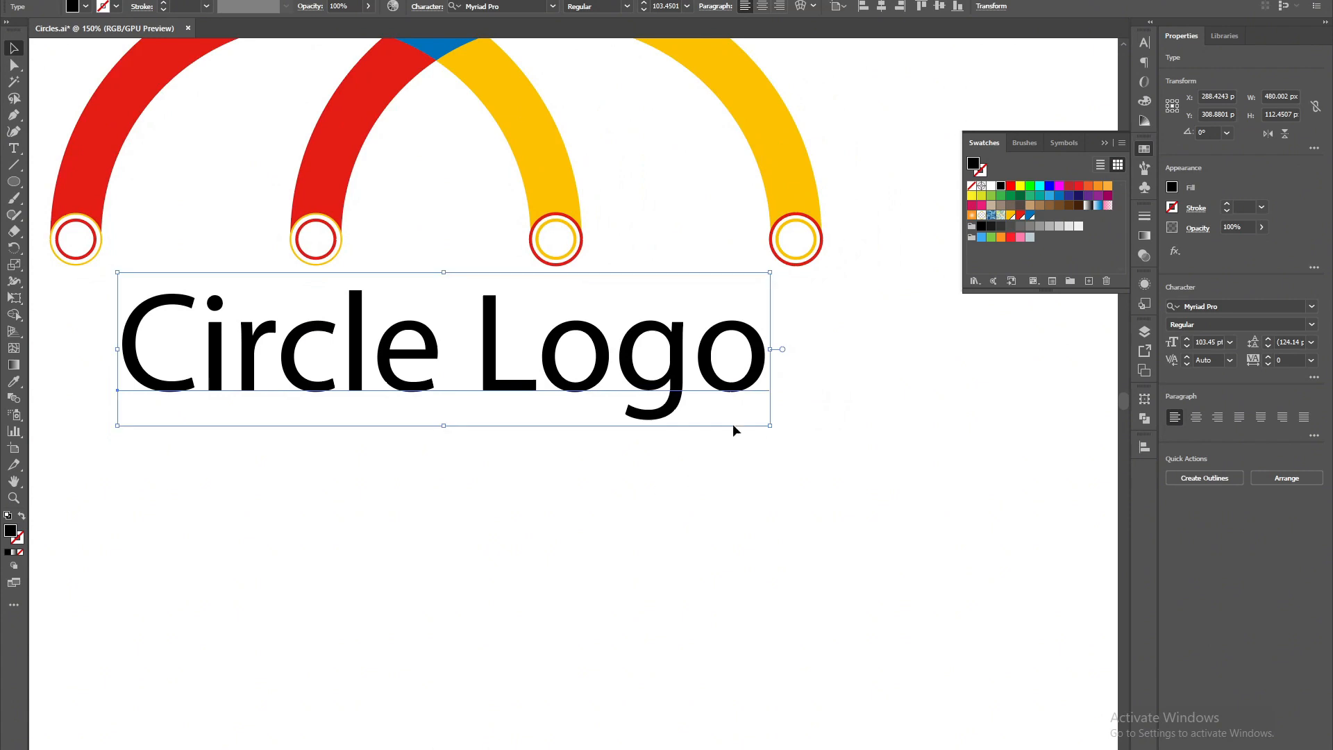
left_click_drag(768, 426, 839, 452)
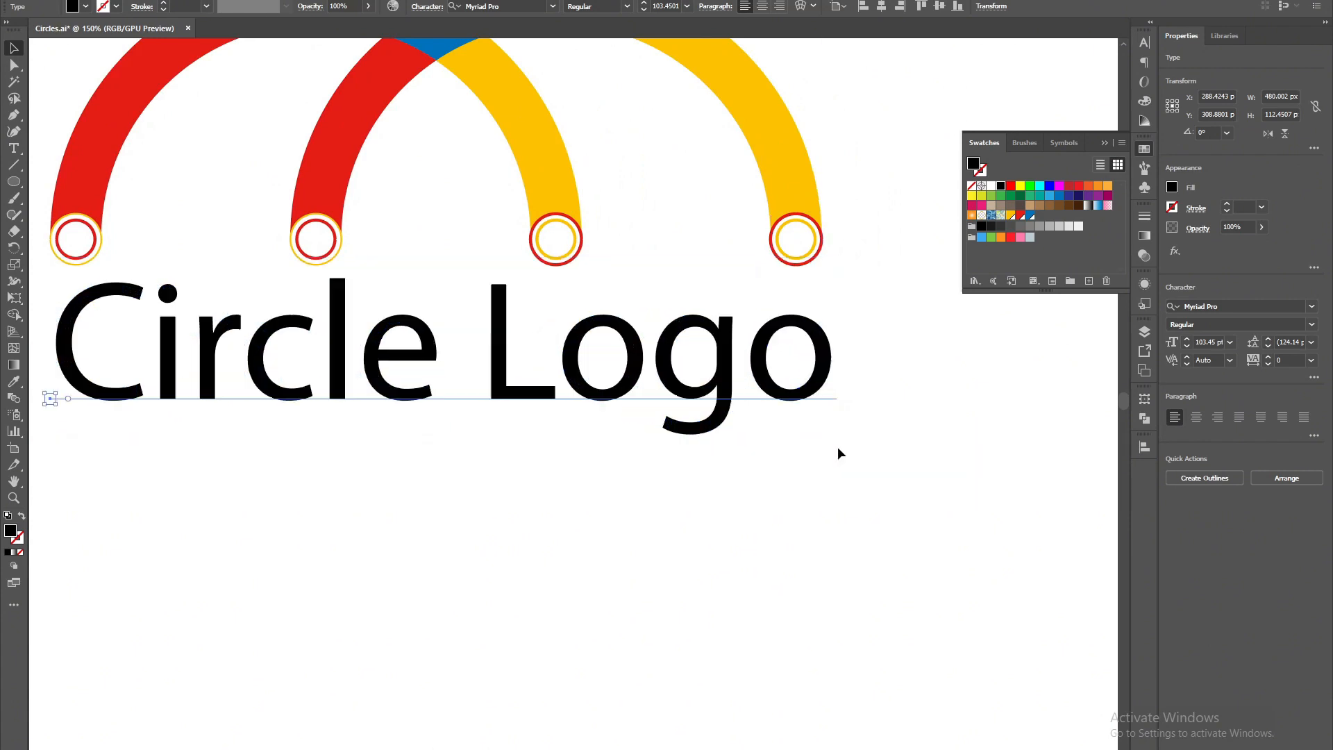
left_click_drag(675, 491, 761, 516)
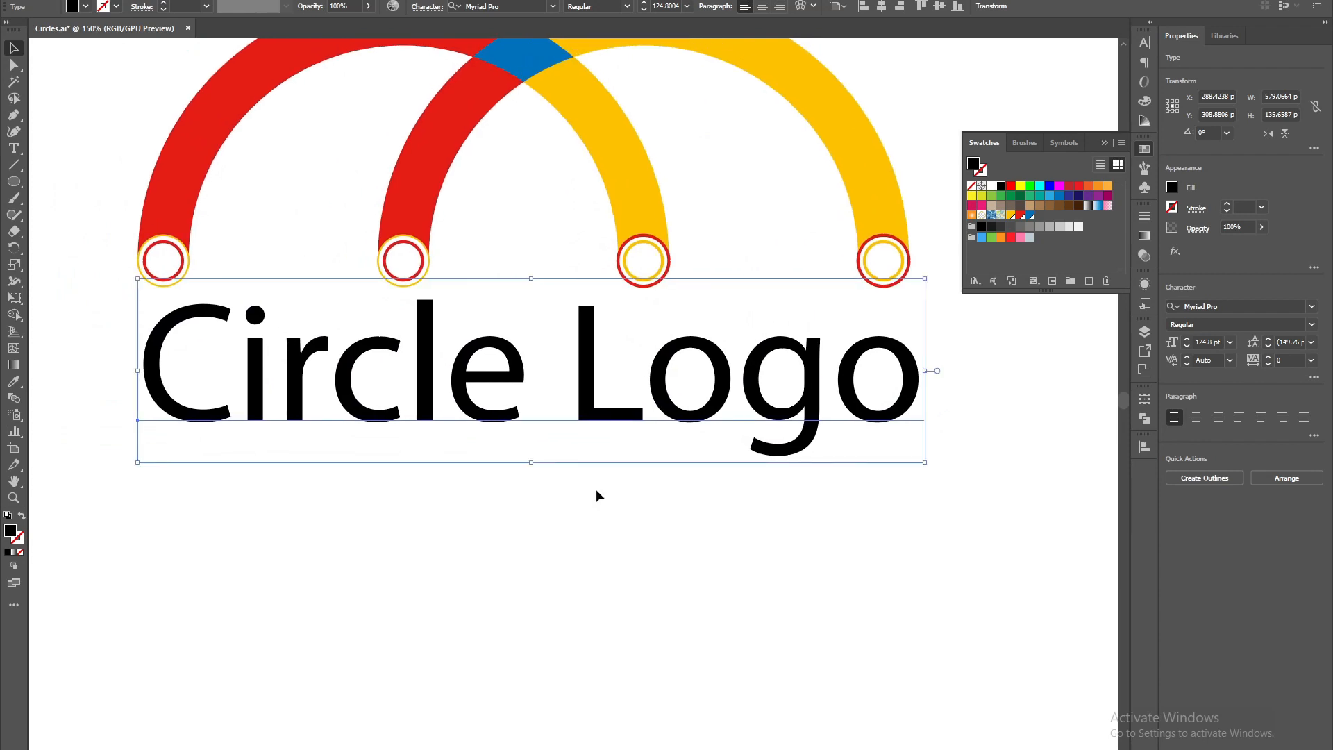
- Hide the swatches and nudge the "Circle Logo" caption about 2 px left under the half-rings
left_click_drag(595, 494, 628, 616)
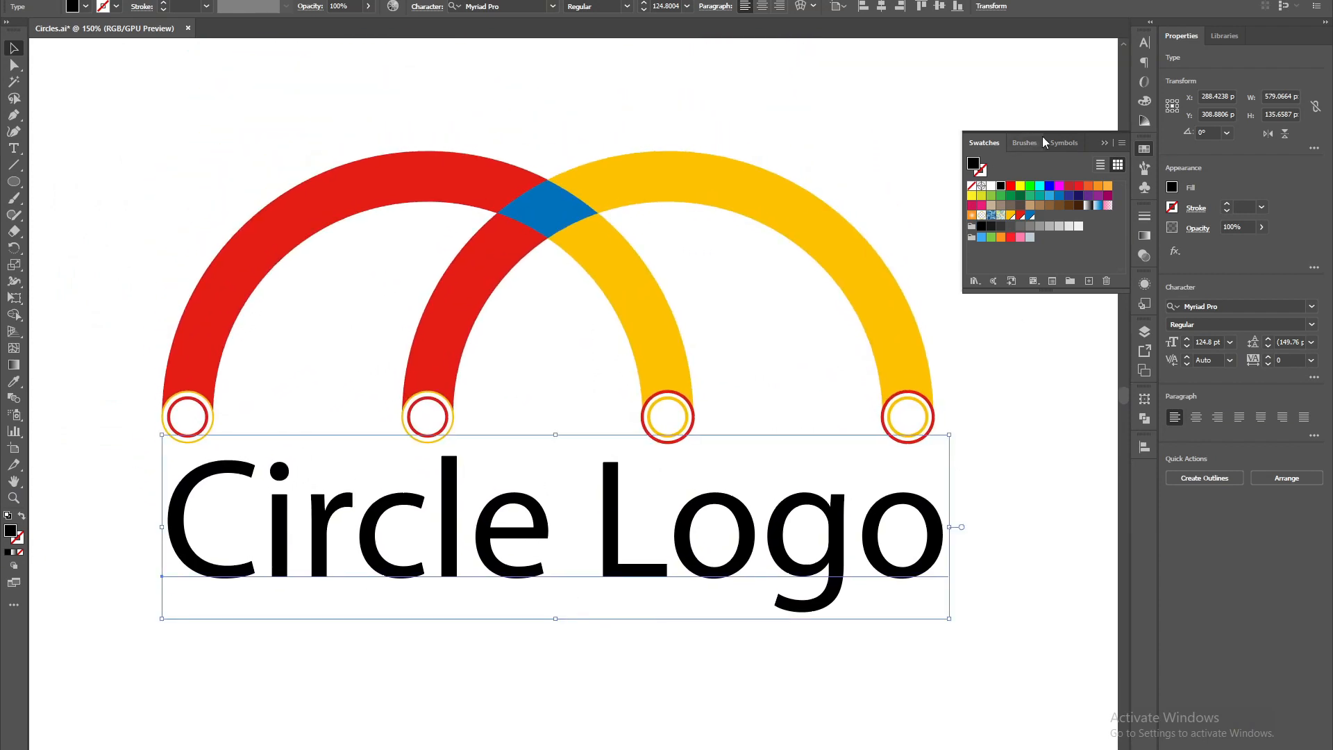
left_click(1105, 143)
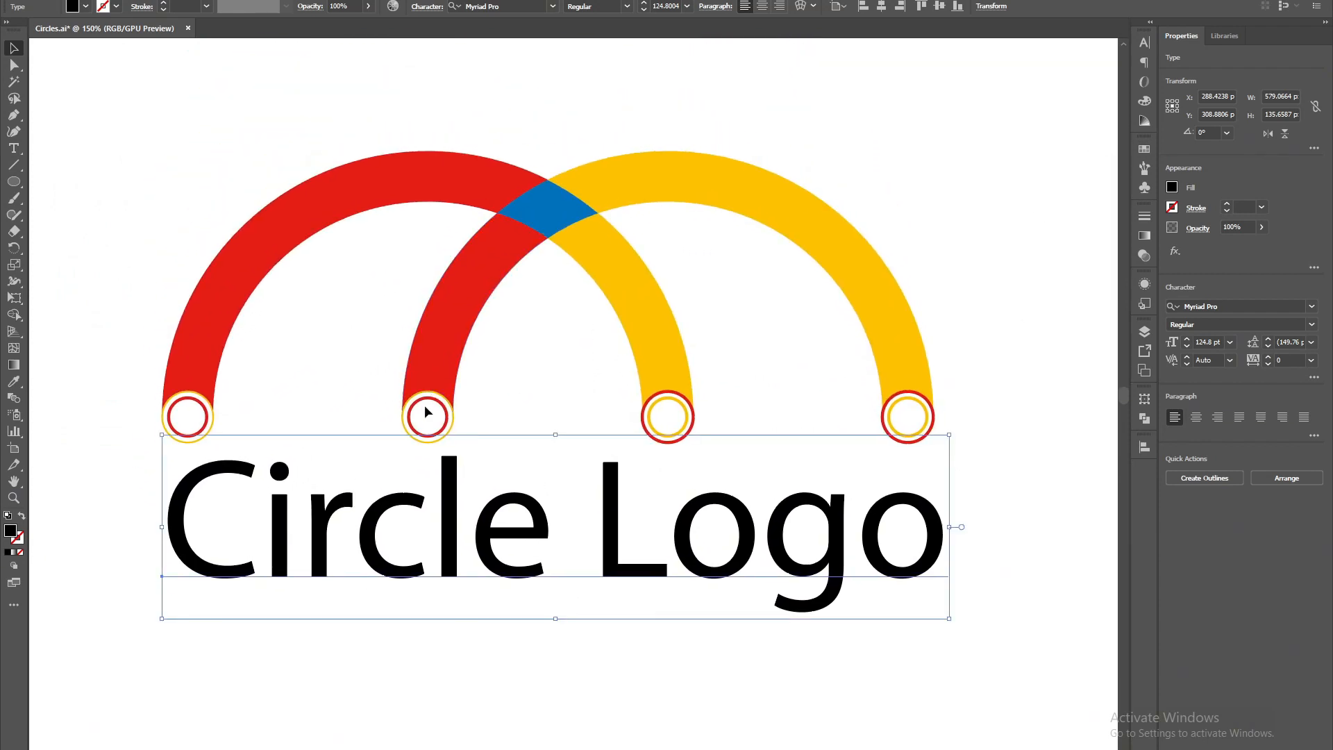
left_click(720, 371)
left_click_drag(720, 375, 685, 348)
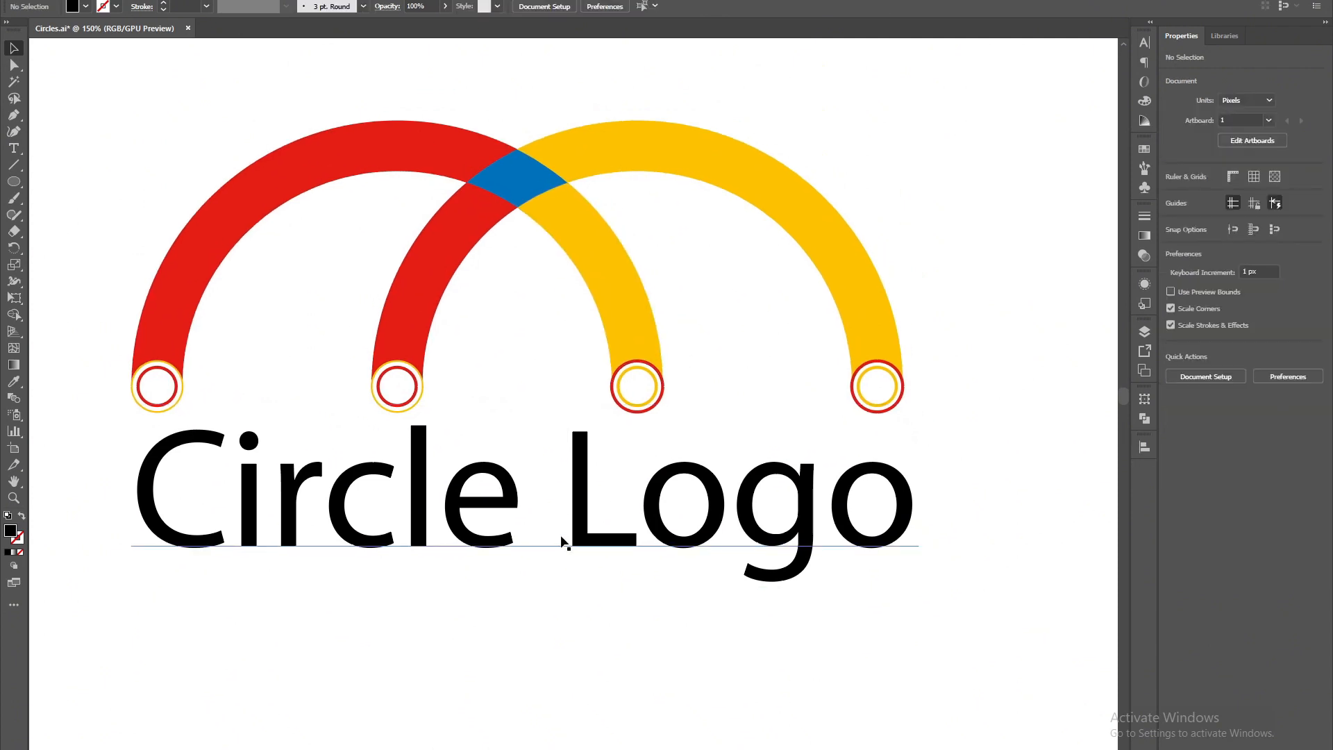
left_click_drag(574, 506, 570, 506)
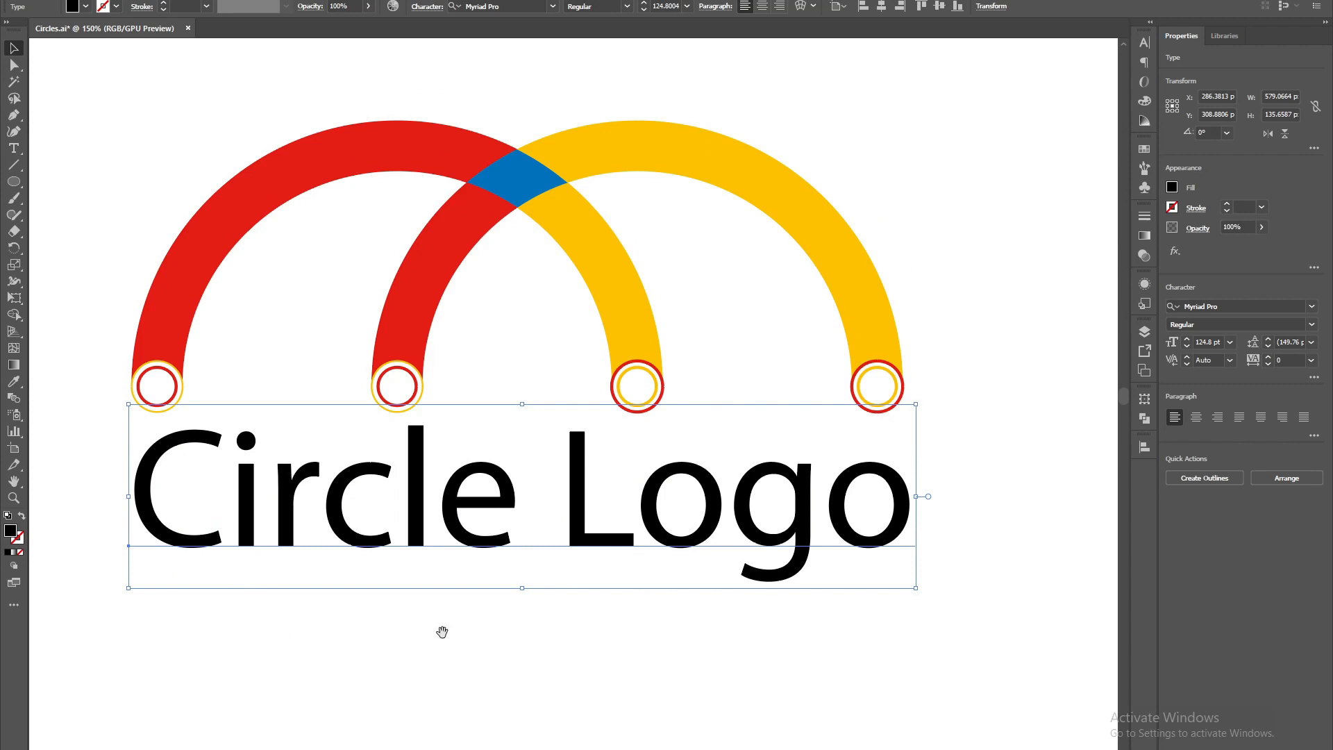
left_click_drag(503, 612, 470, 625)
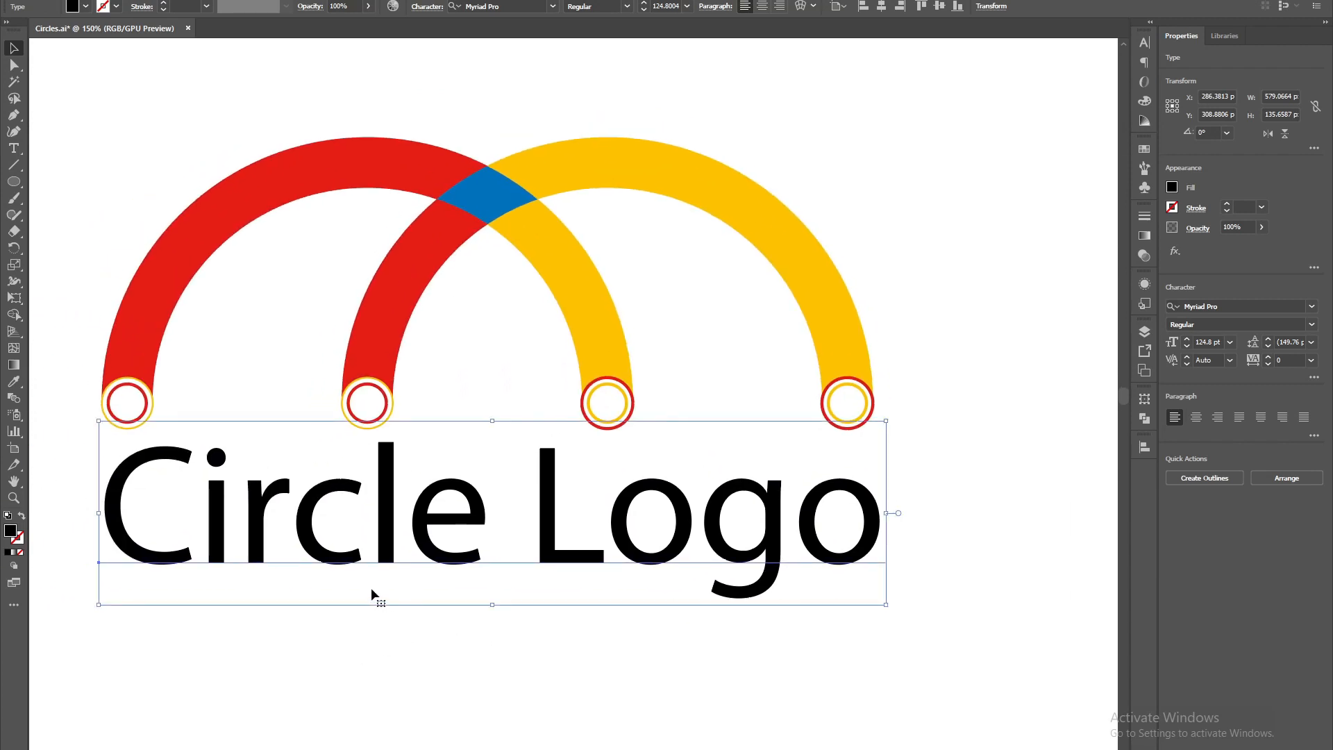
- Duplicate the "Circle Logo" caption above the half-rings and select all the text in the copy for replacement
scroll(371, 587, "up", 3)
left_click_drag(383, 630, 472, 170)
scroll(485, 167, "up", 4)
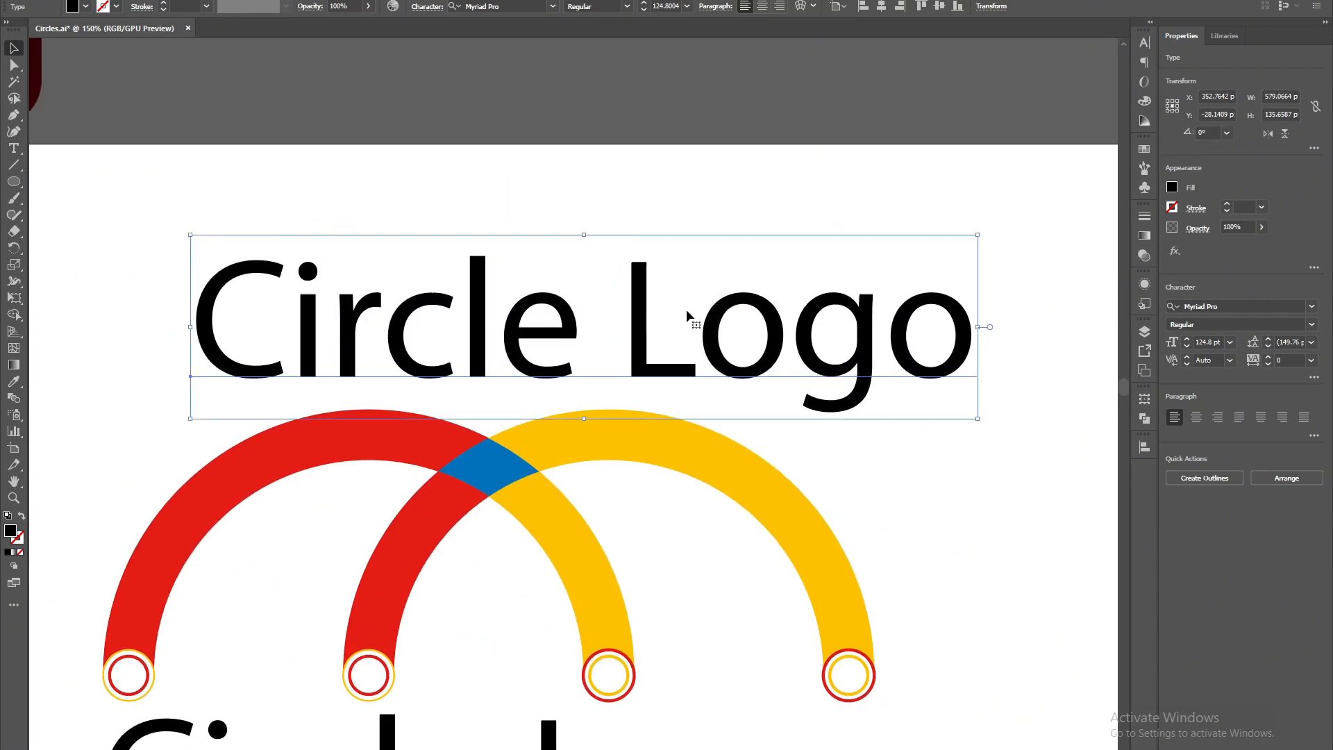
double_click(611, 322)
key("ctrl+a")
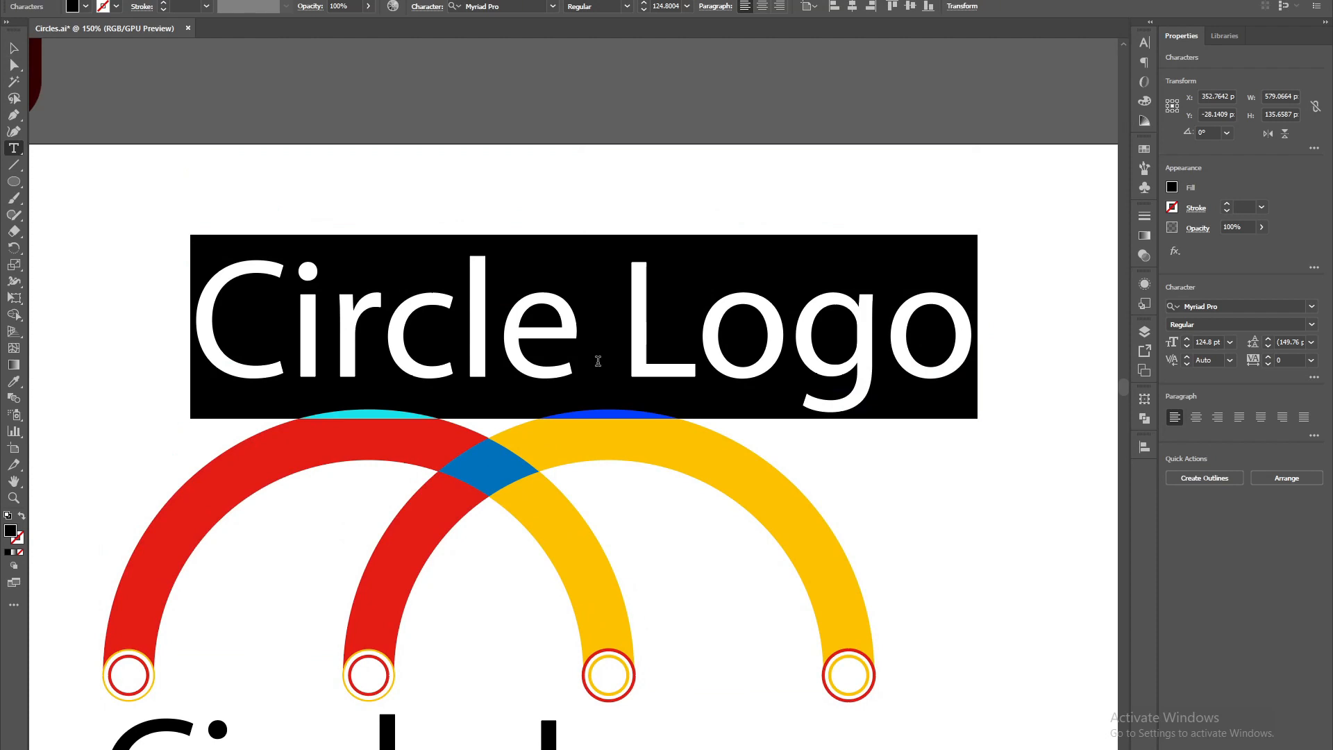
type("ءمين")
key("BackSpace")
key("BackSpace")
key("BackSpace")
key("BackSpace")
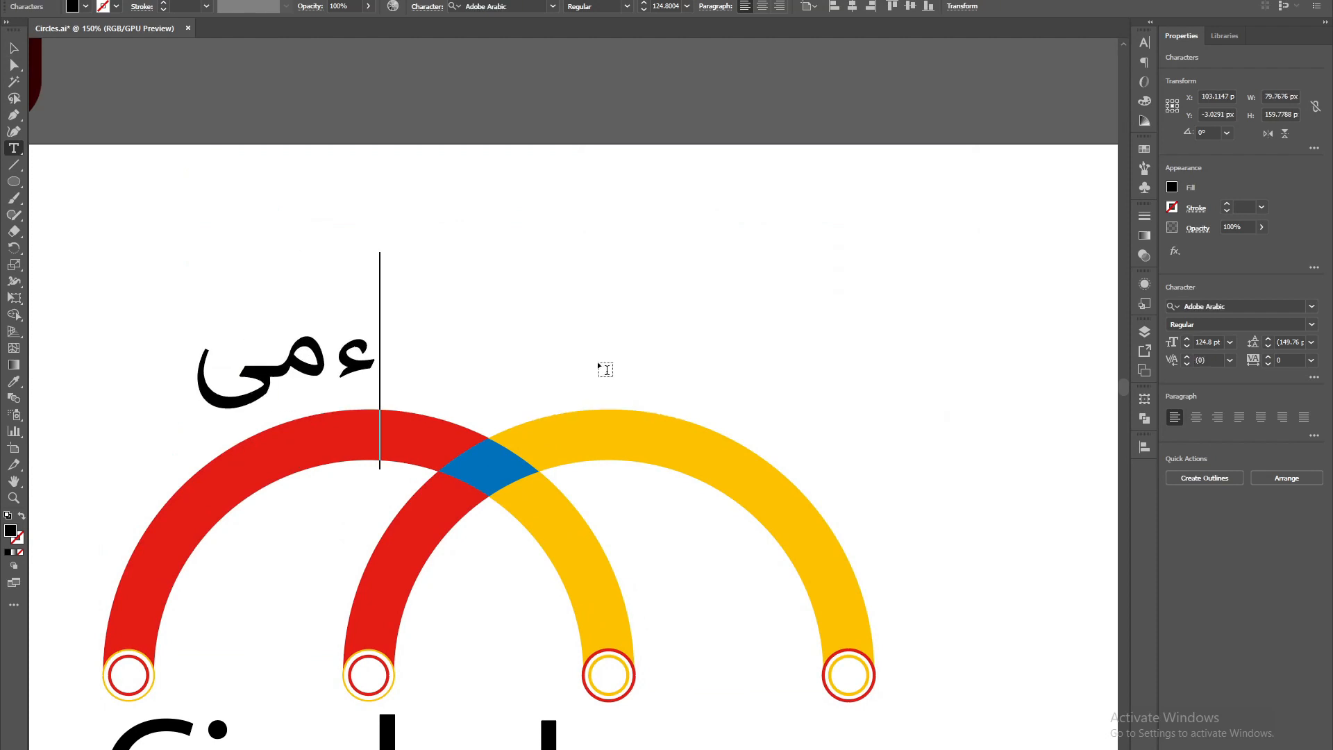
- Switch the keyboard input to English and enter "Half" as the text above the half-rings
key("super+space")
key("super+space")
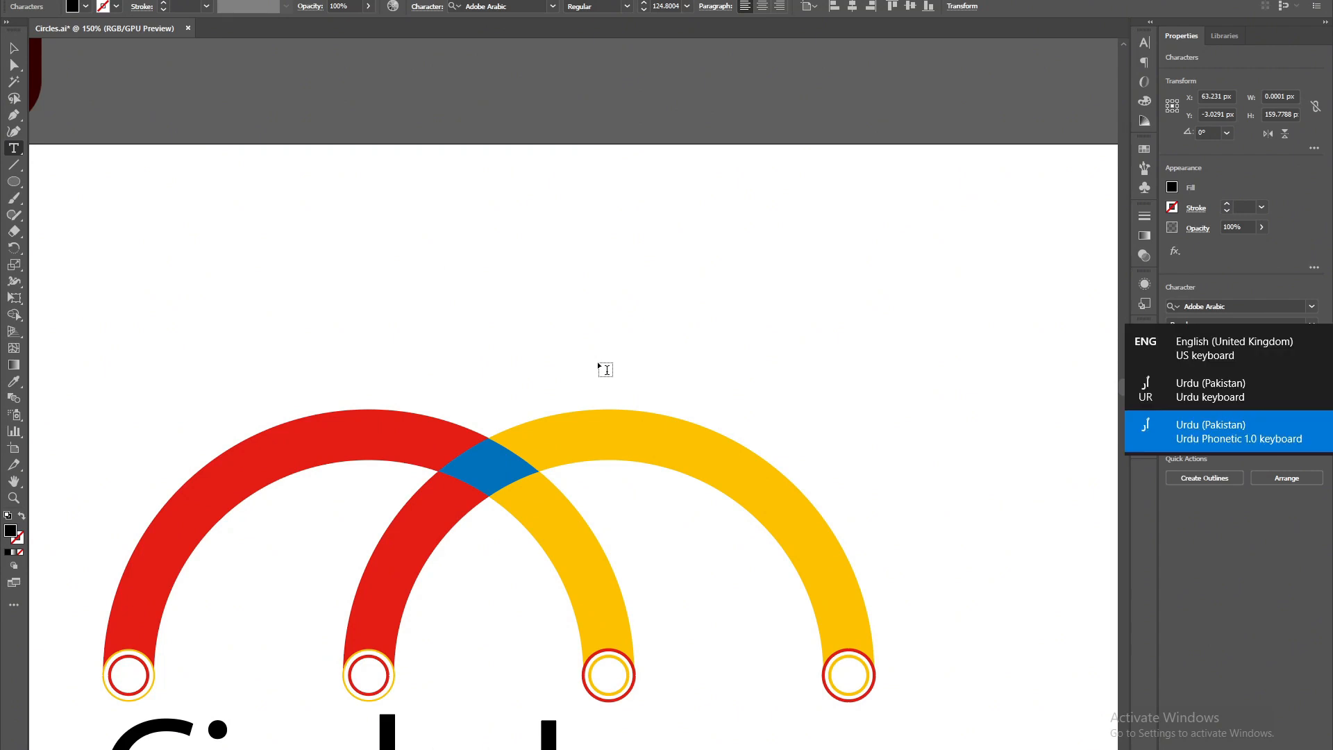
type("H")
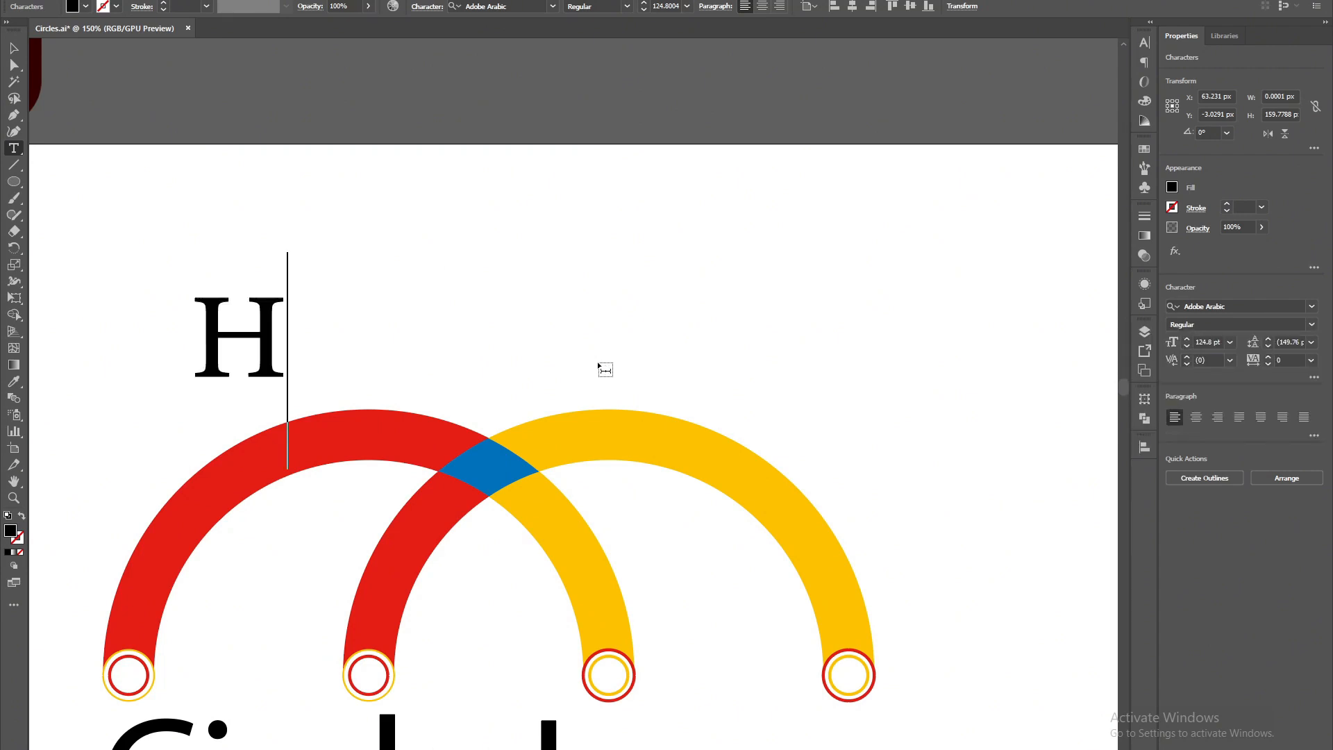
type("al")
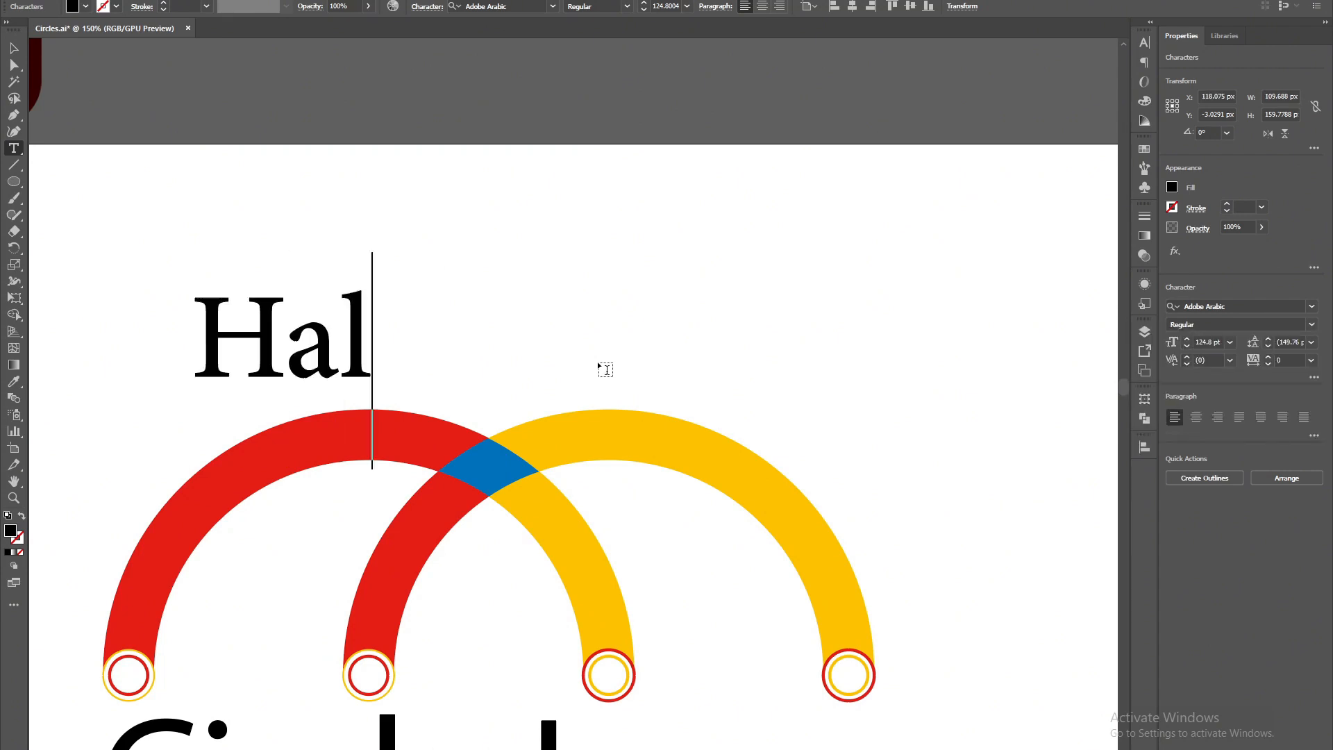
type("f")
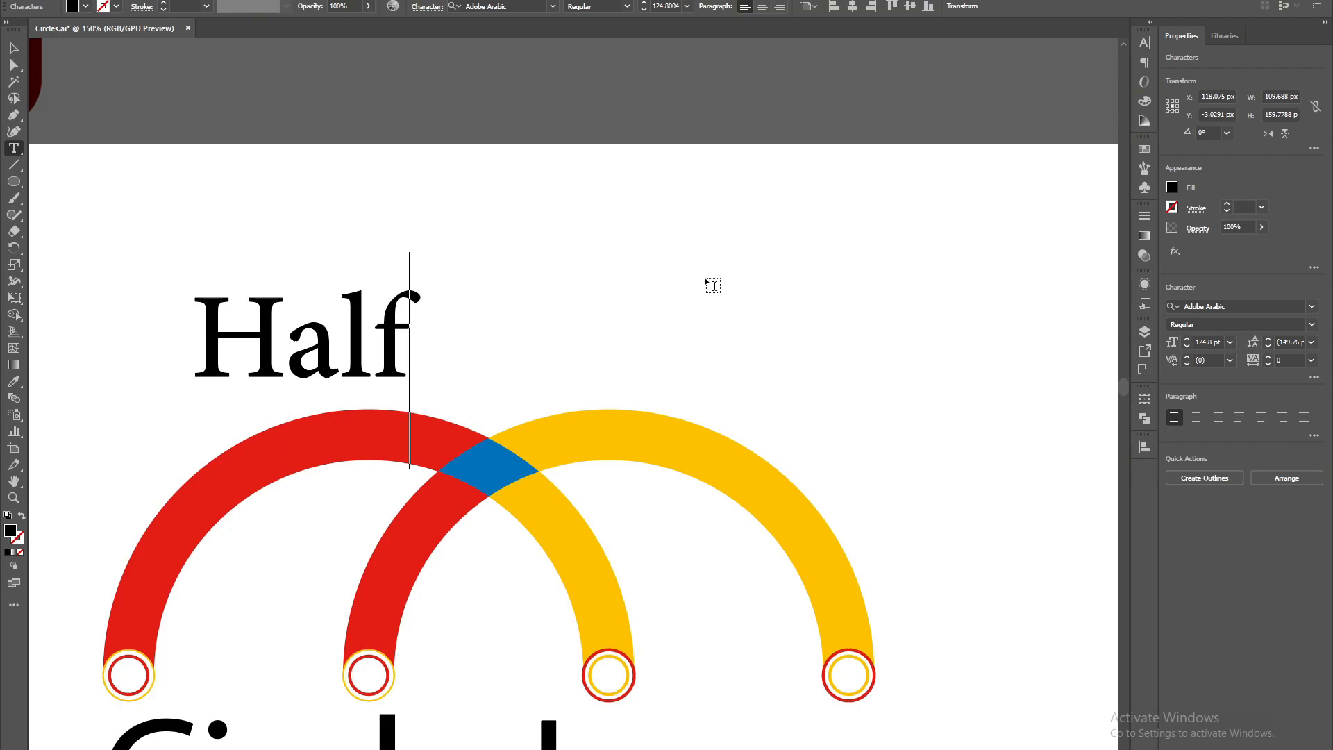
key("Escape")
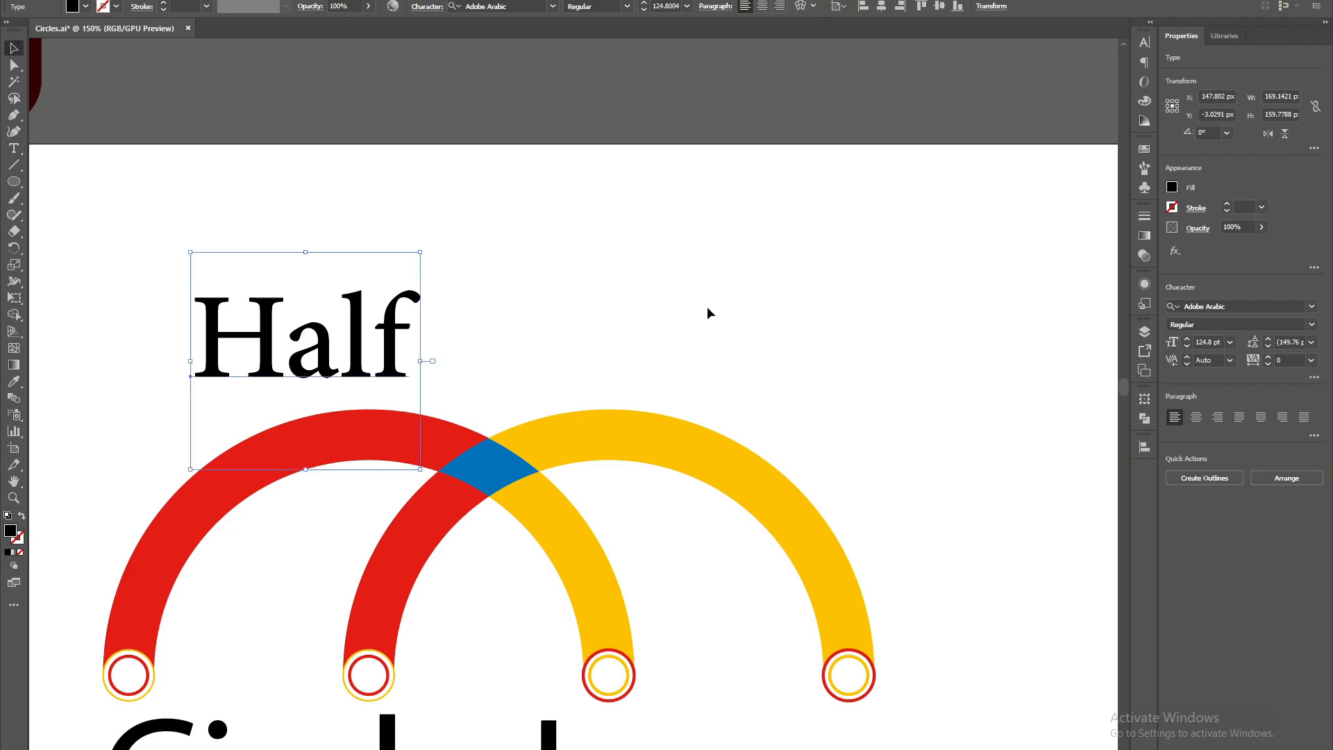
- Match the "Half" text to the "Circle Logo" caption's Myriad Pro style with the Eyedropper, and deselect it
scroll(707, 306, "down", 2)
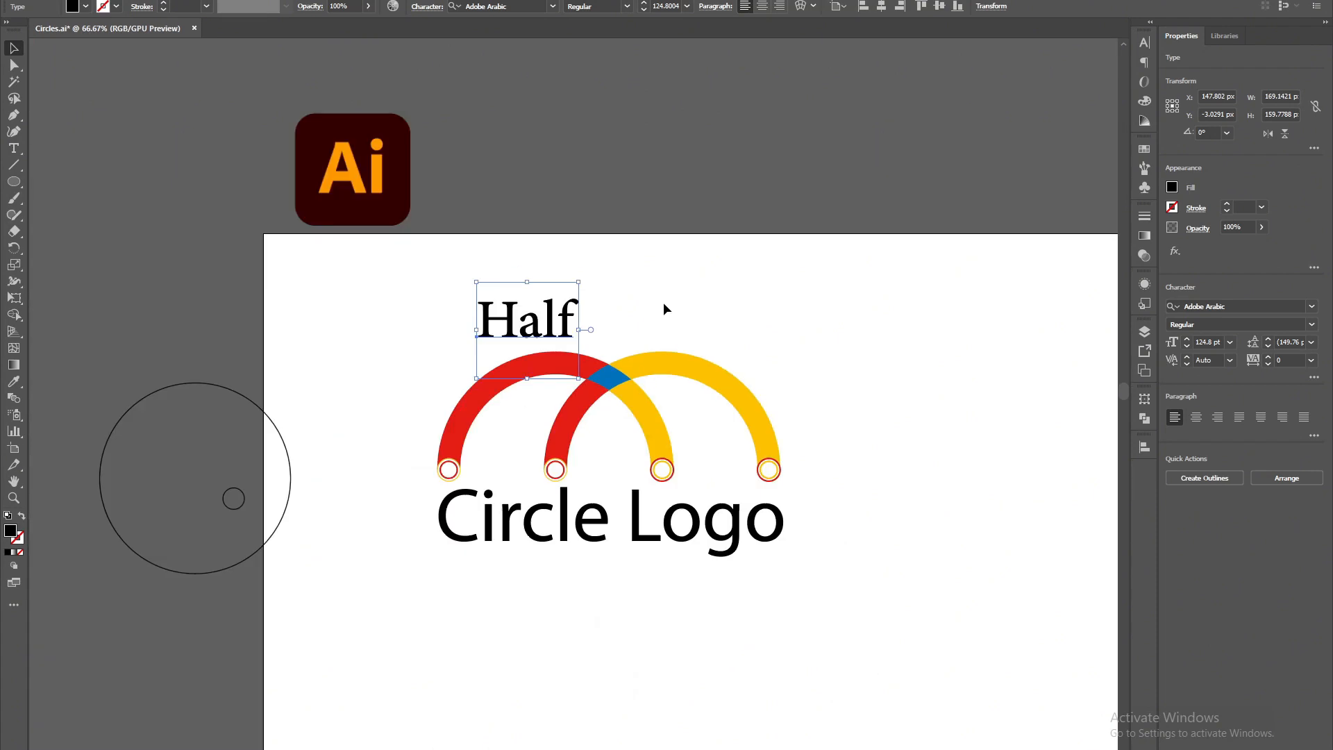
key("i")
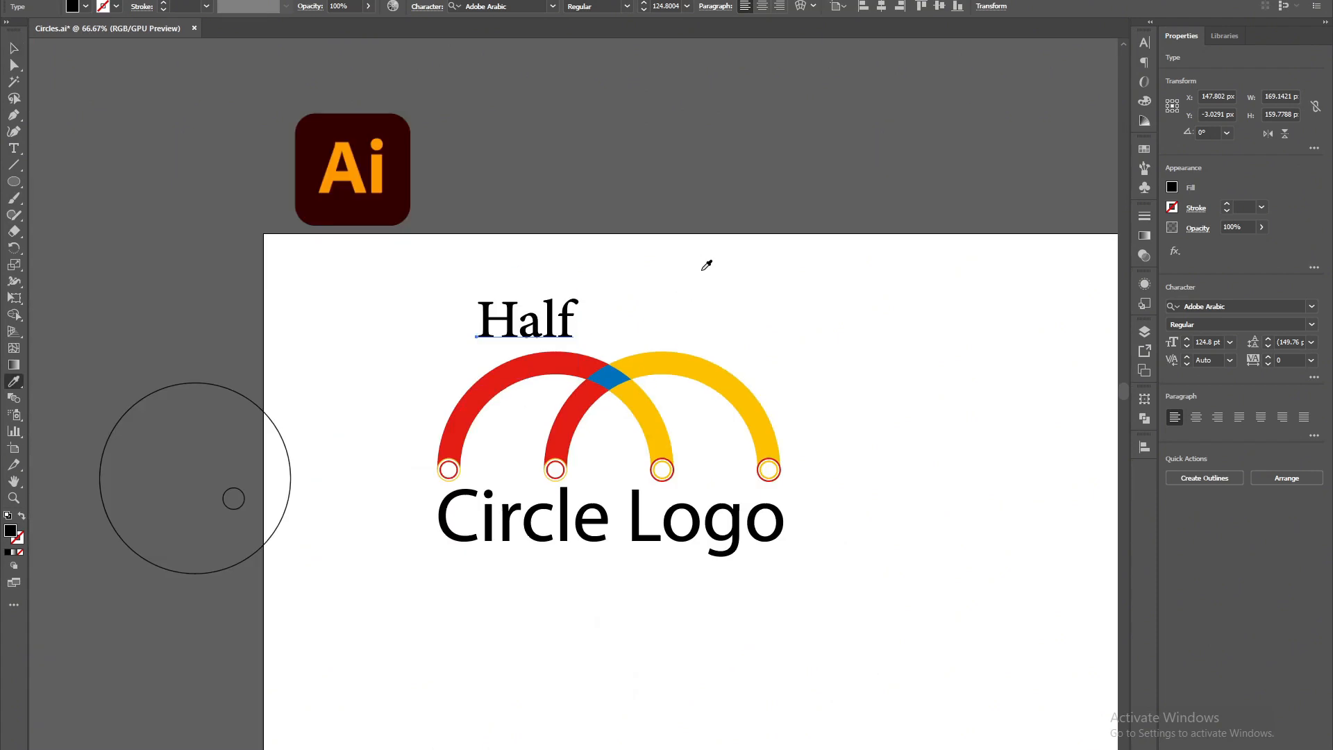
left_click(641, 511)
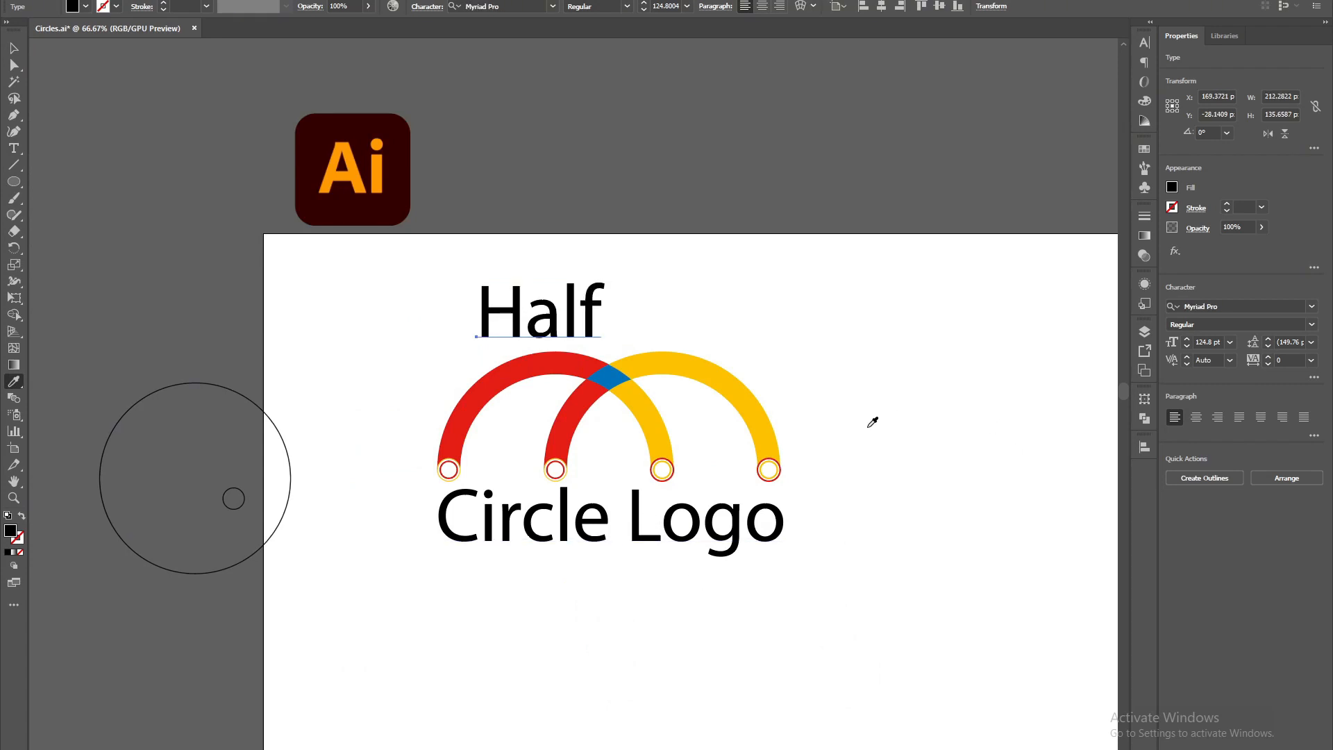
key("v")
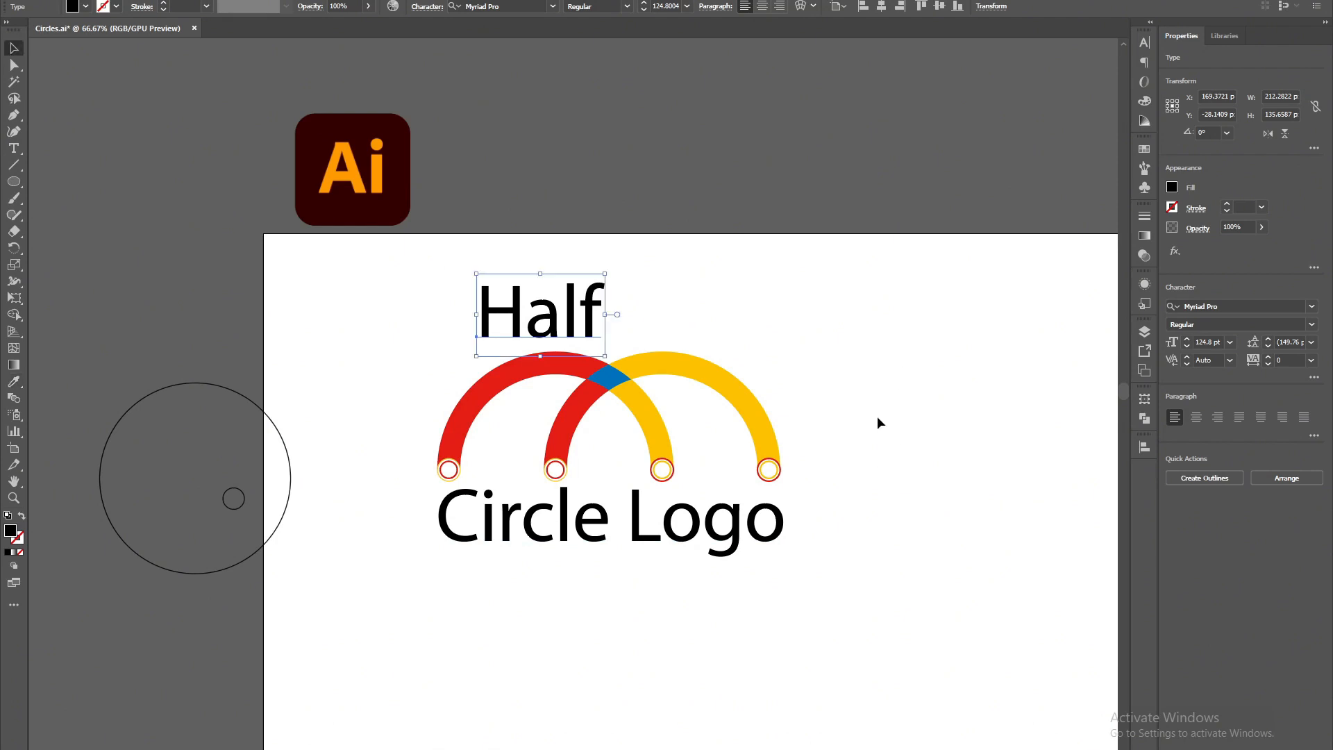
left_click(877, 417)
- Select the "Circle Logo" and "Half" texts together, shift them about 7 px right, and deselect them
left_click(722, 546)
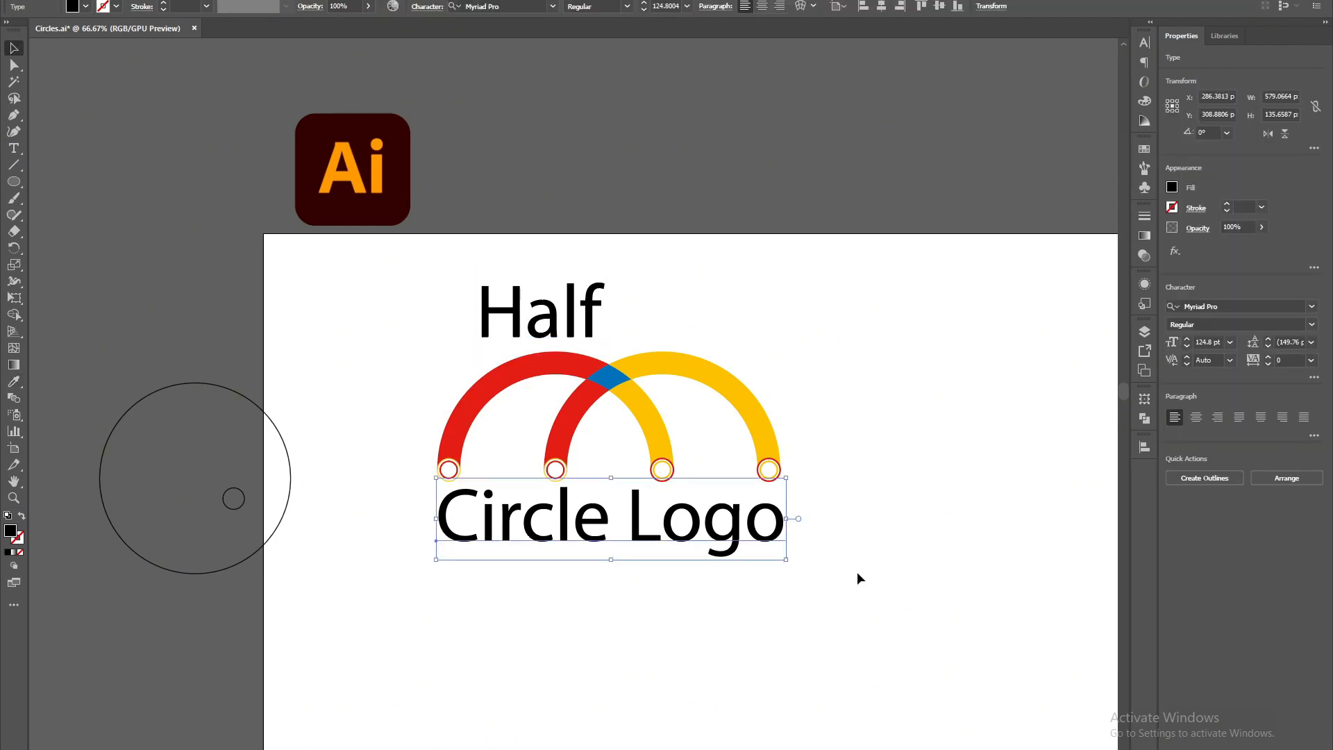
scroll(558, 352, "up", 2)
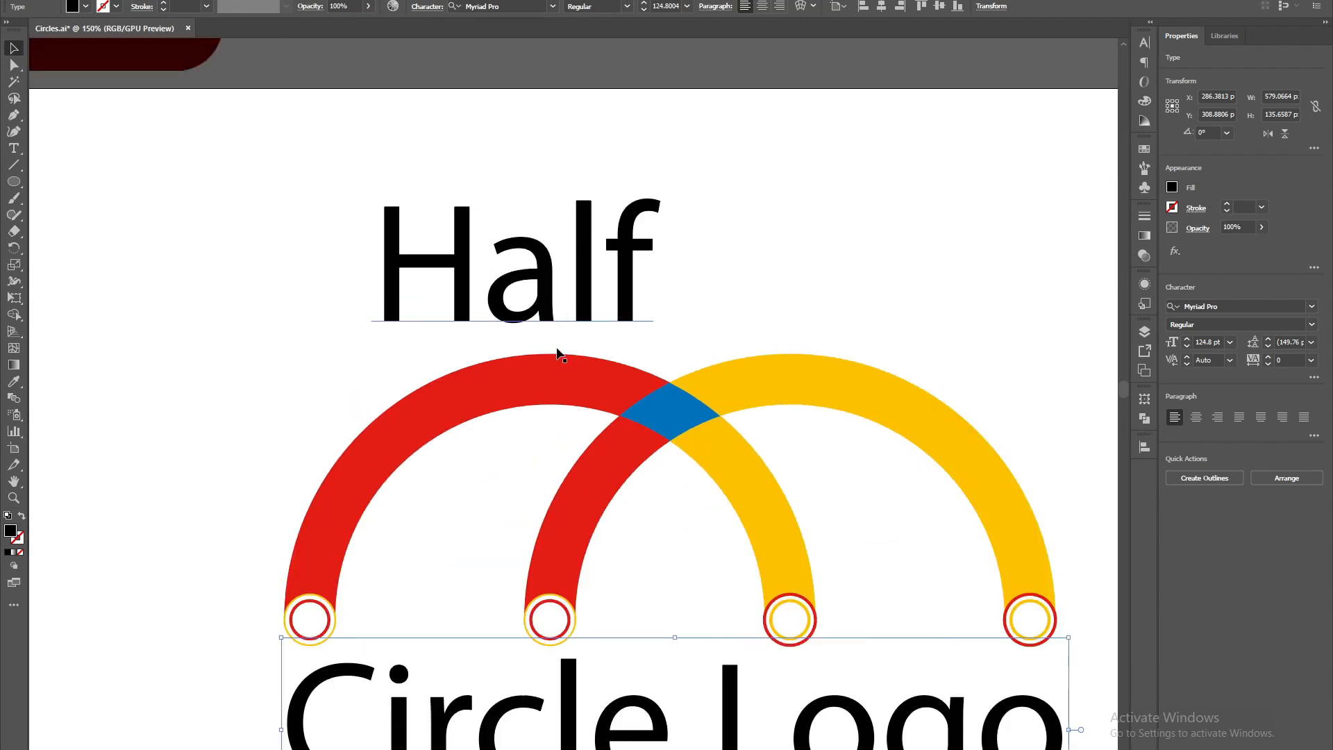
left_click_drag(667, 340, 583, 299)
scroll(587, 277, "down", 2)
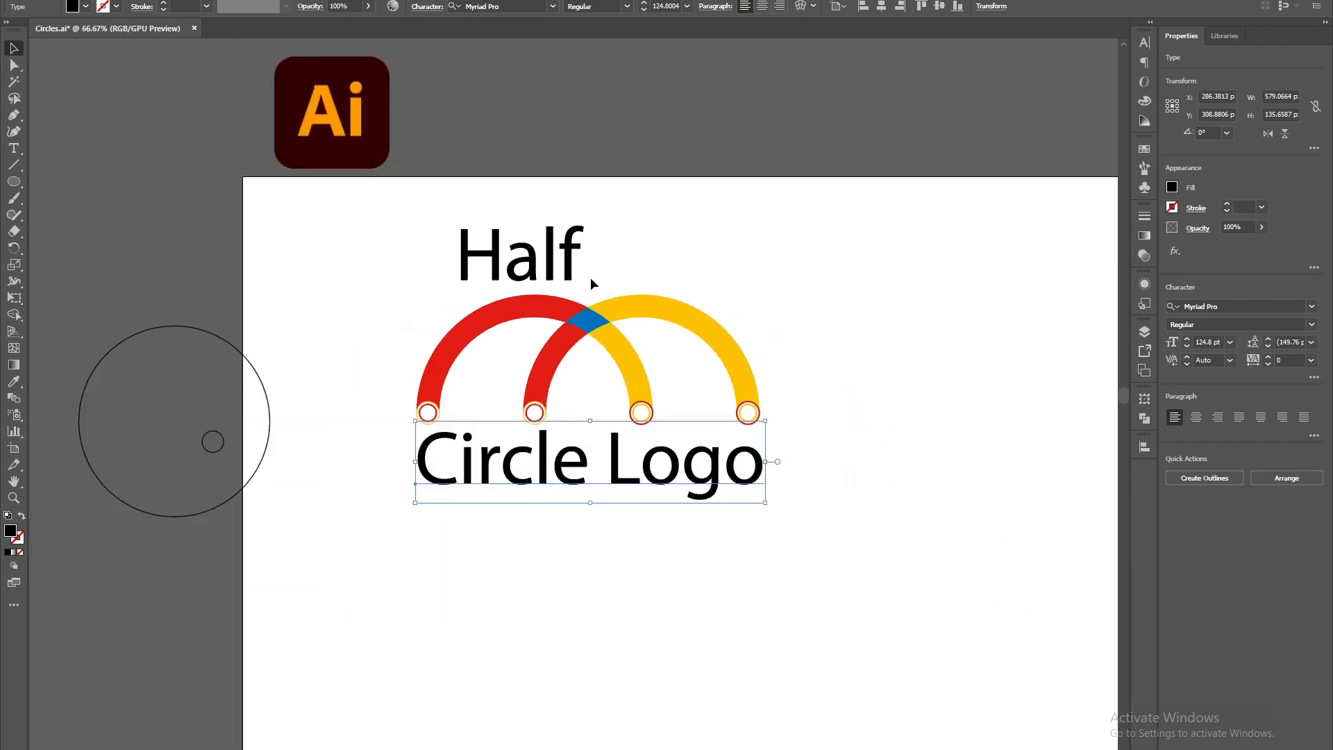
scroll(583, 278, "right", 1)
scroll(476, 278, "up", 1)
left_click(450, 258, "shift")
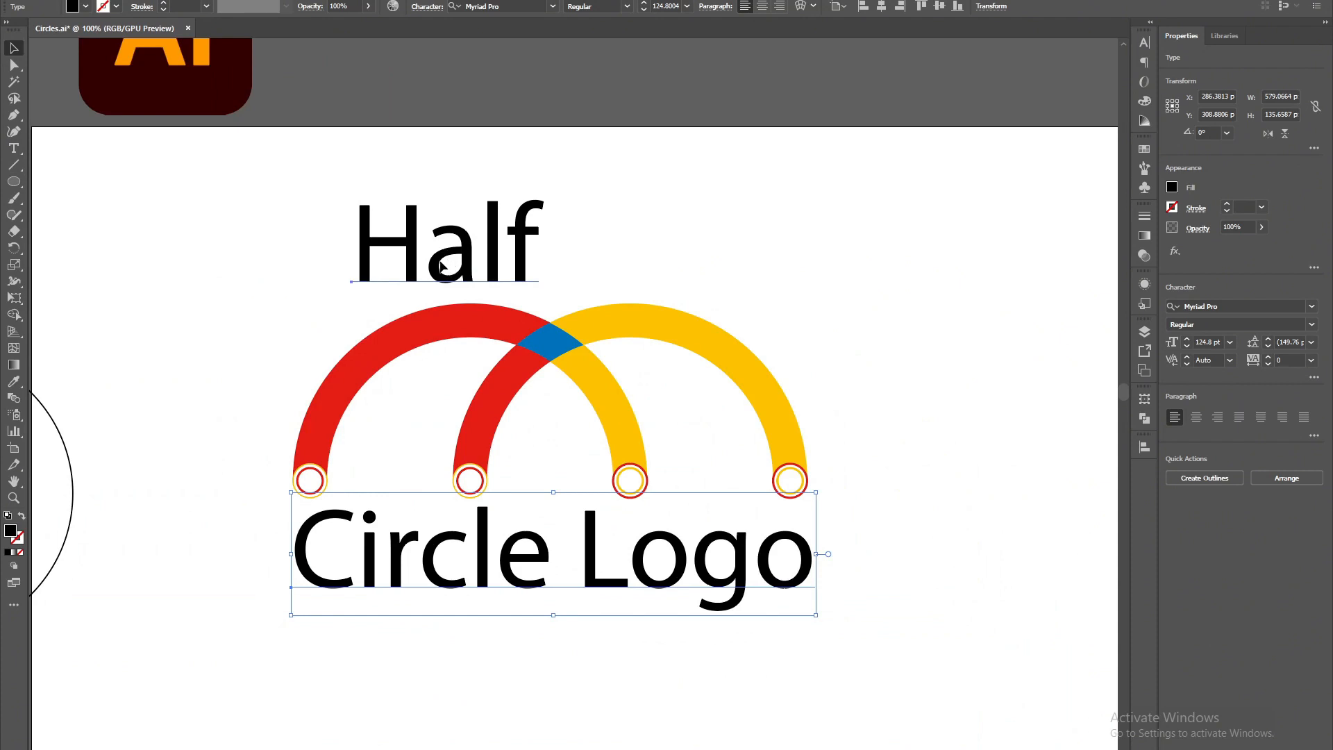
mouse_move(450, 258)
left_mouse_down()
mouse_move(528, 278)
mouse_move(445, 262)
left_mouse_up()
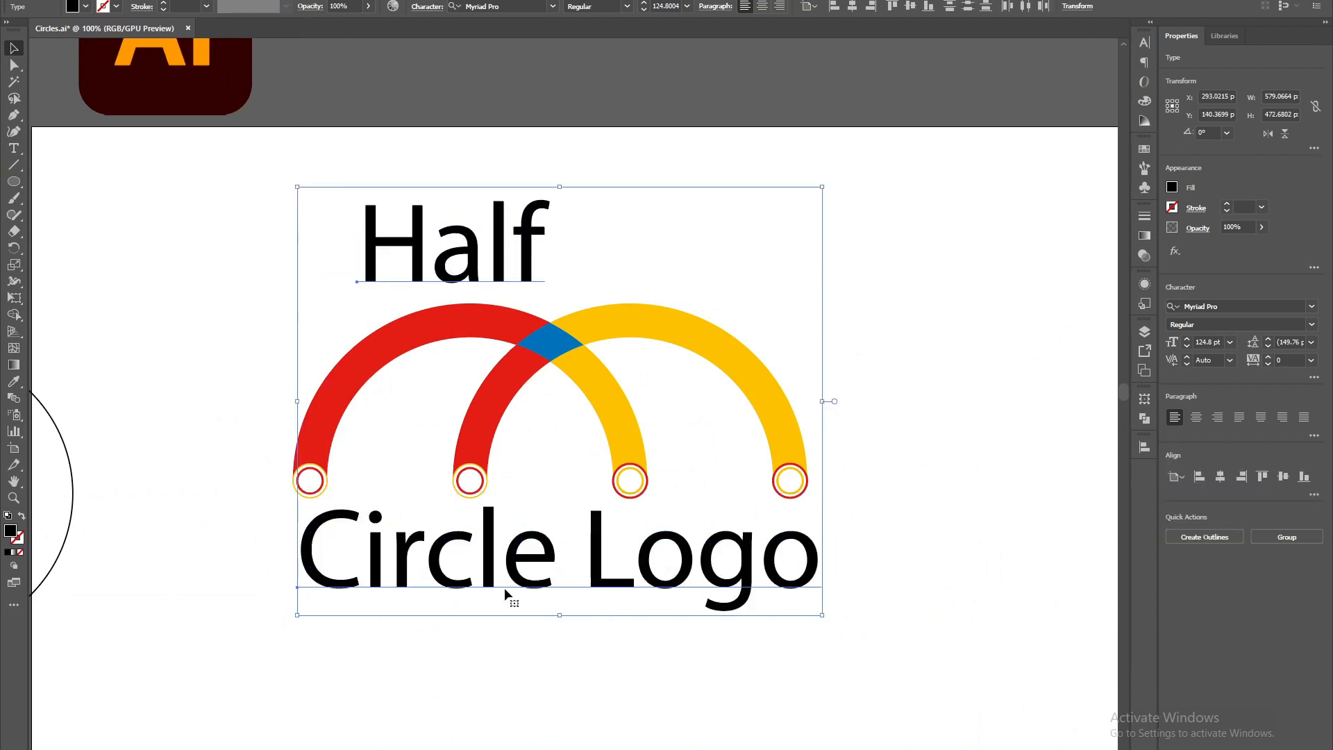
left_click(238, 389)
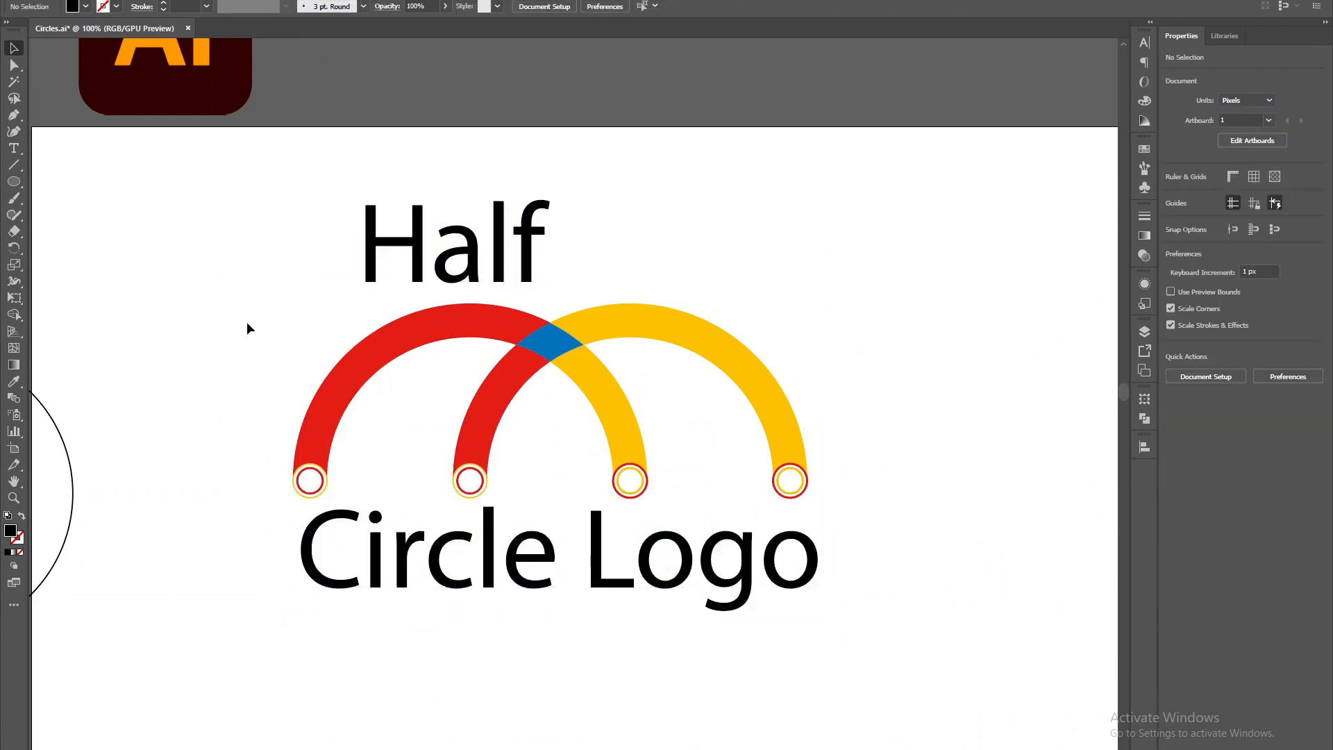
- Group the coloured half-rings with their end circles, leaving the "Circle Logo" caption out of the group
left_click_drag(239, 321, 929, 502)
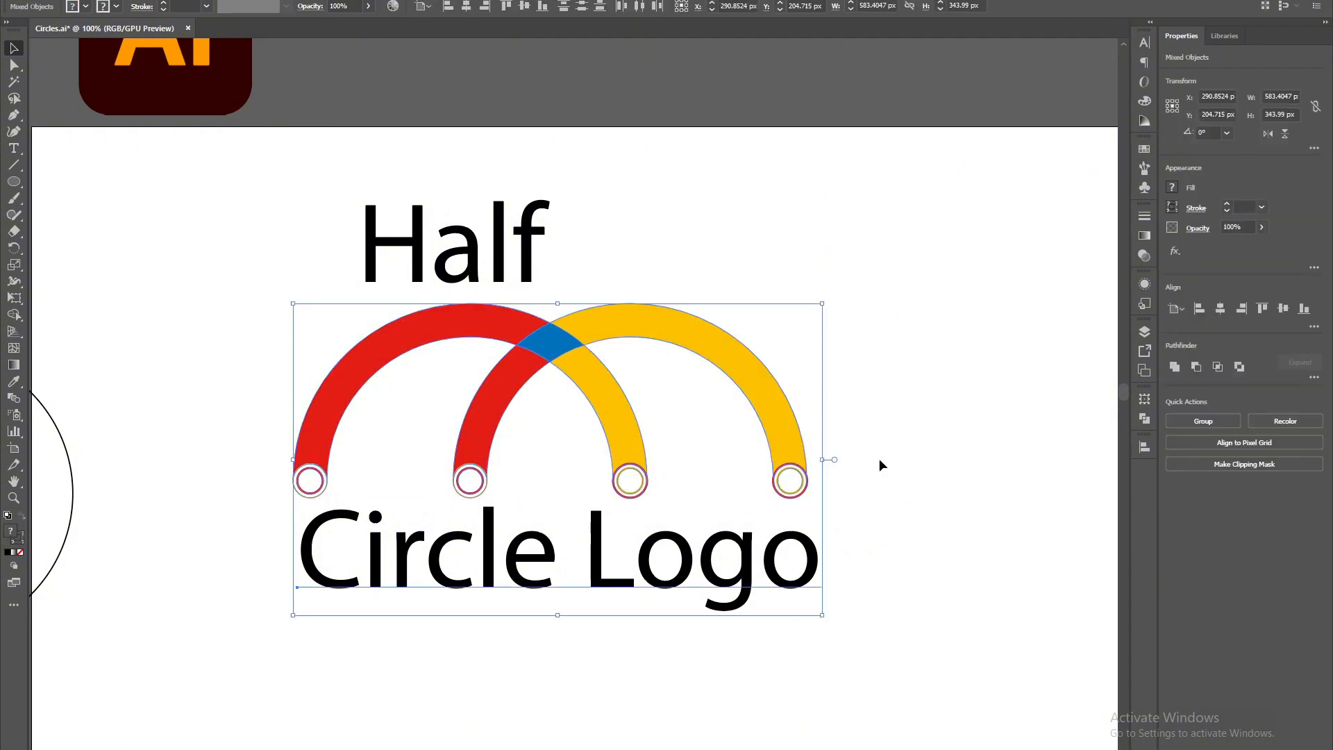
left_click(793, 587, "shift")
key("ctrl+g")
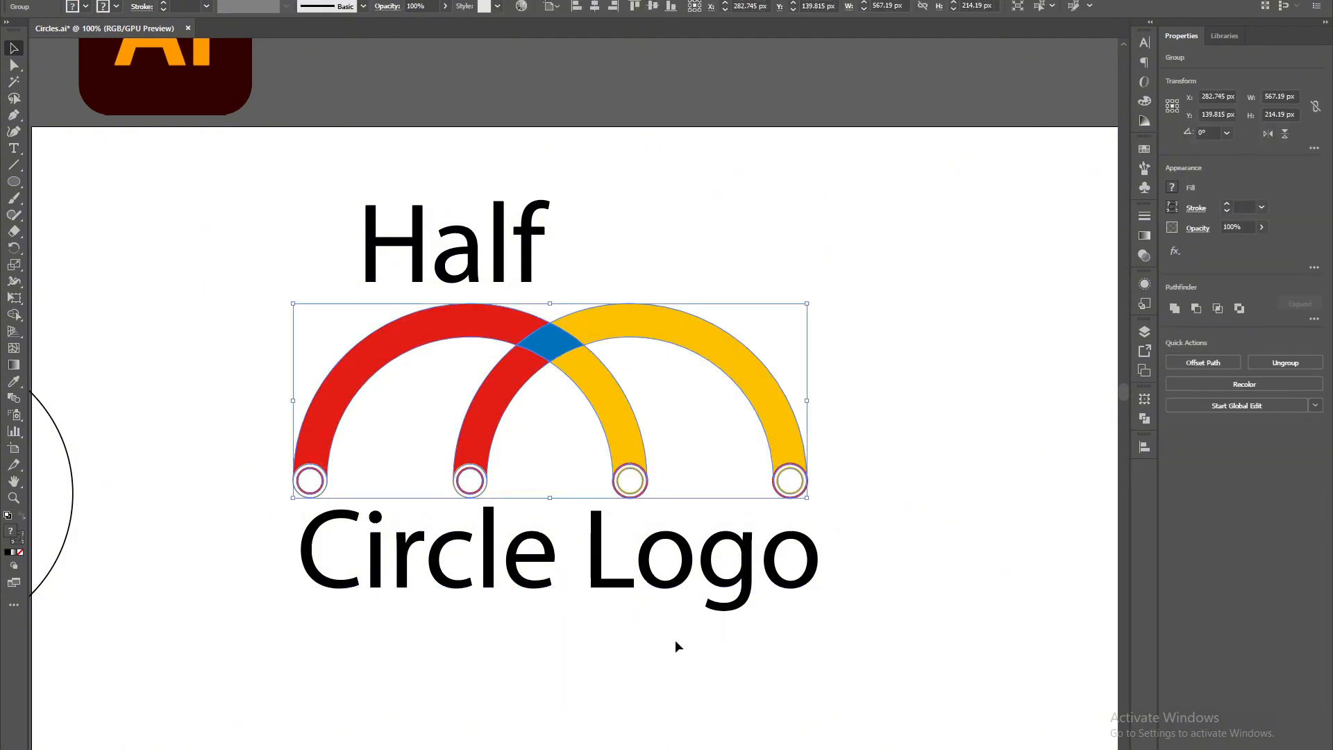
- Convert the "Half" and "Circle Logo" texts to outlines and deselect them
left_click(512, 252)
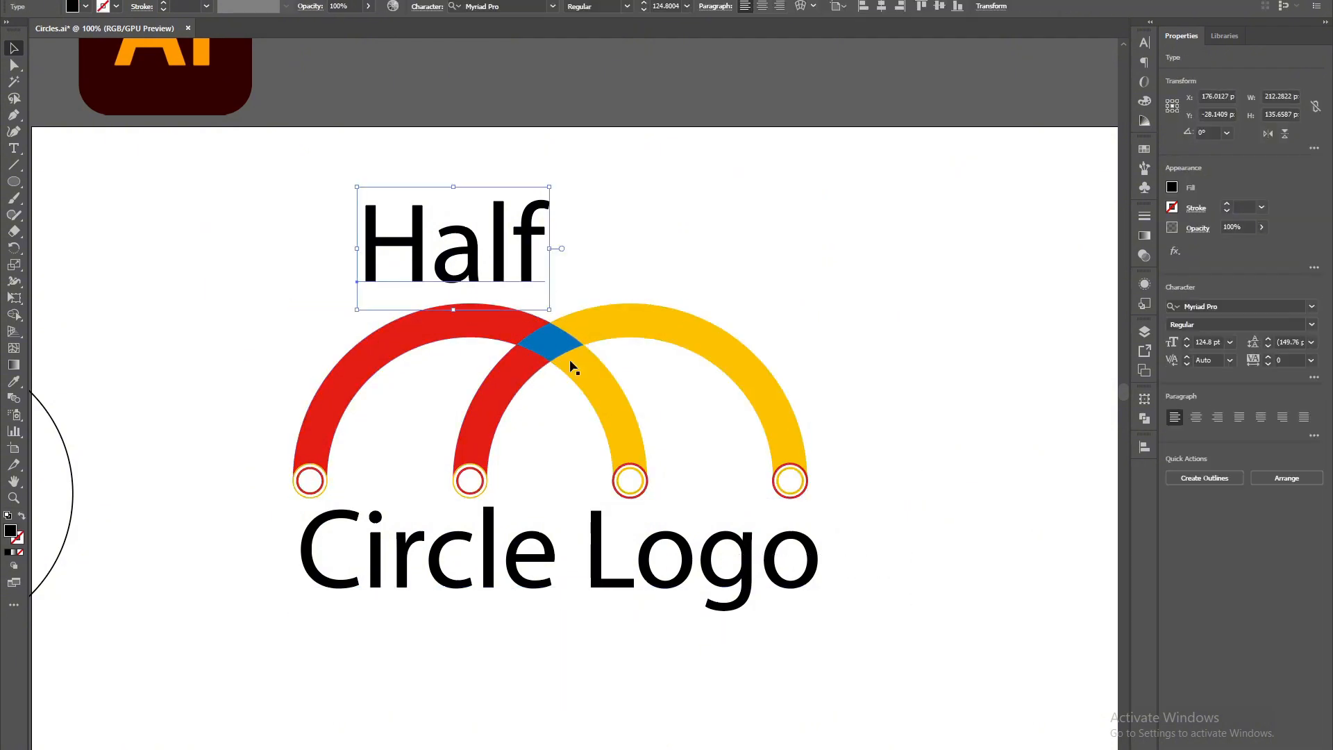
left_click(607, 559, "shift")
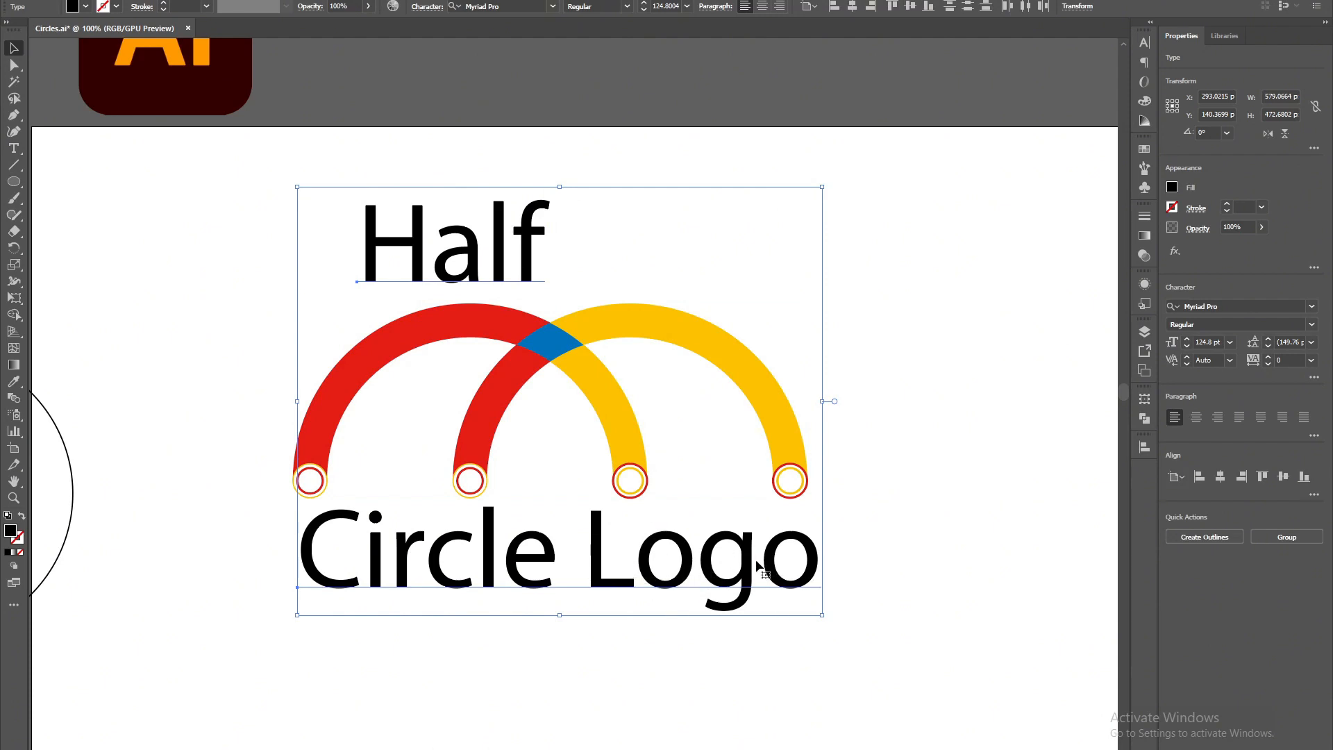
key("ctrl")
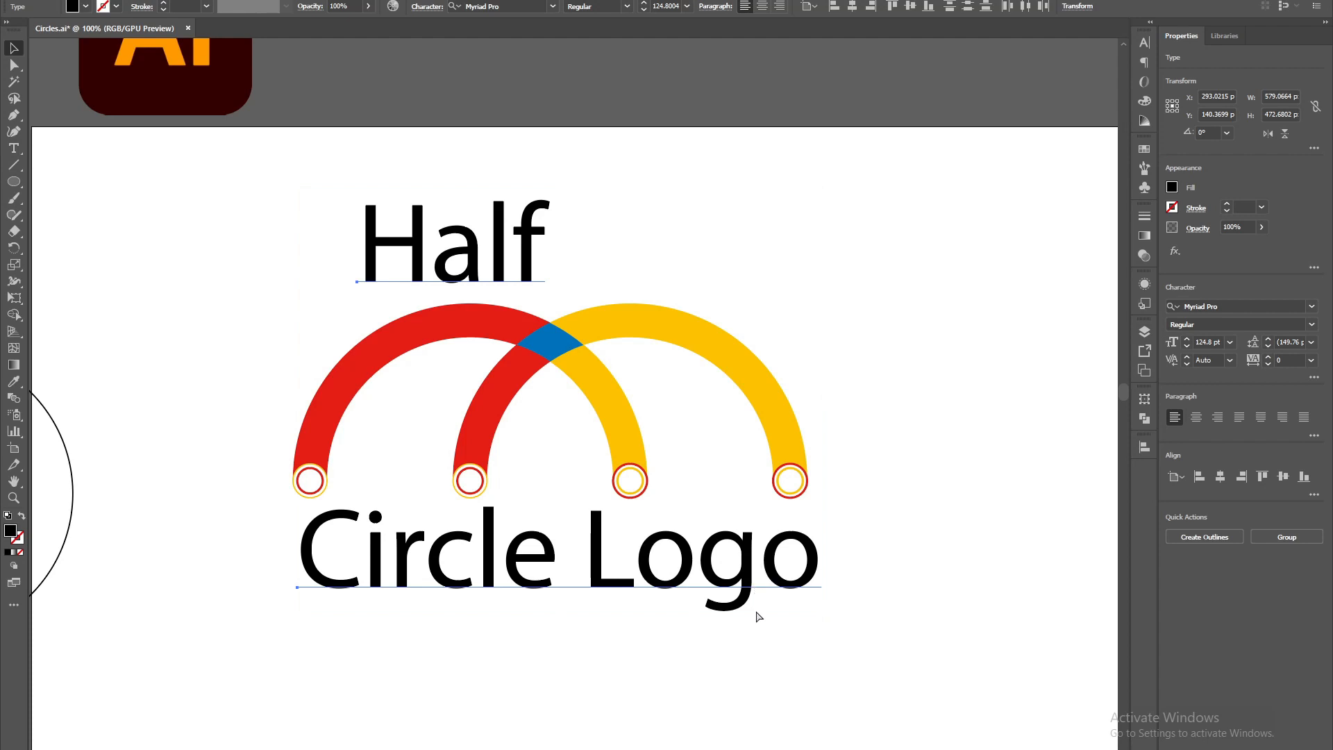
key("ctrl+shift+o")
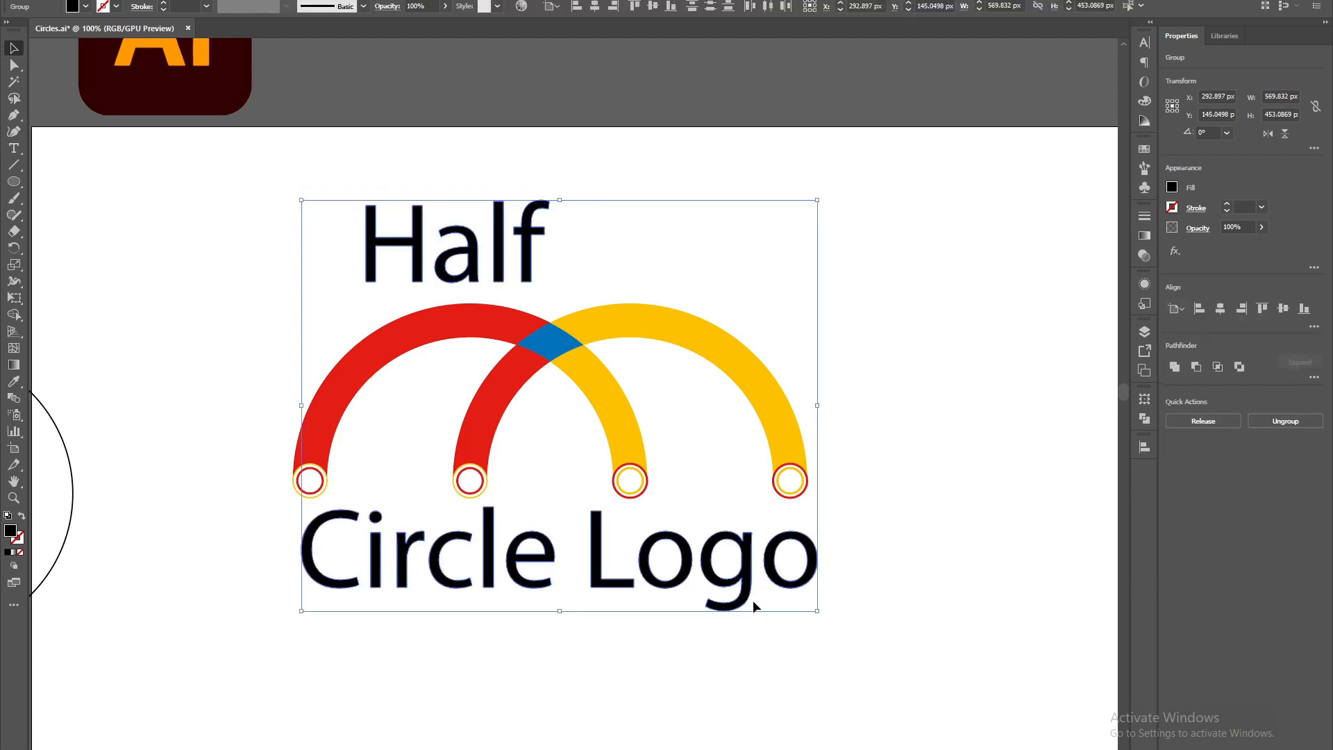
left_click(282, 218)
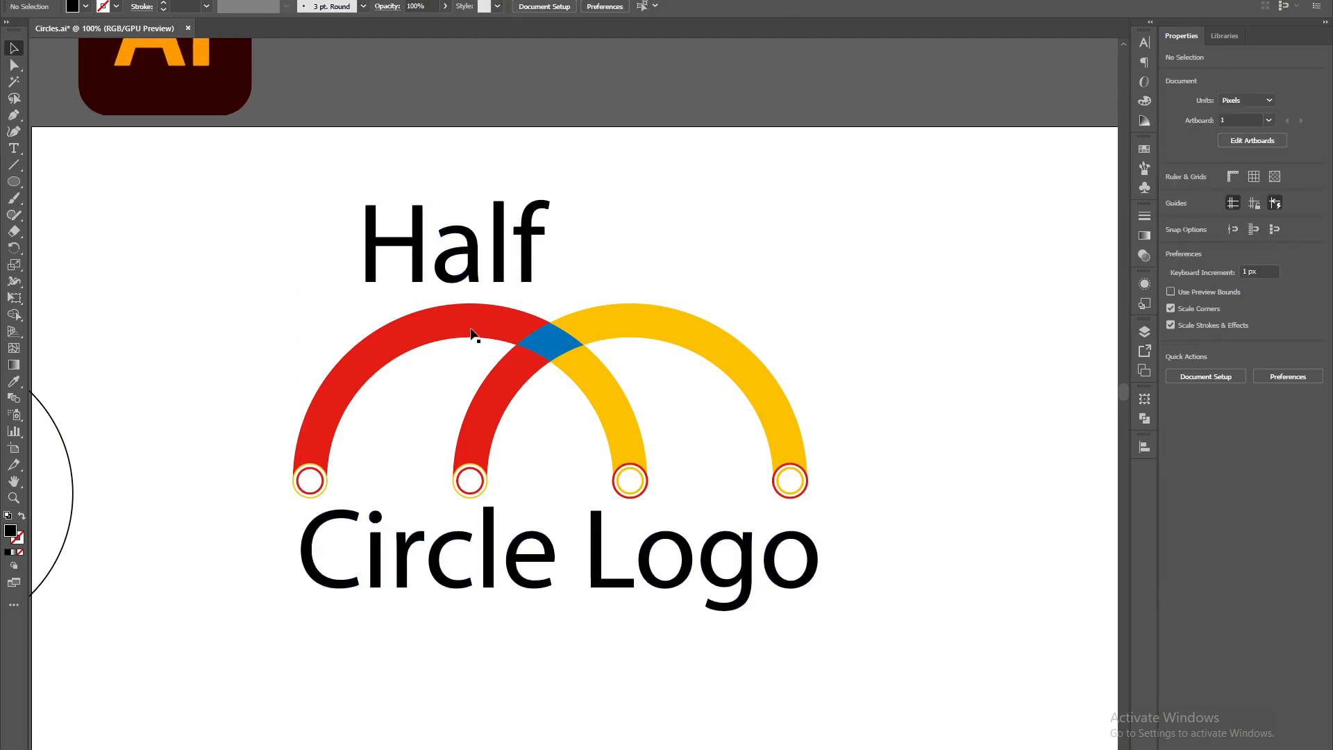
- Shift "Half" right, then centre it and "Circle Logo" horizontally on the half-ring group as the key object, and deselect everything
left_click_drag(491, 261, 584, 250)
left_click_drag(286, 208, 807, 628)
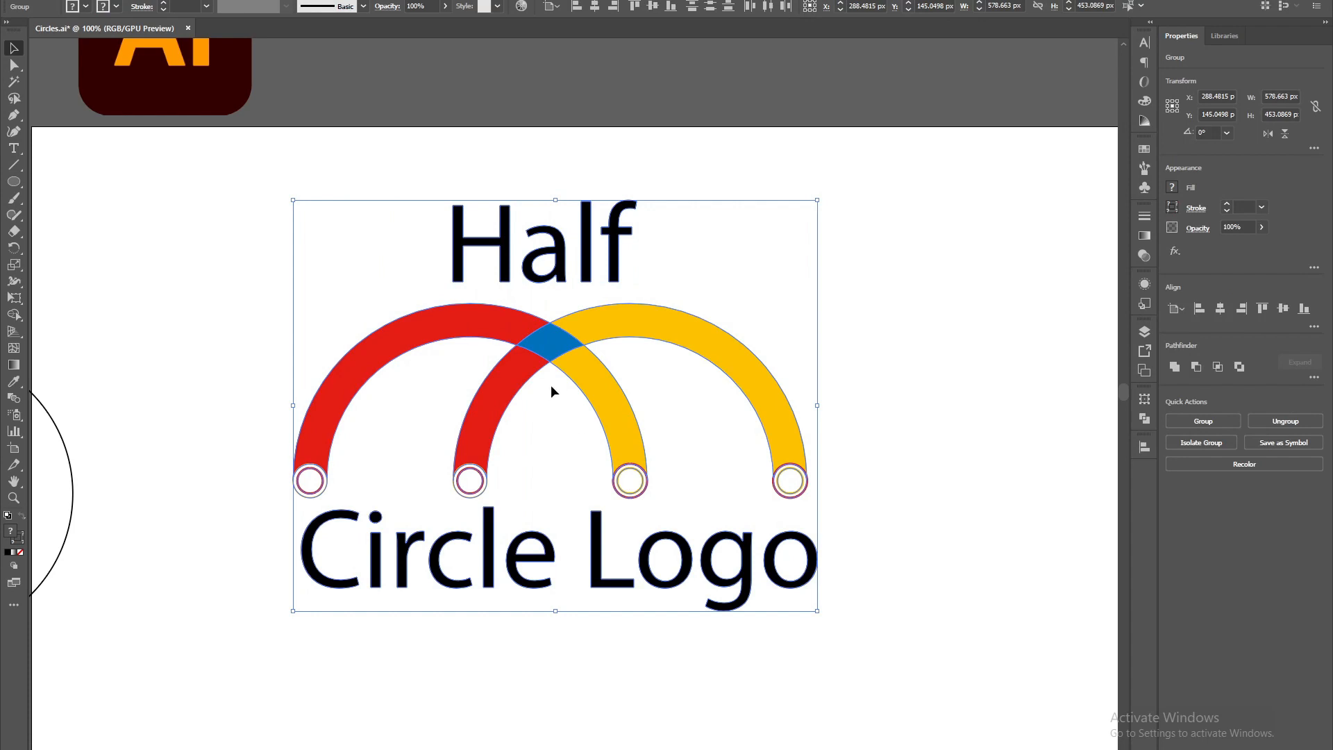
left_click(565, 346)
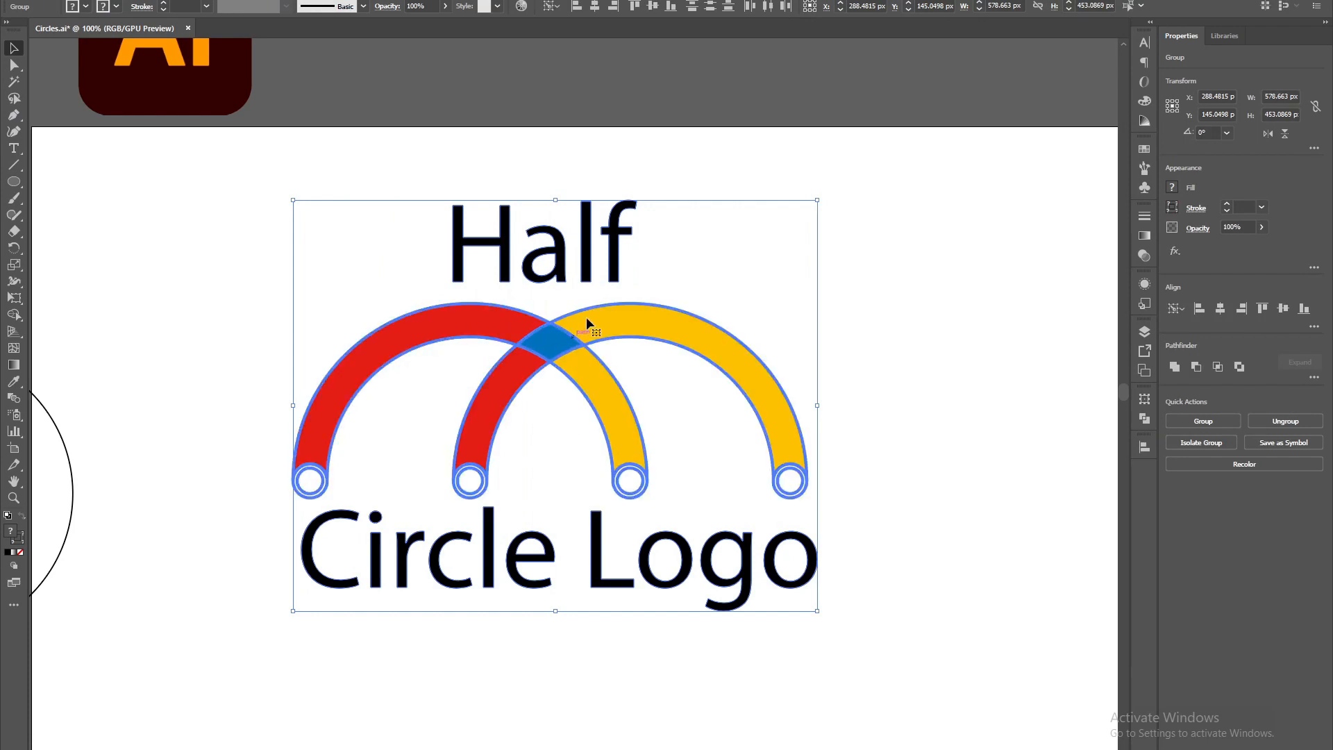
left_click(596, 8)
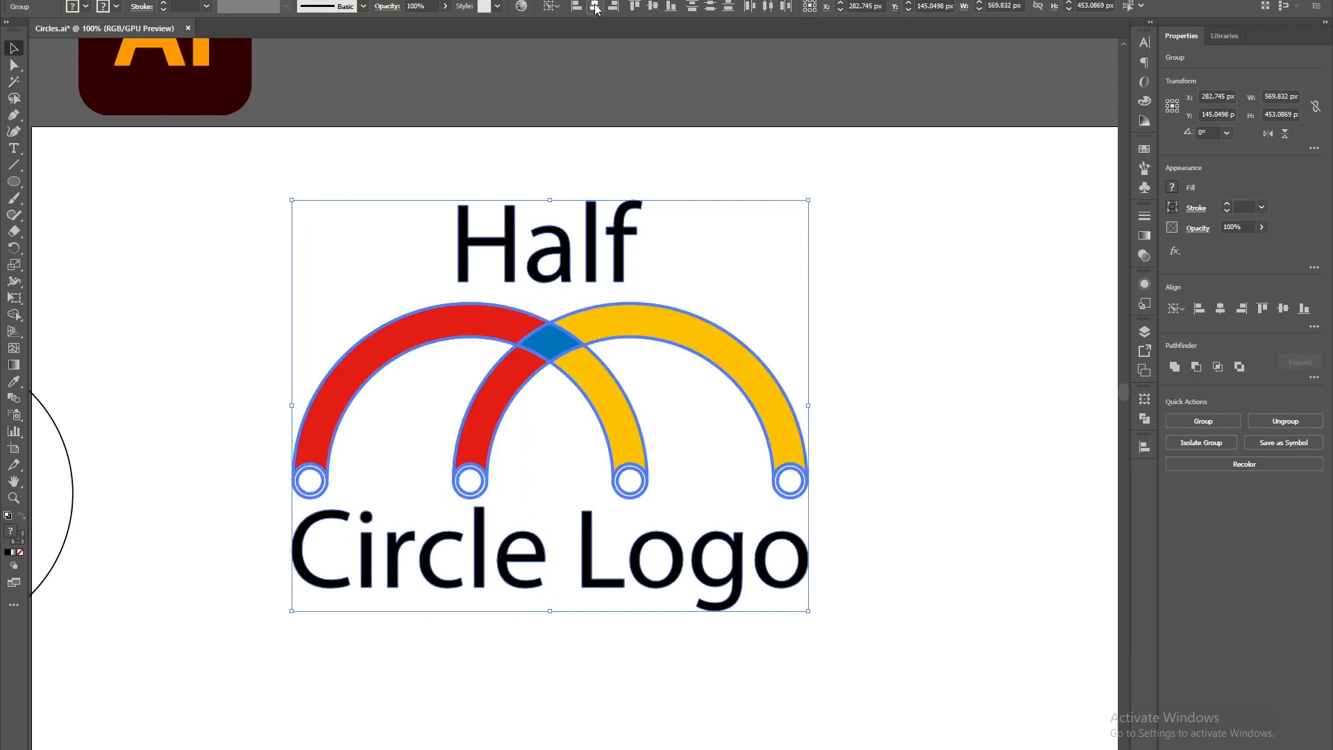
left_click(853, 443)
scroll(830, 389, "right", 5)
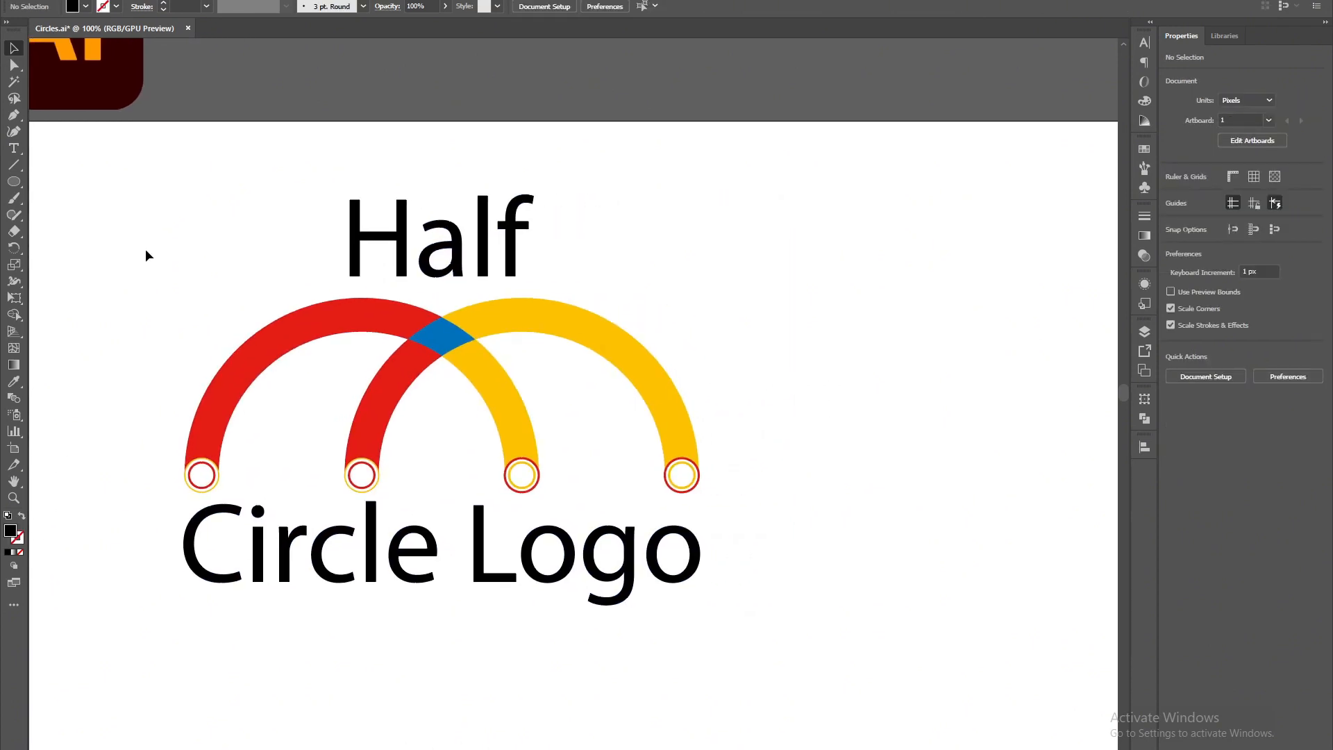
- Isolate the outlined "Circle Logo" group so that its letters can be selected individually
left_click(316, 554)
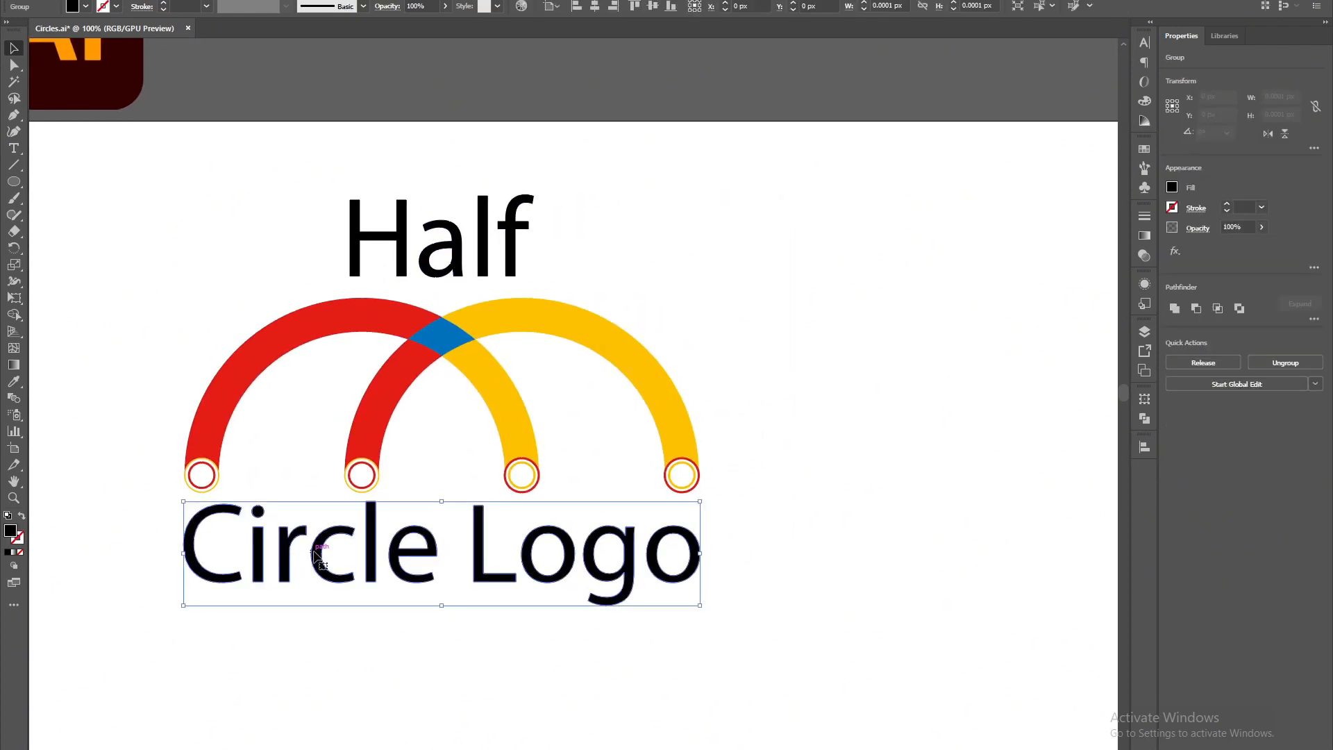
double_click(316, 553)
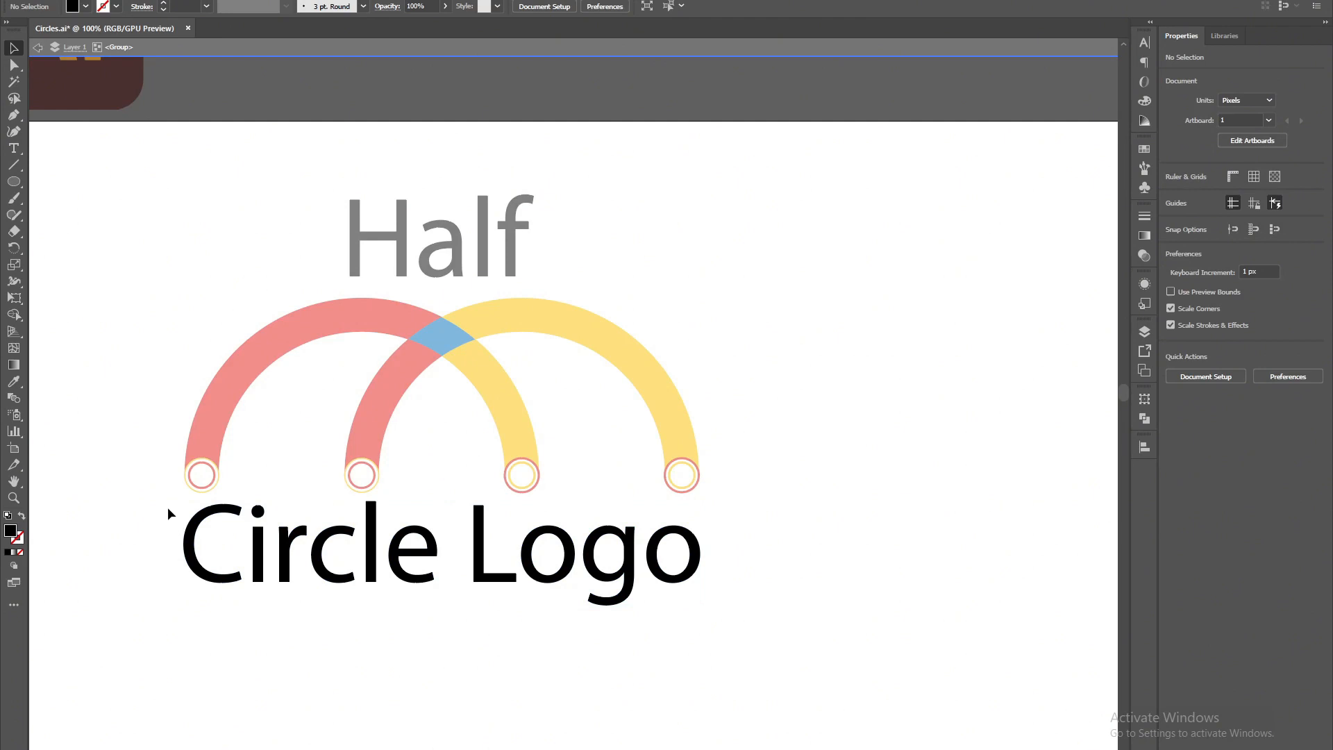
left_click_drag(168, 507, 437, 623)
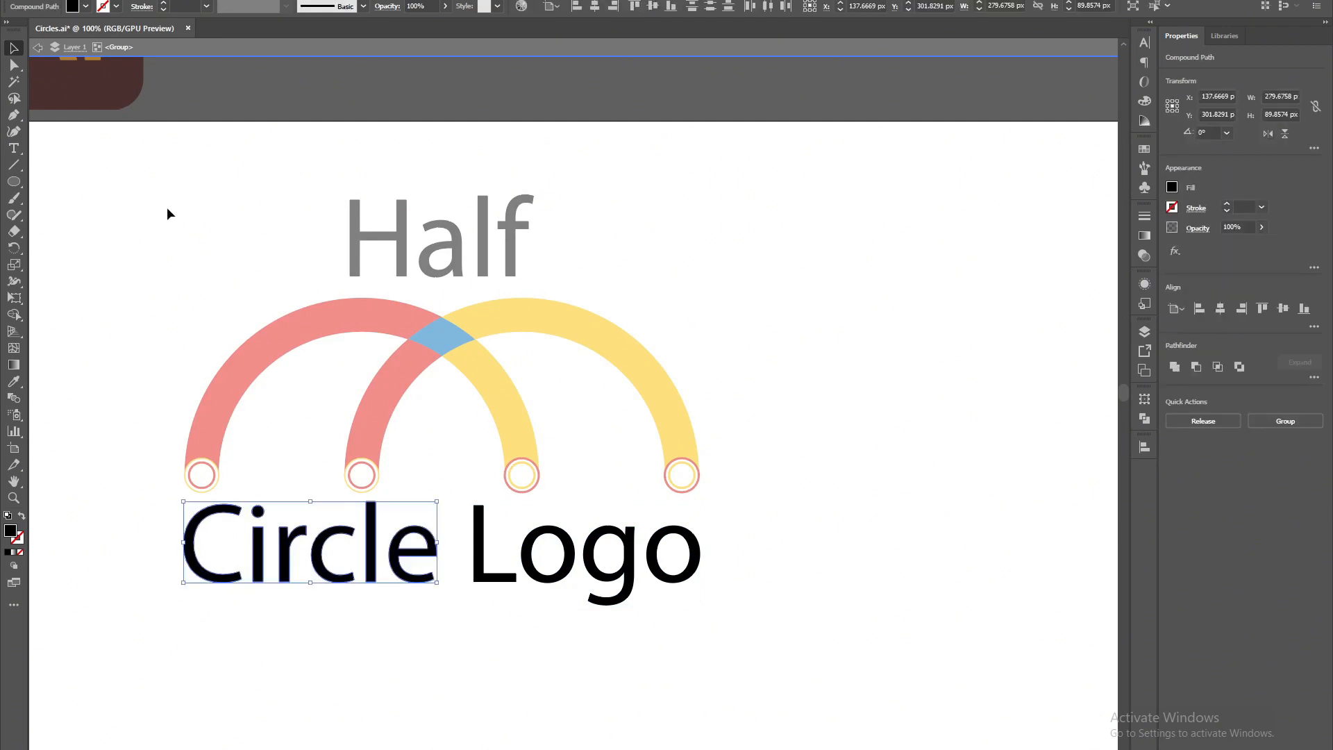
left_click_drag(149, 192, 768, 714)
left_click_drag(734, 234, 202, 648)
left_click(152, 476)
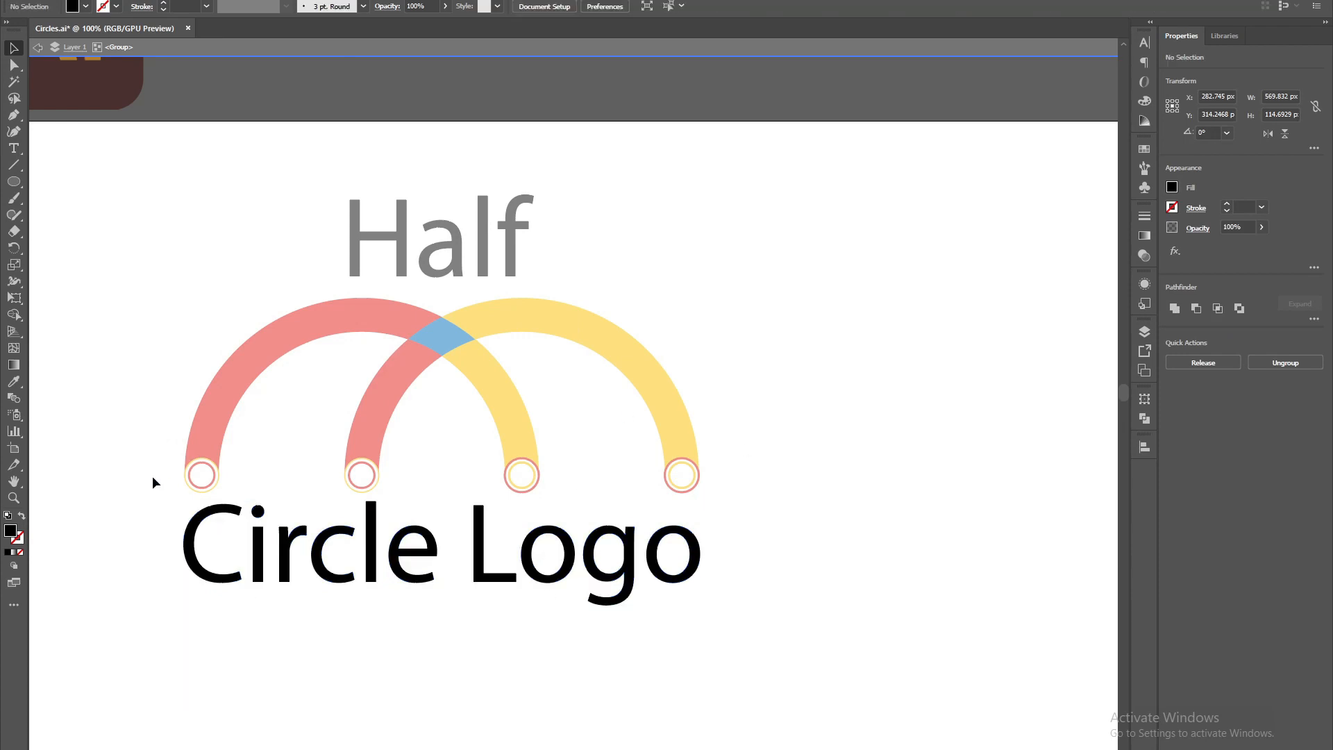
left_click_drag(166, 300, 708, 375)
- Group the letters of "Circle" separately from those of "Logo" and leave isolation mode
left_click_drag(118, 408, 443, 648)
key("a")
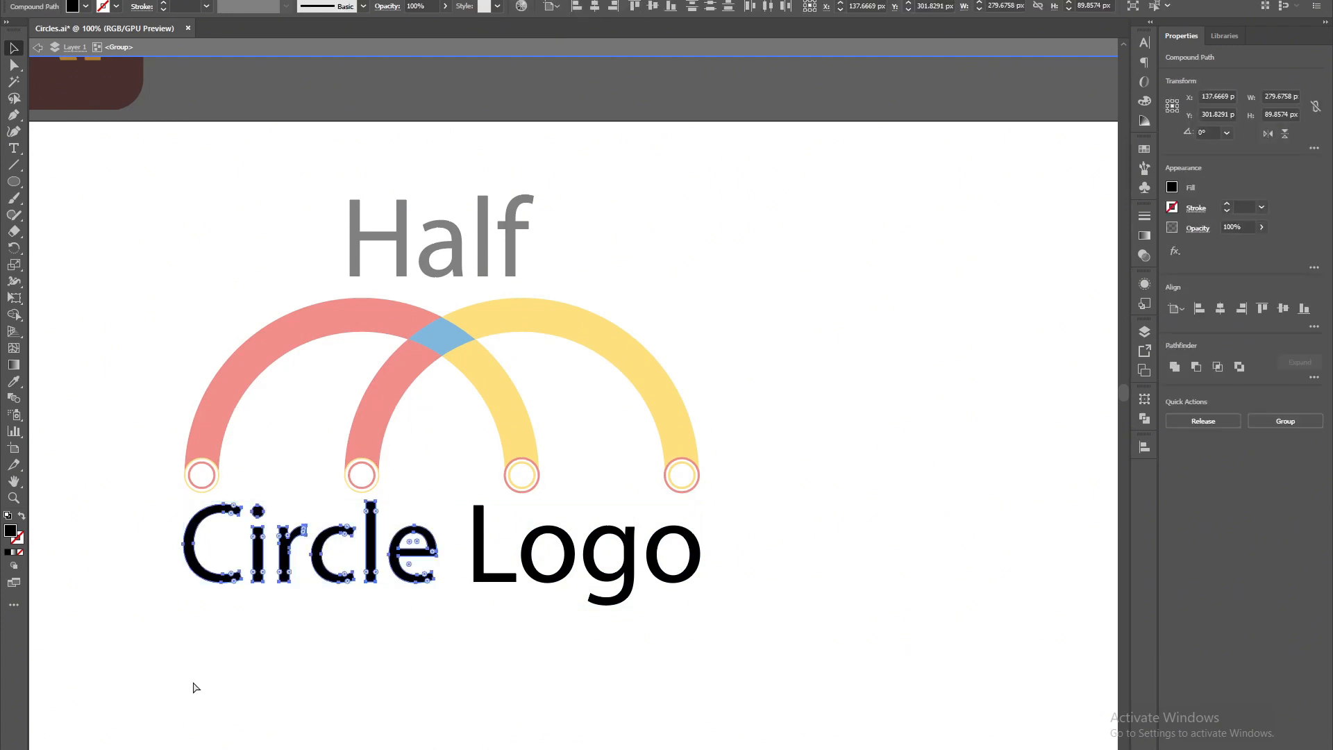
key("ctrl+g")
key("v")
key("a")
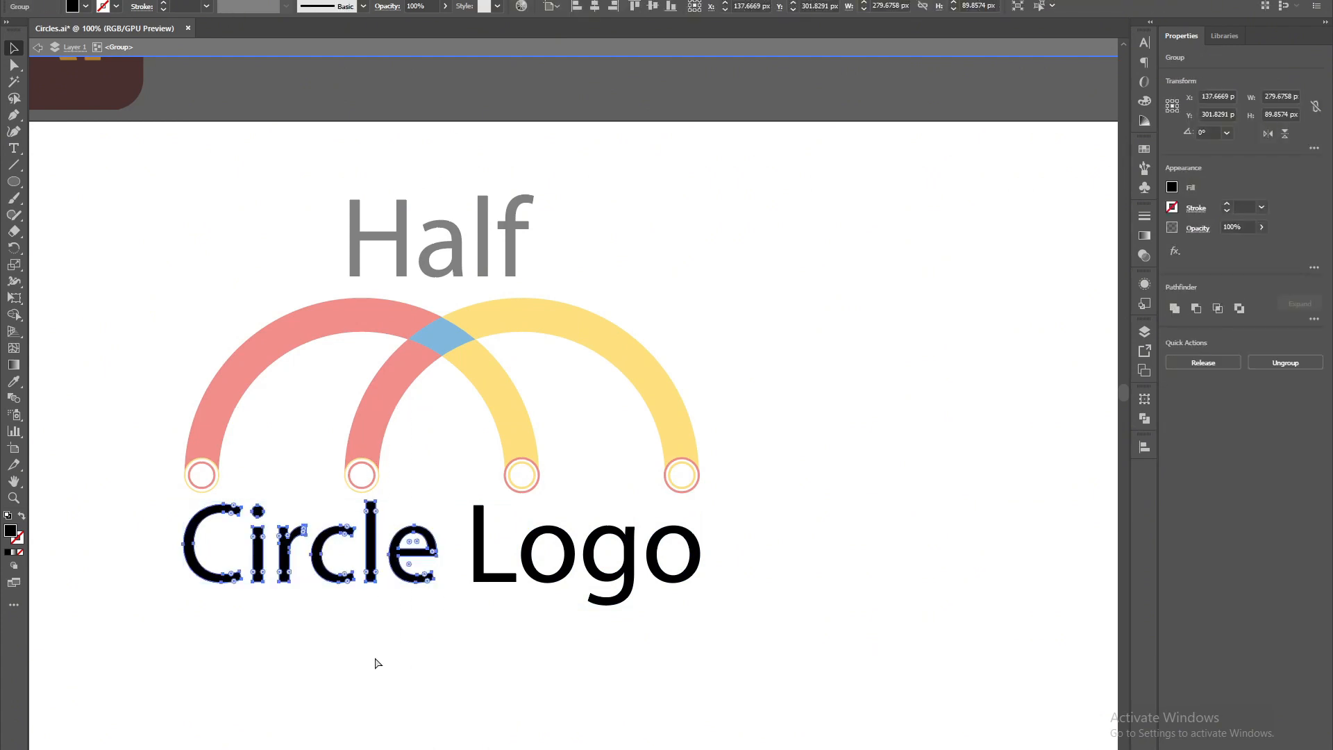
key("Delete")
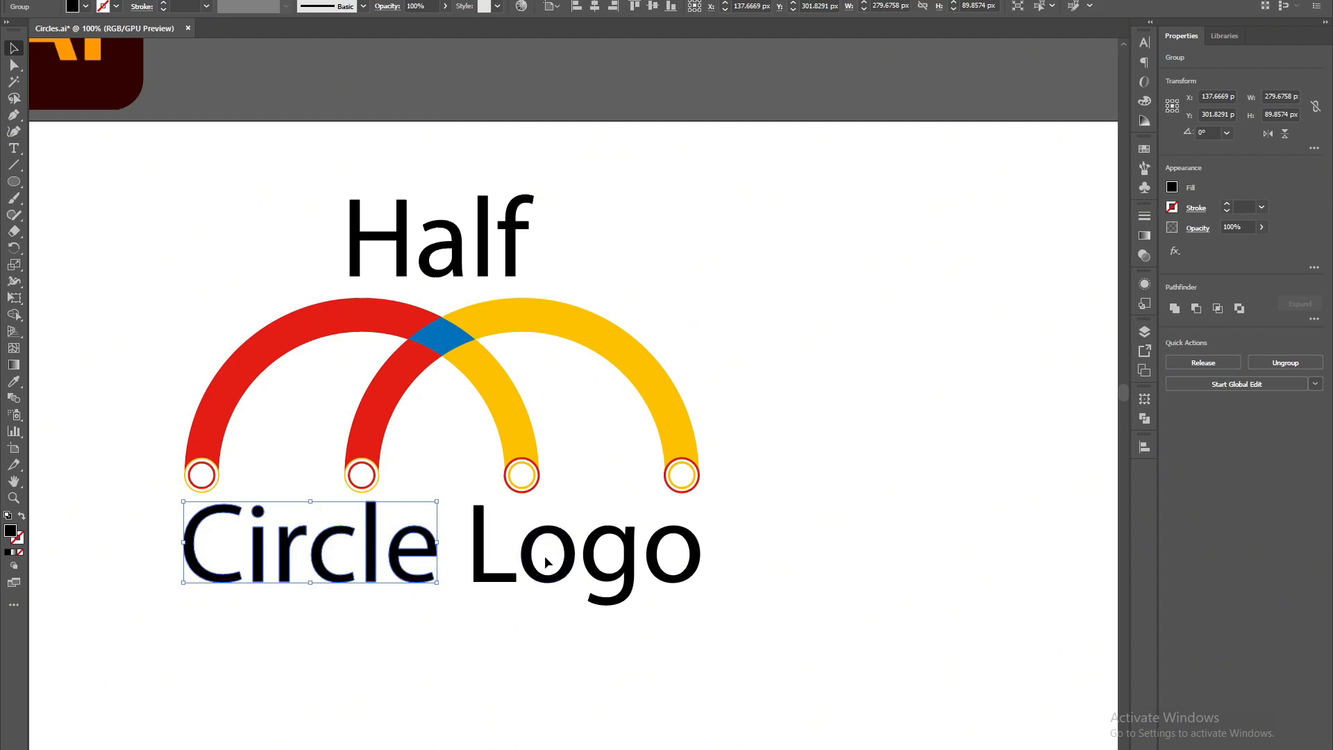
left_click(485, 544)
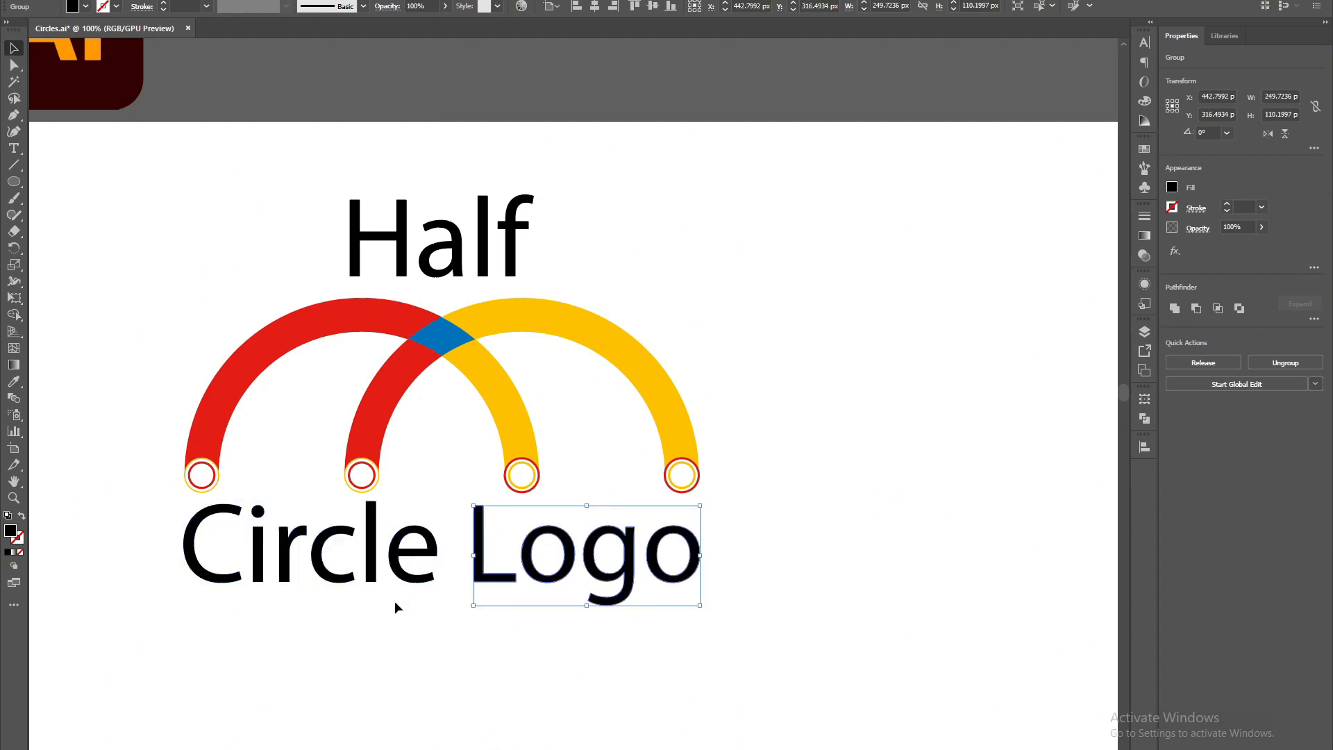
- Colour the word "Circle" with the red of the half-ring using the Eyedropper
left_click(372, 571)
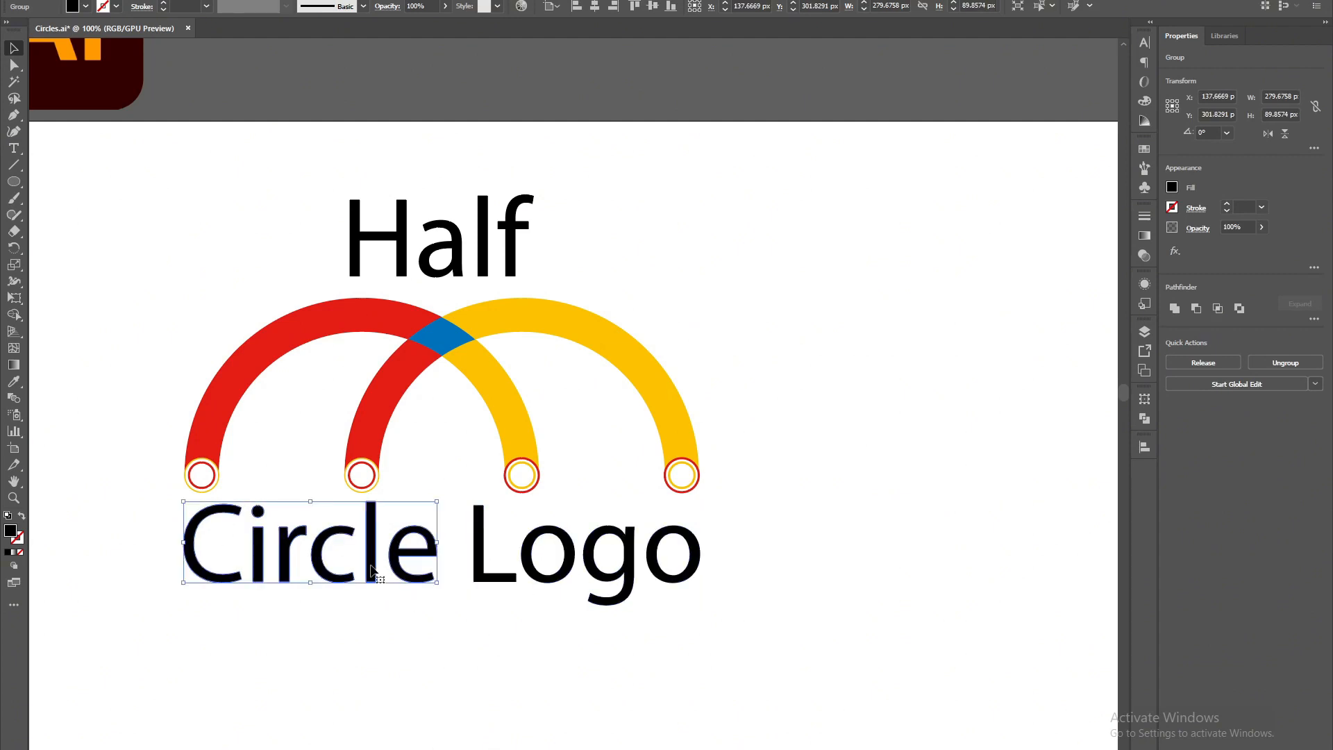
key("i")
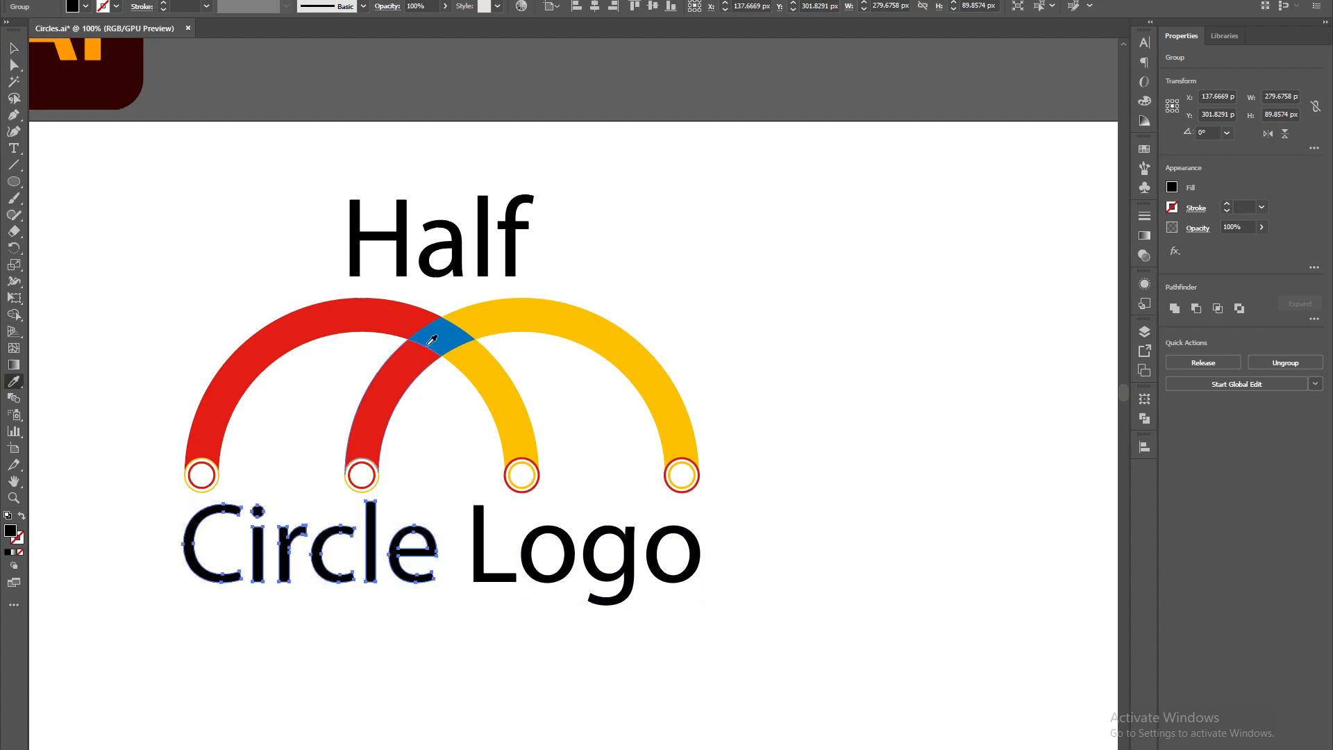
left_click(385, 316)
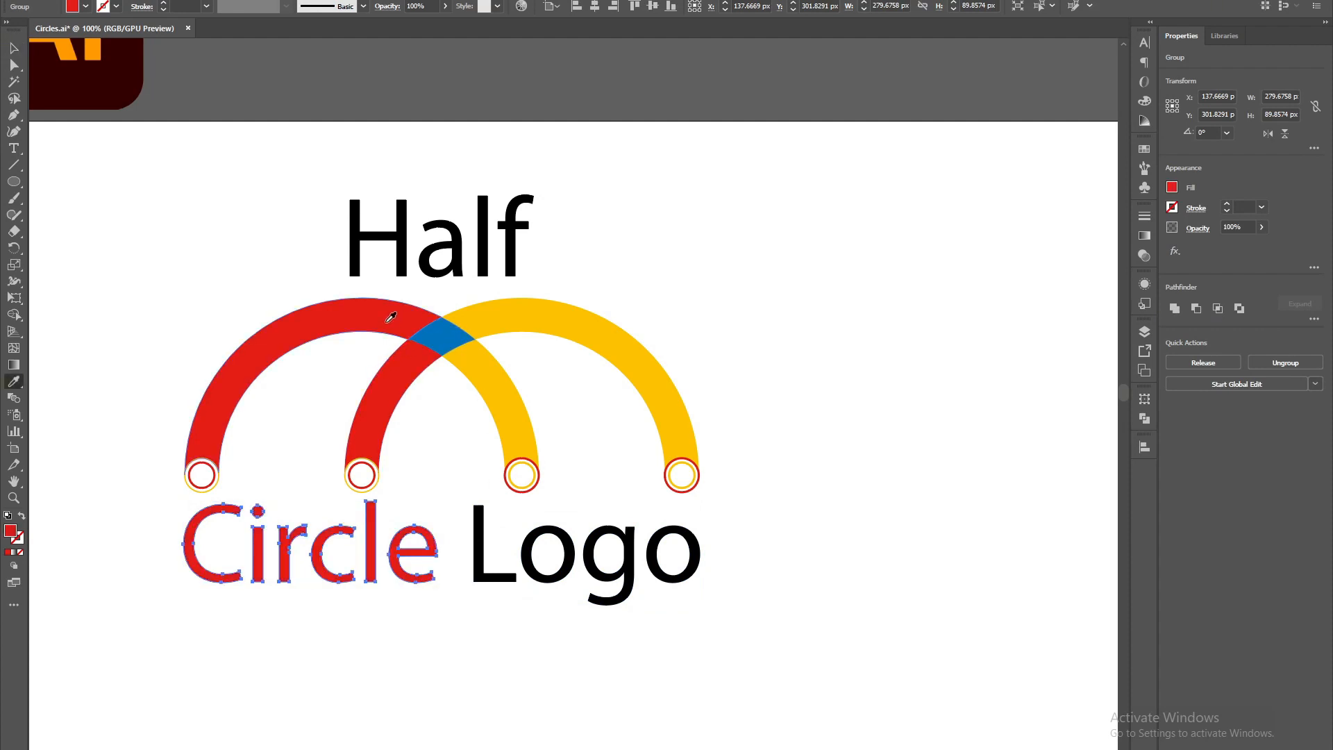
key("v")
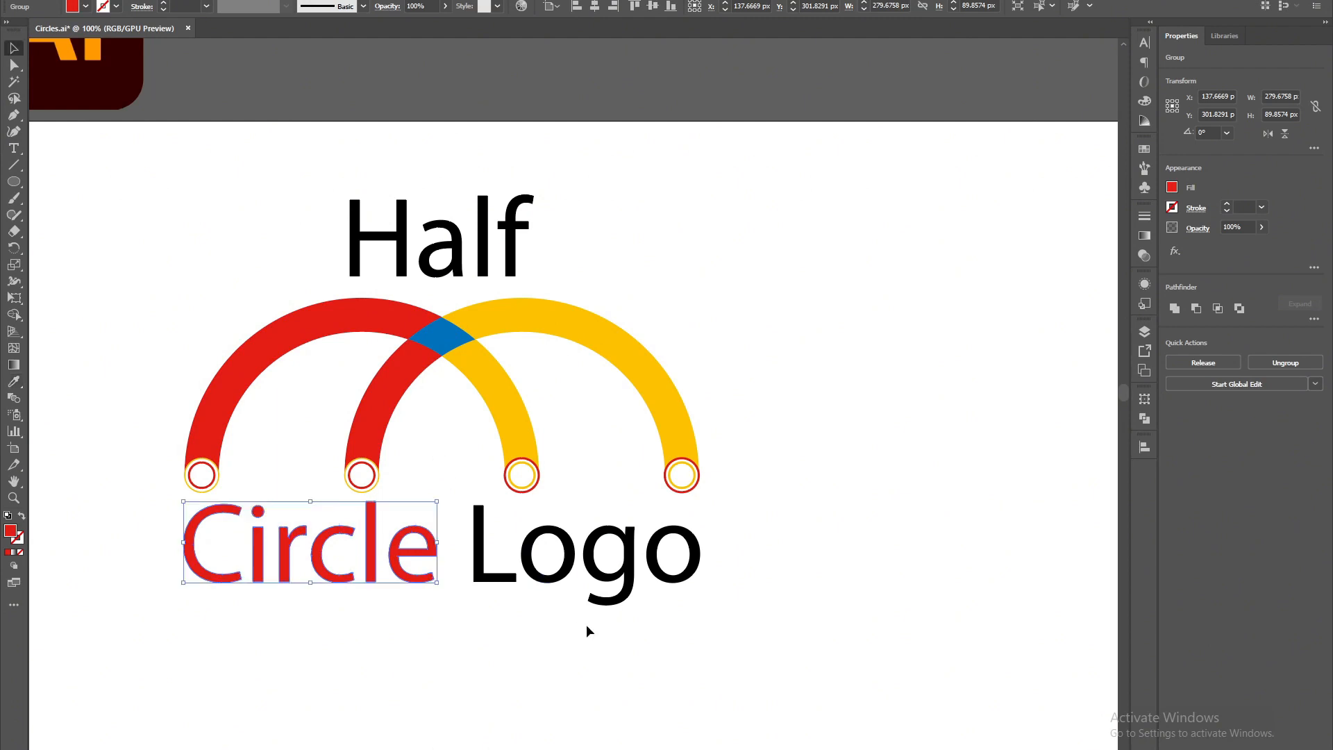
- Colour the word "Logo" with the yellow of the half-ring using the Eyedropper, and deselect it
left_click(683, 702)
left_click_drag(757, 576, 618, 566)
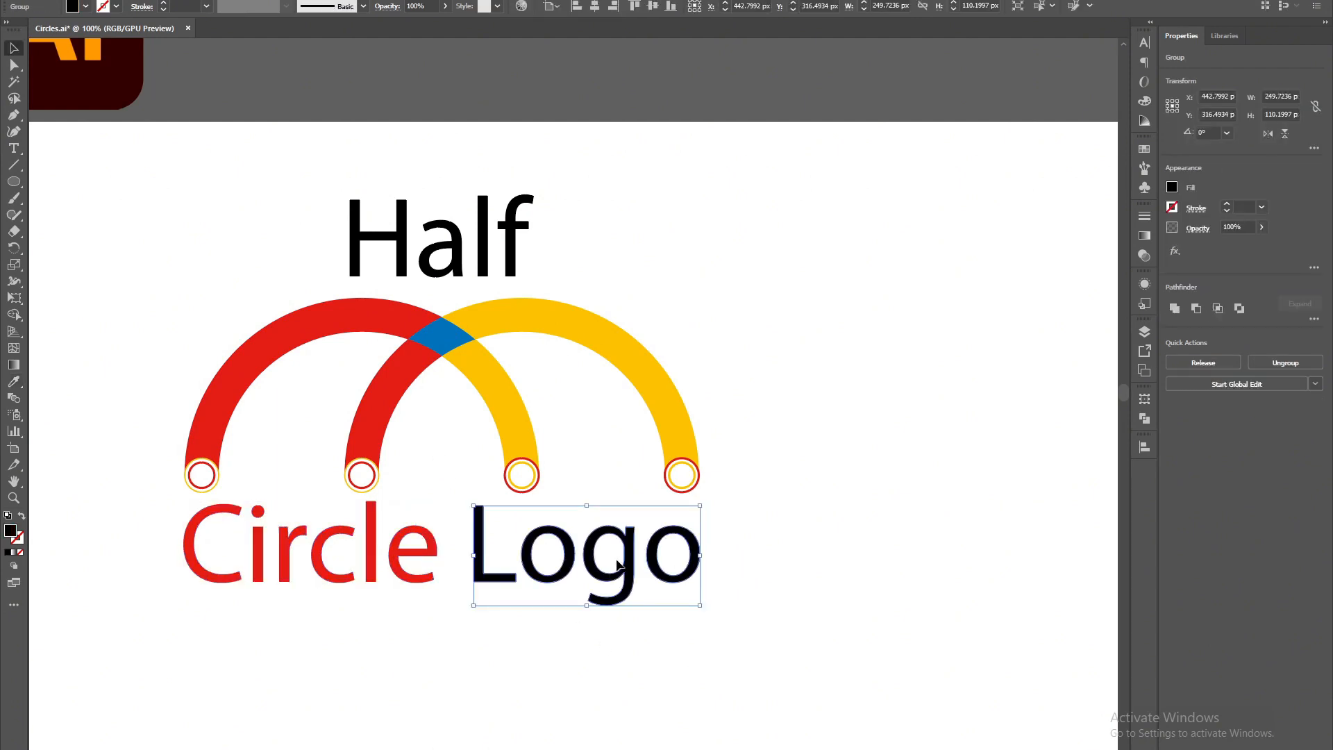
key("i")
left_click(645, 365)
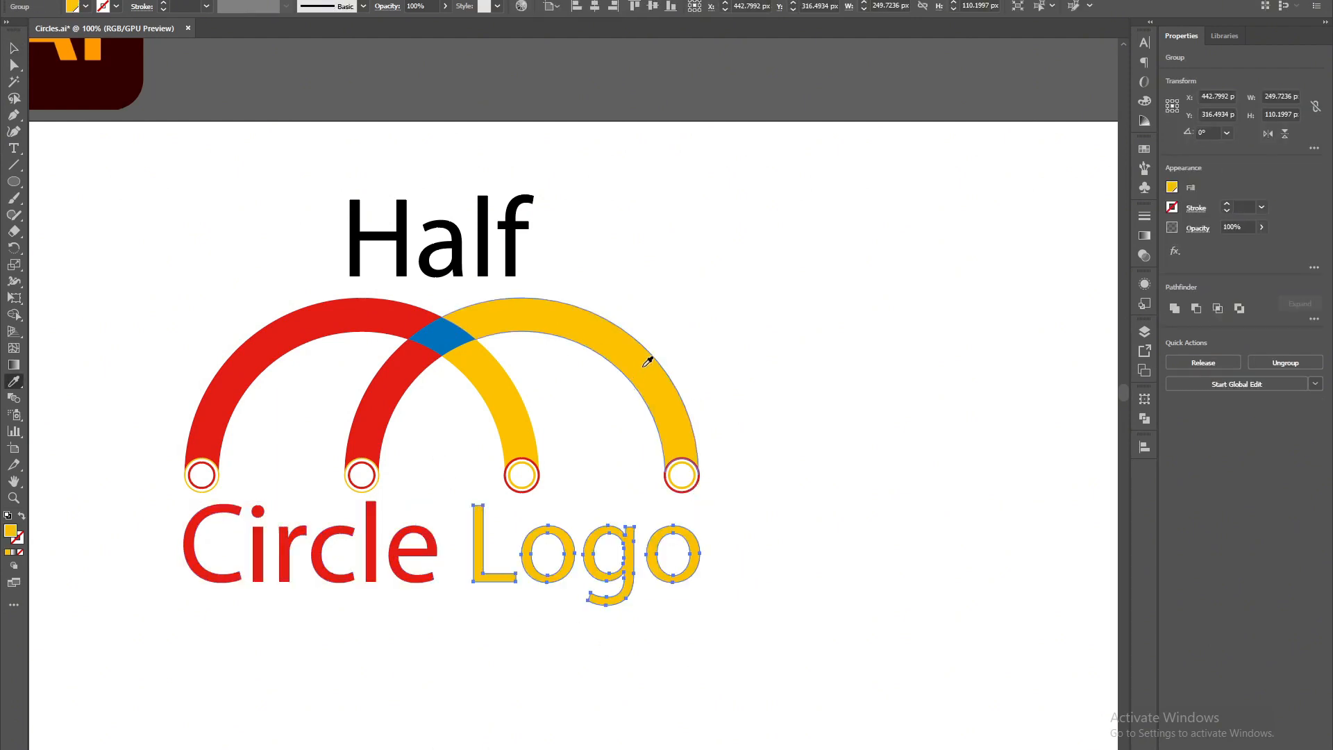
key("v")
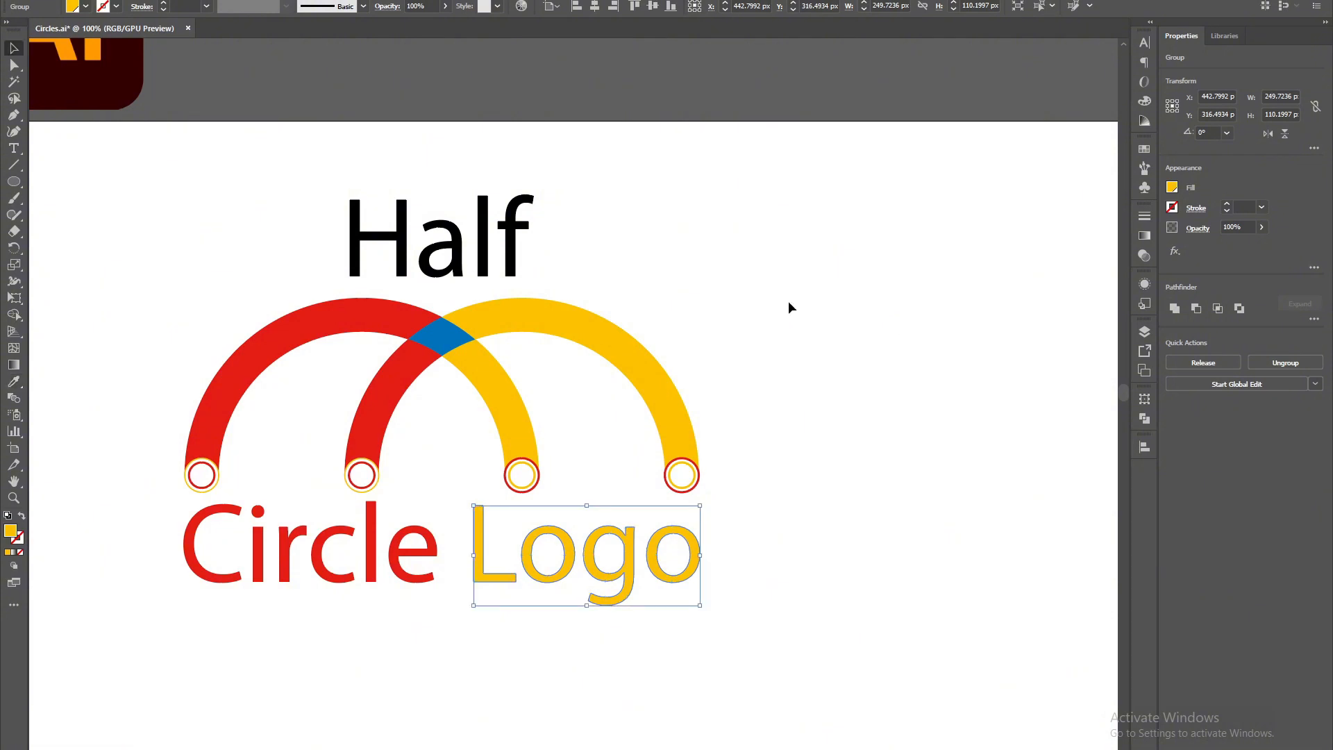
left_click(790, 307)
- Colour the word "Half" with the blue of the overlap between the half-rings using the Eyedropper, and deselect it
left_click_drag(652, 330, 743, 386)
left_click_drag(685, 253, 597, 297)
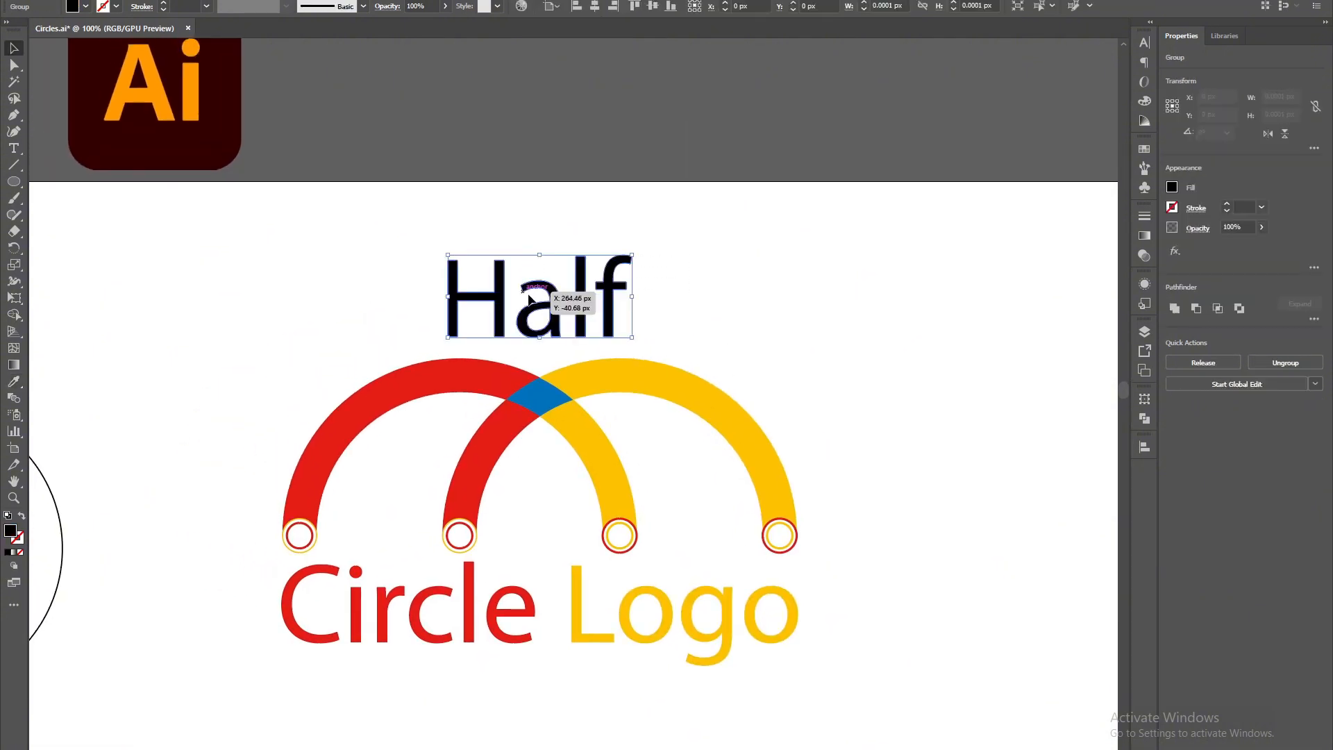
key("i")
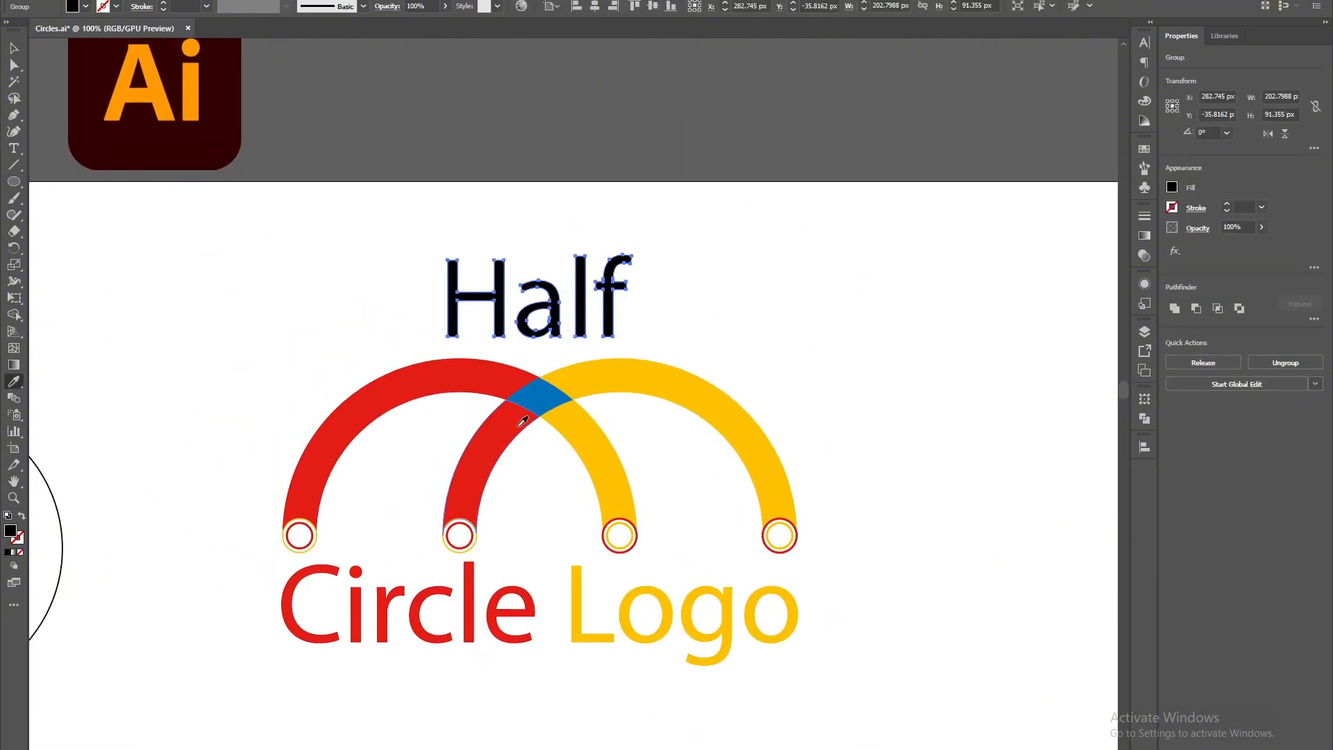
left_click(545, 397)
key("v")
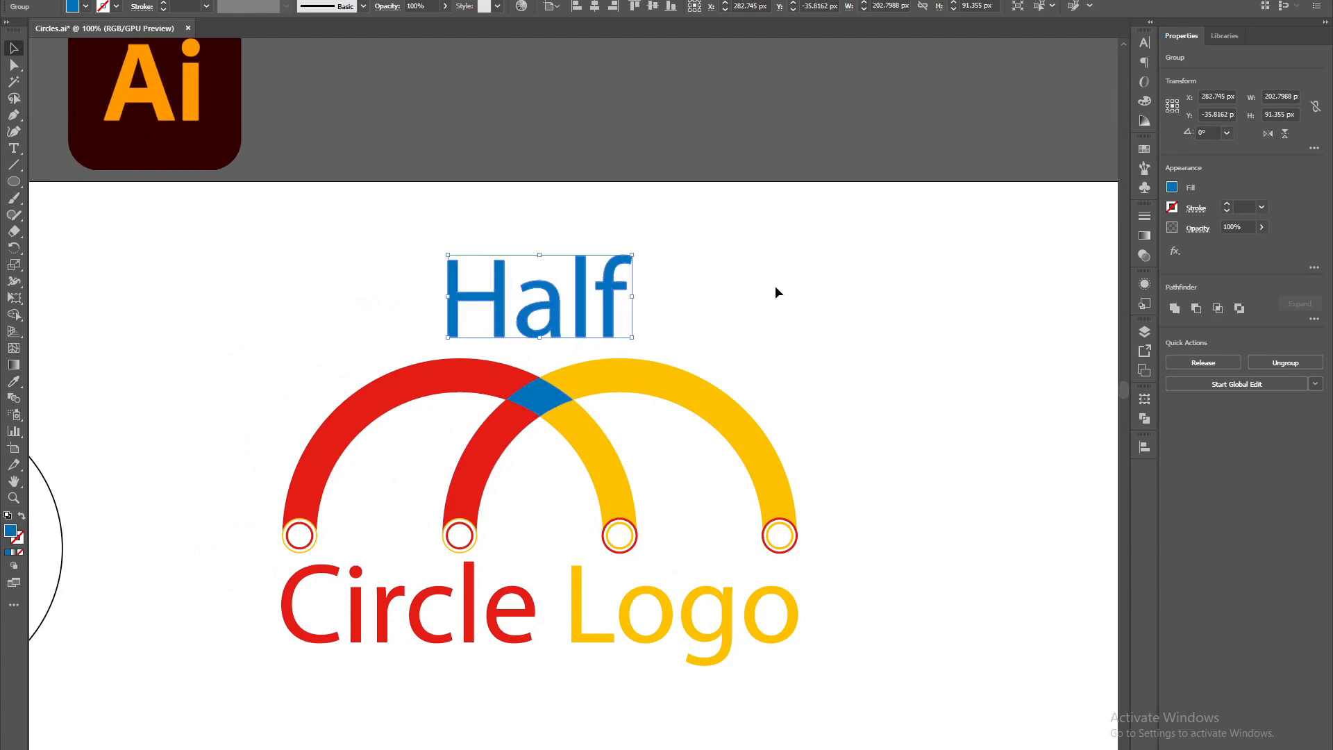
left_click(773, 285)
- Select the leftover large and small outline circles beside the artboard and move them farther left, clear of it
scroll(758, 282, "down", 2)
left_click_drag(832, 336, 628, 302)
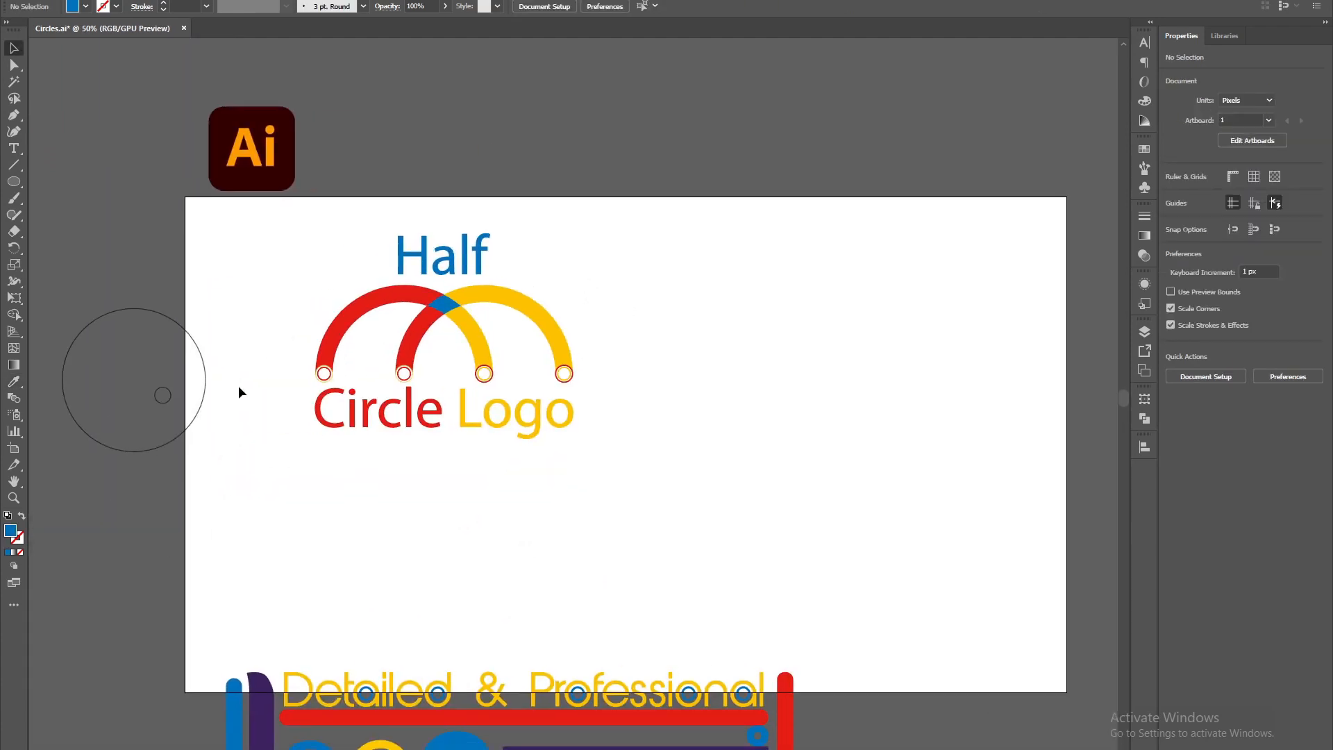
left_click_drag(248, 348, 98, 430)
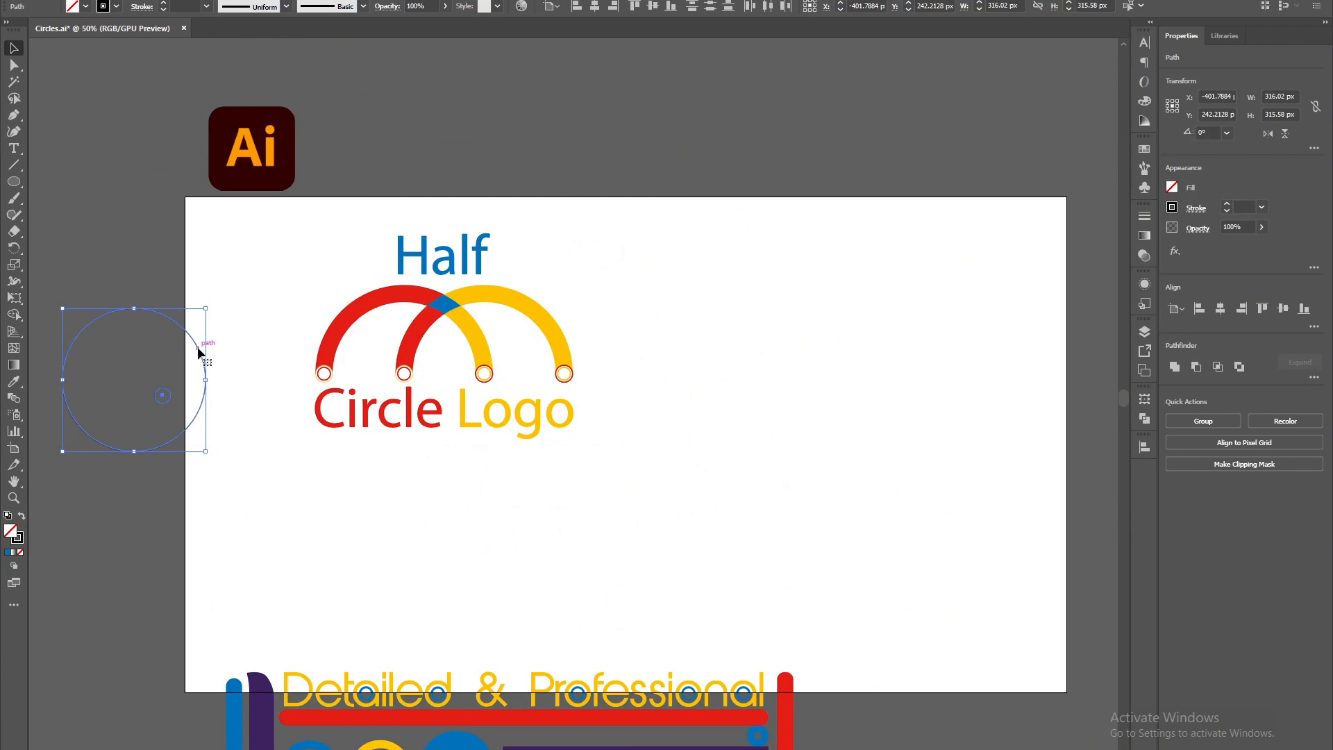
left_click_drag(197, 347, 66, 387)
- Enlarge the whole logo to about 1049 × 834 px and move the "Detailed & Professional" artwork off the artboard
left_click_drag(273, 234, 607, 466)
scroll(417, 477, "down", 2)
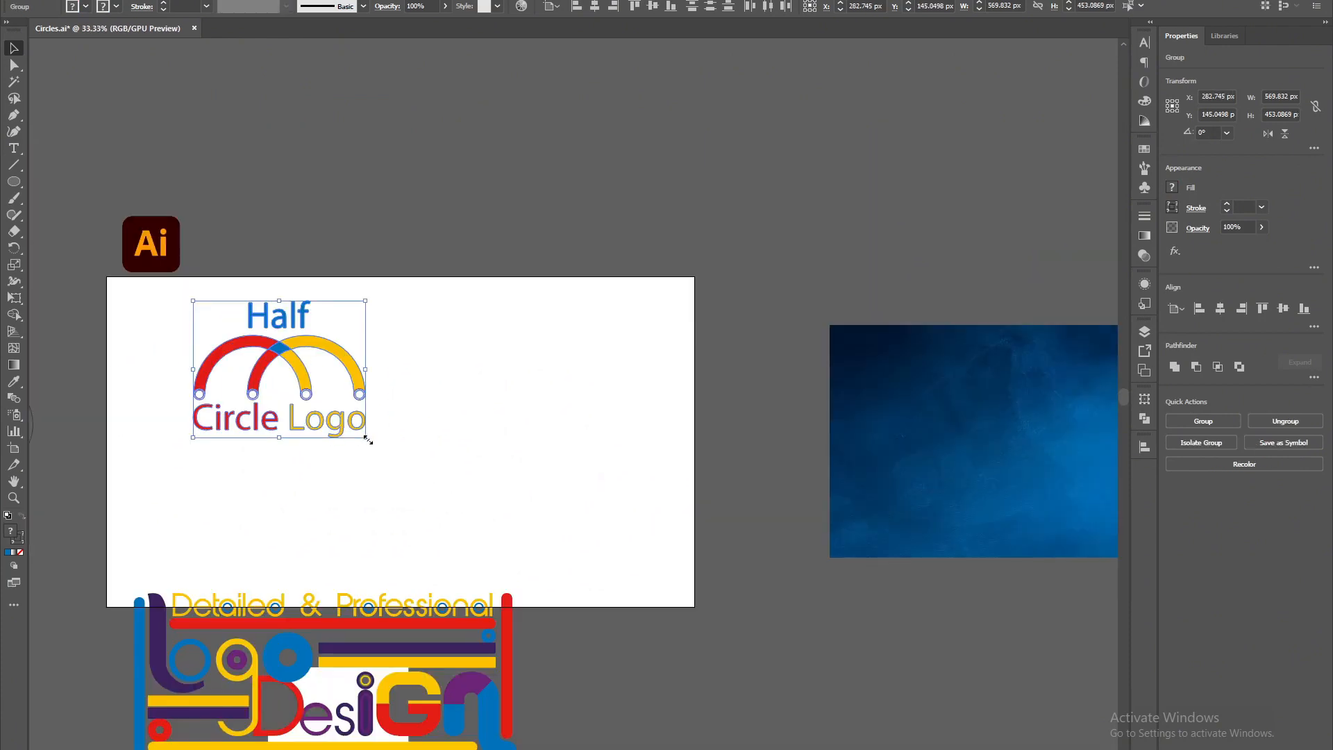
left_click_drag(369, 441, 511, 554)
left_click_drag(515, 625, 341, 715)
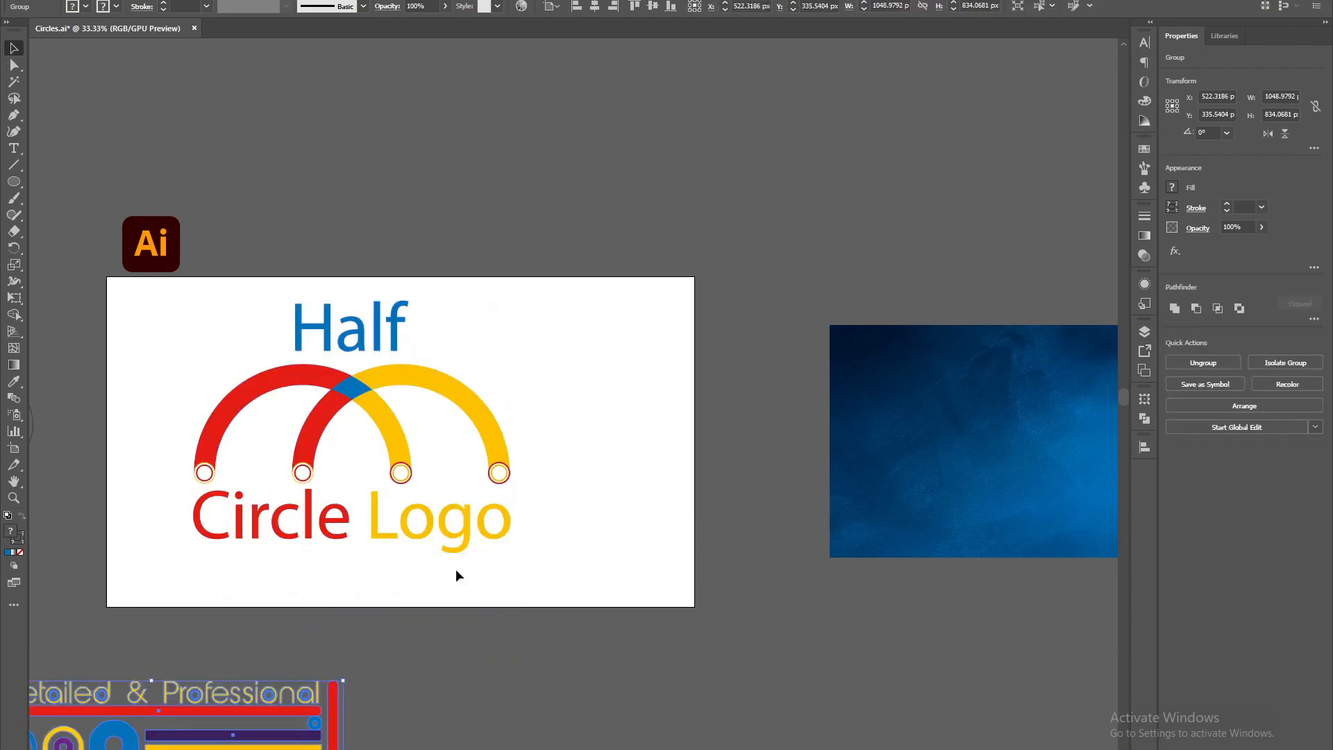
- Move the logo about 137 px right and 30 px down, enlarge it about its centre to about 1194 × 949 px, and deselect it
left_click_drag(203, 315, 580, 528)
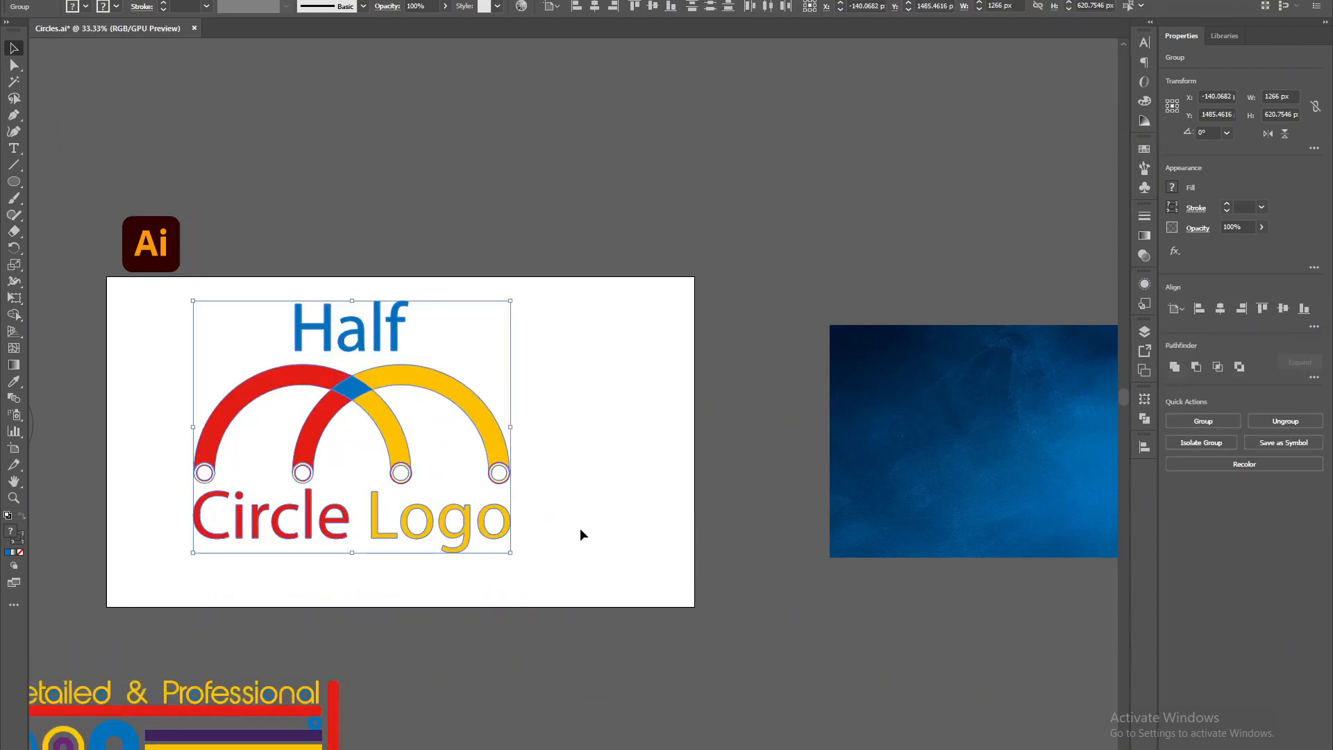
left_click_drag(455, 399, 496, 408)
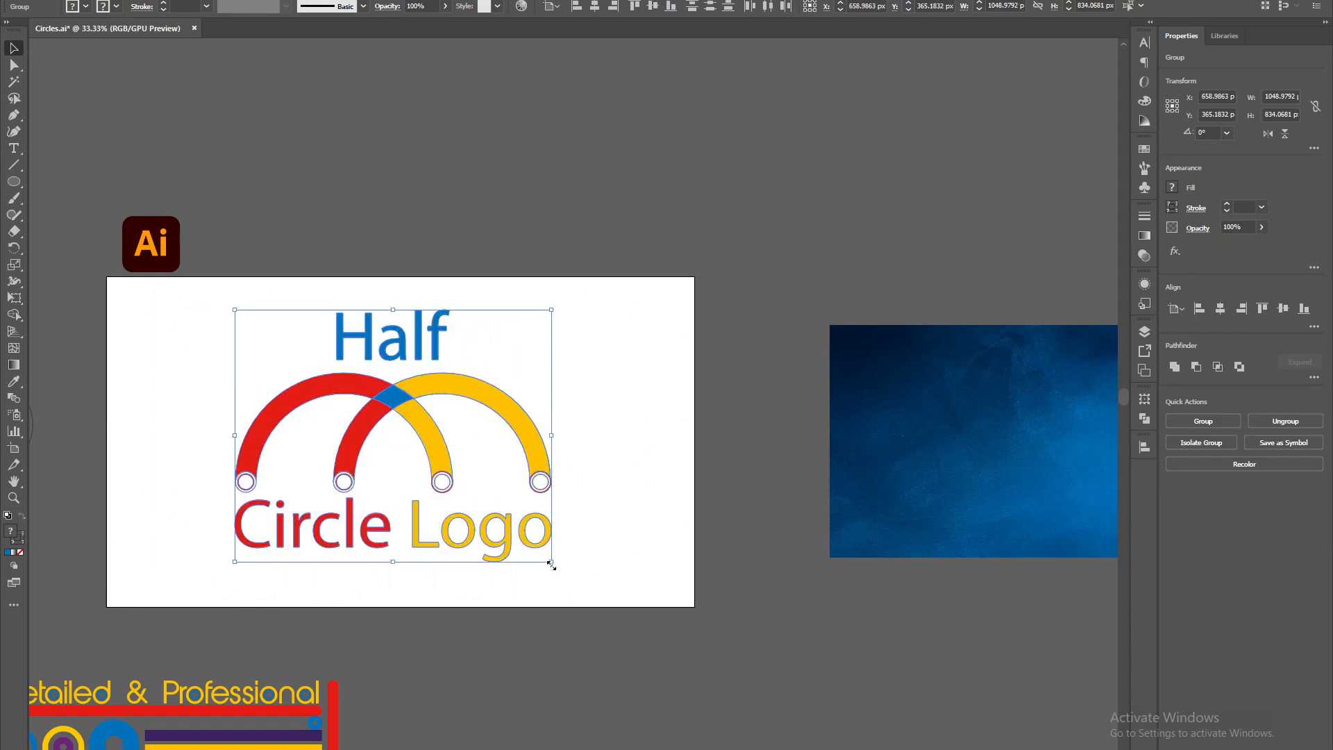
mouse_move(551, 564)
left_mouse_down()
mouse_move(598, 581)
mouse_move(574, 578)
left_mouse_up()
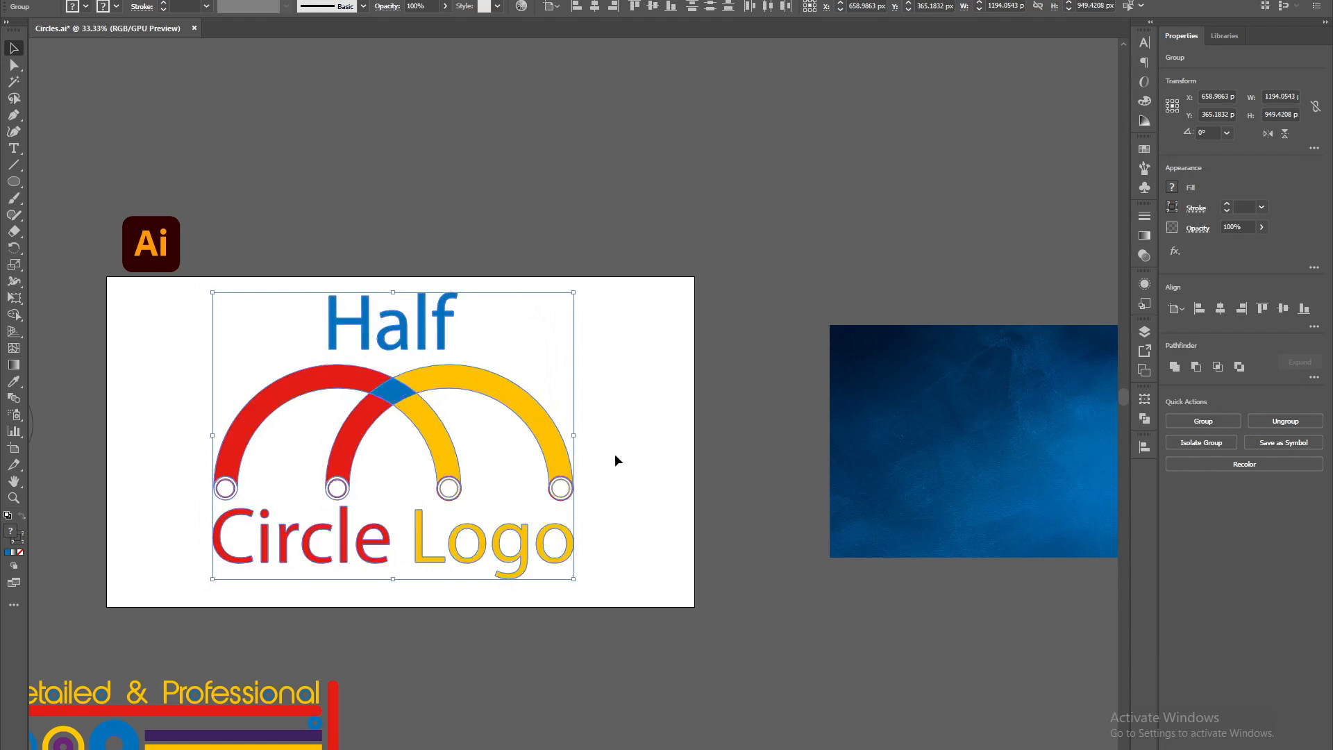
left_click(615, 460)
scroll(402, 334, "up", 2)
scroll(423, 343, "down", 1)
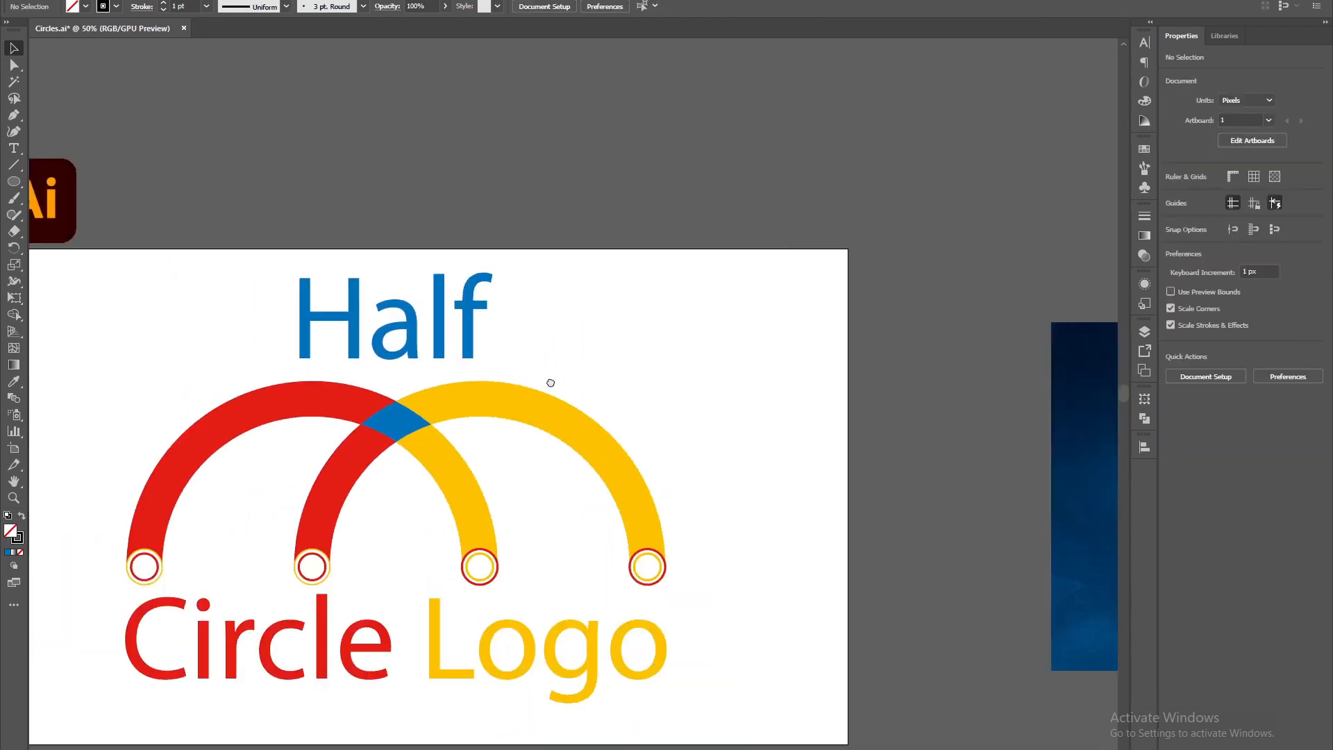
- Select all parts of the half-ring logo with its text, group them, and centre the group horizontally and vertically on the artboard
left_click_drag(708, 237, 235, 614)
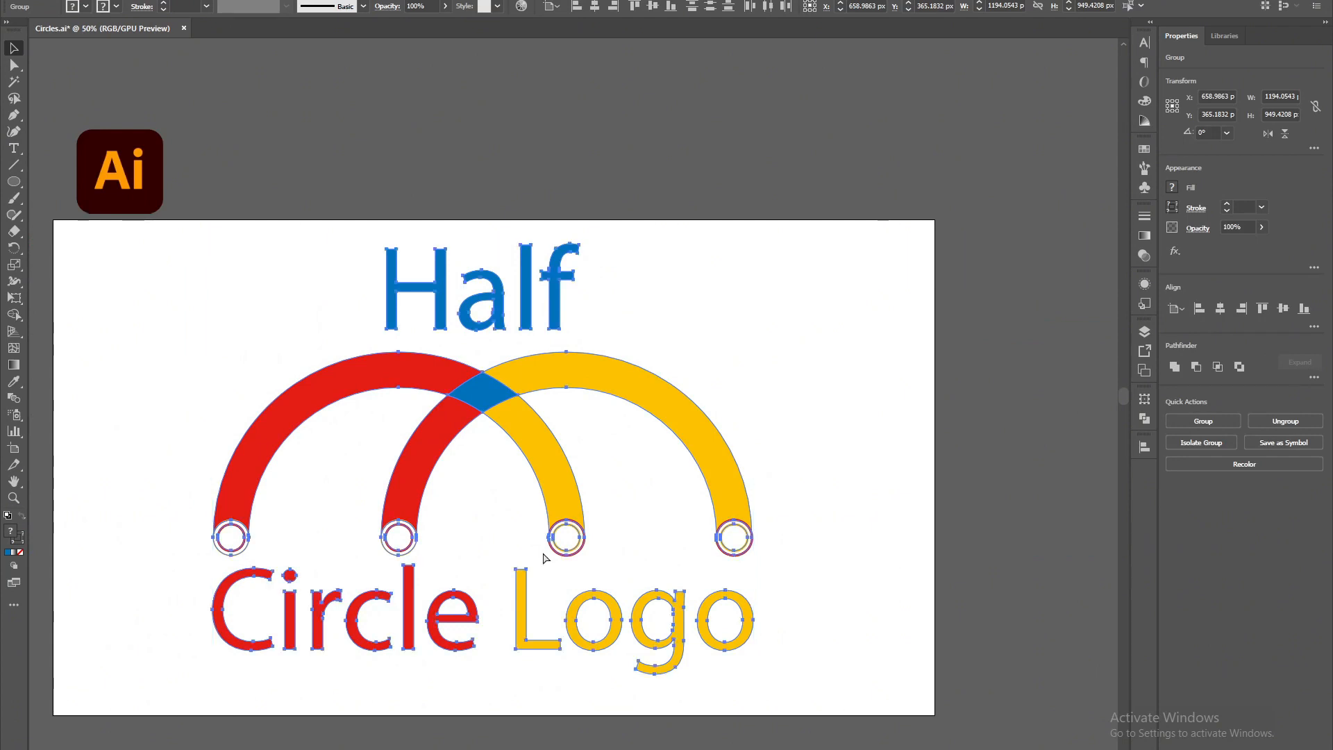
key("ctrl+g")
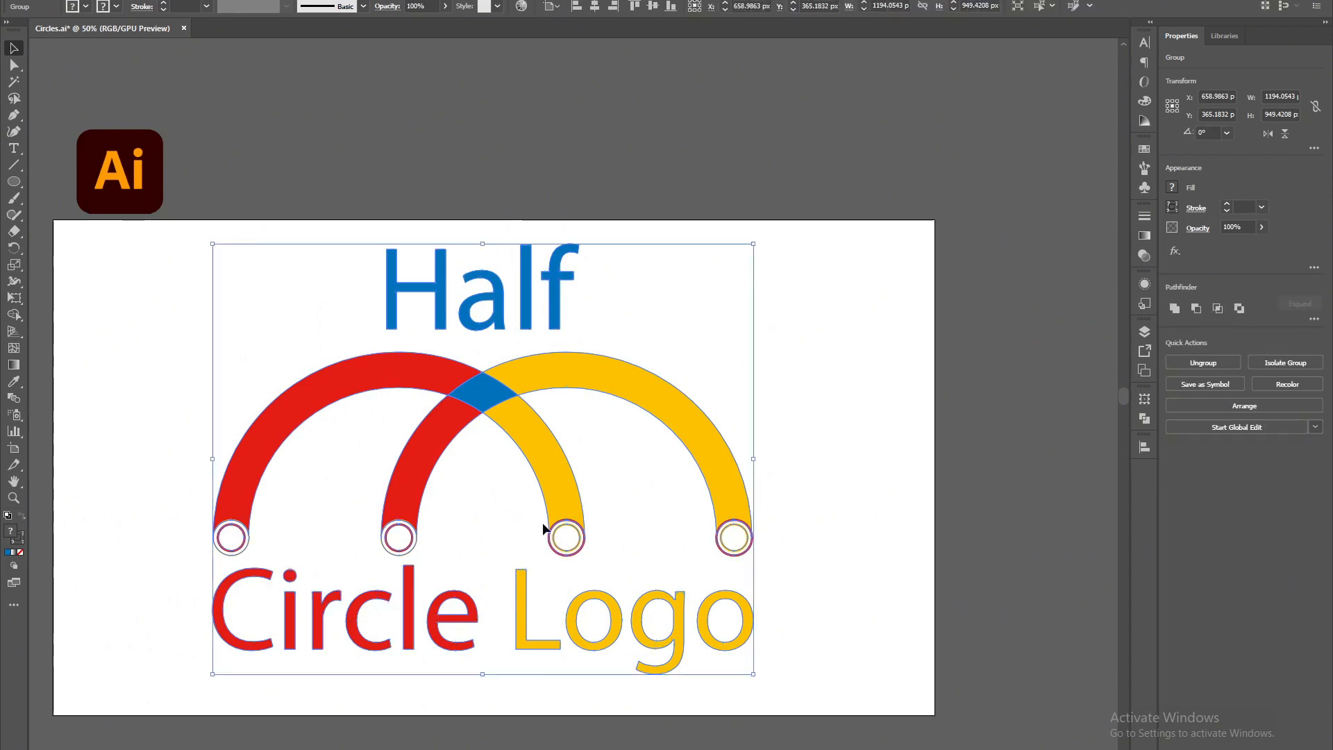
left_click(594, 6)
left_click(652, 6)
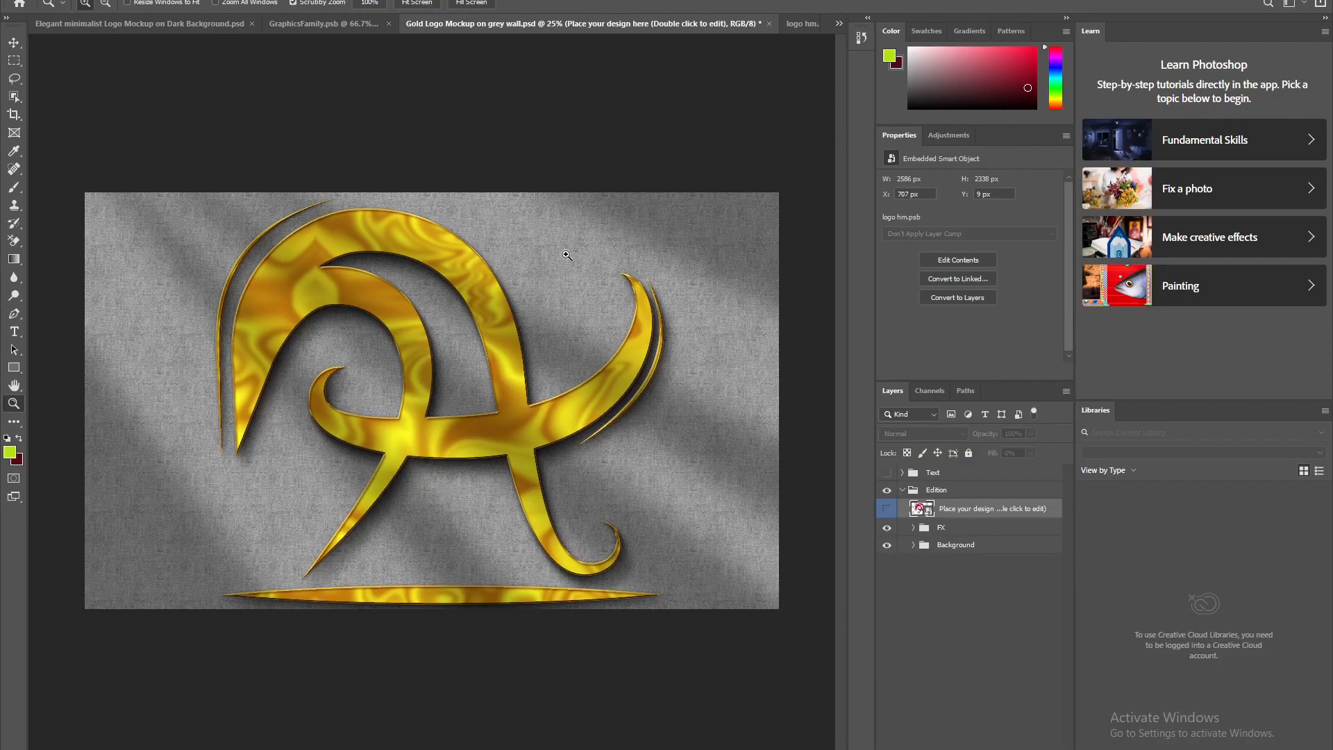
- Switch to Photoshop, show the Background layer in the "Elegant minimalist Logo Mockup on Dark Background.psd" mockup, and open its "[ YOUR LOGO HERE ]" smart object
left_click(214, 24)
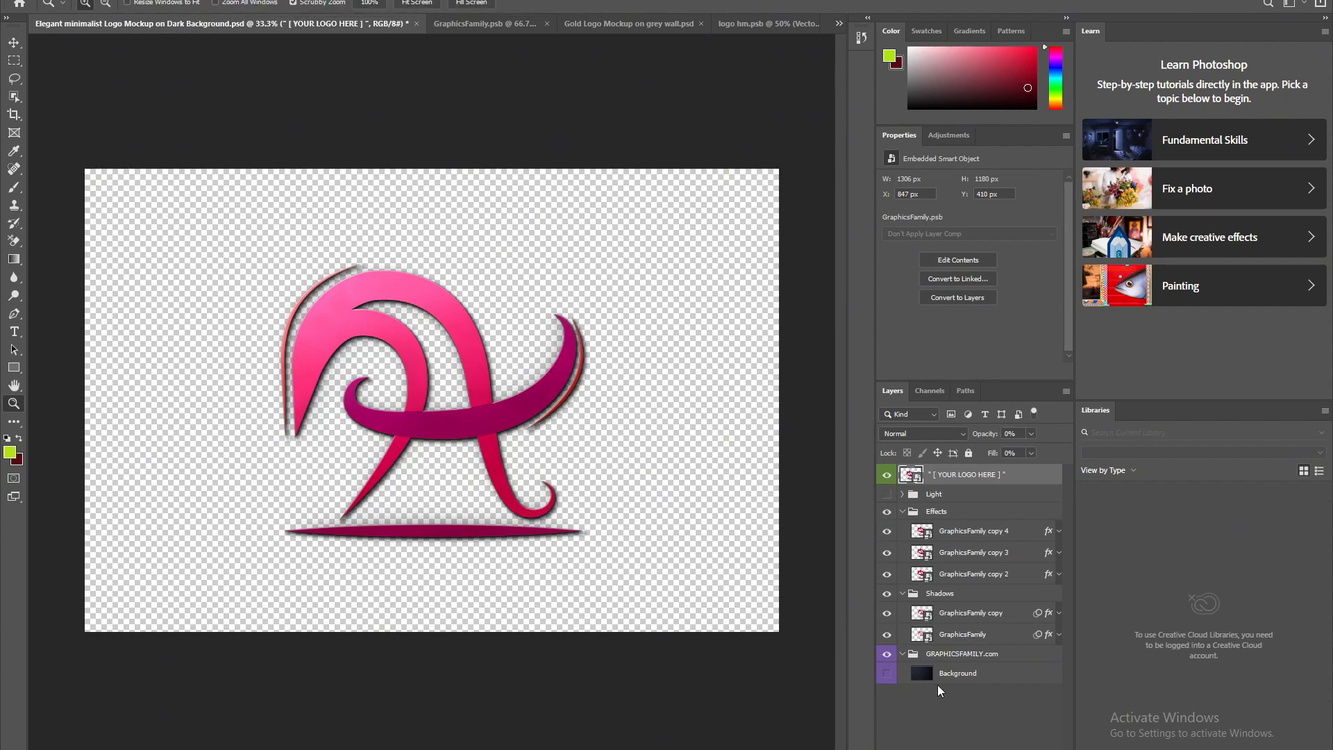
left_click(887, 674)
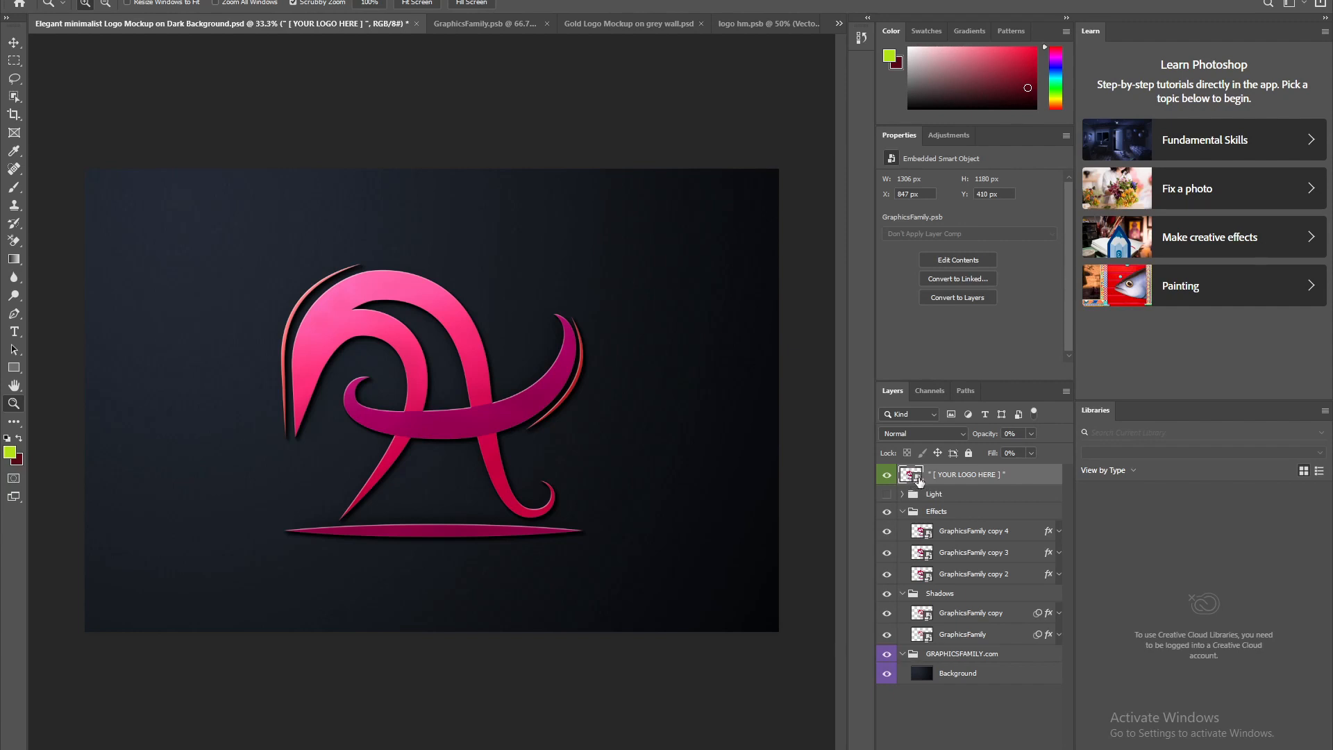
double_click(915, 479)
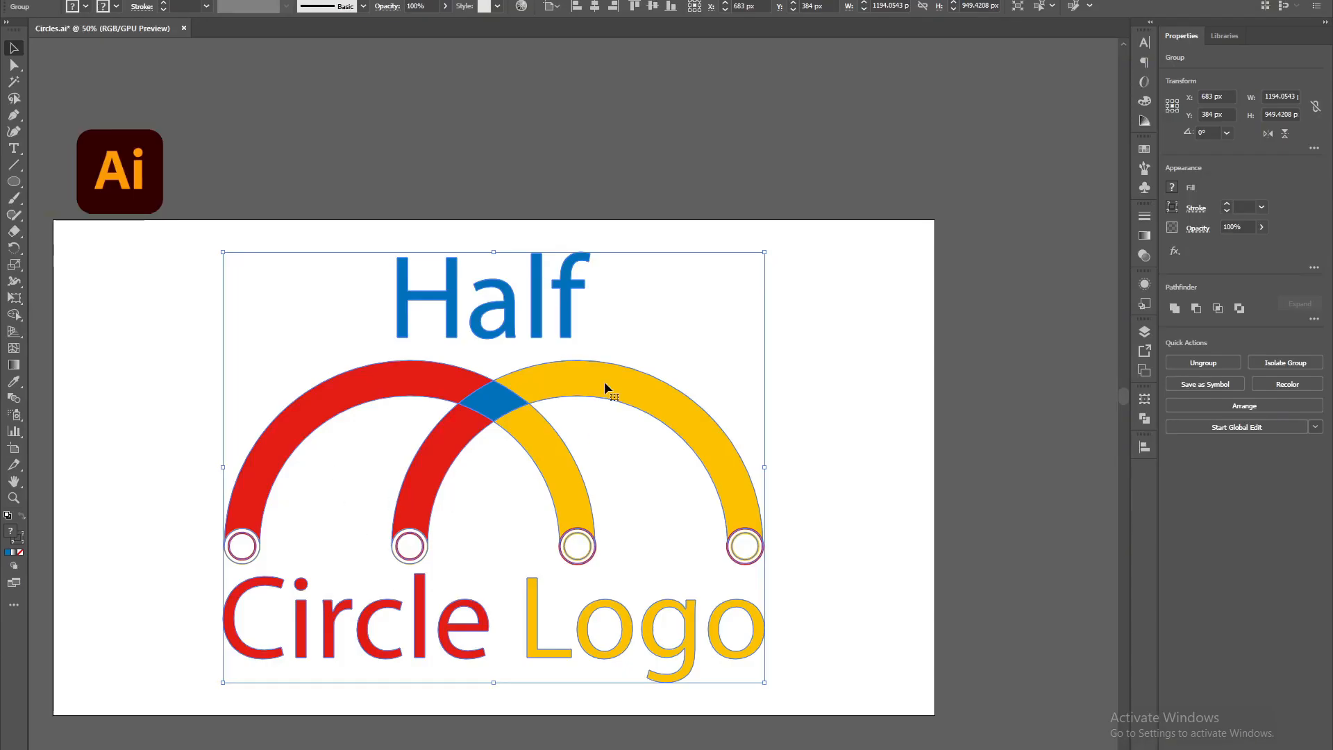
- Bring the grouped logo from Illustrator into GraphicsFamily.psb, centre it on the canvas, and scale it to 104.74%
left_click_drag(605, 386, 664, 747)
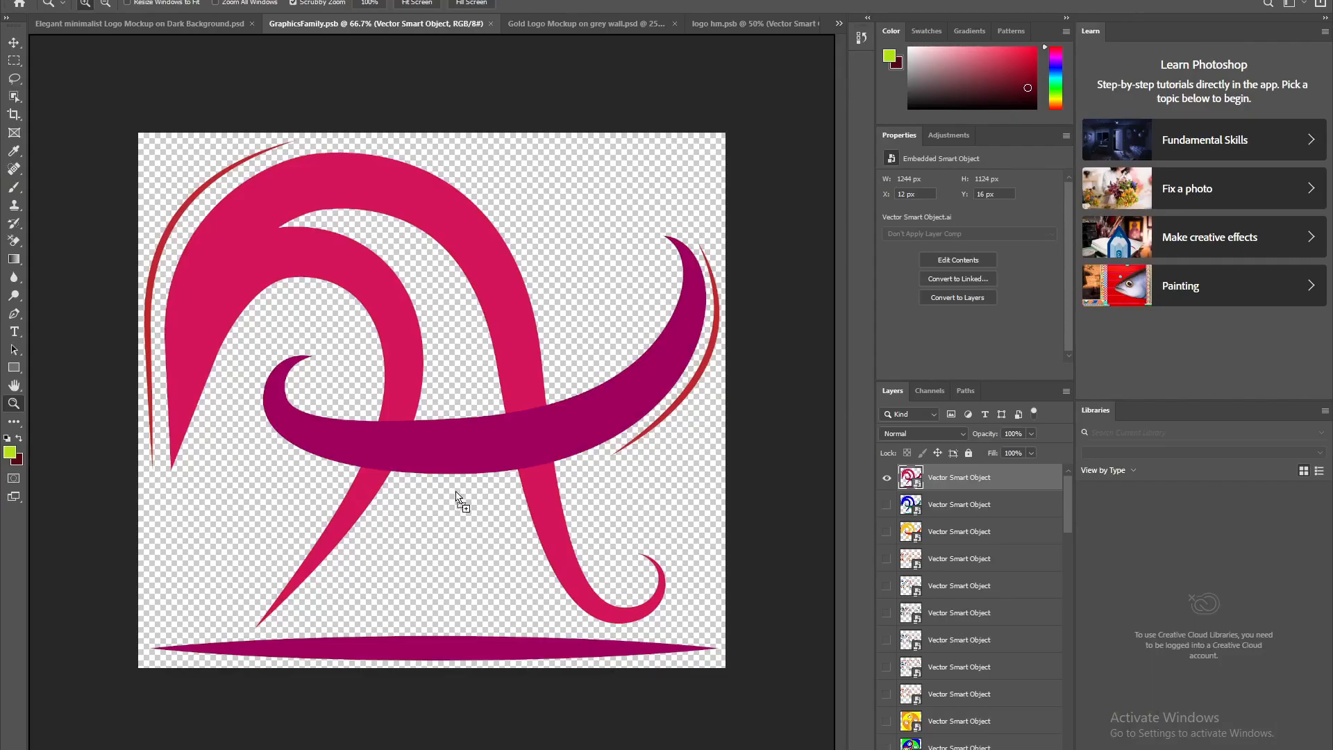
left_click_drag(456, 495, 420, 368)
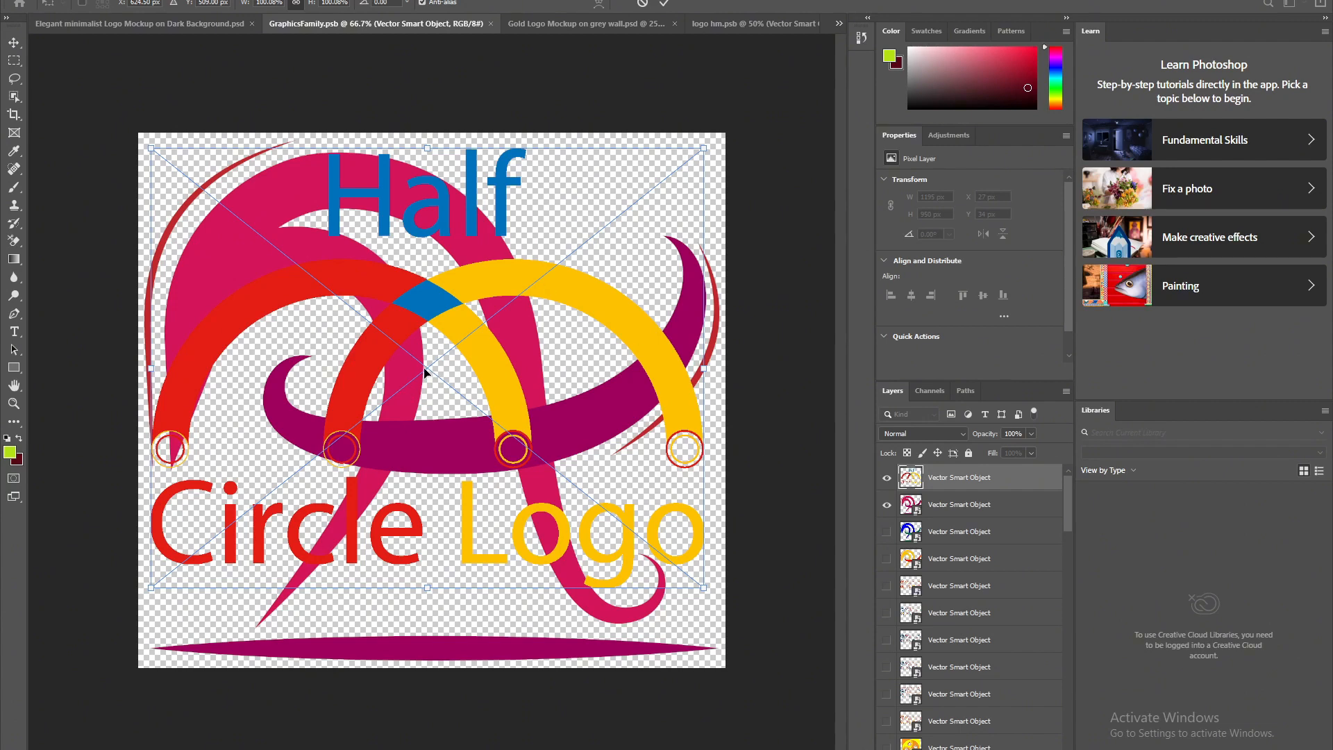
left_click_drag(425, 372, 431, 401)
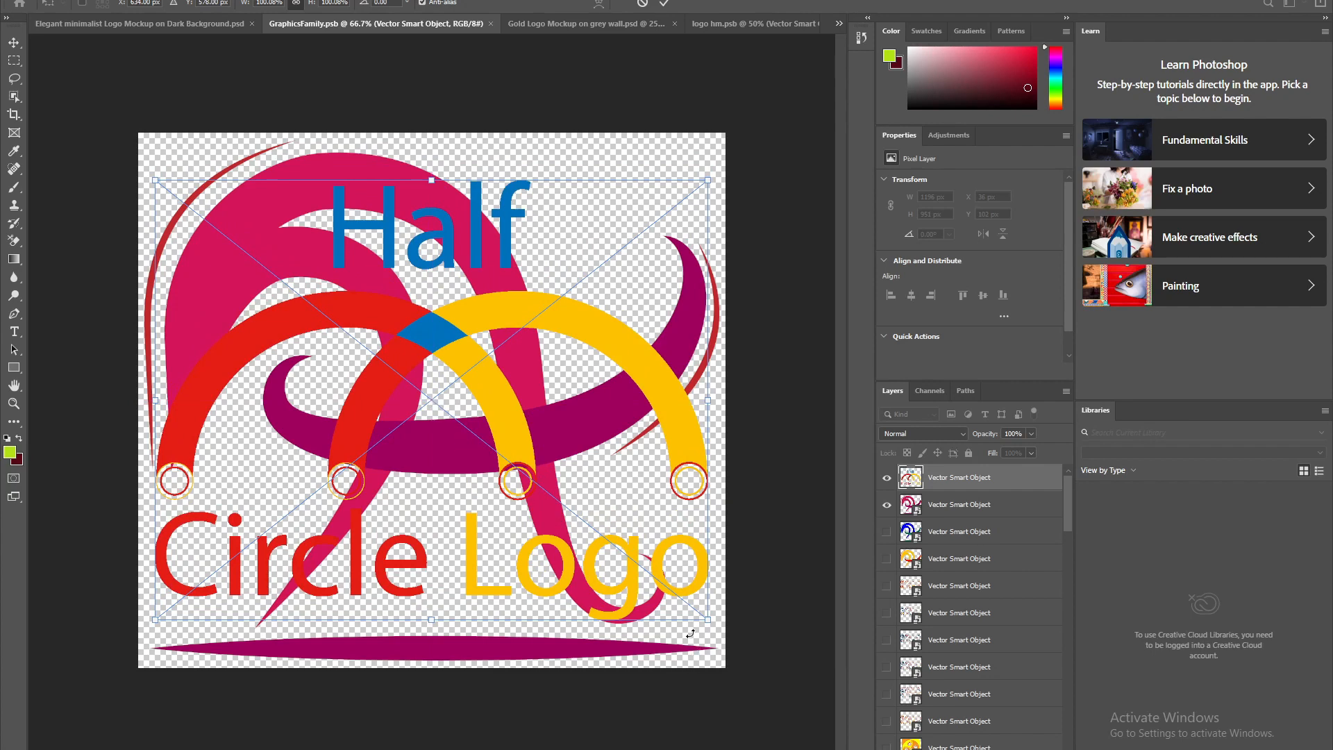
left_click_drag(705, 618, 717, 633)
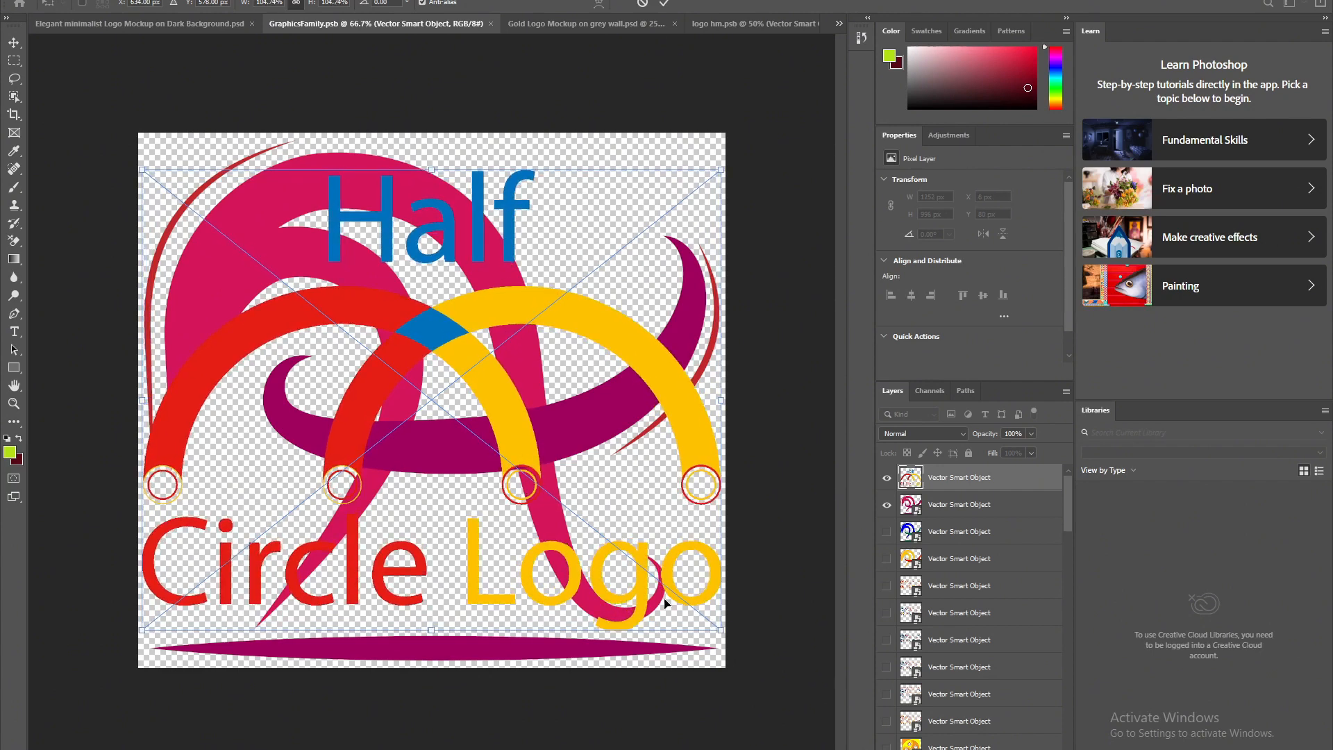
left_click(663, 5)
key("z")
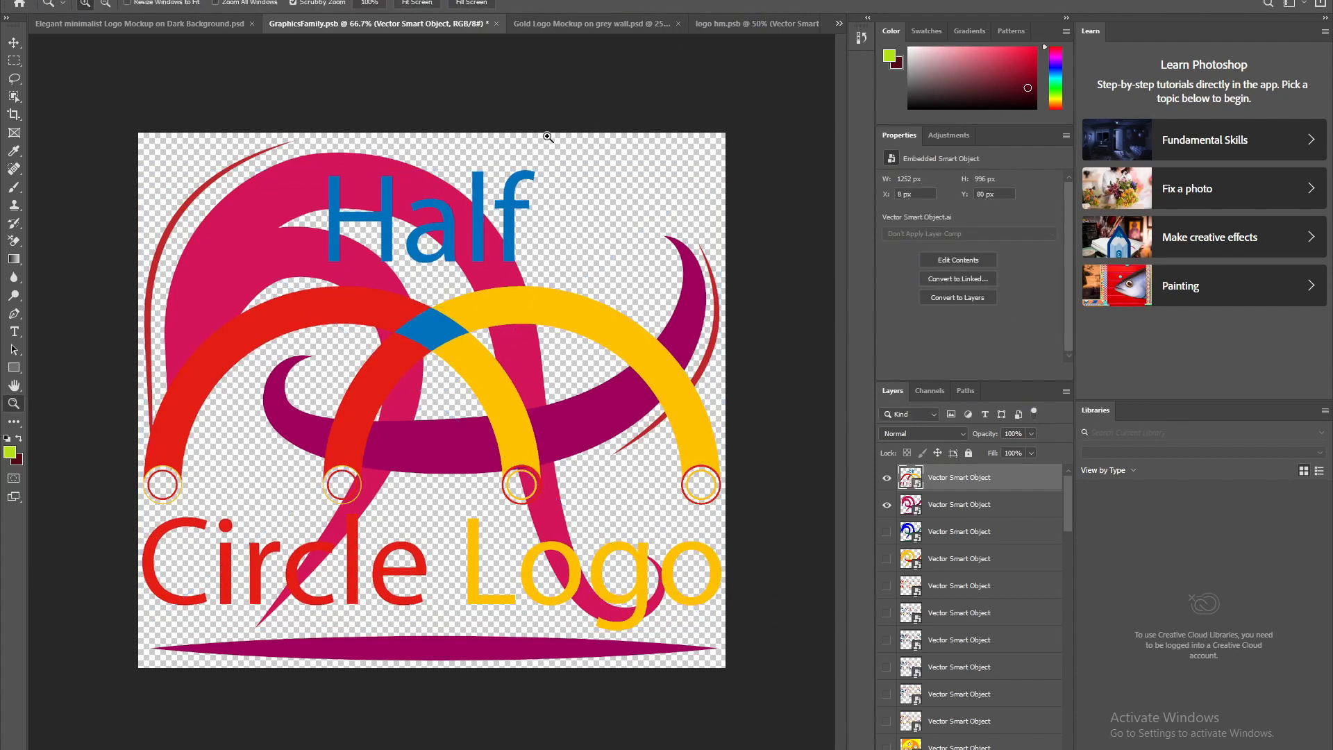
- Hide the old pink logo layer, save GraphicsFamily.psb, and return to the dark background mockup
left_click(887, 505)
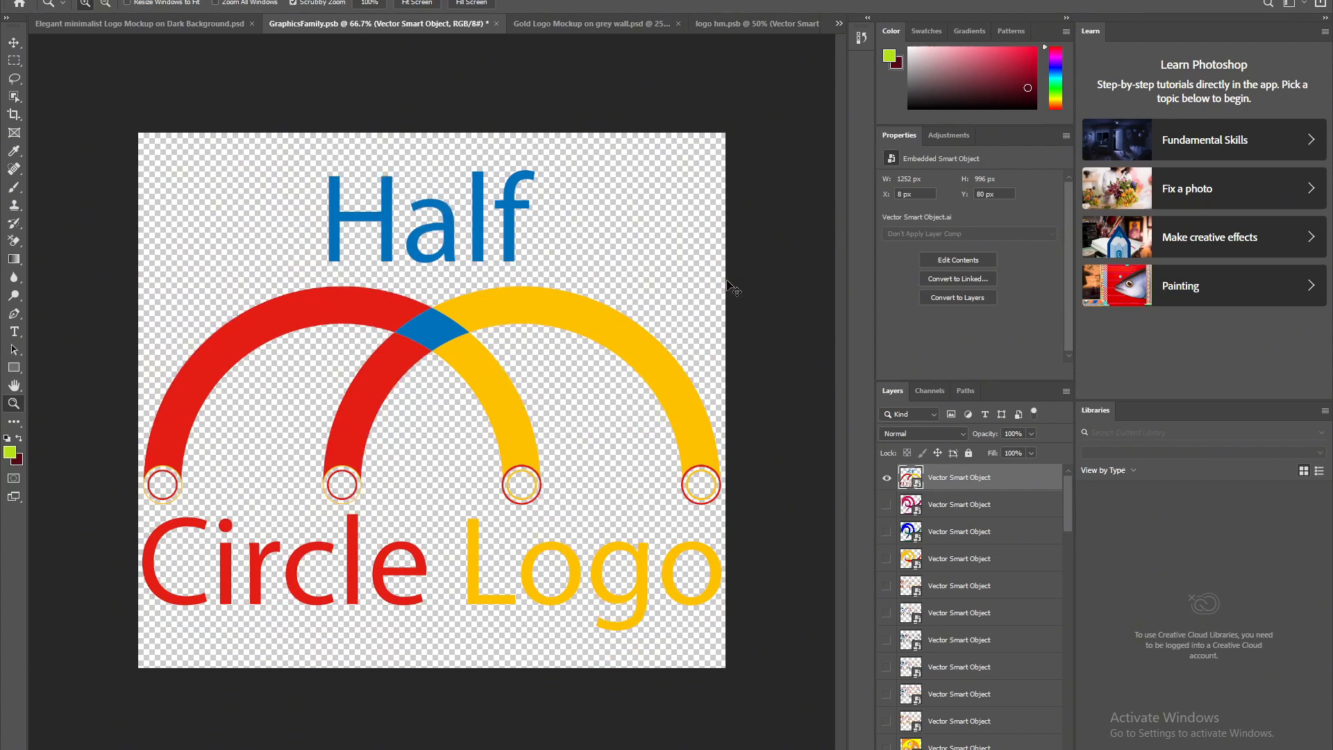
key("ctrl+s")
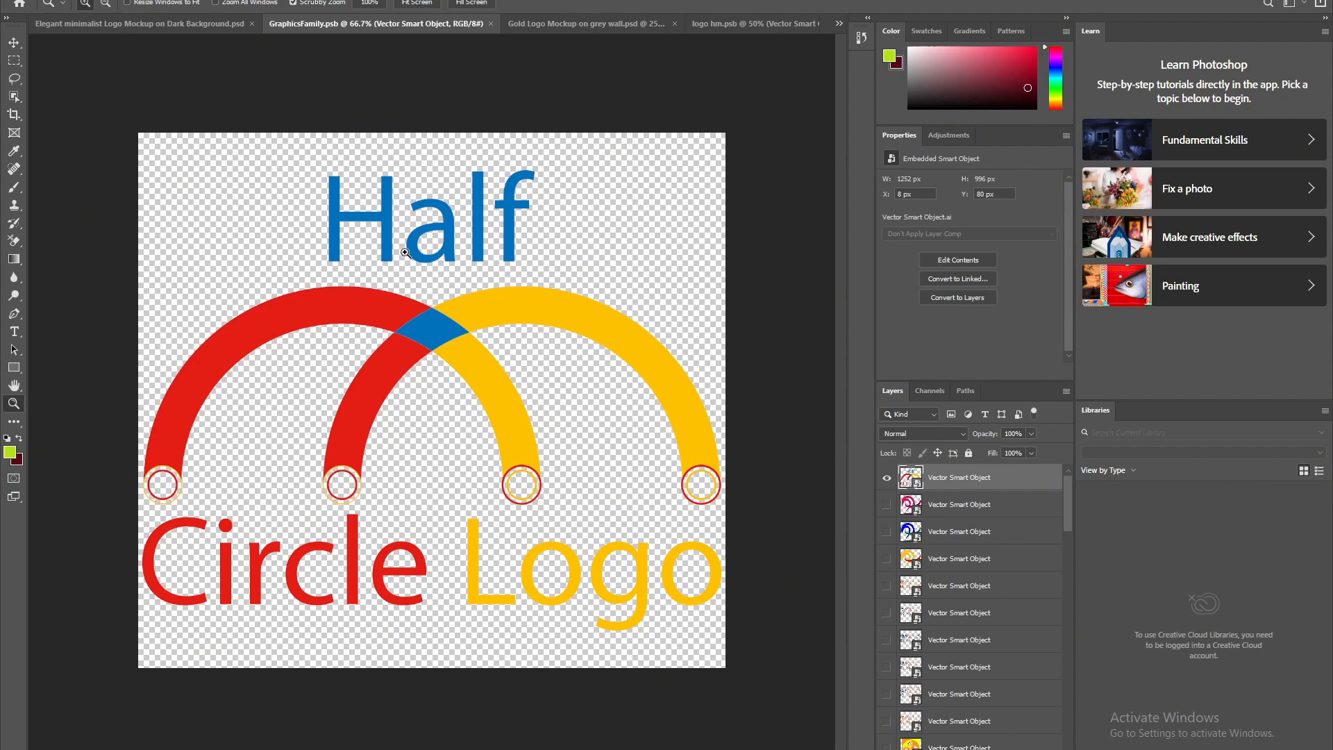
left_click(177, 29)
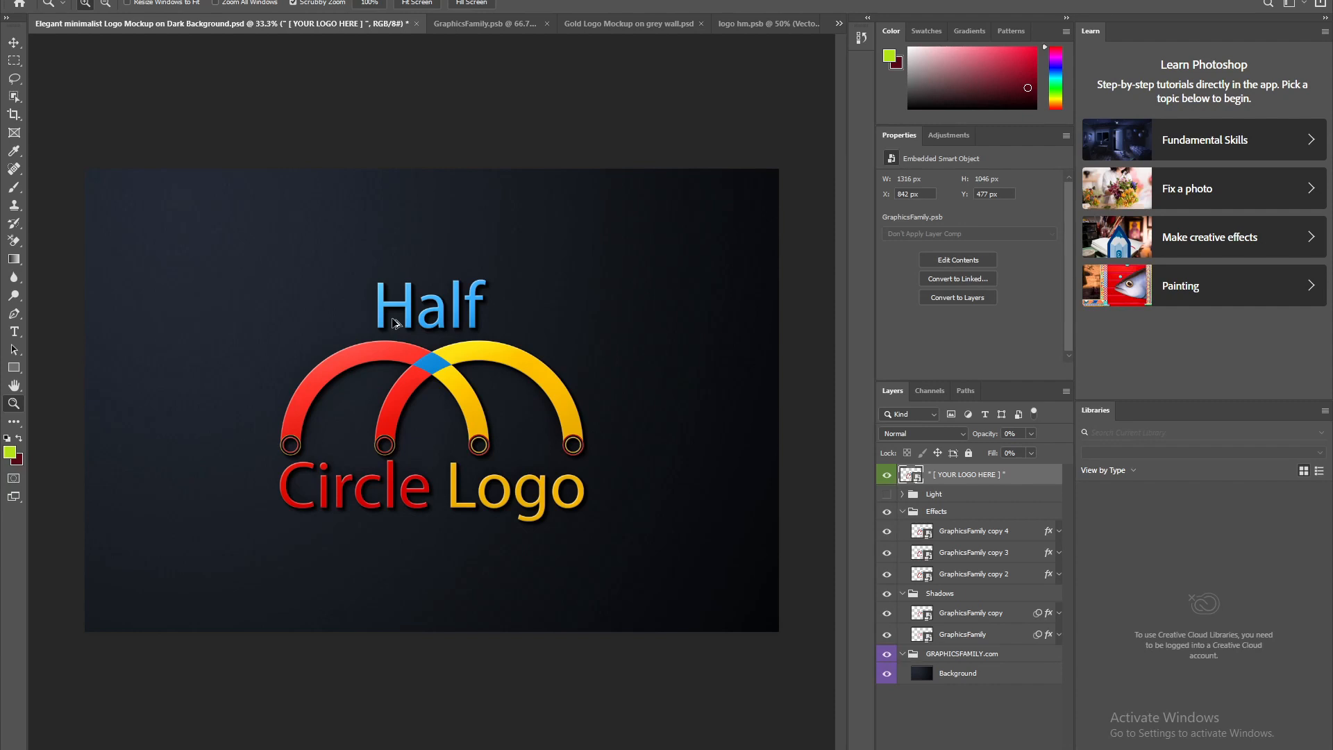
- Start a Save for Web export of the dark background mockup
key("ctrl+alt+shift+s")
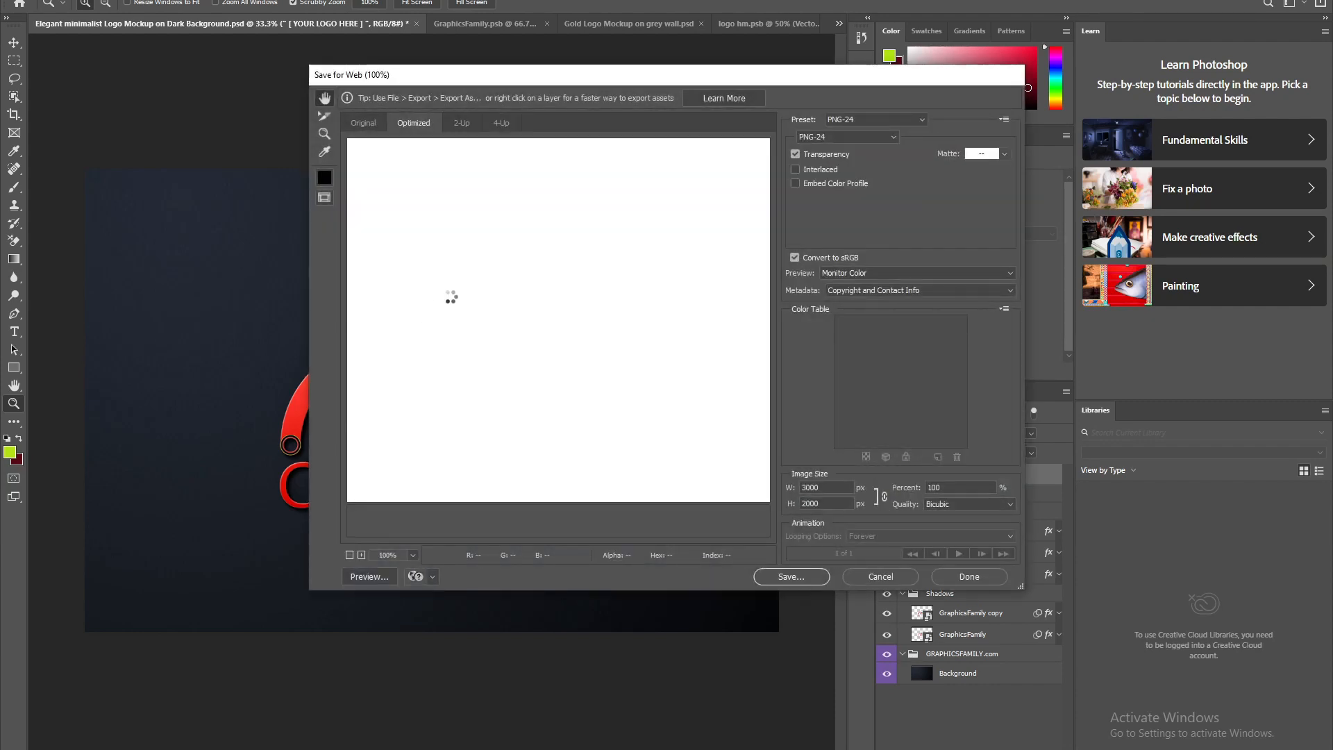